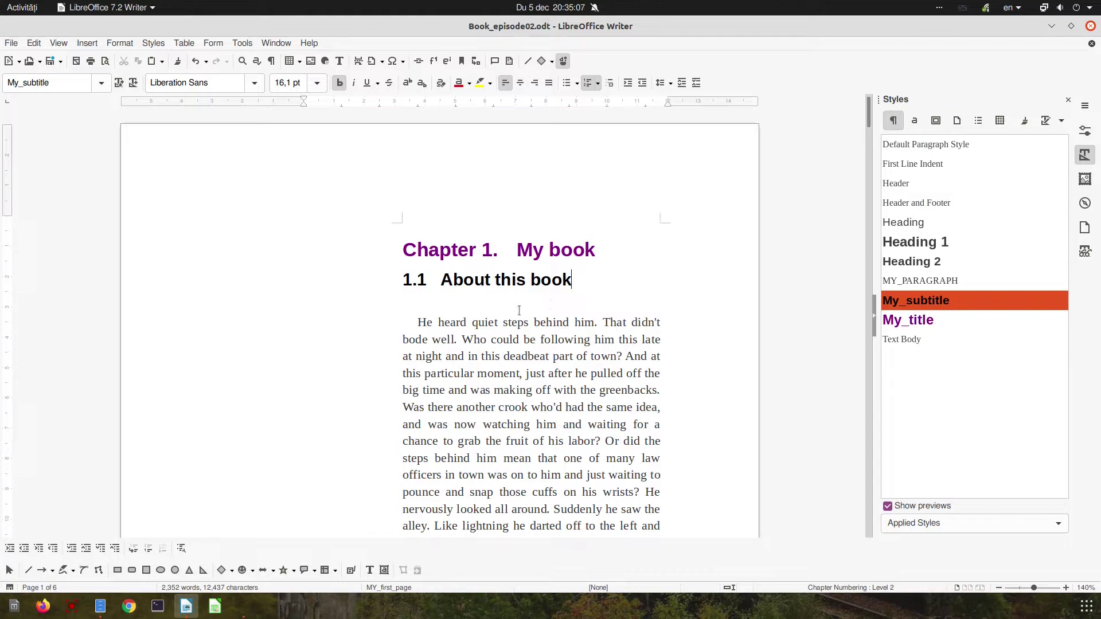
Show the document in book view and examine the page layout from Chapter 1 through Chapter 2.
left_click(520, 304)
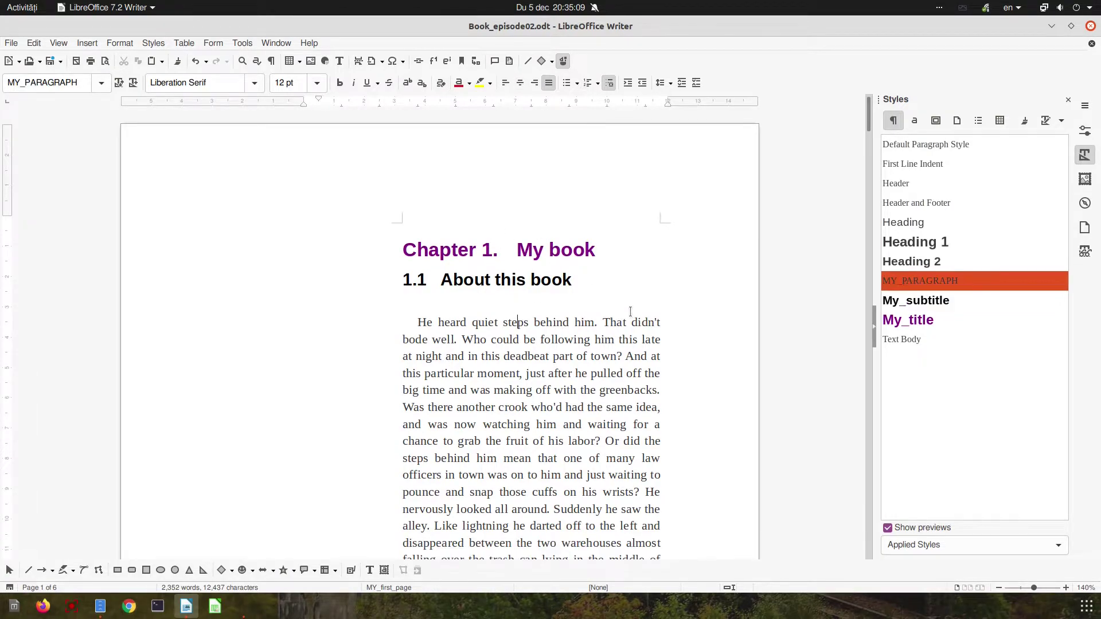
scroll(630, 311, "down", 5, "ctrl")
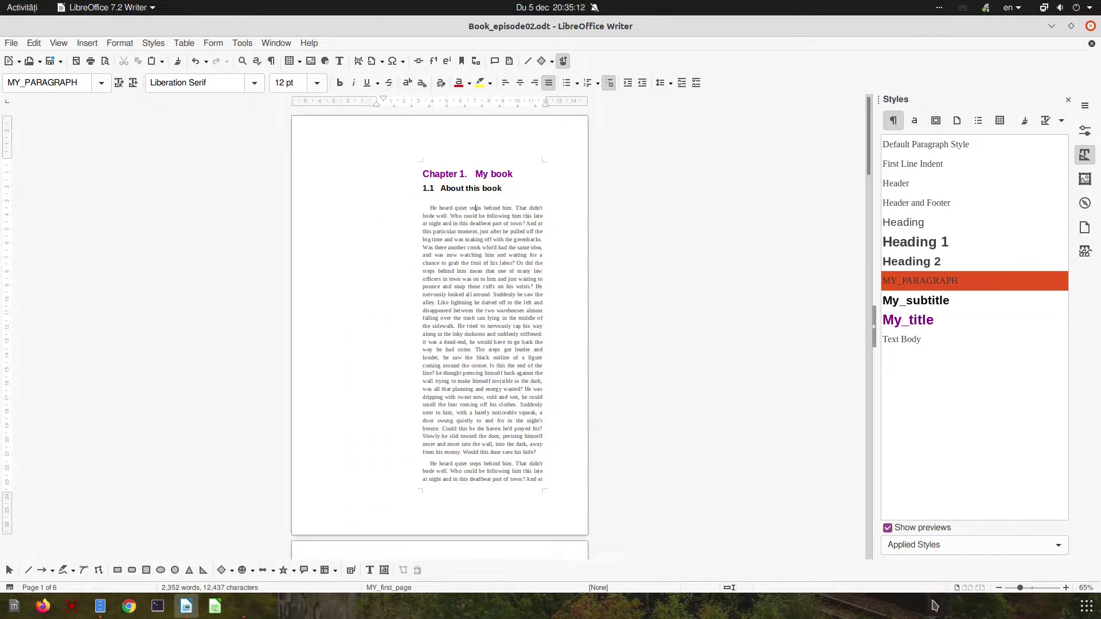
left_click(981, 588)
scroll(665, 185, "down", 6)
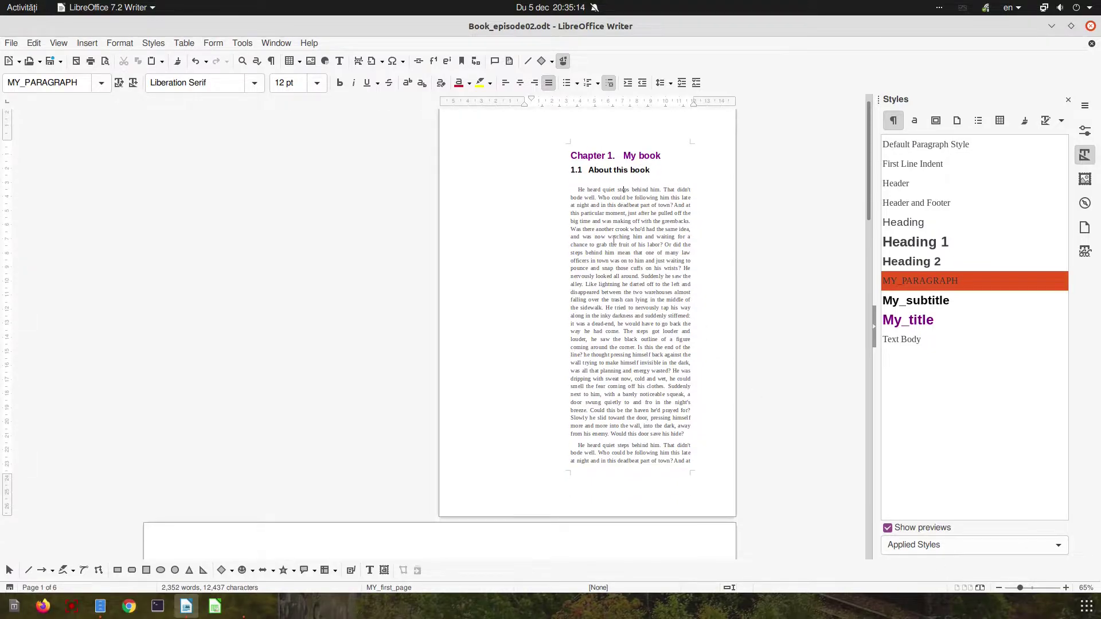
scroll(674, 275, "up", 5)
scroll(621, 228, "up", 2)
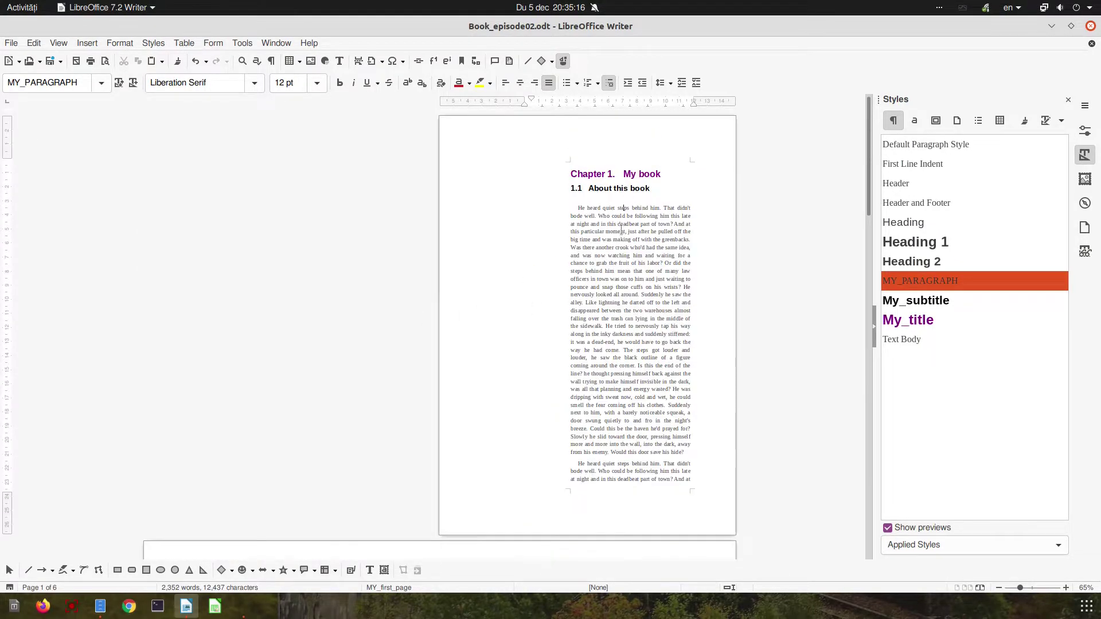
scroll(618, 175, "down", 12)
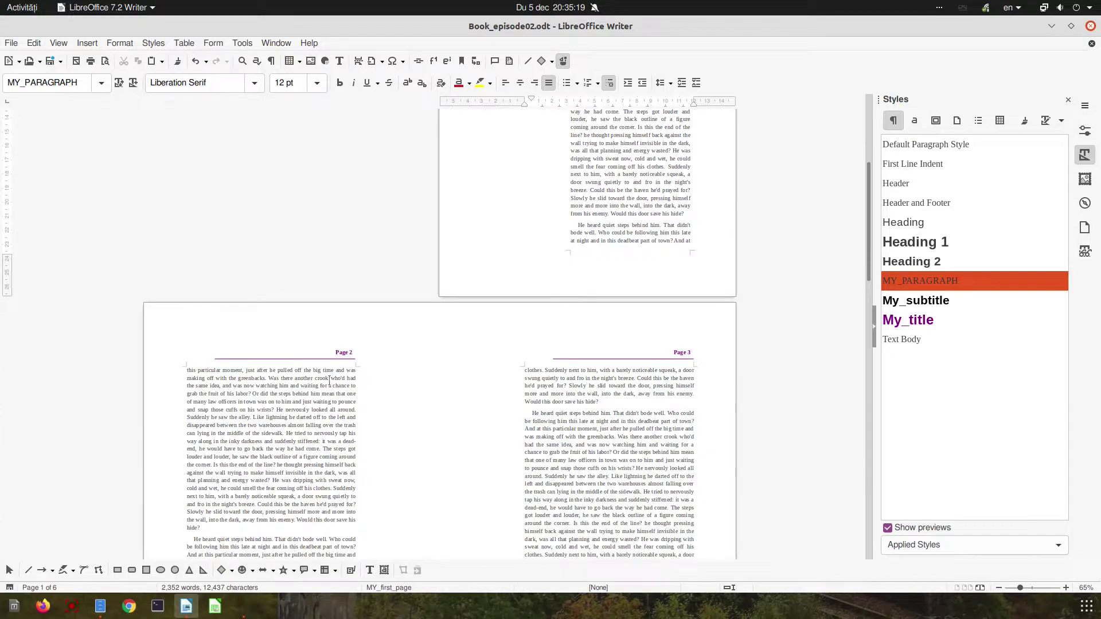
scroll(640, 276, "down", 8)
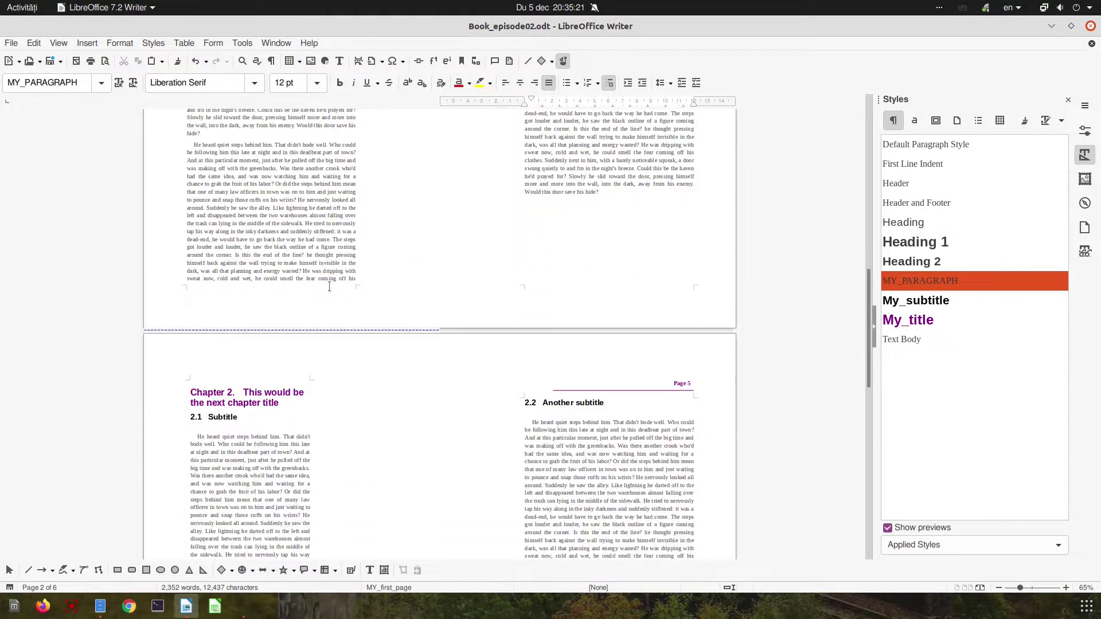
scroll(346, 283, "down", 2)
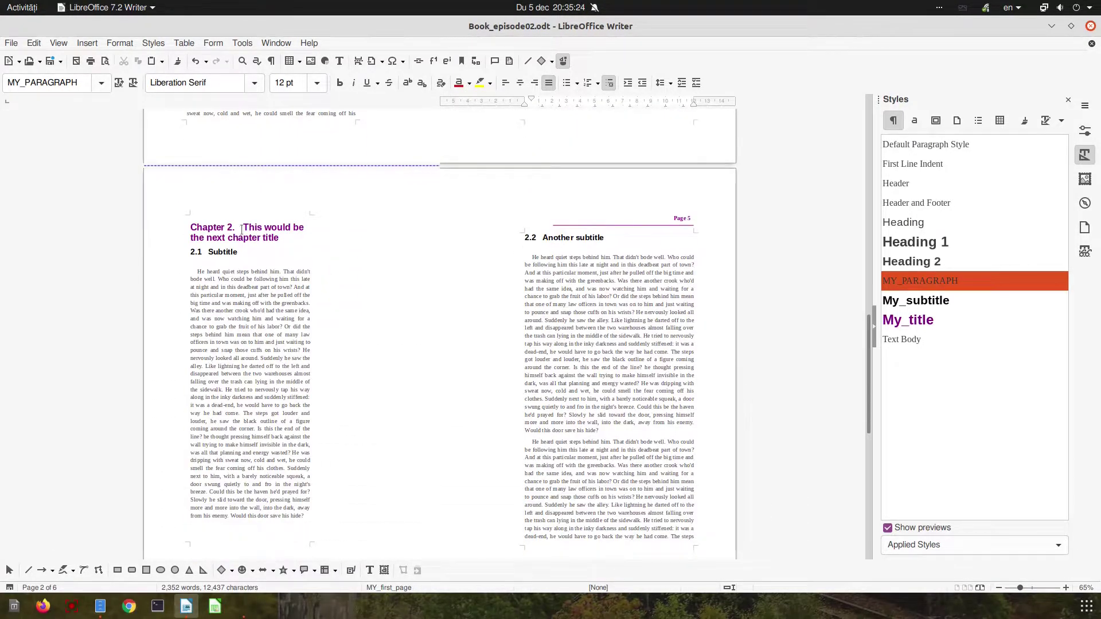
scroll(659, 308, "up", 5)
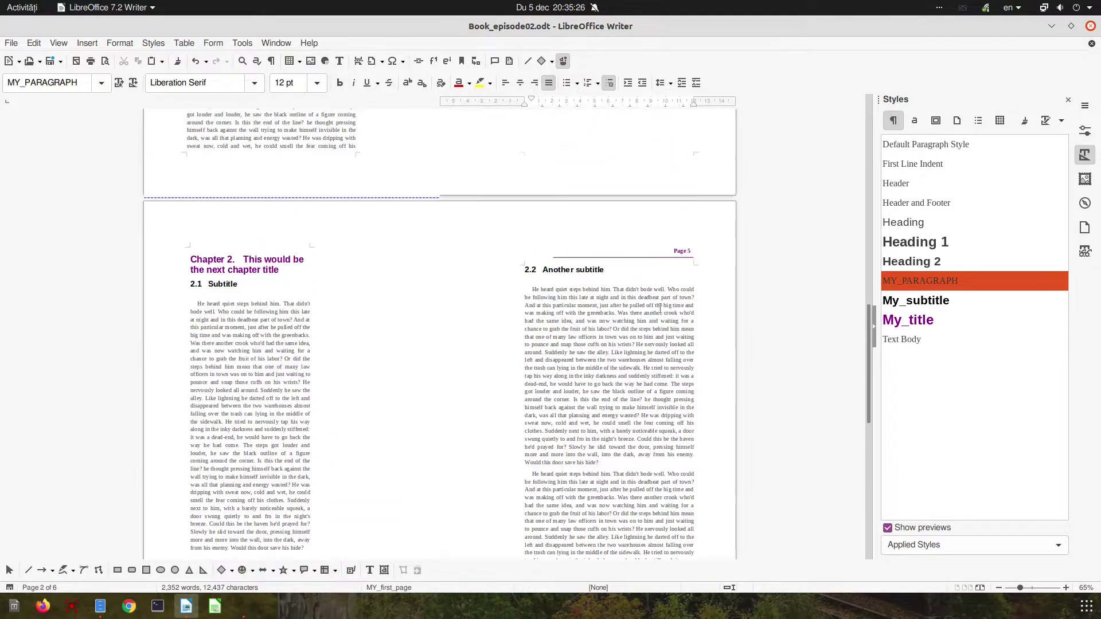
scroll(659, 308, "up", 15)
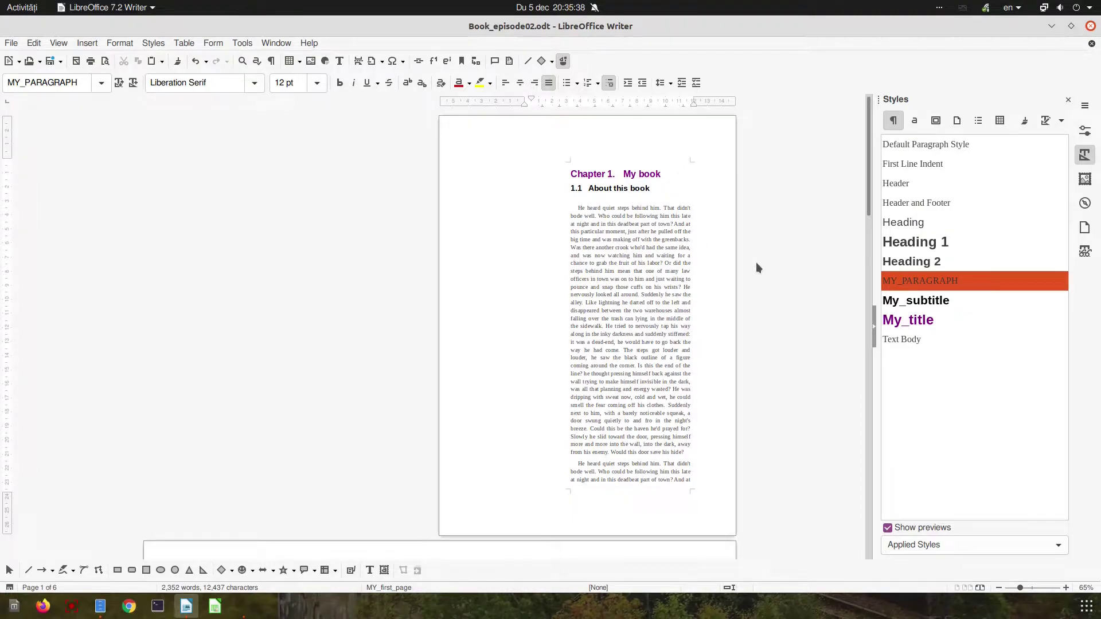
Insert a page break before the Chapter 1 title to add an empty page at the start of the book.
scroll(643, 180, "up", 5)
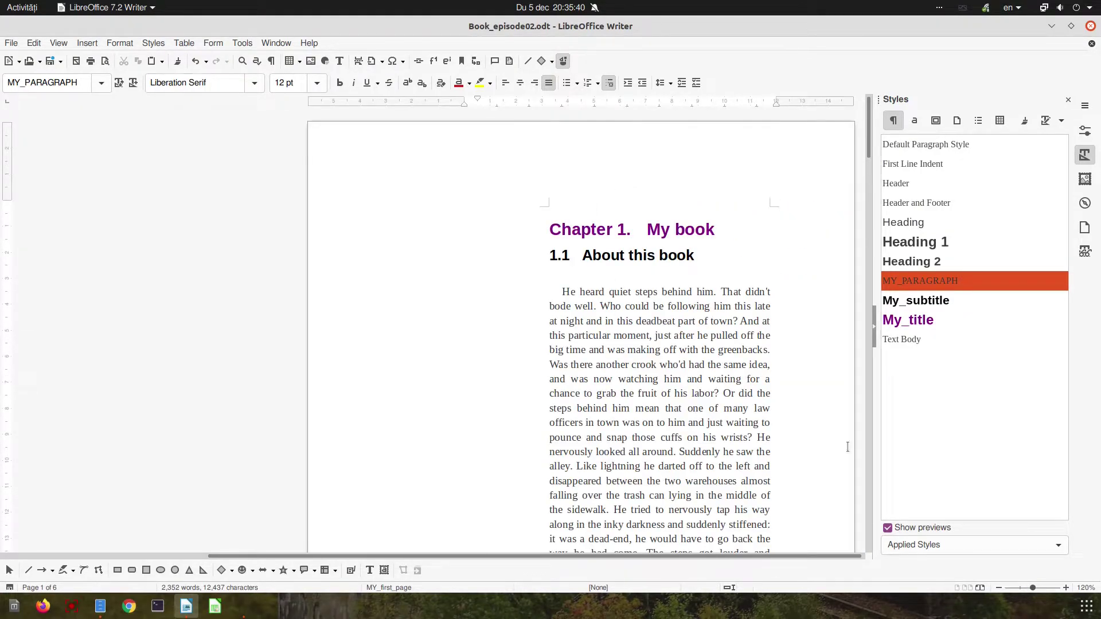
left_click(411, 228)
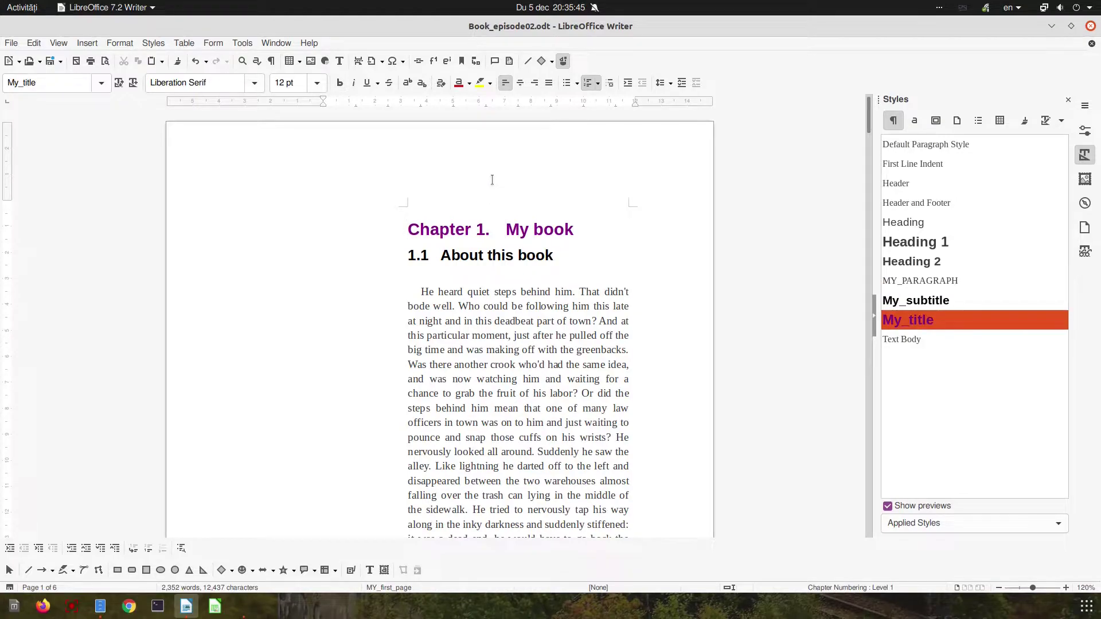
key("ctrl+Return")
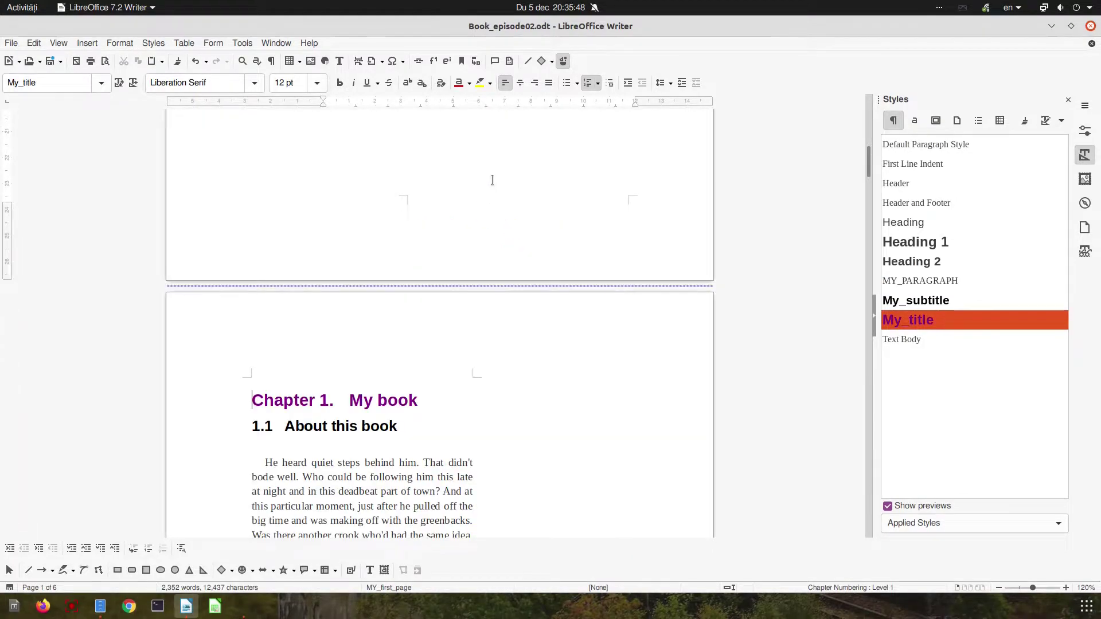
scroll(445, 182, "down", 4)
scroll(470, 241, "up", 5)
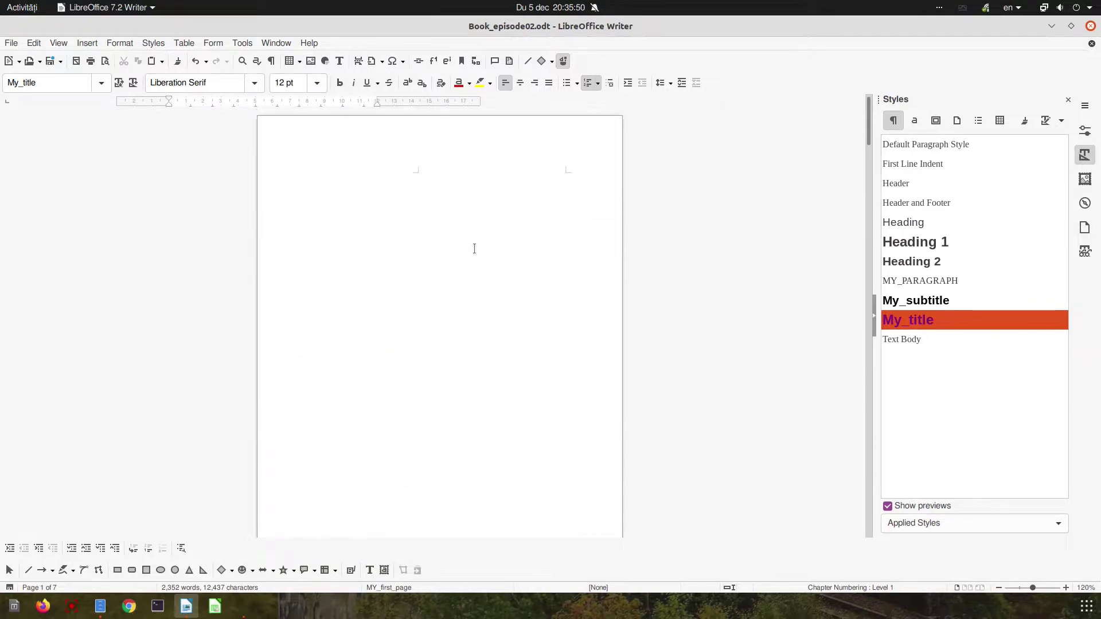
List all page styles and create a new page style named MY_COVER.
left_click(956, 123)
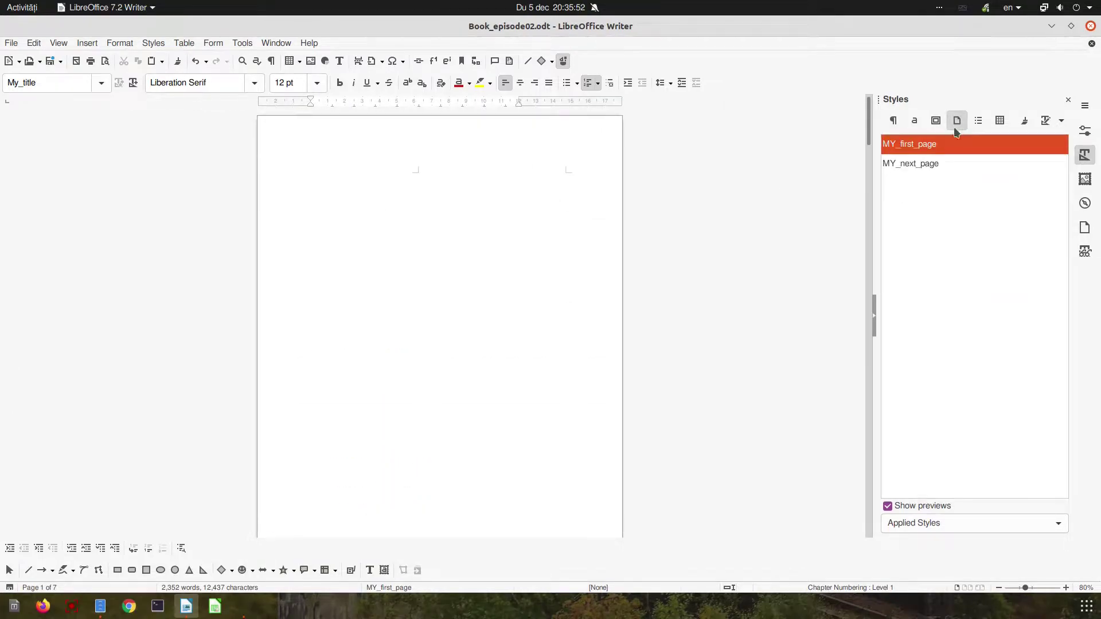
left_click(923, 545)
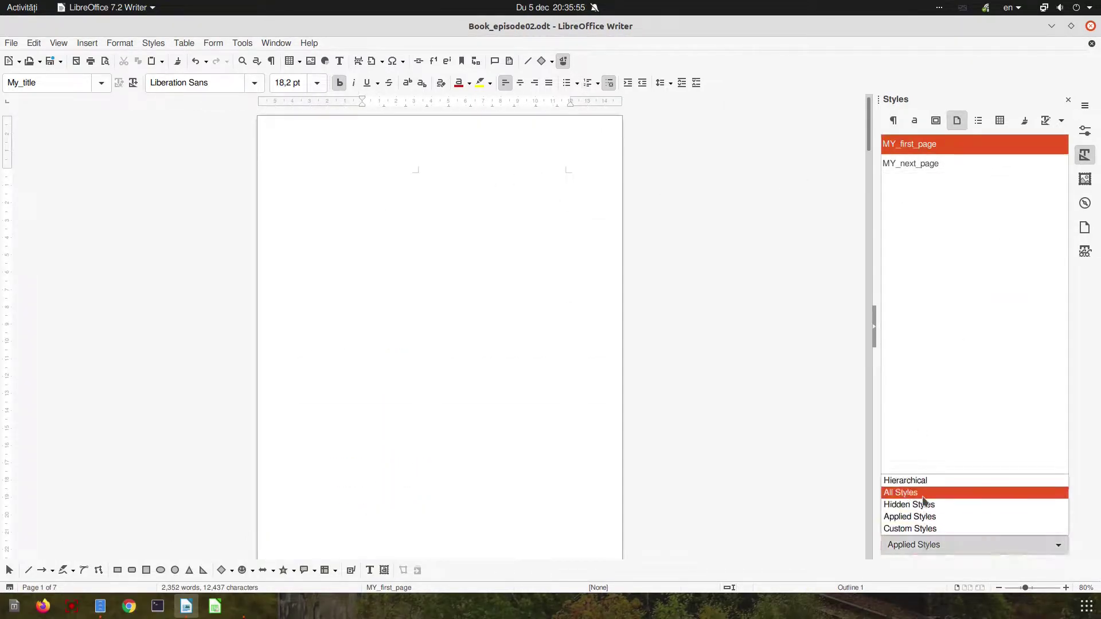
left_click(920, 493)
right_click(904, 148)
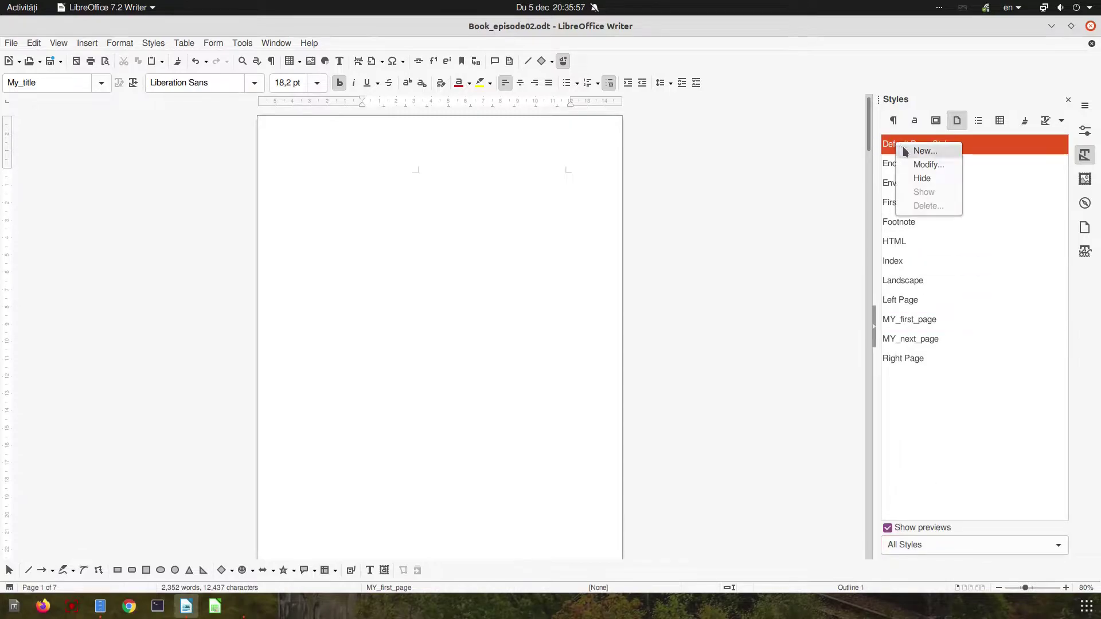
left_click(905, 150)
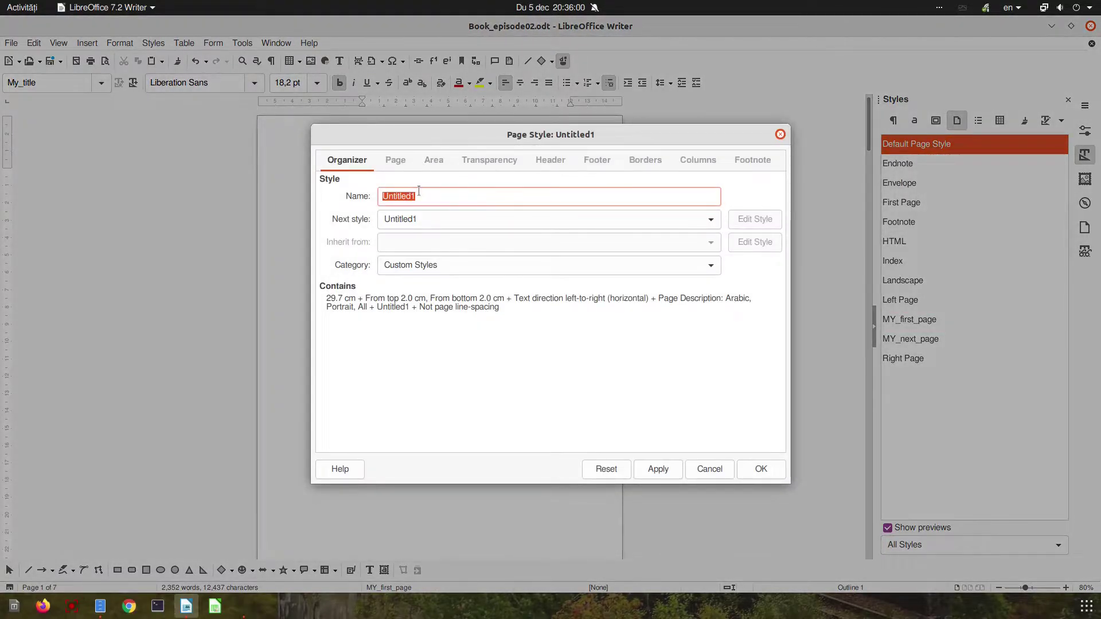
left_click(424, 196)
double_click(423, 196)
type("COVER")
key("Home")
type("MY_")
key("Tab")
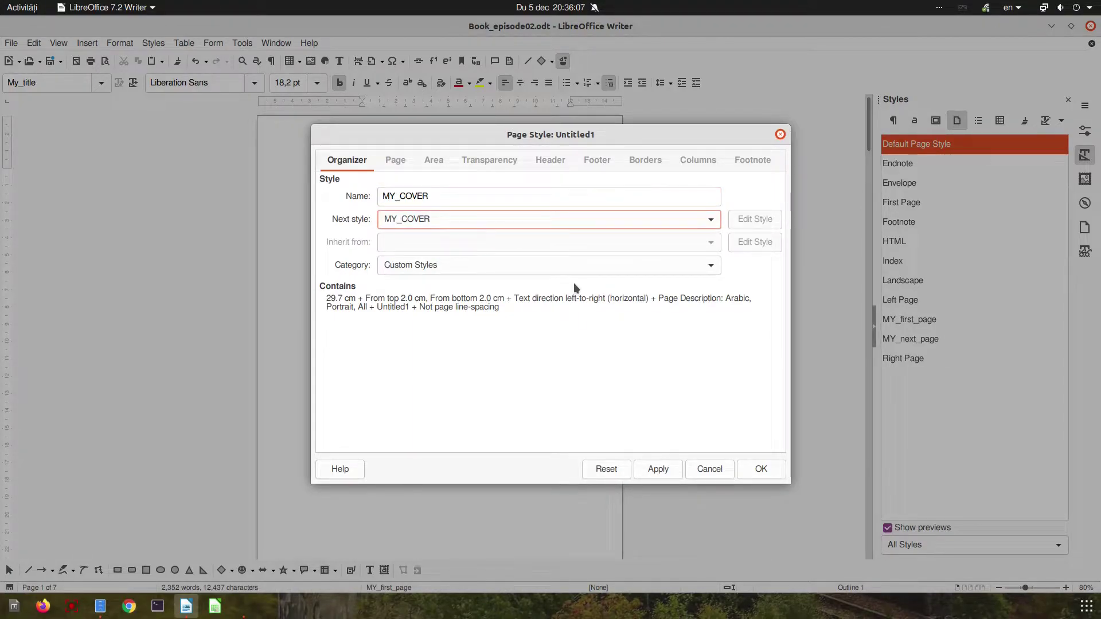
Set the left, right, top and bottom margins of the MY_COVER page style to 3 cm.
left_click(401, 168)
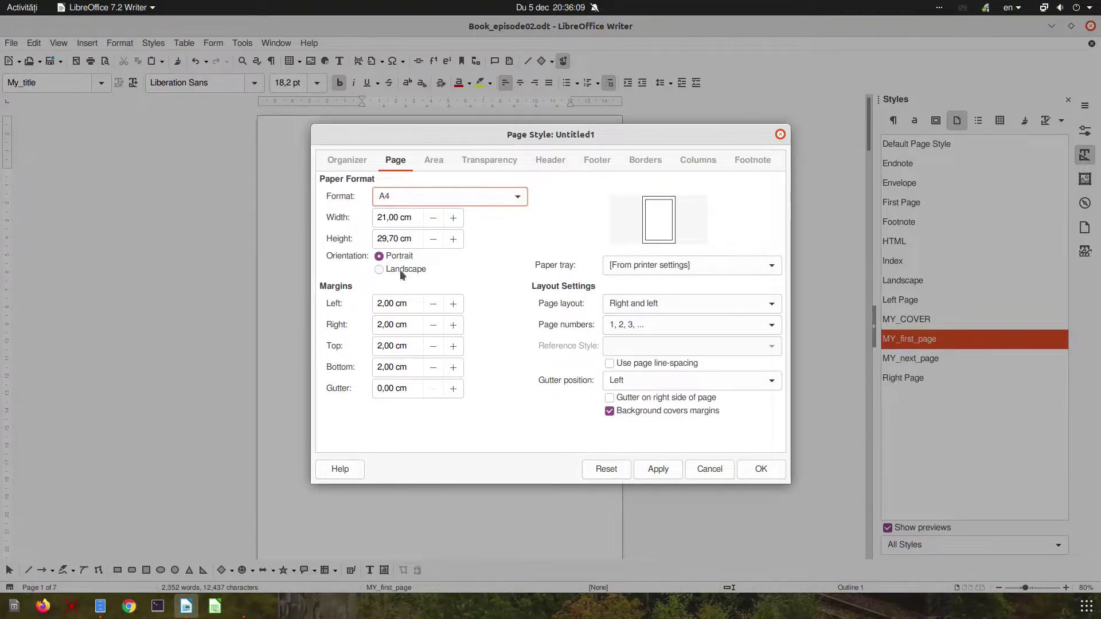
left_click(339, 307)
type("3")
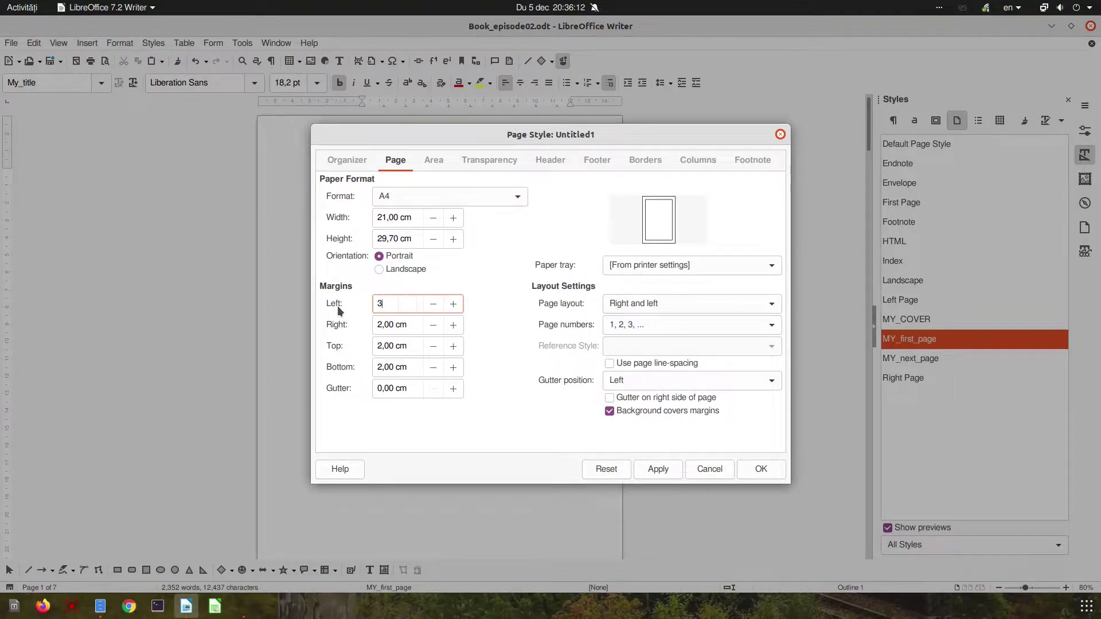
key("Tab")
type("3")
key("Tab")
type("3")
key("Tab")
type("3")
key("Tab")
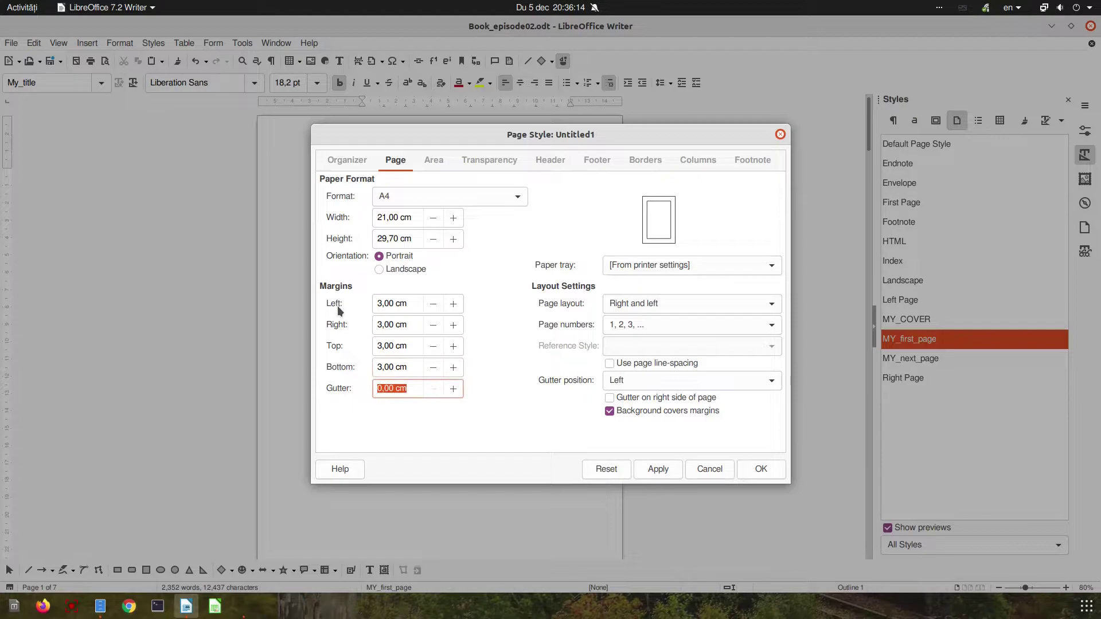
Give the MY_COVER page style a light gray background color (hex dddddd), check its remaining settings and save the style.
left_click(442, 160)
left_click(452, 187)
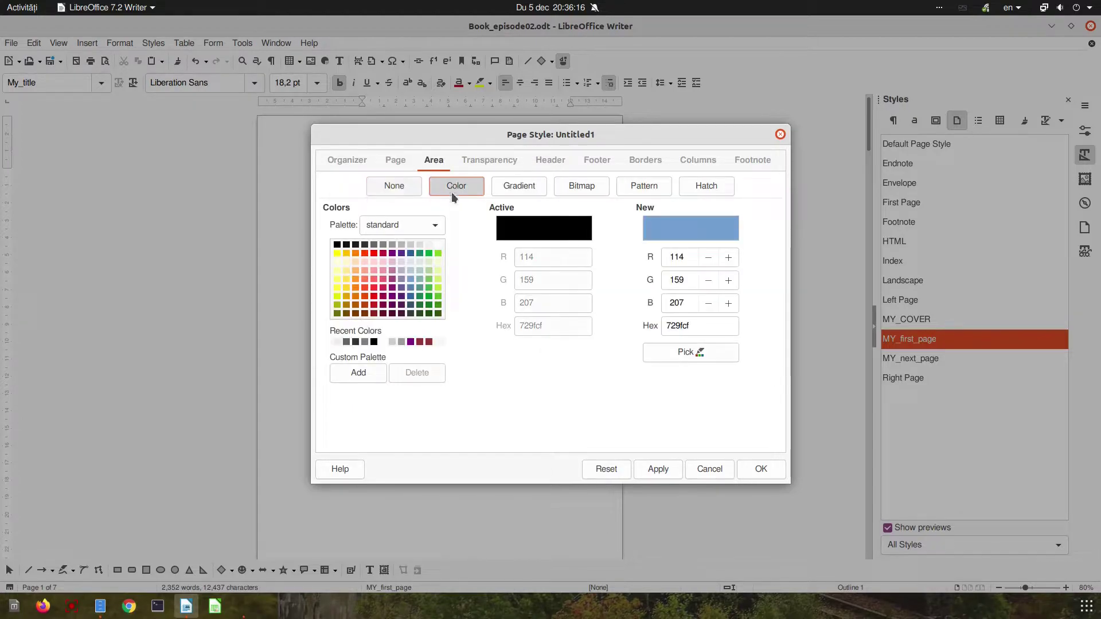
left_click(420, 245)
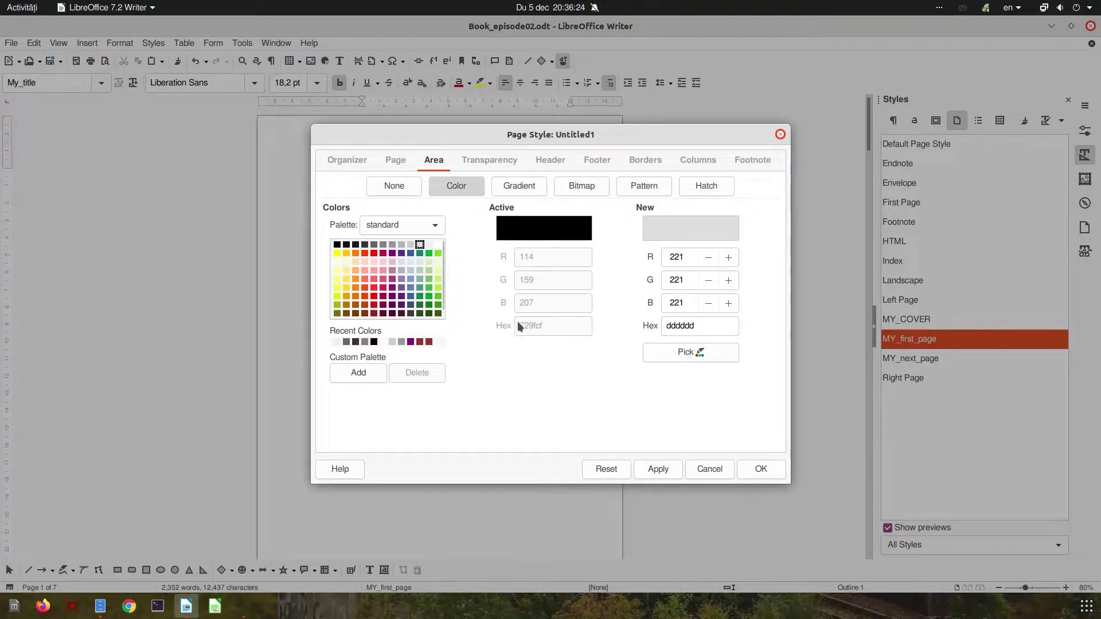
left_click(517, 163)
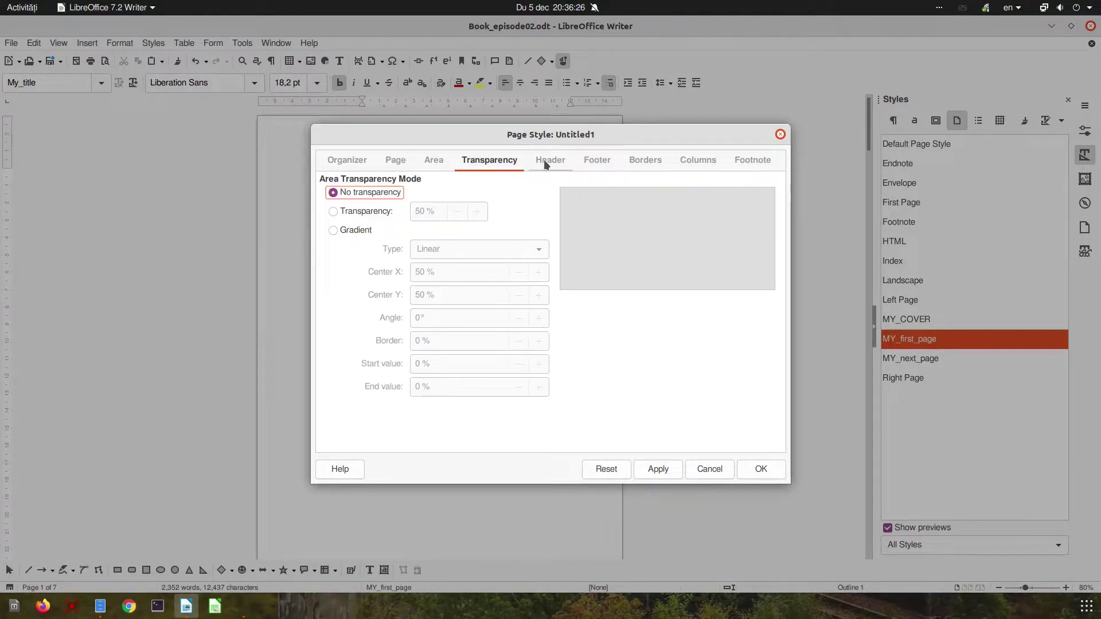
left_click(544, 160)
left_click(597, 161)
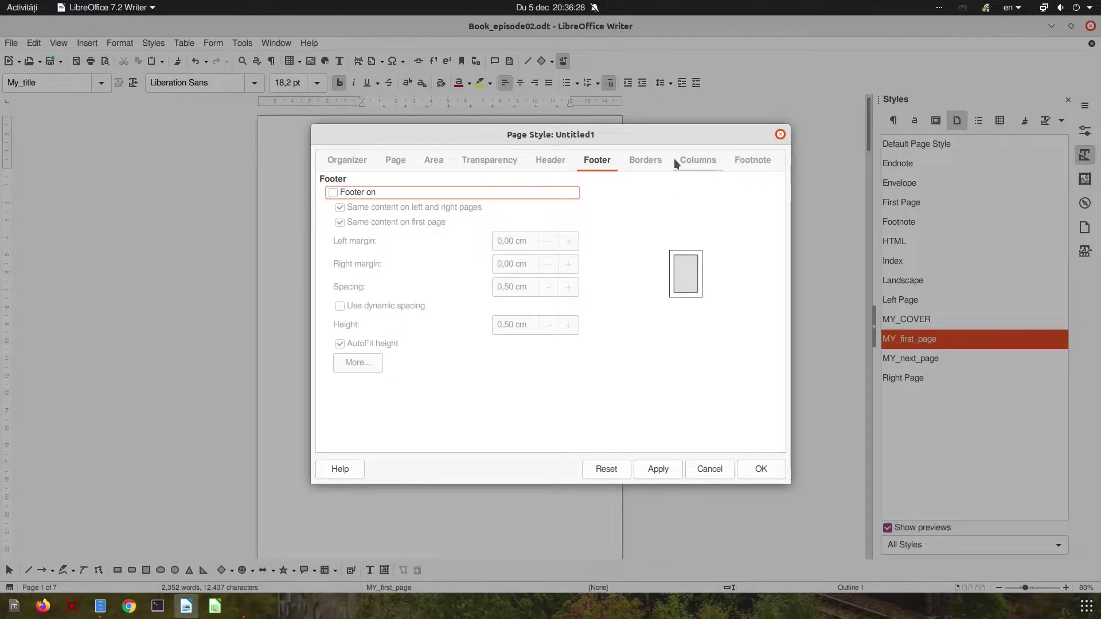
left_click(659, 161)
left_click(749, 160)
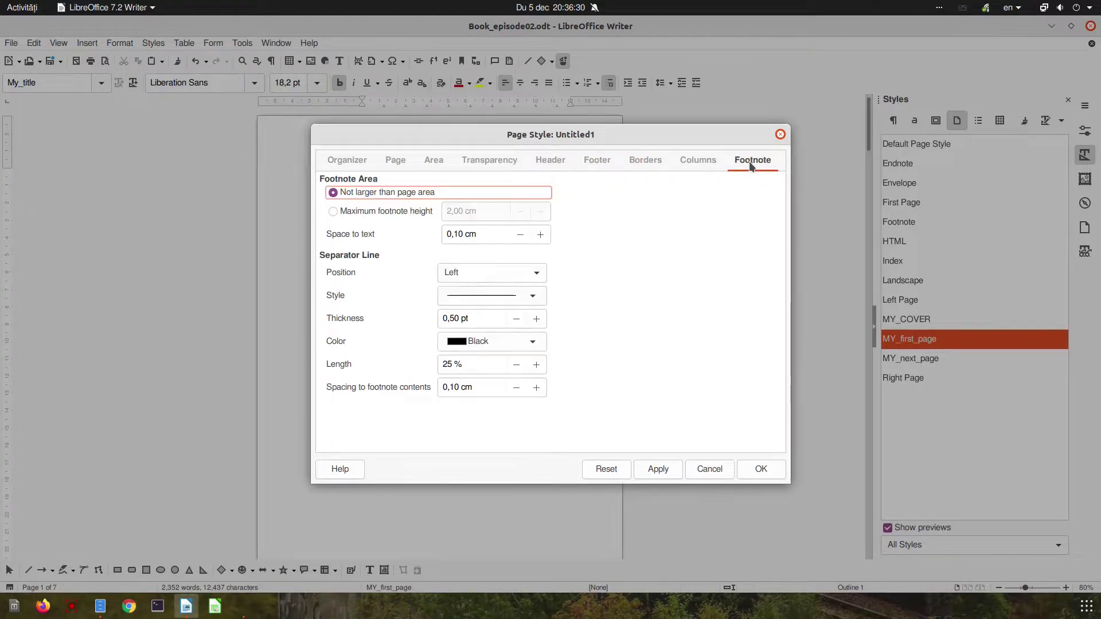
left_click(666, 471)
left_click(760, 469)
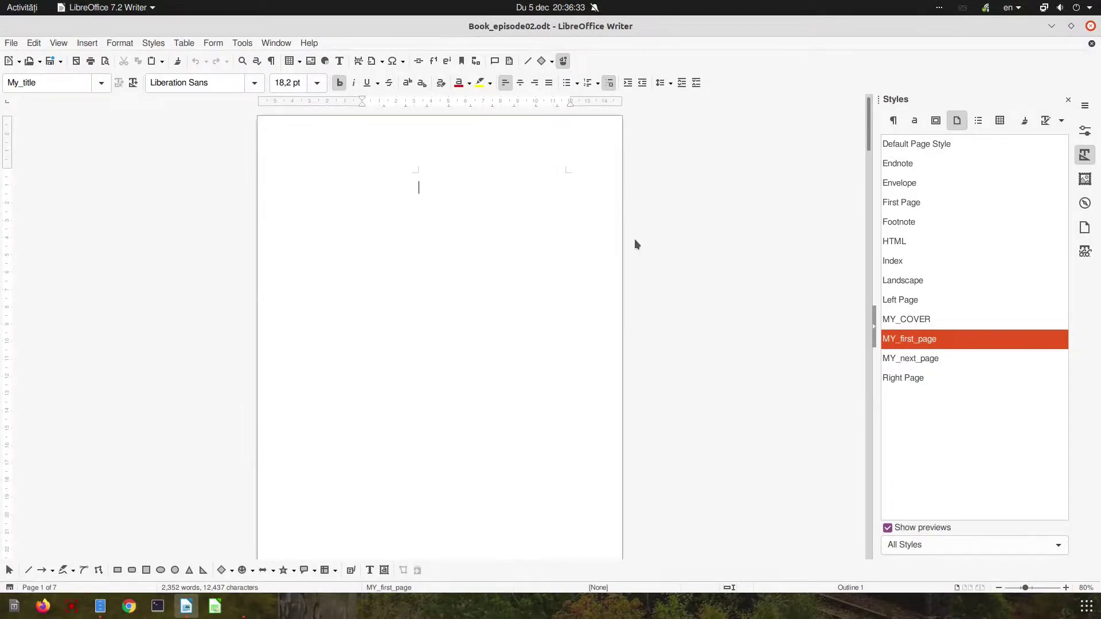
Apply the MY_COVER page style to the empty first page.
double_click(908, 320)
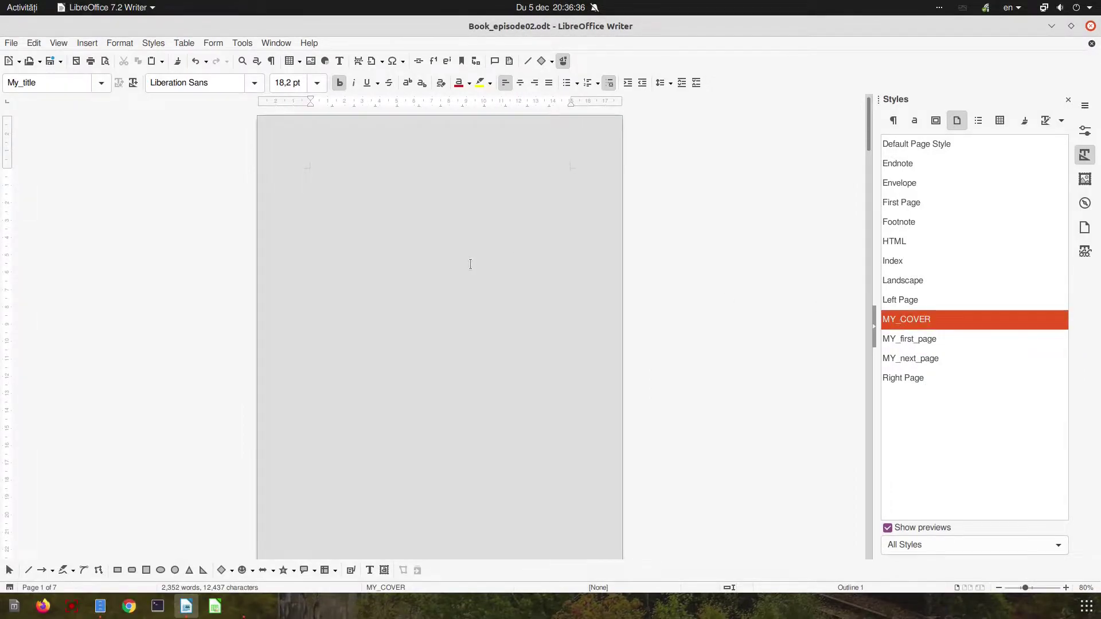
scroll(470, 264, "down", 4, "ctrl")
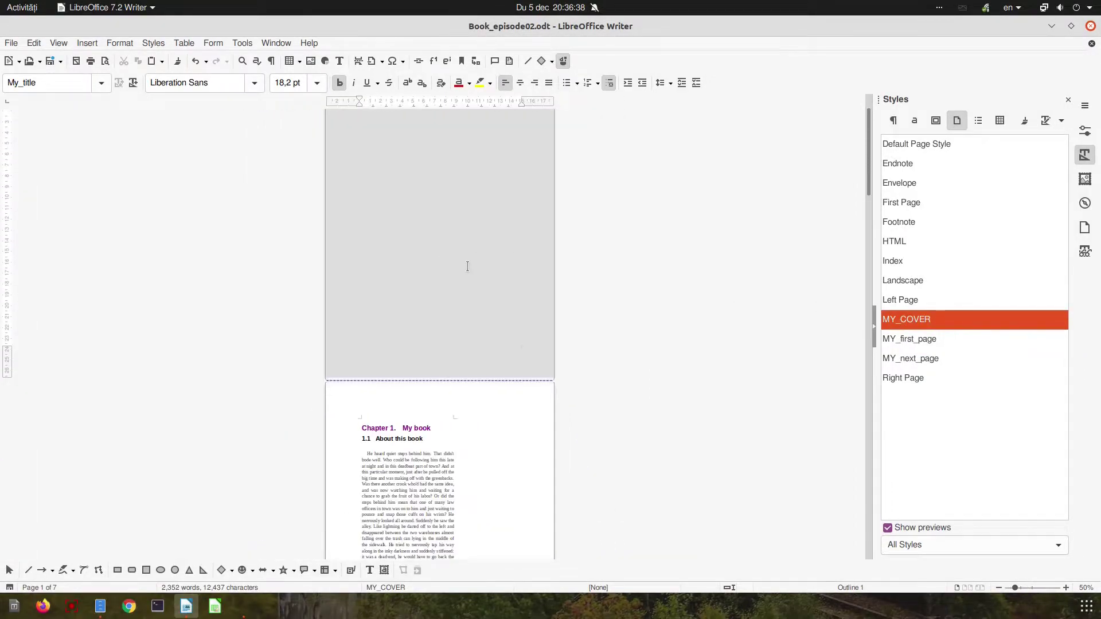
scroll(468, 267, "up", 4, "ctrl")
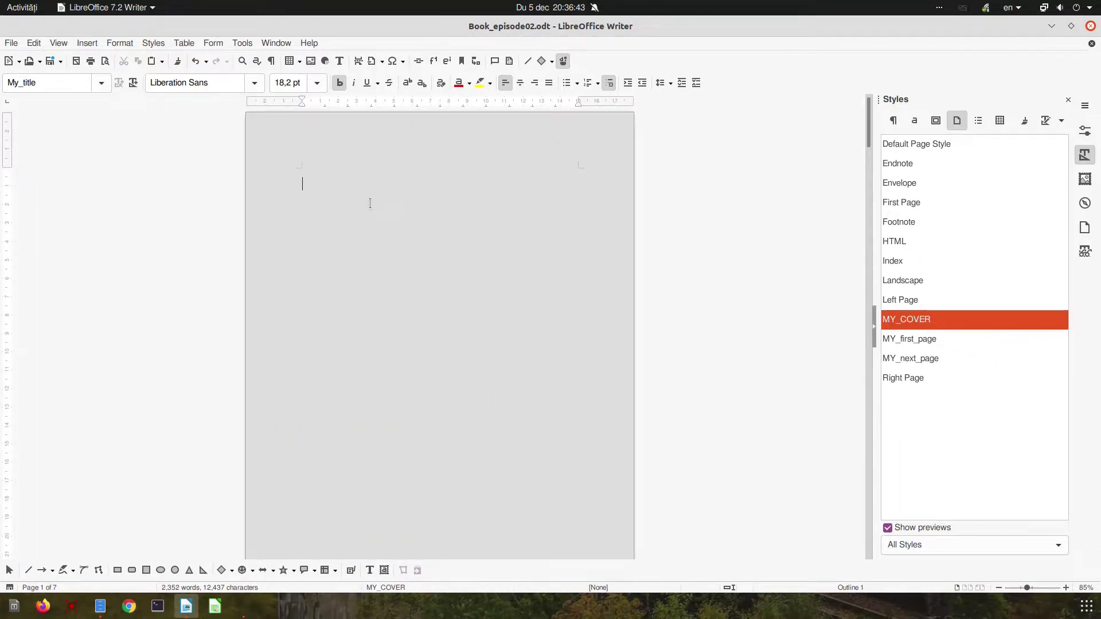
Enter the text MY BOOK TITLE on the cover page and place the cursor within it.
type("MY BOOK TITLE")
left_click_drag(396, 184, 302, 184)
left_click(312, 184)
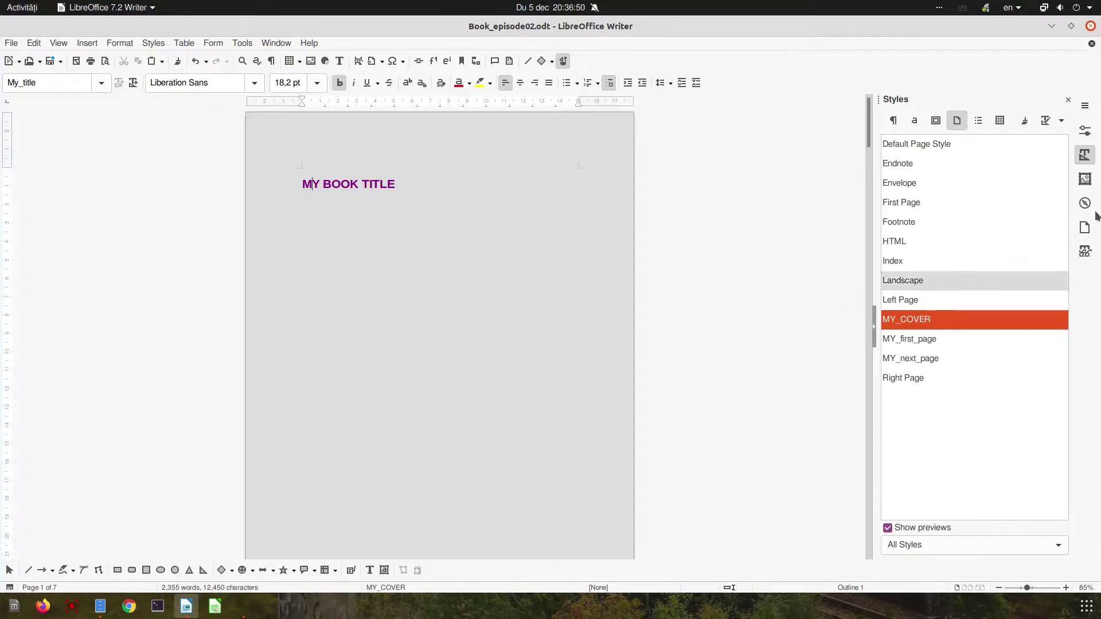
Create a new paragraph style named MY_BOOK_TITLE based on Default Paragraph Style.
left_click(894, 121)
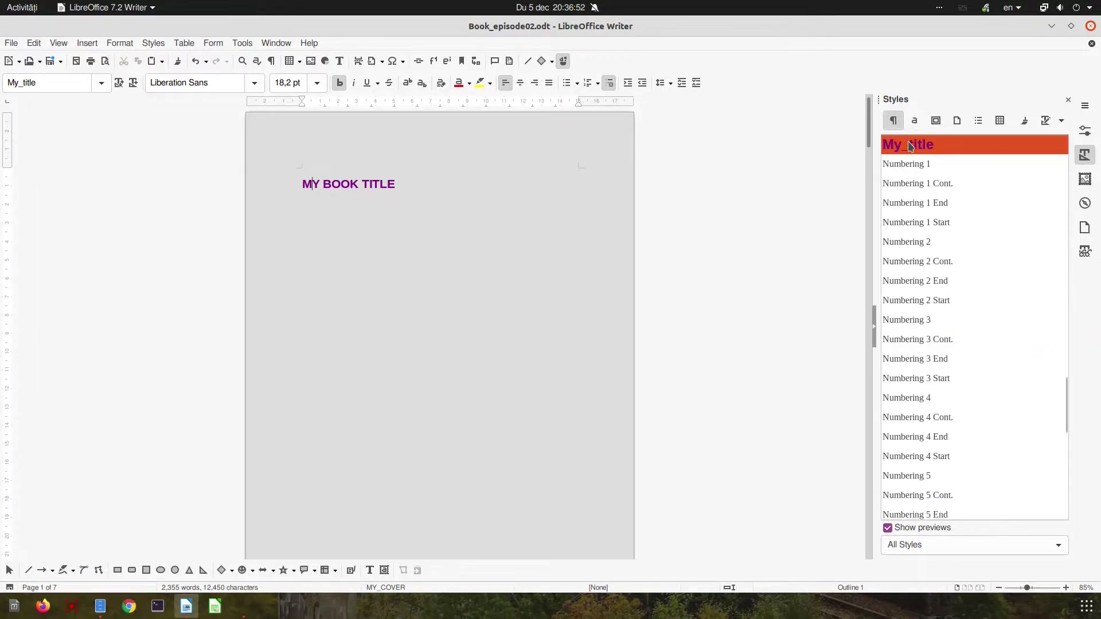
scroll(938, 194, "up", 10)
scroll(938, 194, "up", 5)
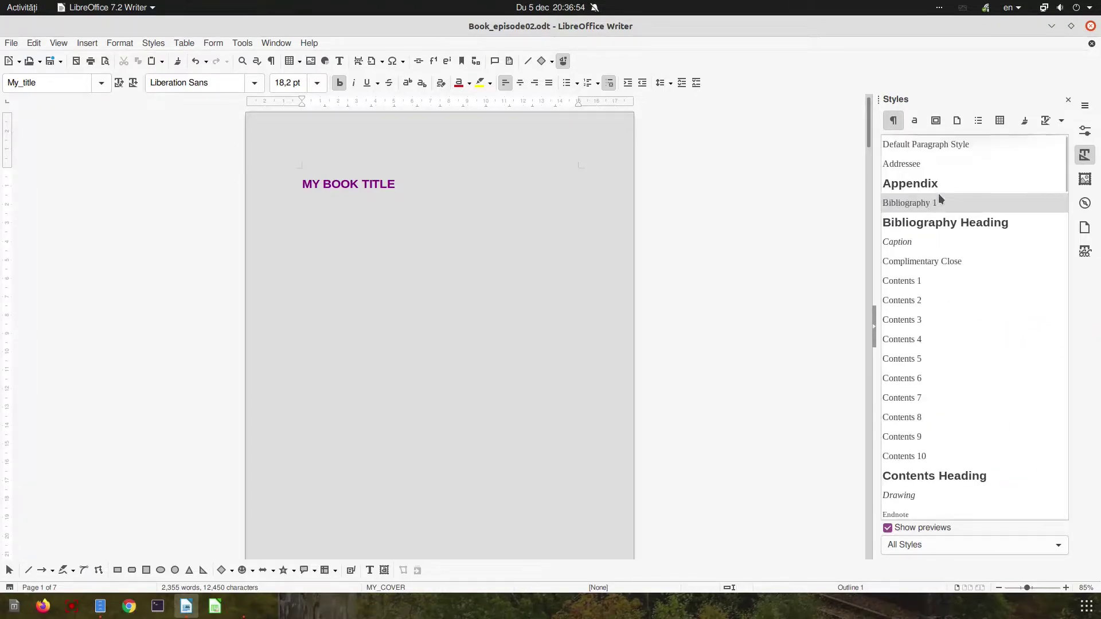
right_click(926, 144)
left_click(930, 158)
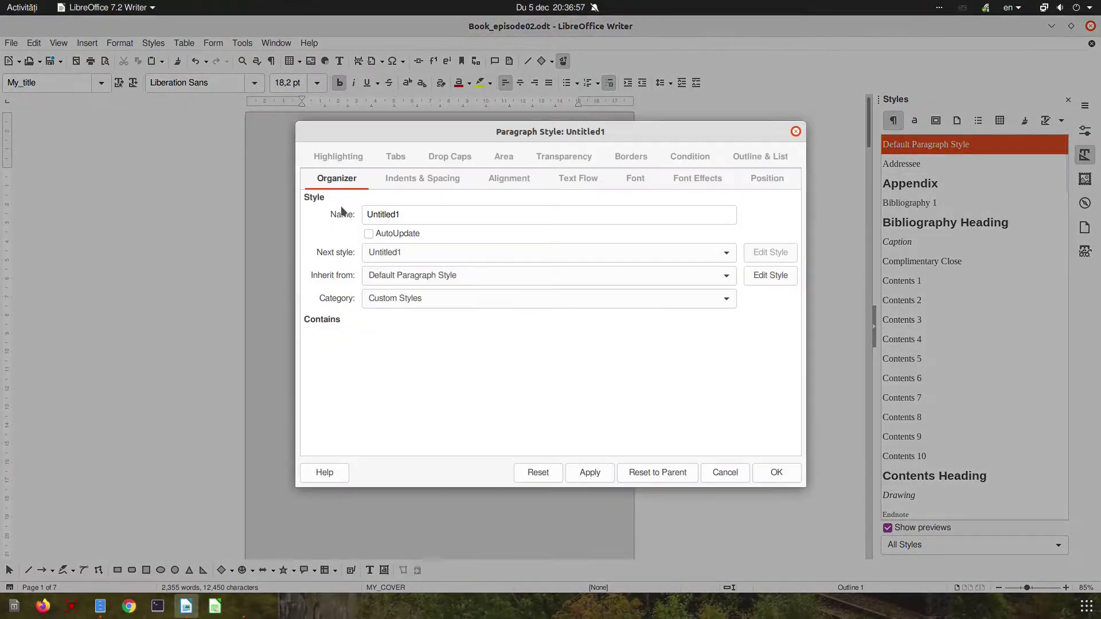
double_click(413, 214)
type("MY")
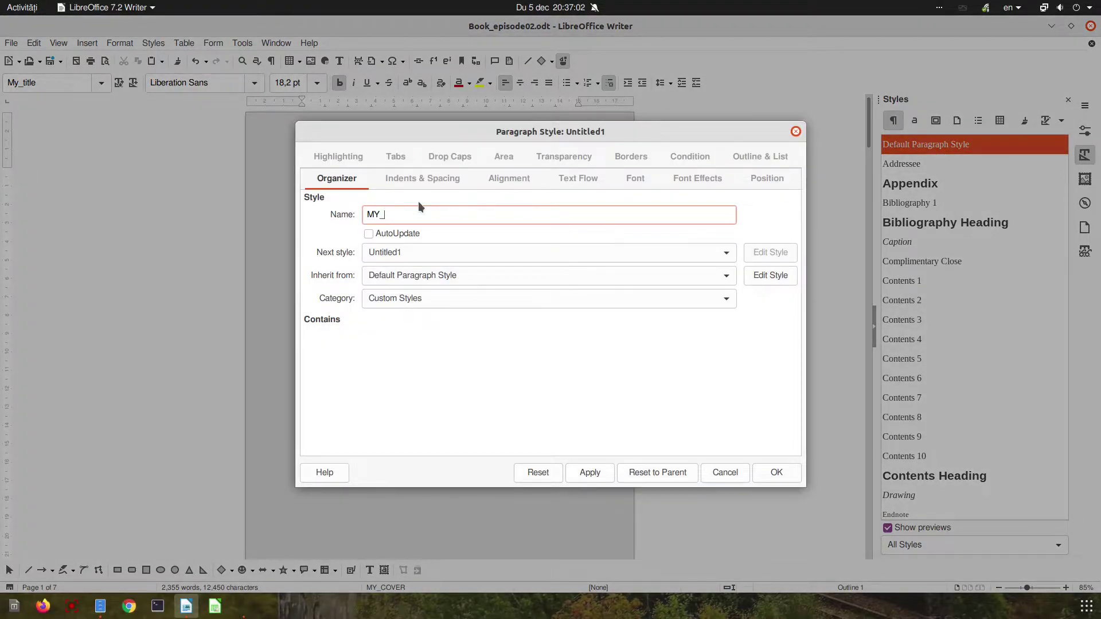
type("_BOOK_TITLE")
key("Tab")
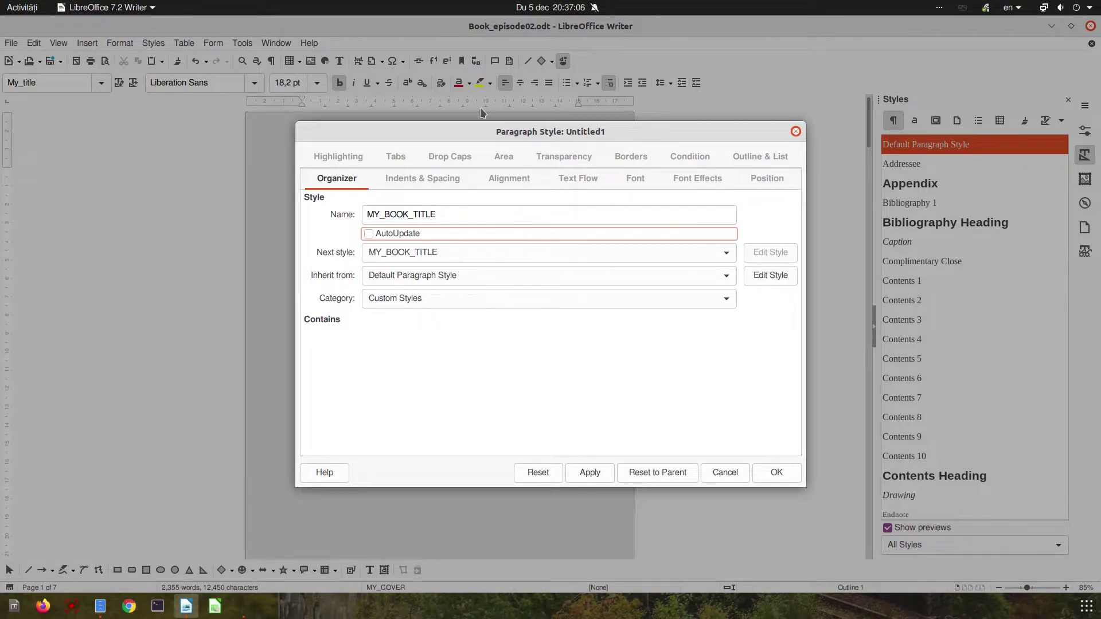
Set the MY_BOOK_TITLE style's spacing above and below the paragraph to 4 cm and its line spacing to 1.15 Lines.
left_click(390, 178)
left_click(423, 309)
type("4")
key("Tab")
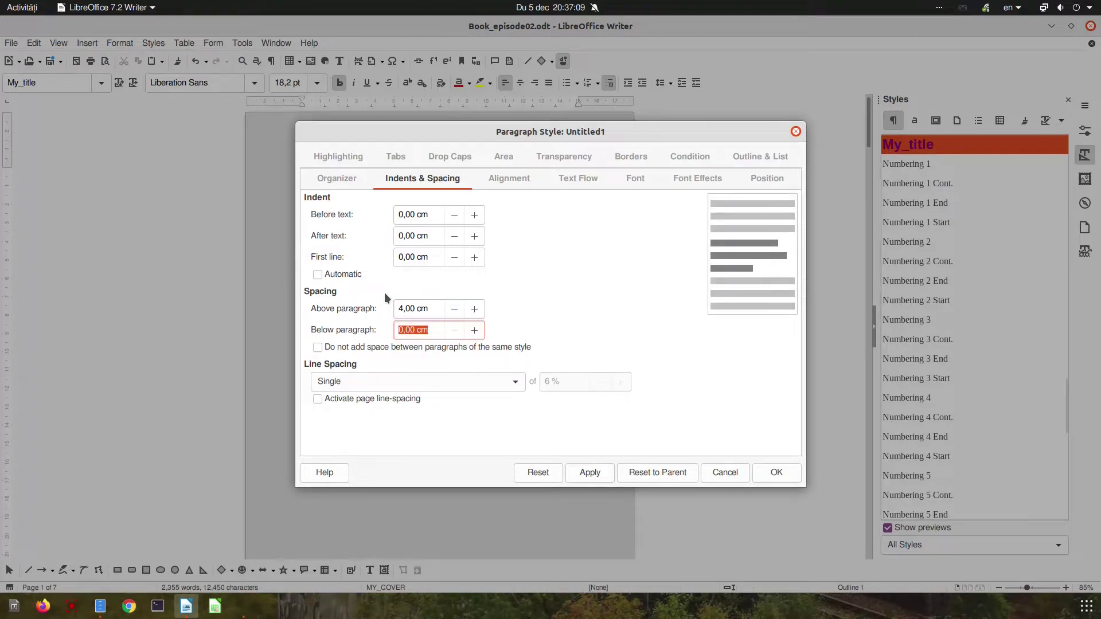
type("4")
key("Tab")
left_click(374, 381)
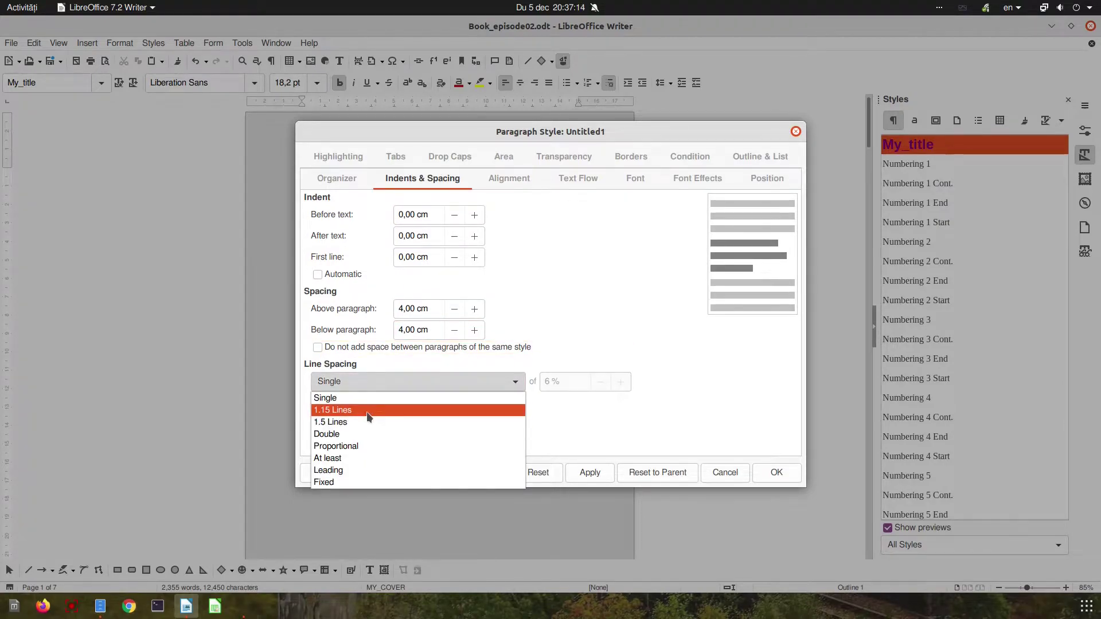
left_click(366, 411)
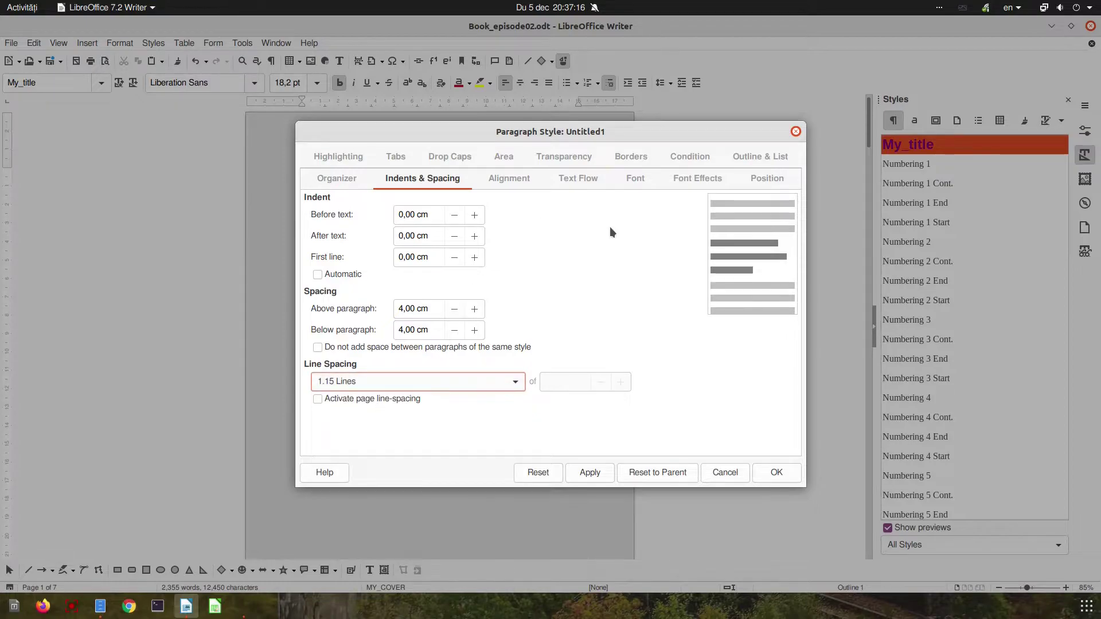
Set the MY_BOOK_TITLE style's alignment to center and check its text flow settings.
left_click(511, 182)
left_click(330, 238)
left_click(565, 182)
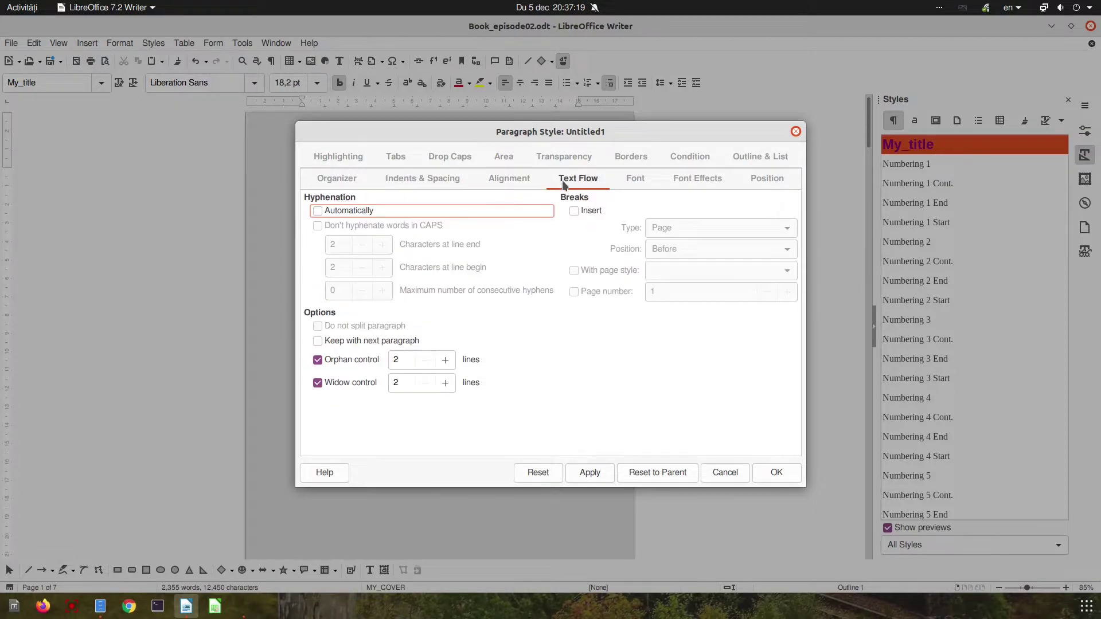
Set the MY_BOOK_TITLE style's font to Bold at 48 pt.
left_click(619, 189)
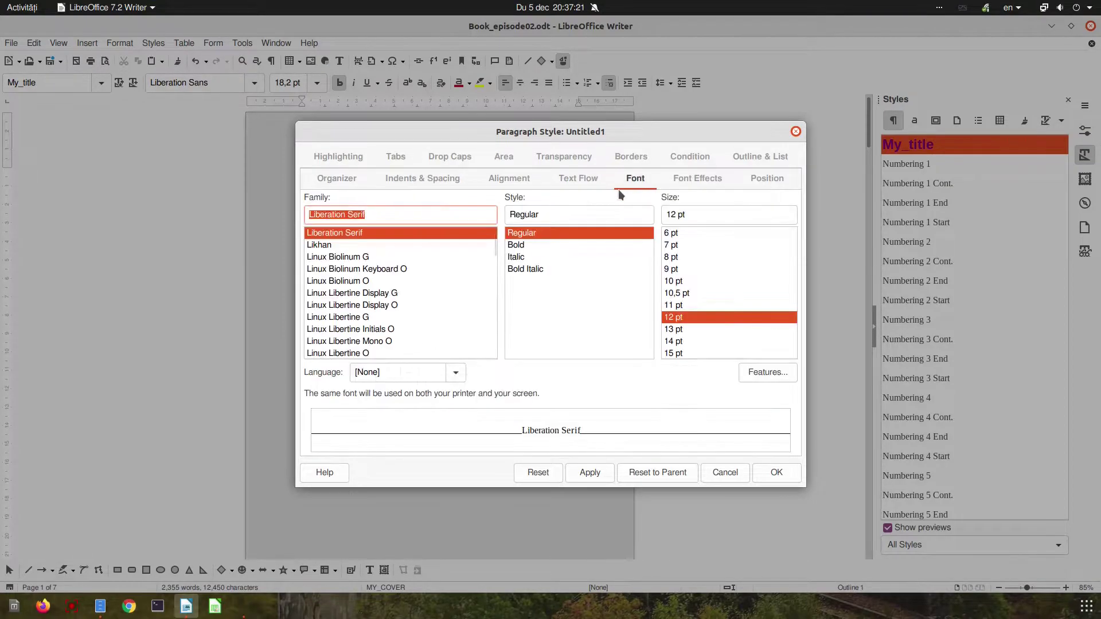
left_click(535, 243)
scroll(703, 321, "down", 5)
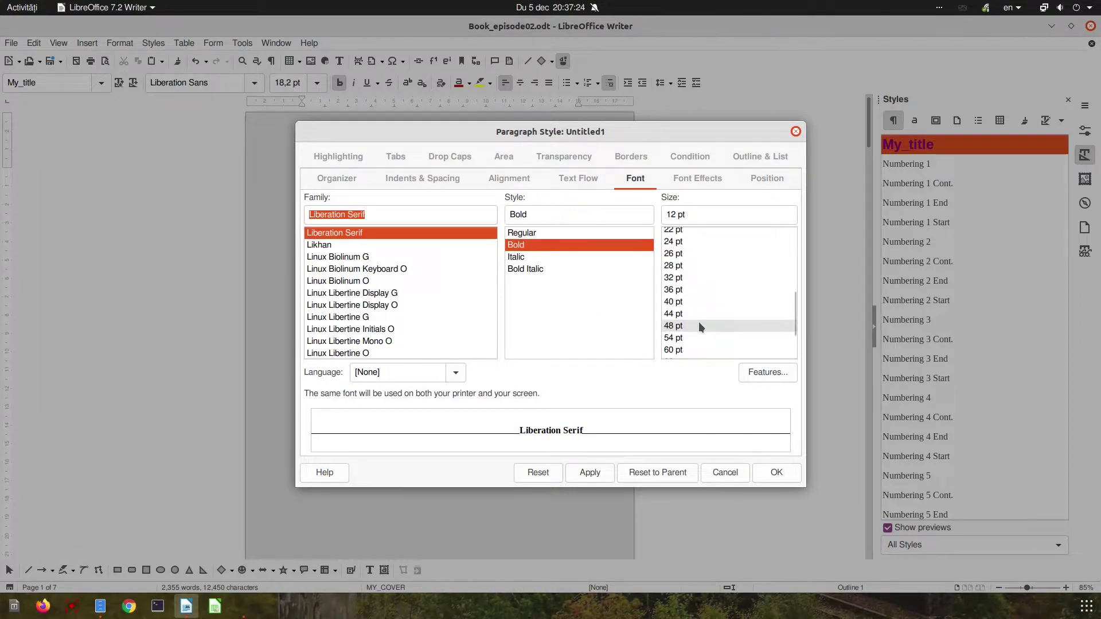
left_click(688, 338)
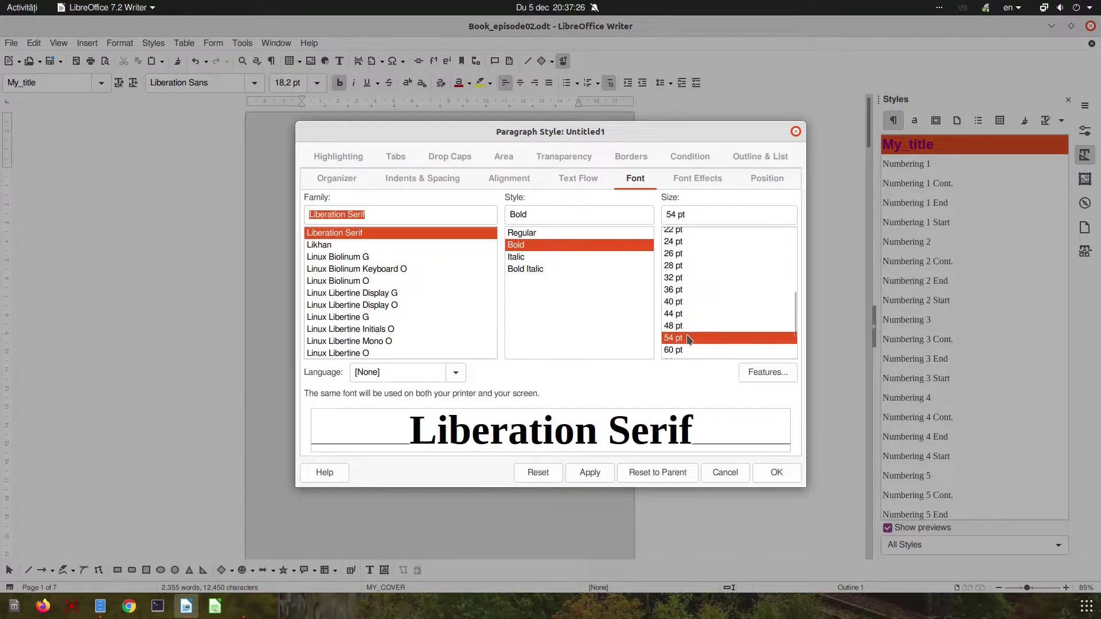
left_click(686, 326)
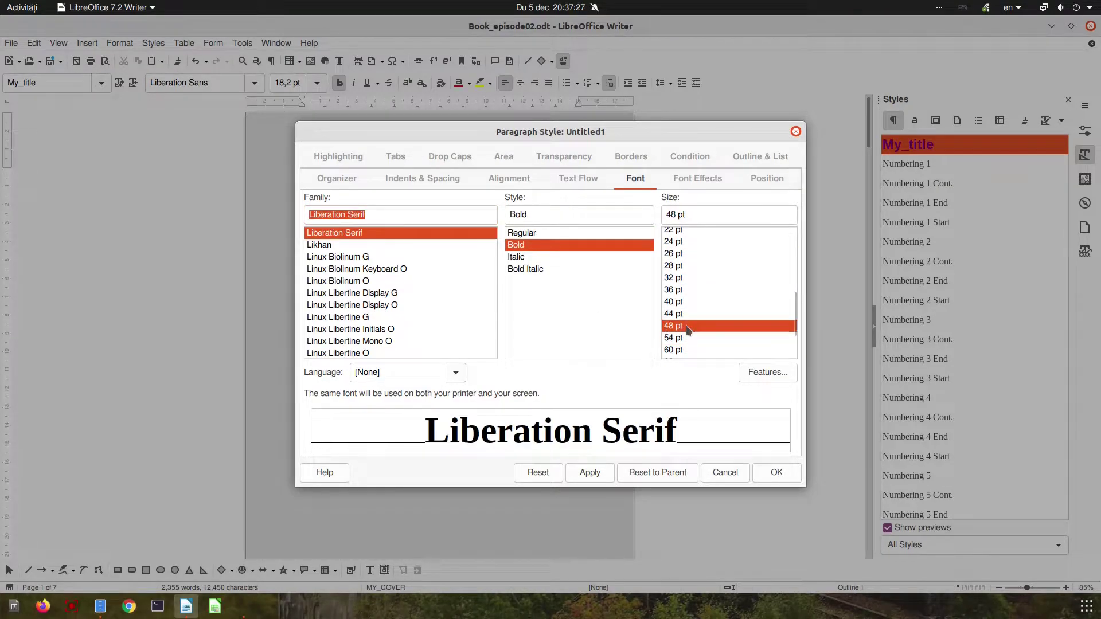
Set the MY_BOOK_TITLE style's font color to Dark Gray 2, check its position settings and save the style.
left_click(684, 182)
left_click(445, 221)
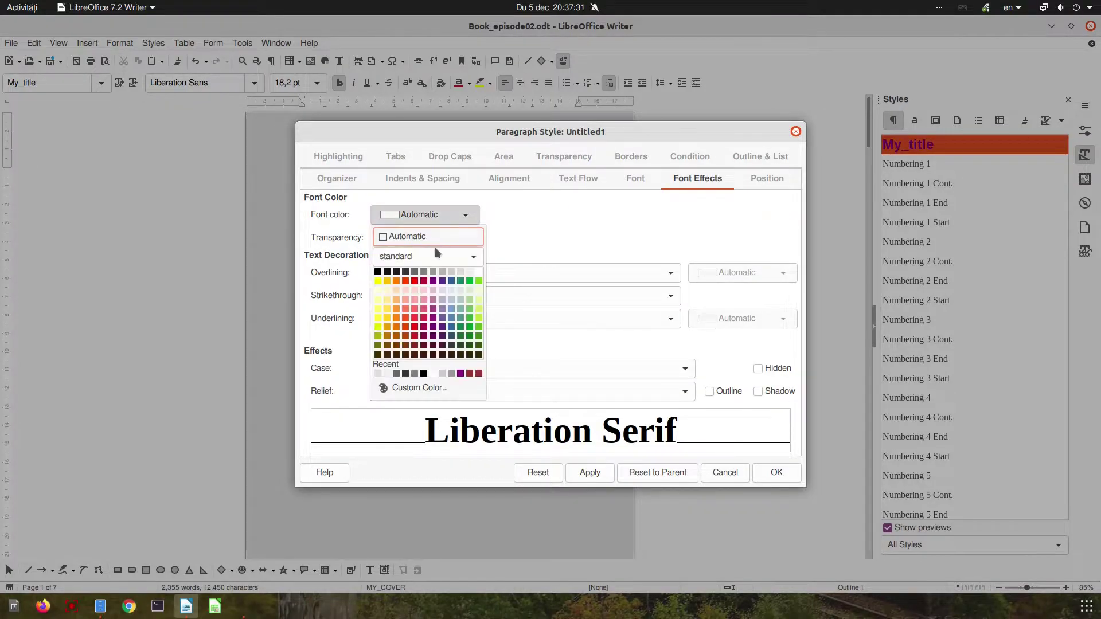
left_click(405, 273)
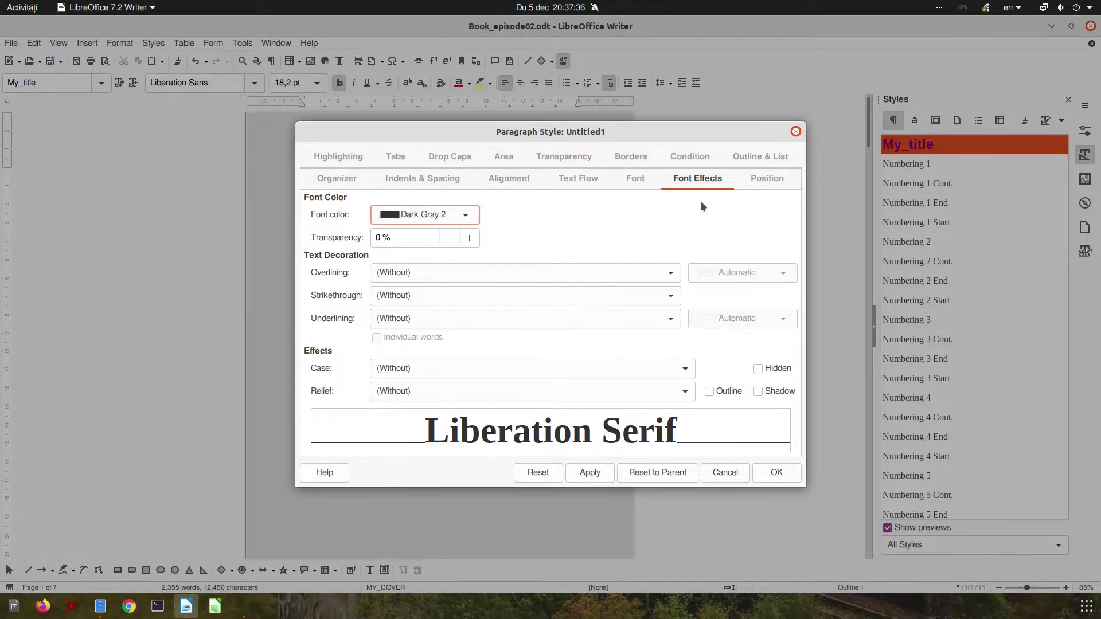
left_click(757, 183)
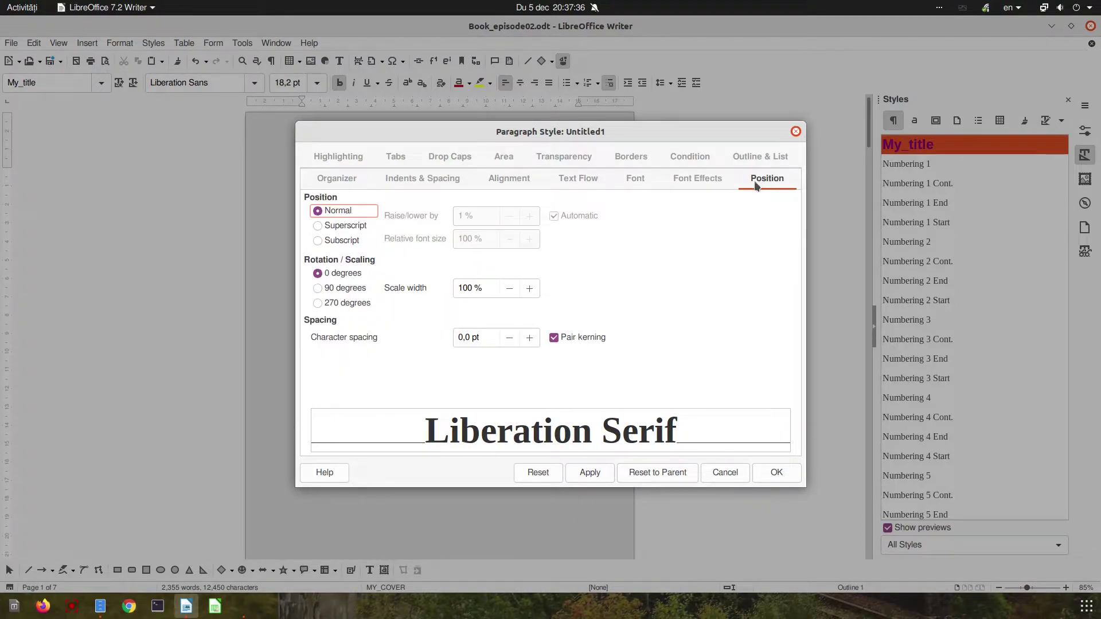
left_click(579, 472)
left_click(776, 472)
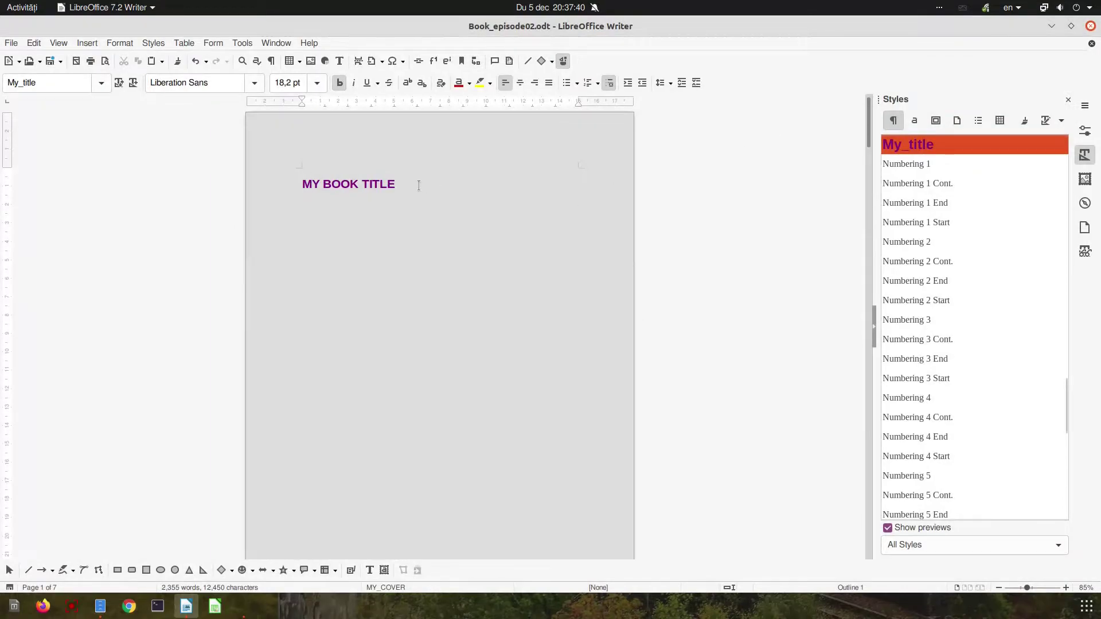
Filter the paragraph styles to Custom Styles and apply MY_BOOK_TITLE to the title on the cover page.
left_click_drag(418, 184, 265, 187)
left_click(398, 184)
left_click(945, 544)
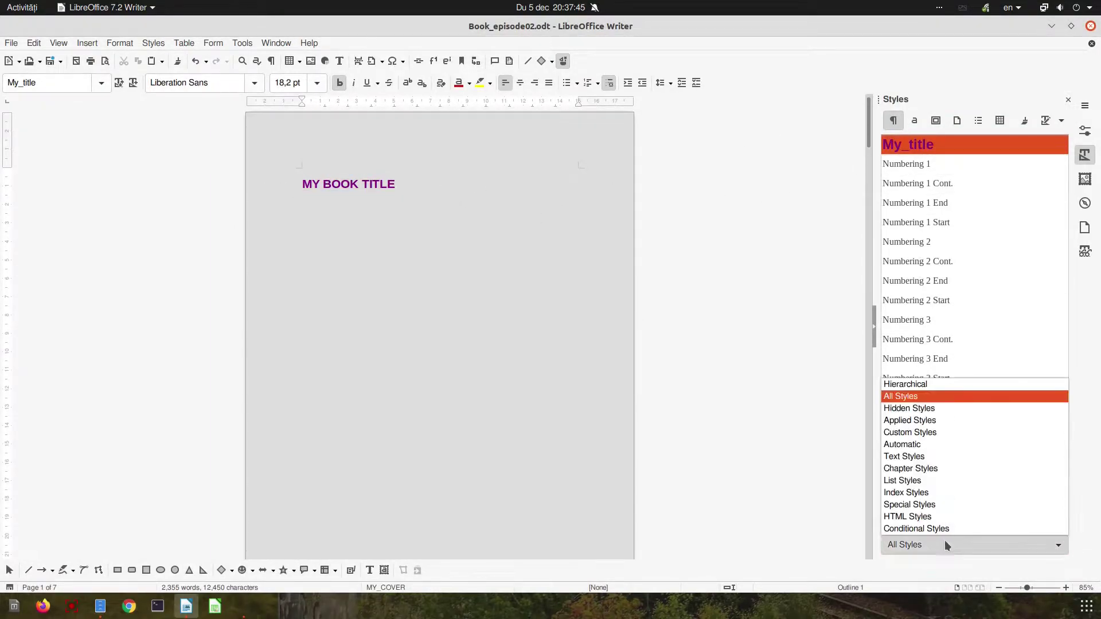
left_click(927, 447)
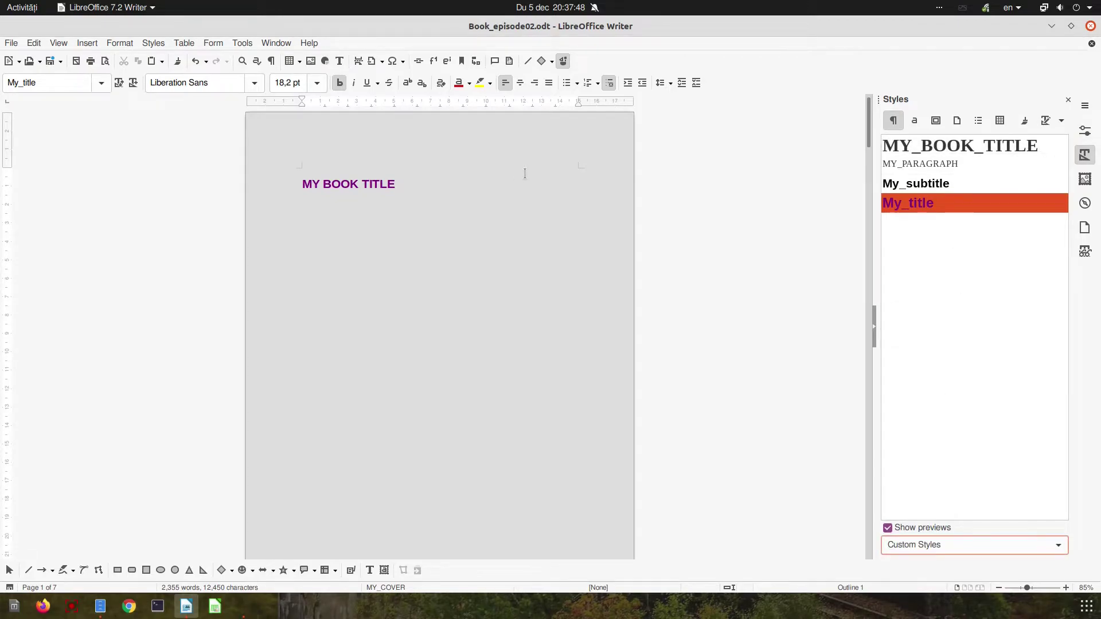
double_click(913, 150)
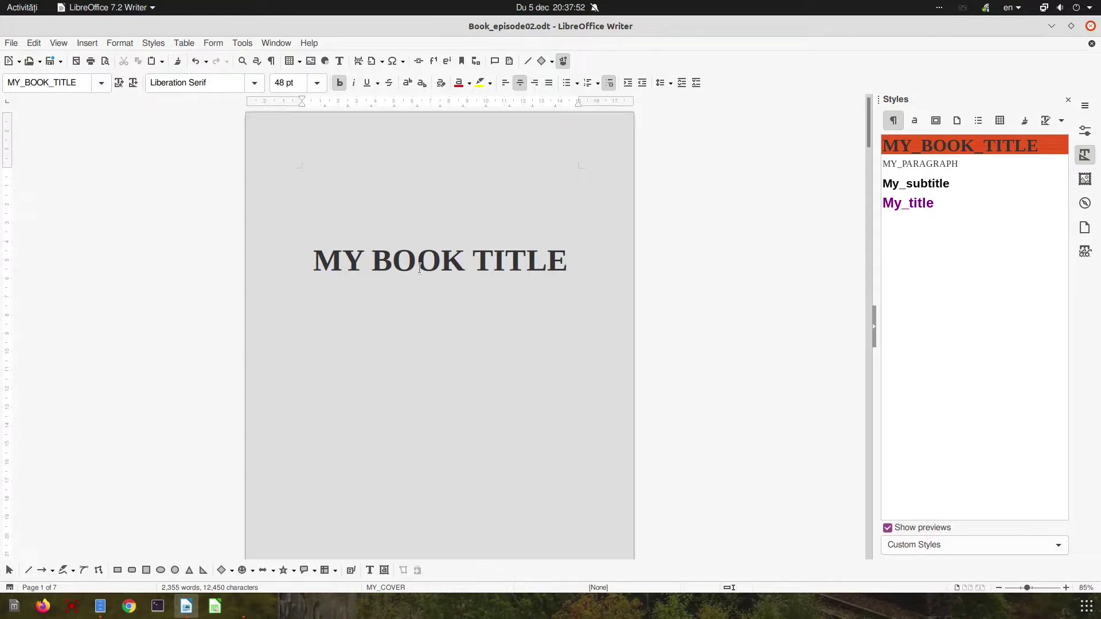
Change the cover title text to THIS IS MY BOOK TITLE.
key("Home")
type("THIS IS ")
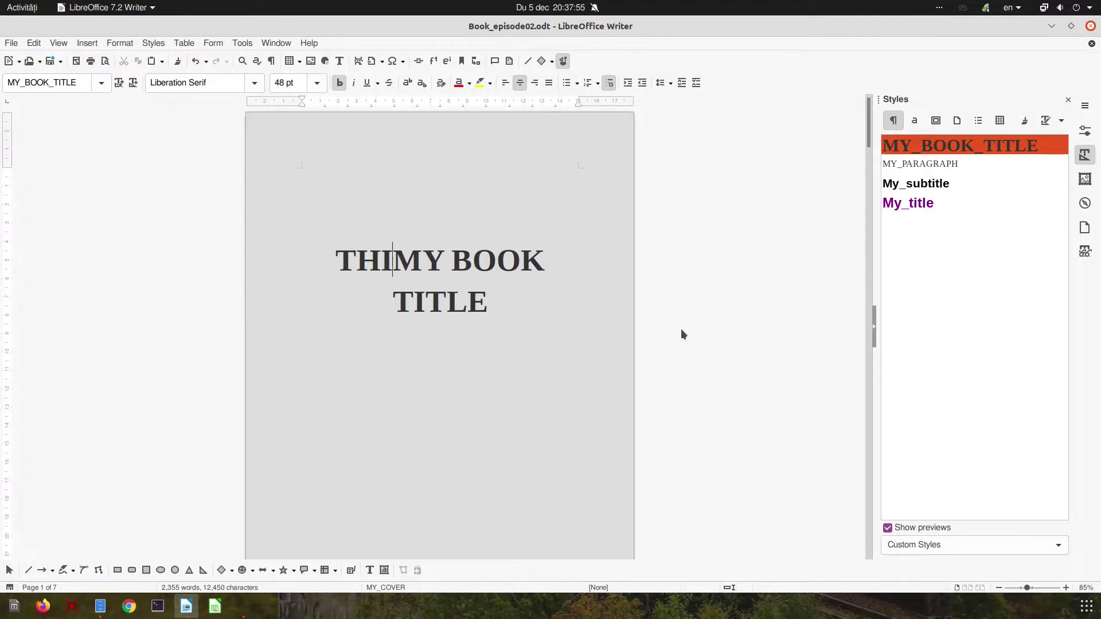
type("MY")
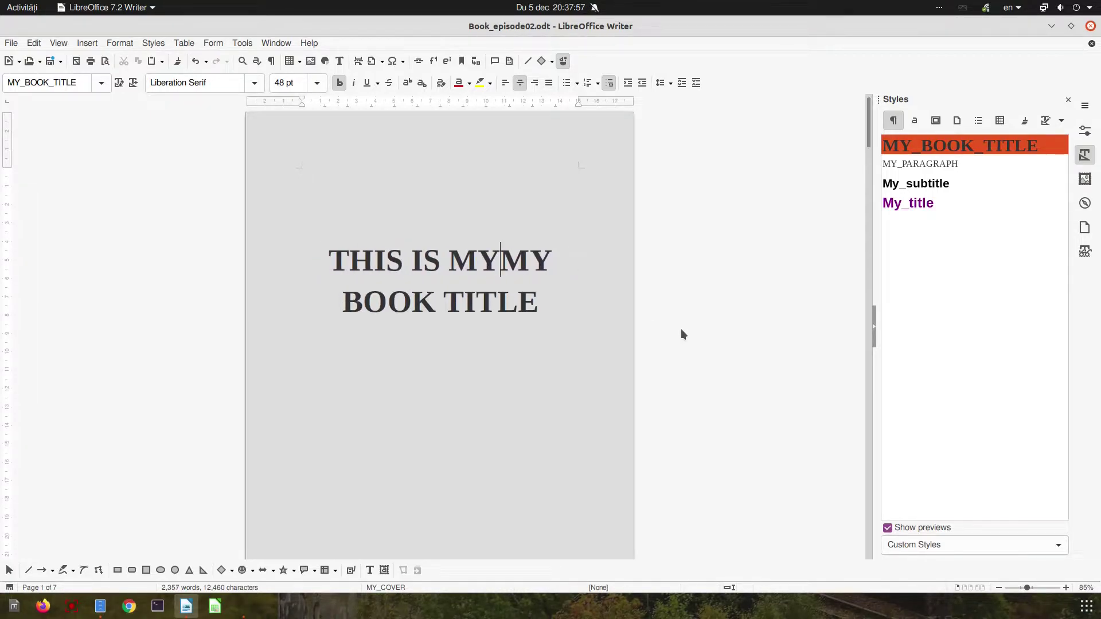
key("Delete")
key("Delete")
left_click(570, 309)
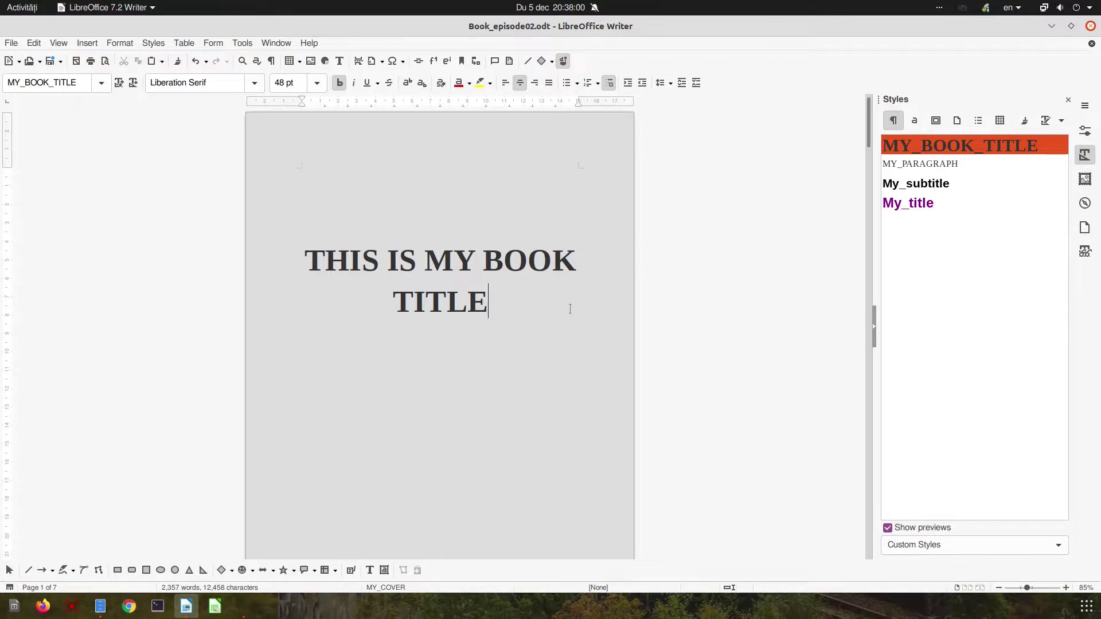
Try splitting the cover title into two paragraphs after THIS IS MY, and undo the split.
left_click(473, 258)
key("Return")
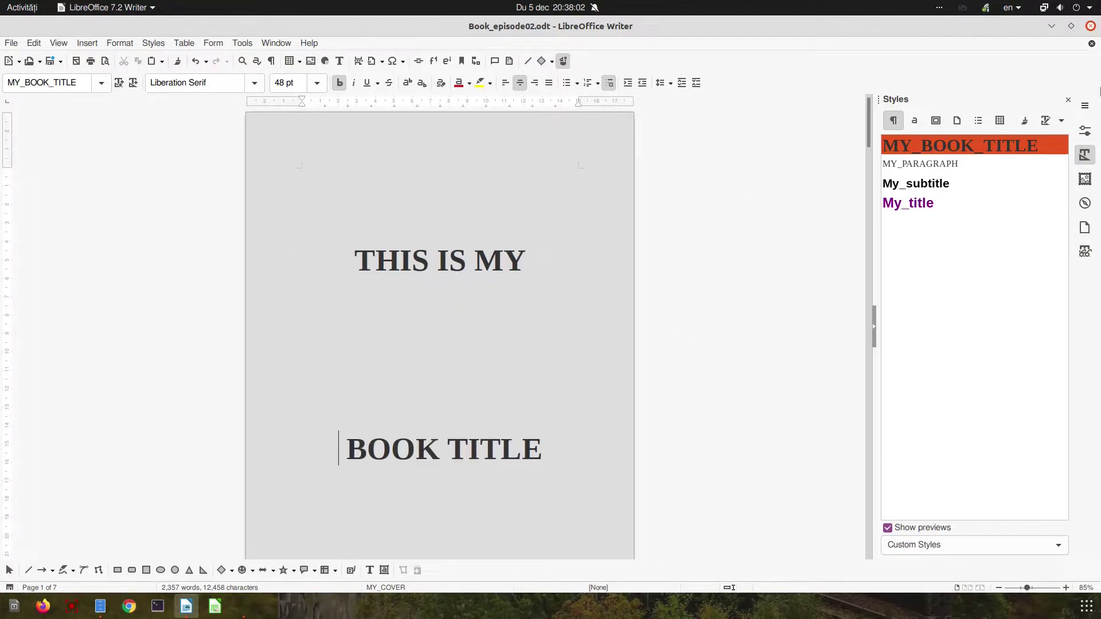
key("Delete")
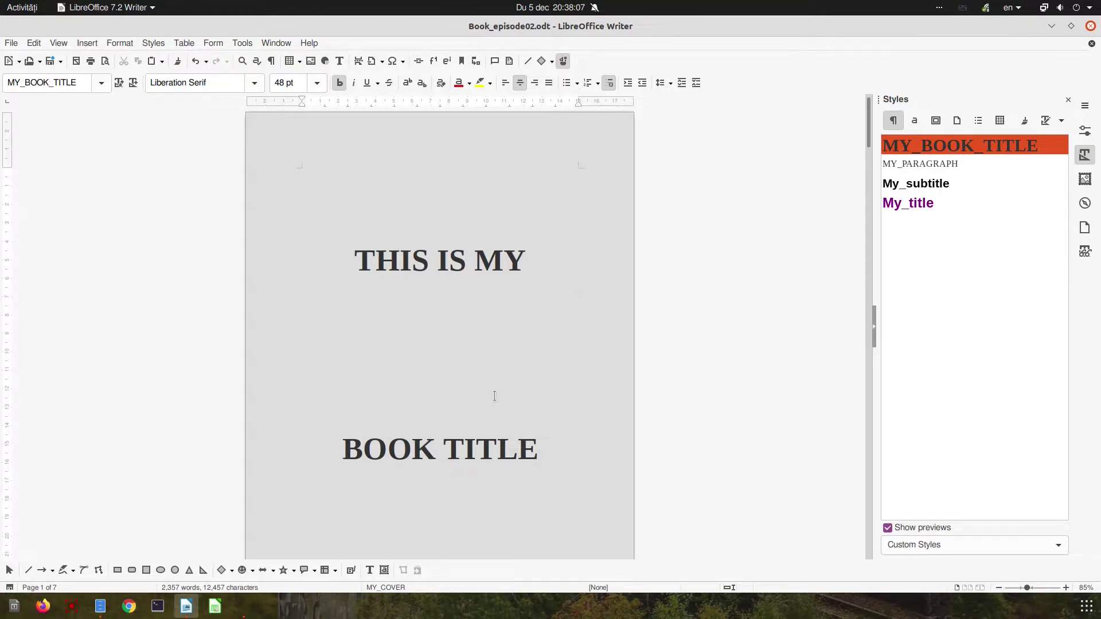
key("ctrl+z")
key("ctrl+z")
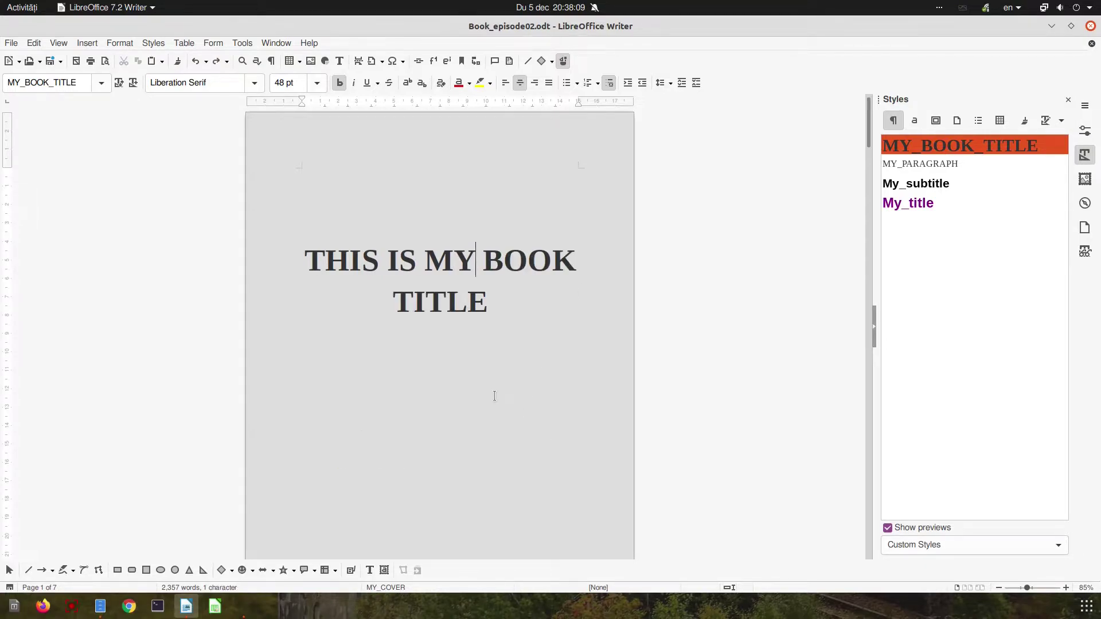
Switch the document to book view and examine the cover together with the first chapter pages.
key("Down")
key("Up")
scroll(507, 295, "down", 3)
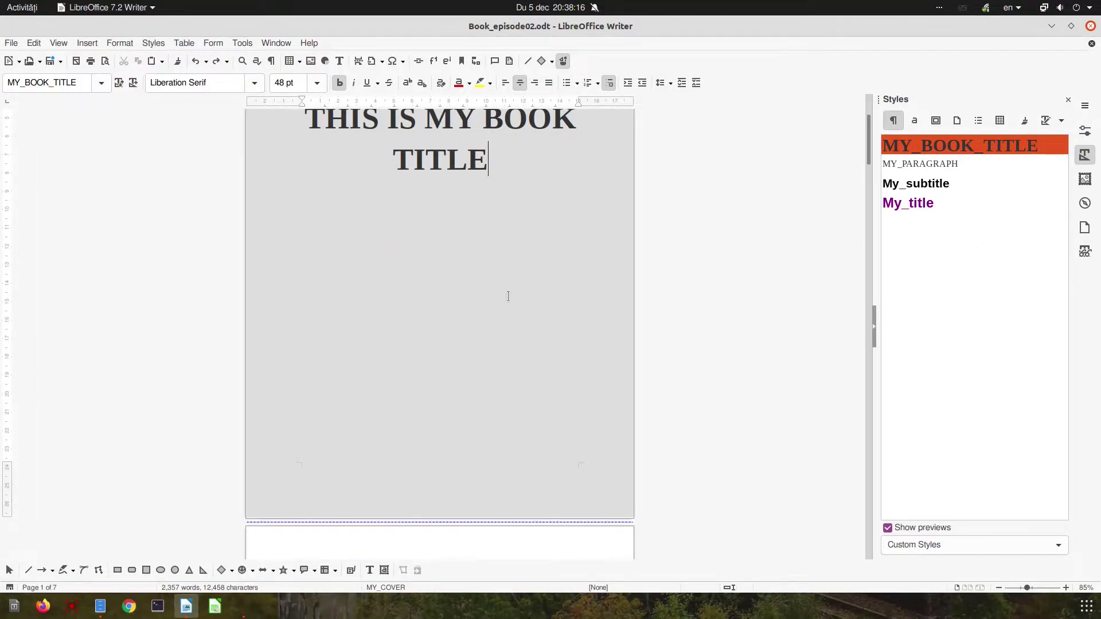
scroll(507, 296, "up", 3)
scroll(504, 297, "down", 6)
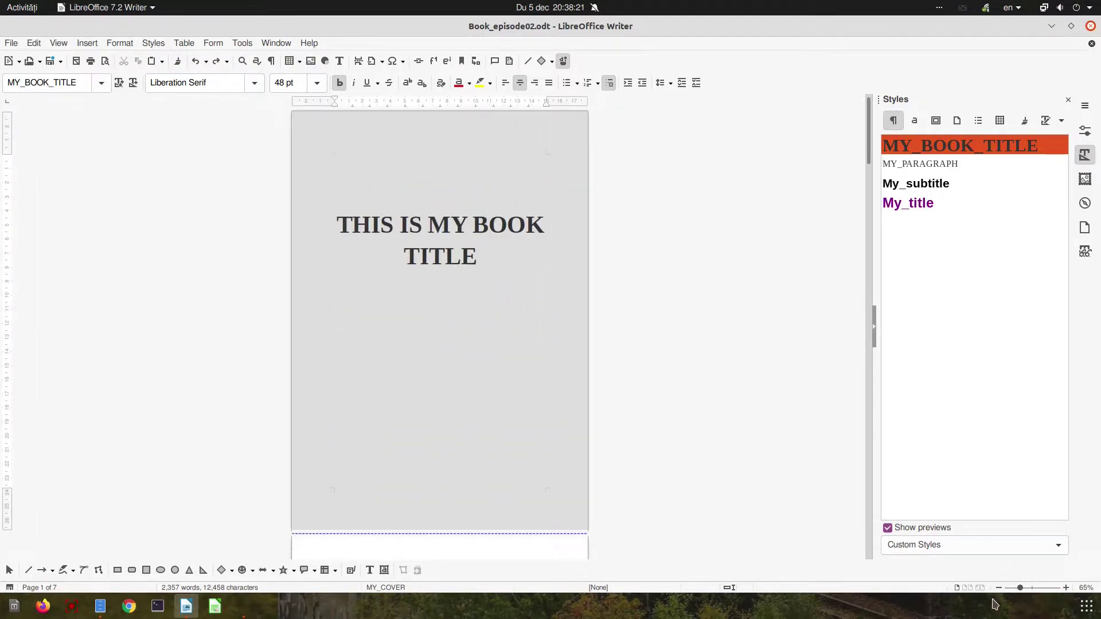
left_click(980, 588)
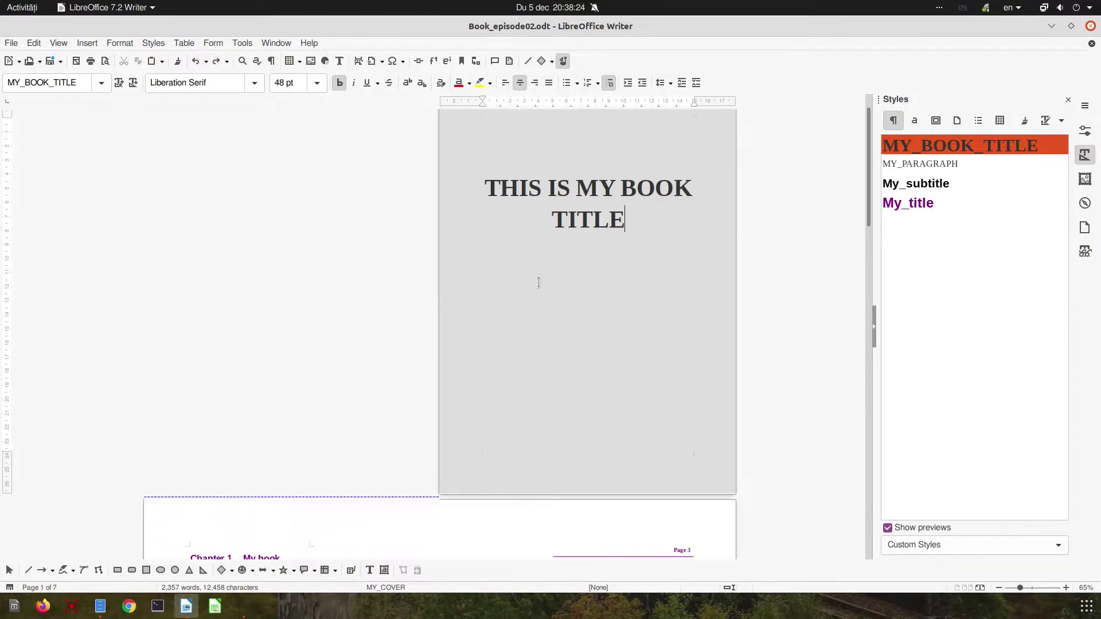
scroll(393, 414, "down", 5)
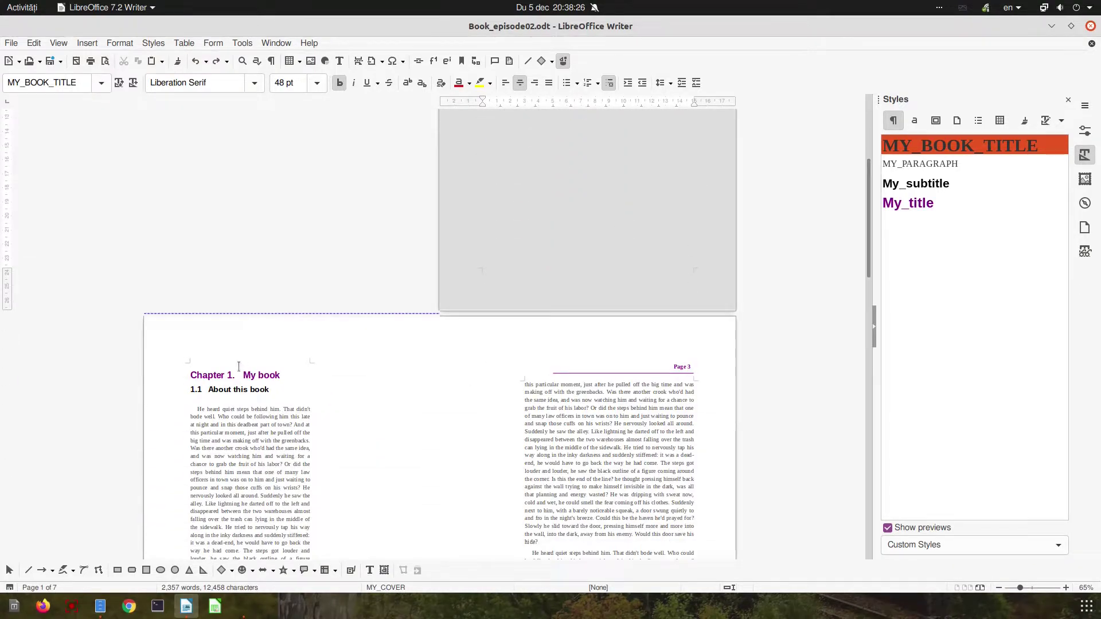
scroll(221, 372, "down", 2)
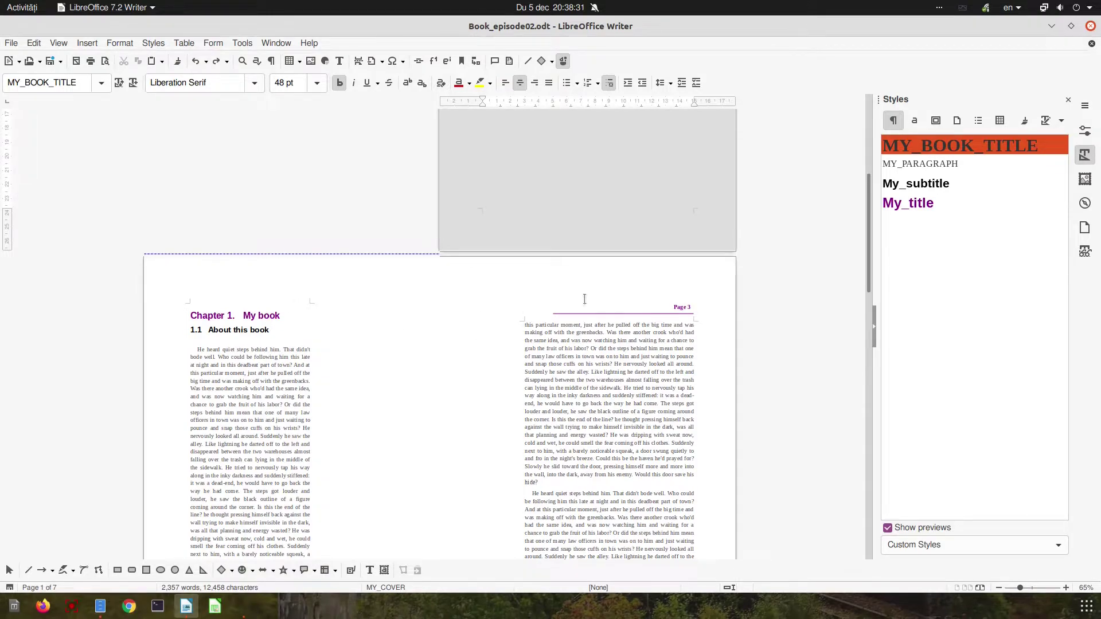
Set the inner margin of the MY_first_page page style to 3 cm and its gutter to 0 cm.
left_click(956, 121)
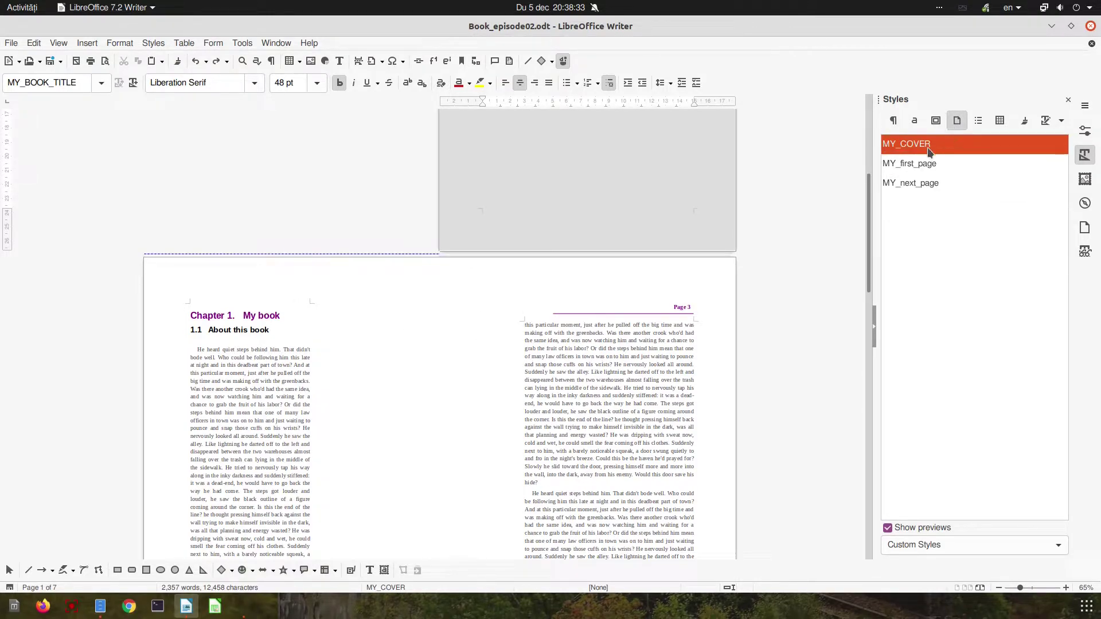
left_click(929, 166)
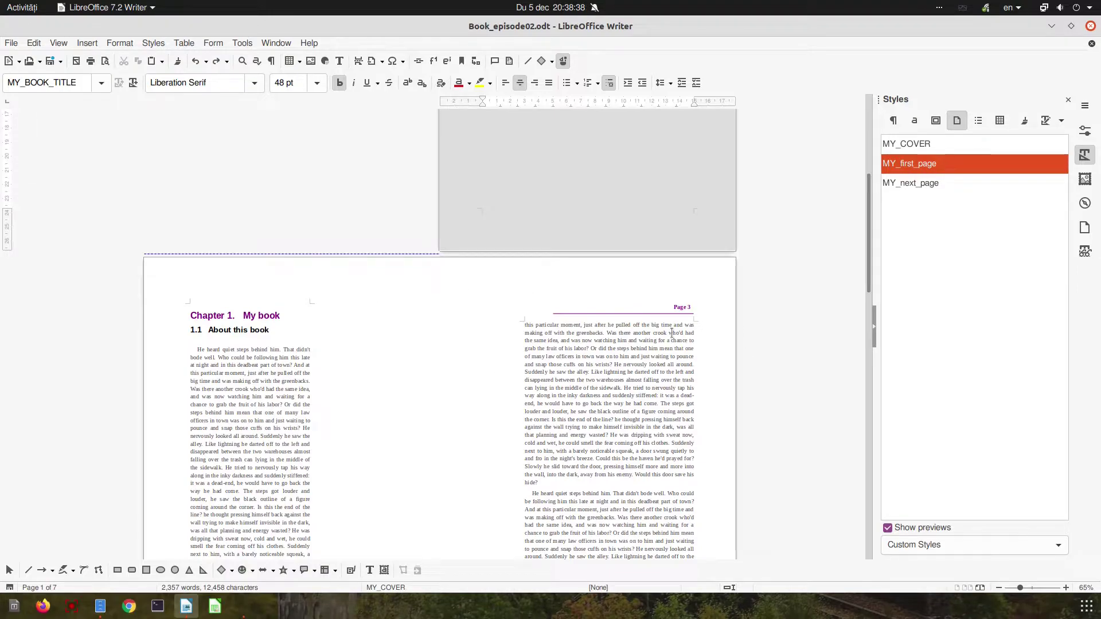
right_click(946, 165)
left_click(962, 186)
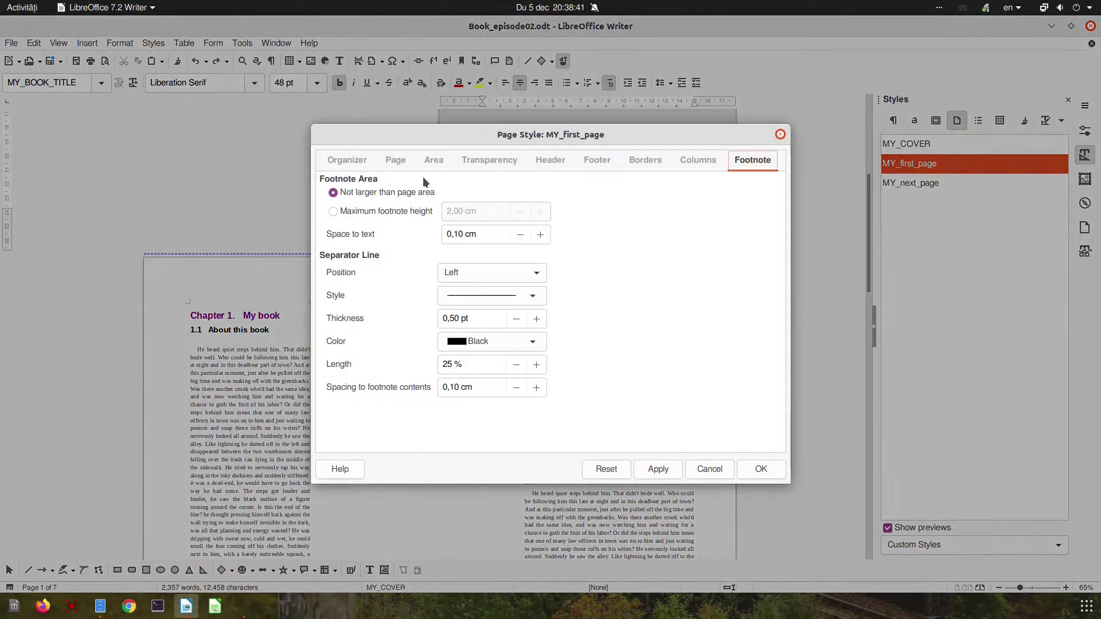
left_click(396, 161)
left_click_drag(364, 302, 211, 296)
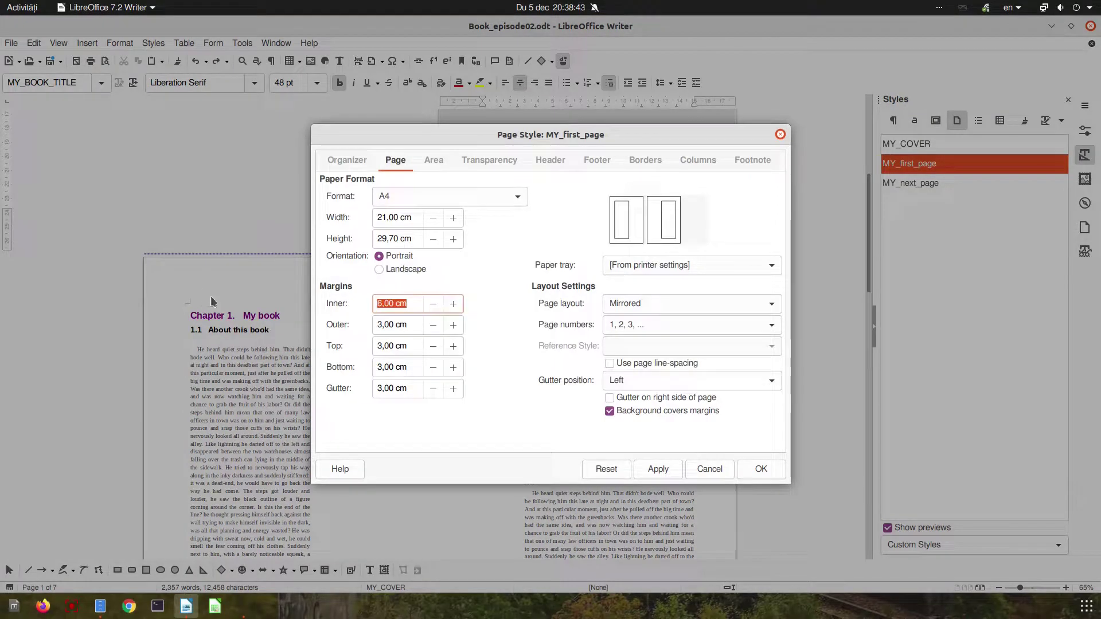
type("3")
key("Tab")
key("Tab")
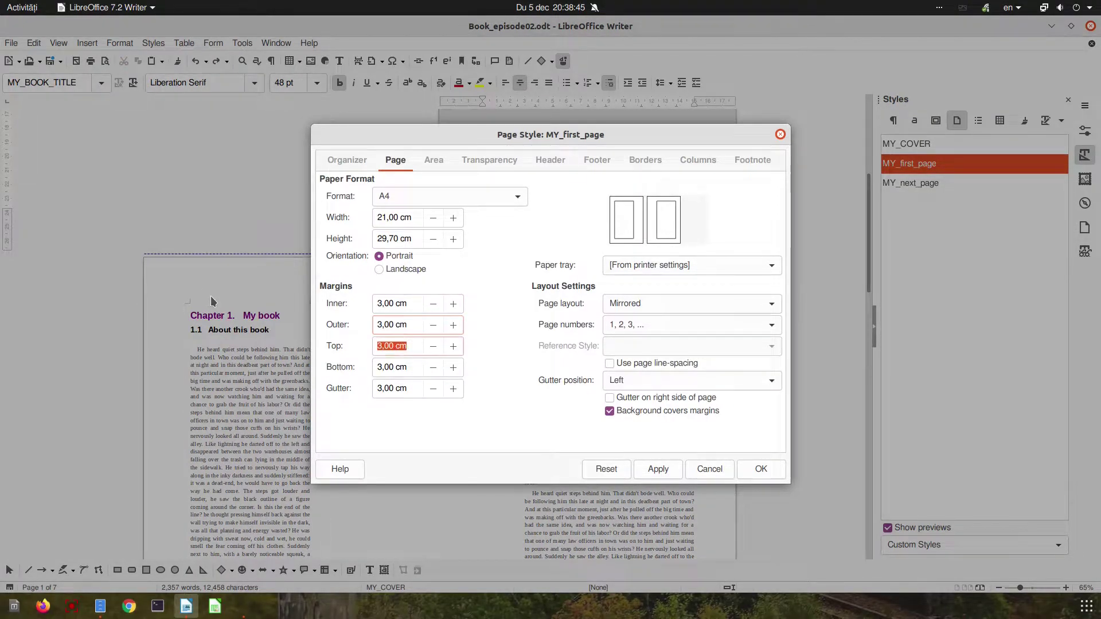
key("Tab")
key("Tab")
type("0")
key("Tab")
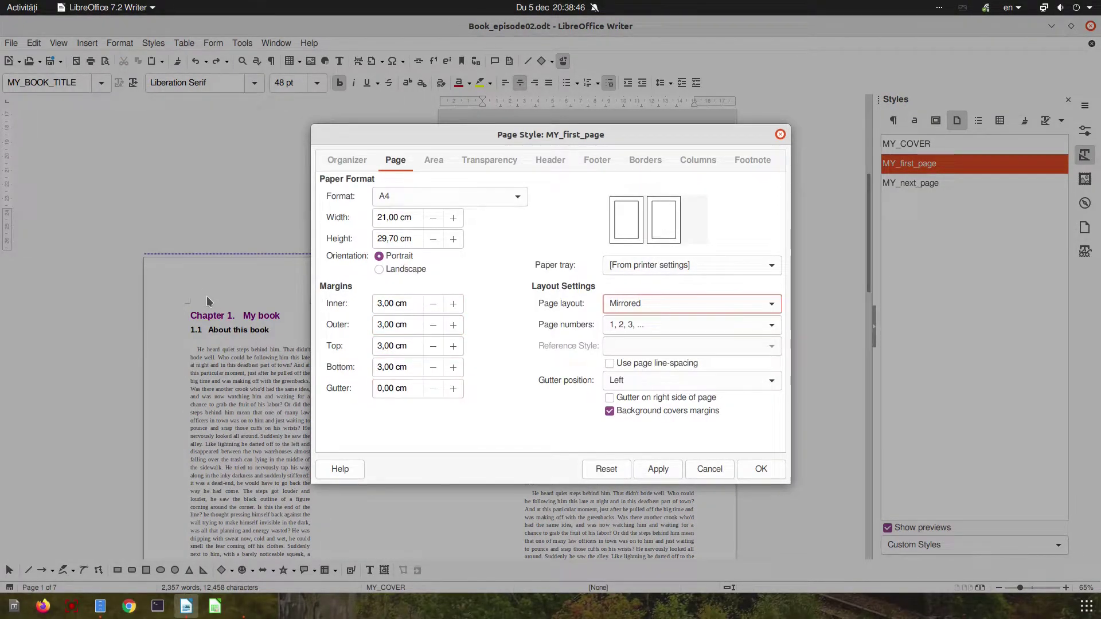
Set the page layout of the MY_first_page style to Only right and apply the change.
left_click(621, 307)
left_click(634, 345)
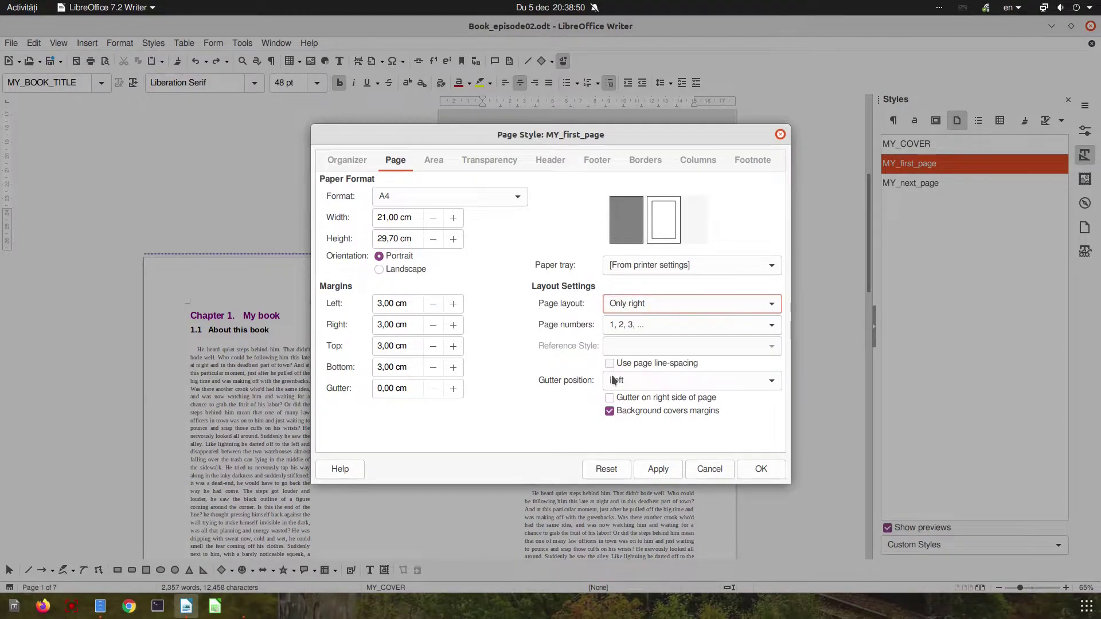
left_click(653, 471)
left_click(761, 469)
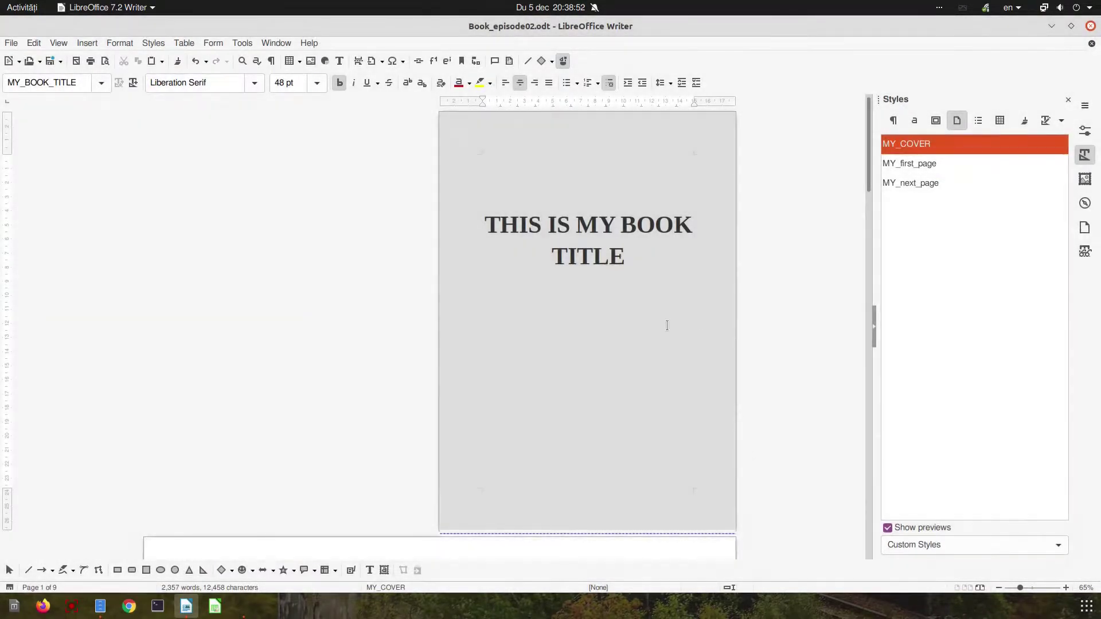
Set the left margin of the MY_first_page page style to 6 cm.
scroll(631, 329, "down", 10)
scroll(632, 329, "down", 2)
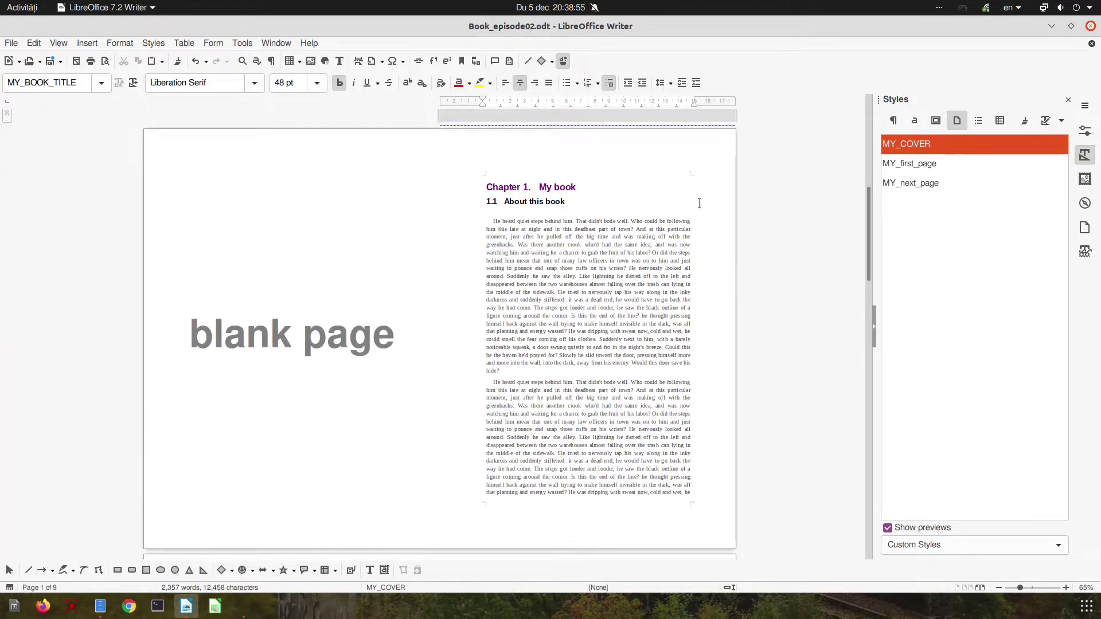
left_click(910, 165)
right_click(909, 165)
left_click(927, 185)
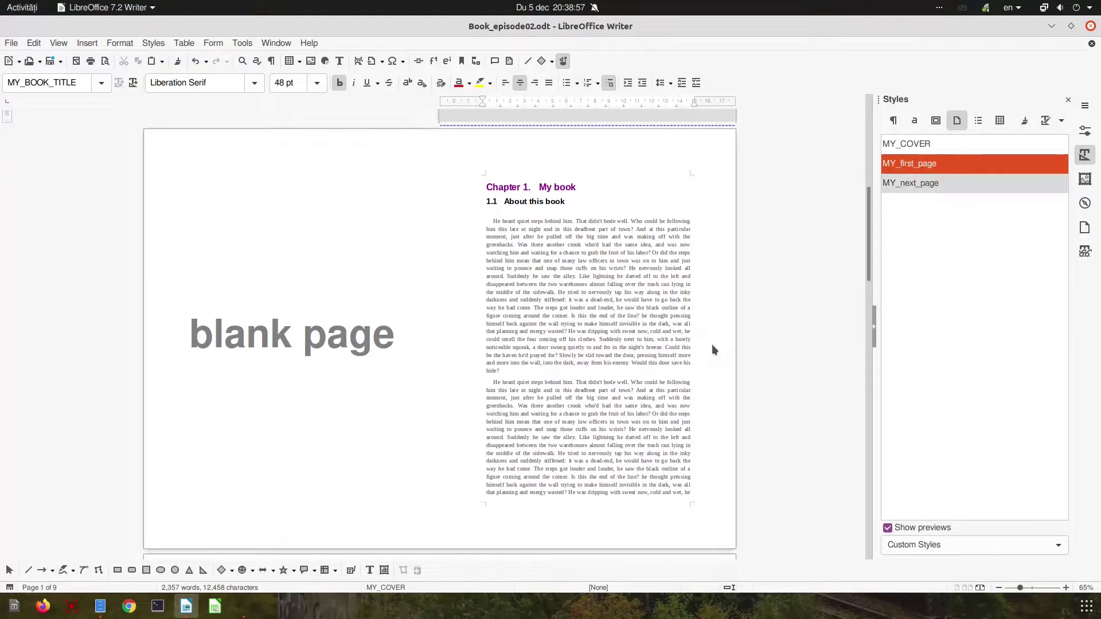
triple_click(410, 304)
type("6")
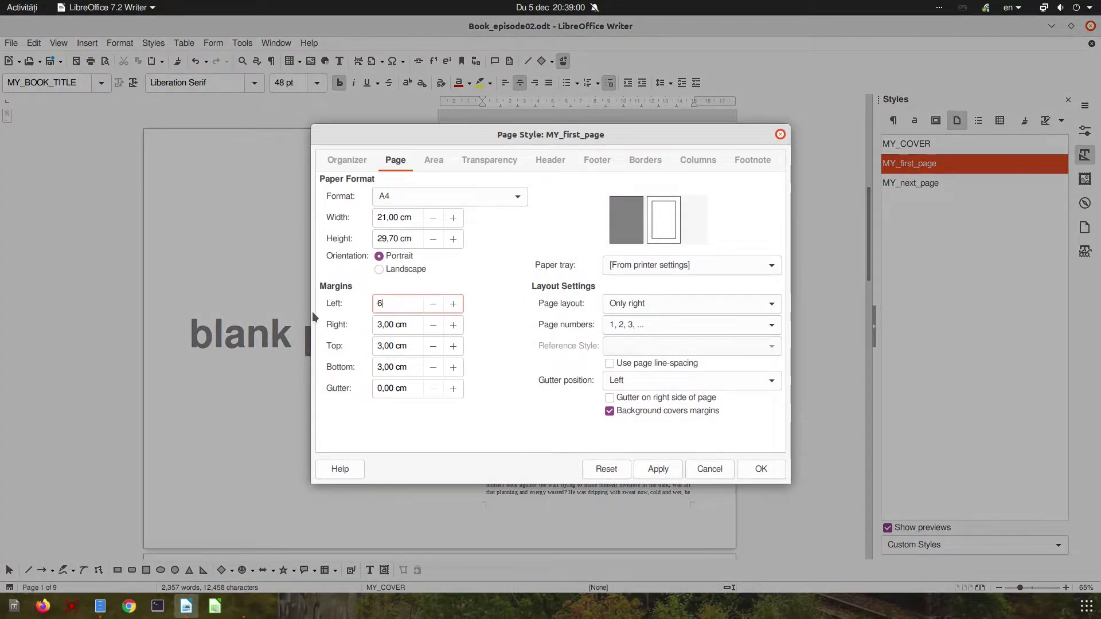
key("Tab")
left_click(664, 470)
left_click(745, 468)
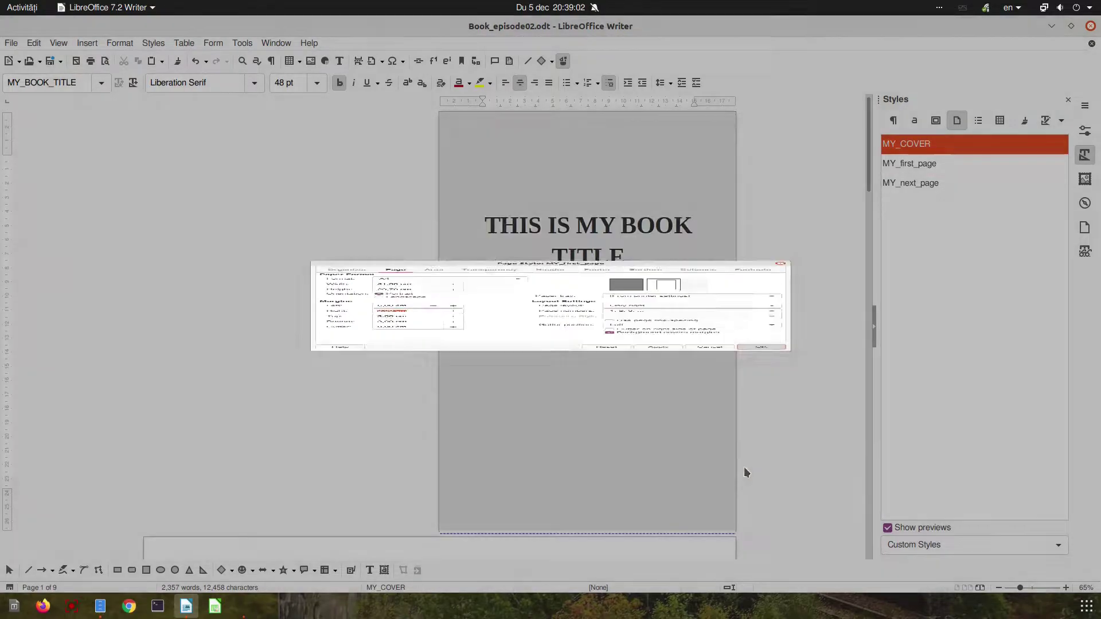
Review the chapter pages in book view and switch the document to single-page view.
scroll(683, 441, "down", 5)
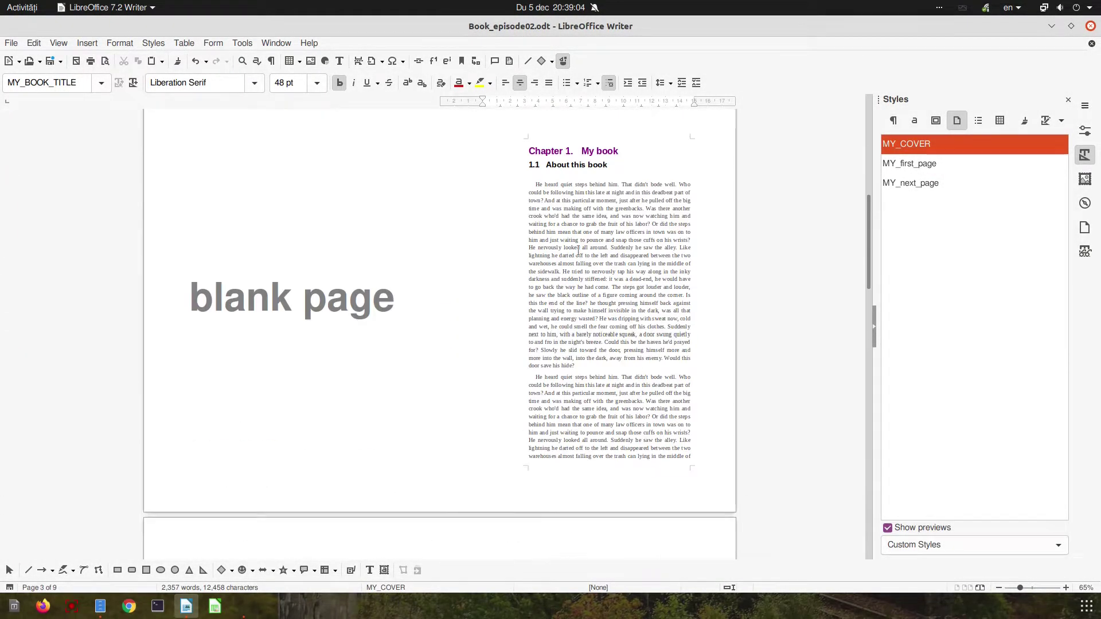
scroll(418, 315, "up", 1)
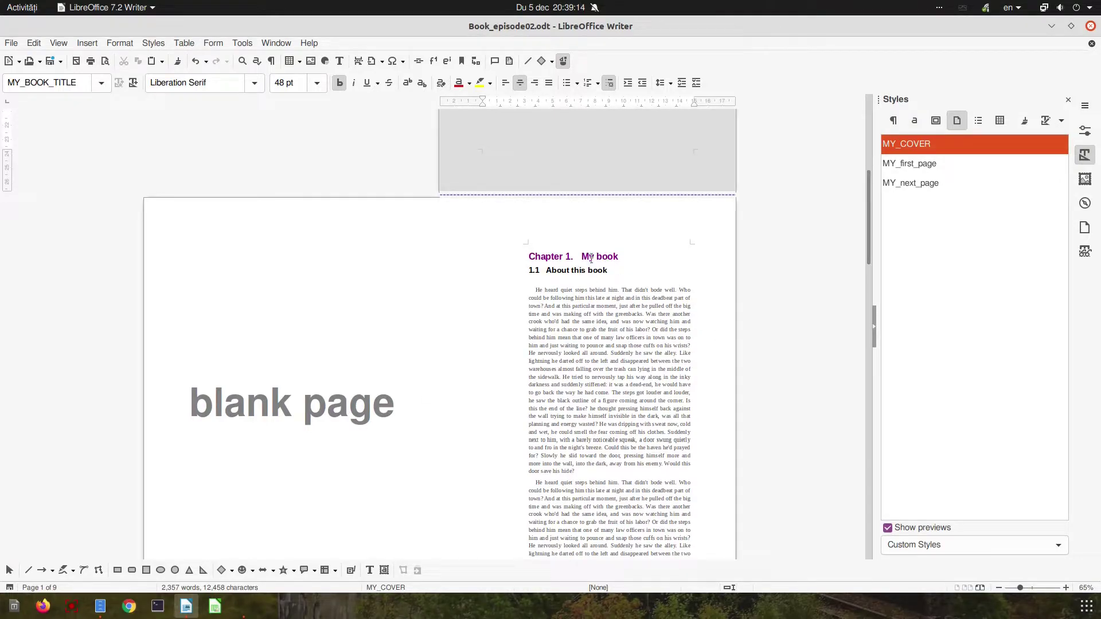
scroll(613, 269, "down", 10)
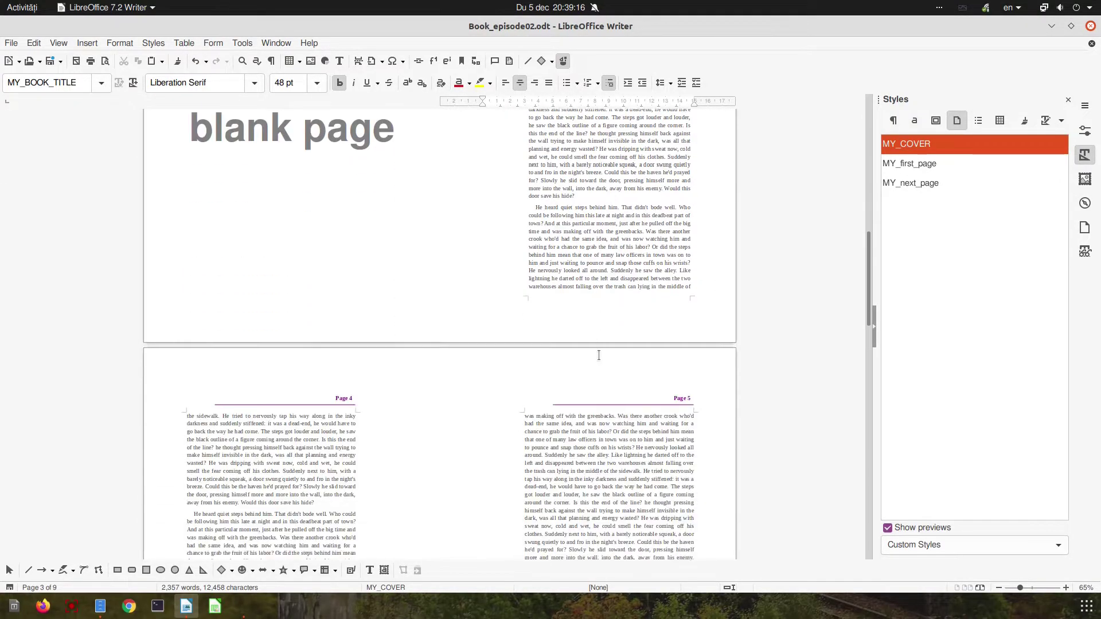
scroll(599, 356, "up", 4, "ctrl")
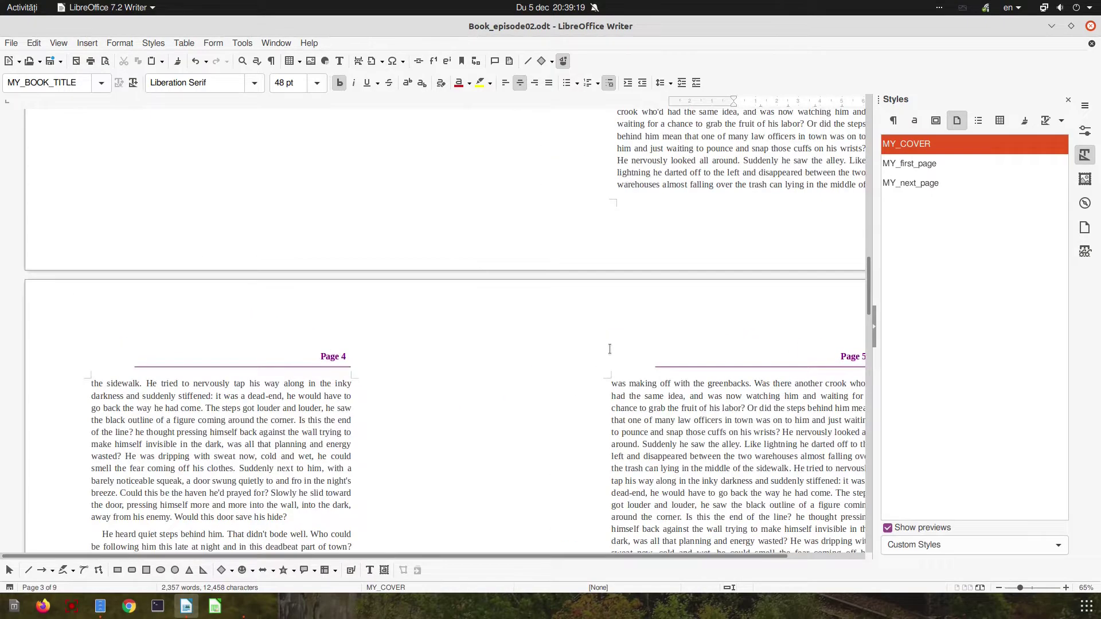
left_click(958, 588)
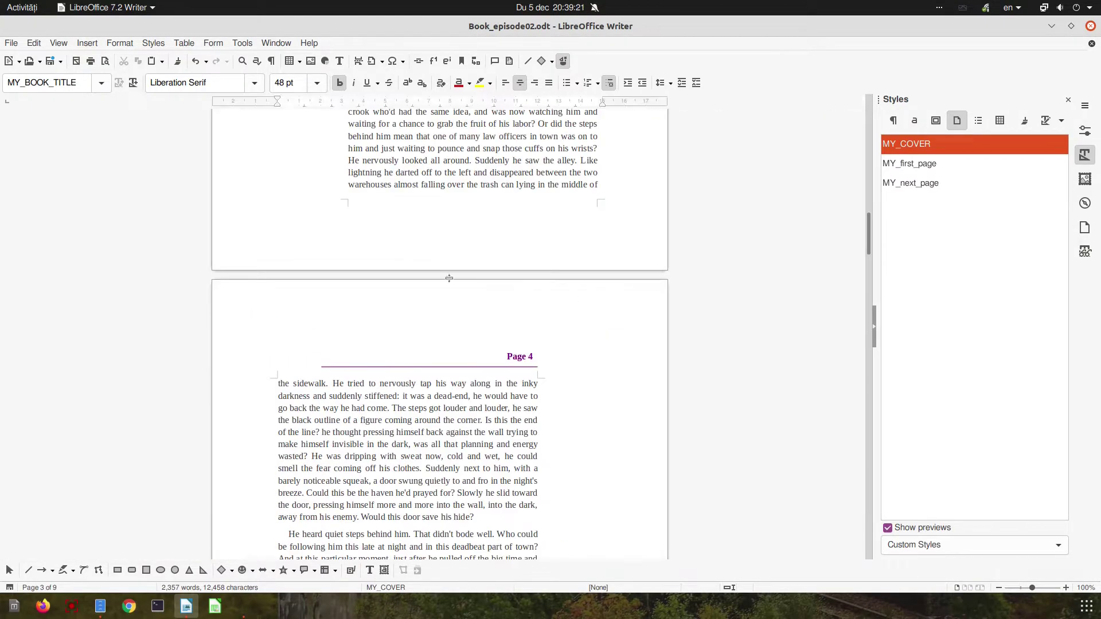
scroll(471, 262, "up", 15)
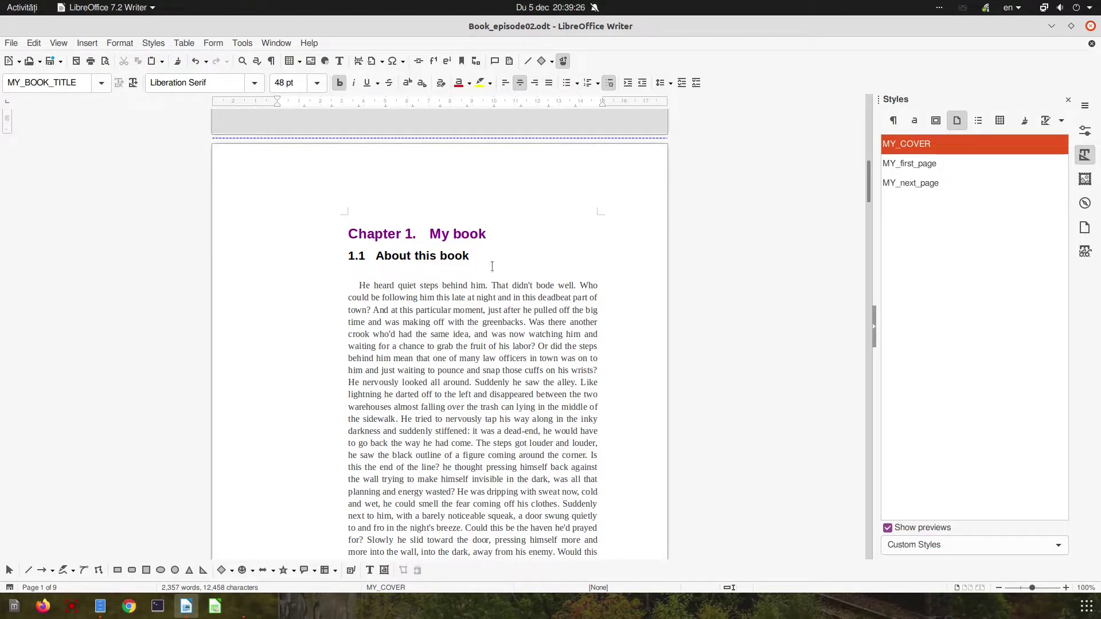
scroll(492, 299, "up", 4, "ctrl")
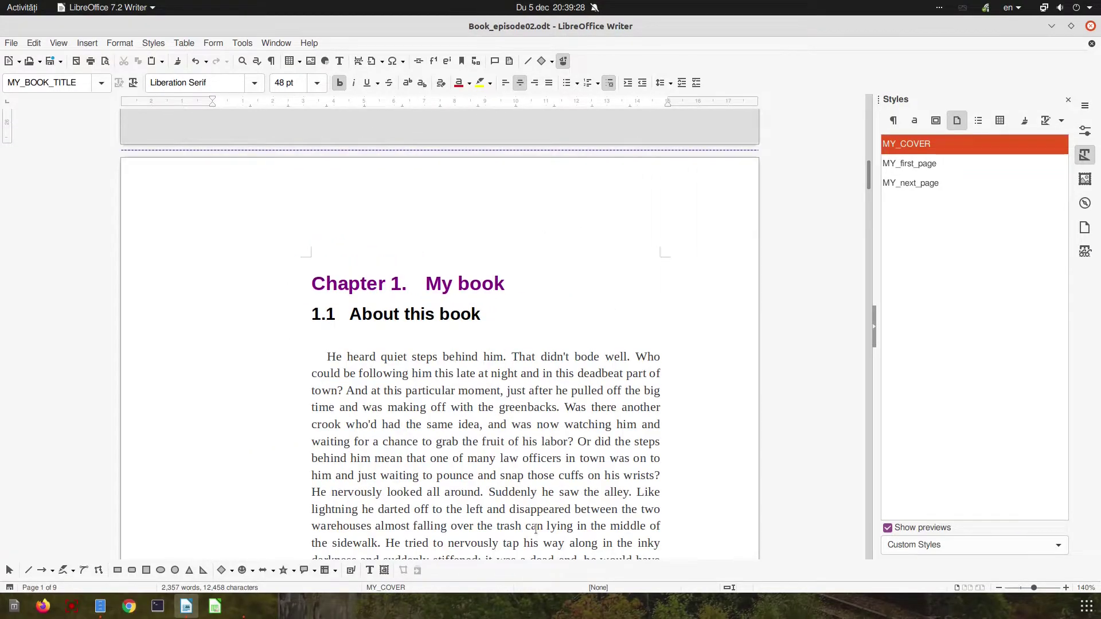
Insert a footnote after "late" in section 1.1 reading "This is a footnote about the term late. And this is more text here.".
left_click(478, 354)
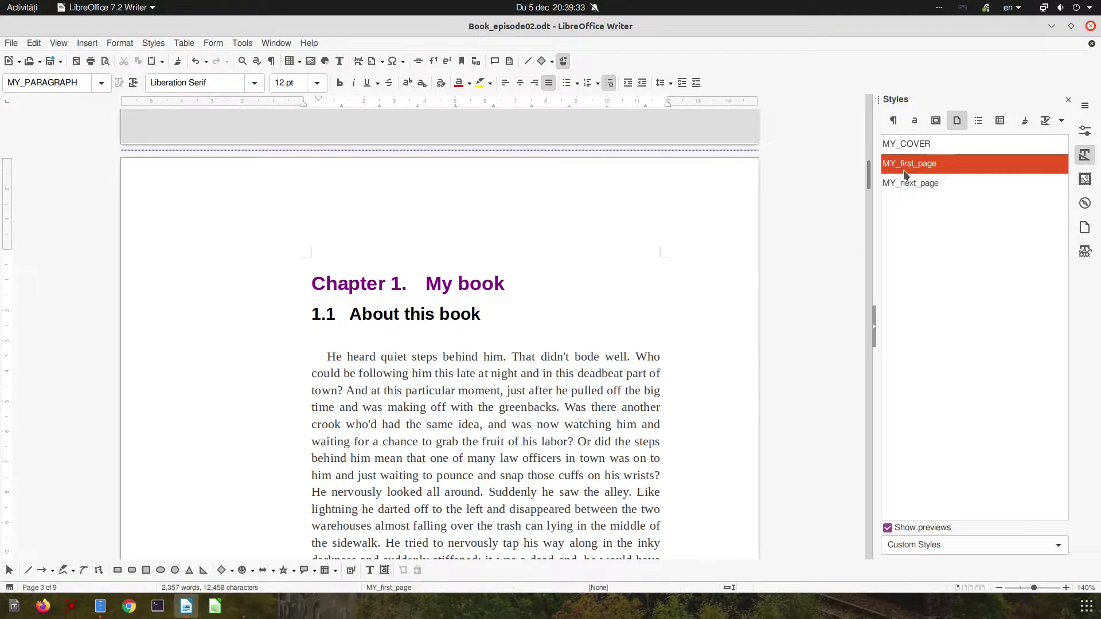
left_click(433, 60)
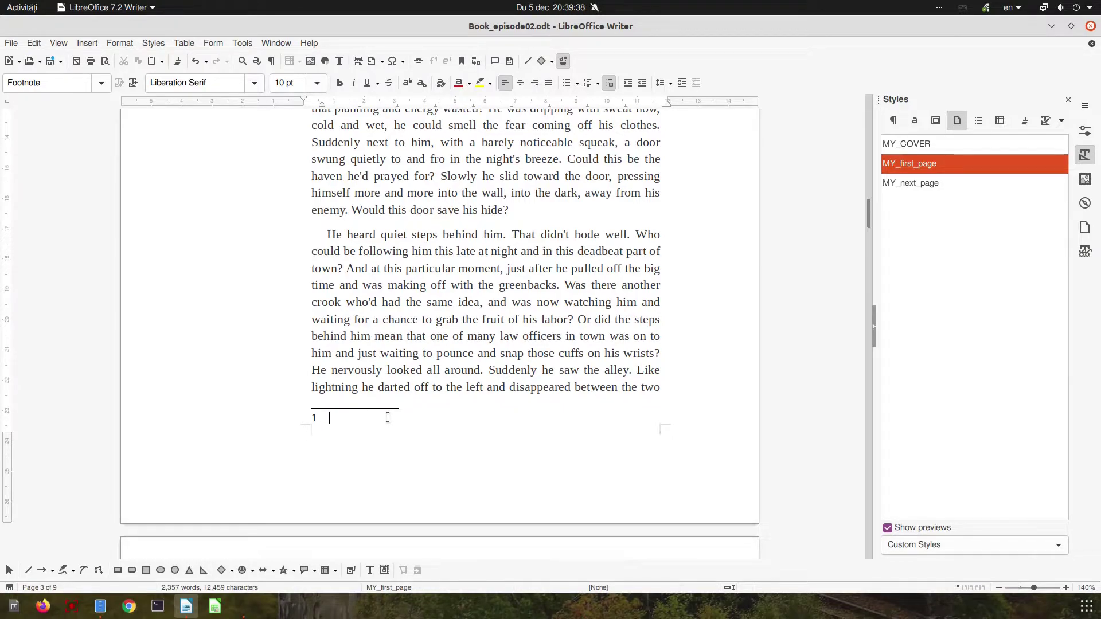
type("This is a footnoe")
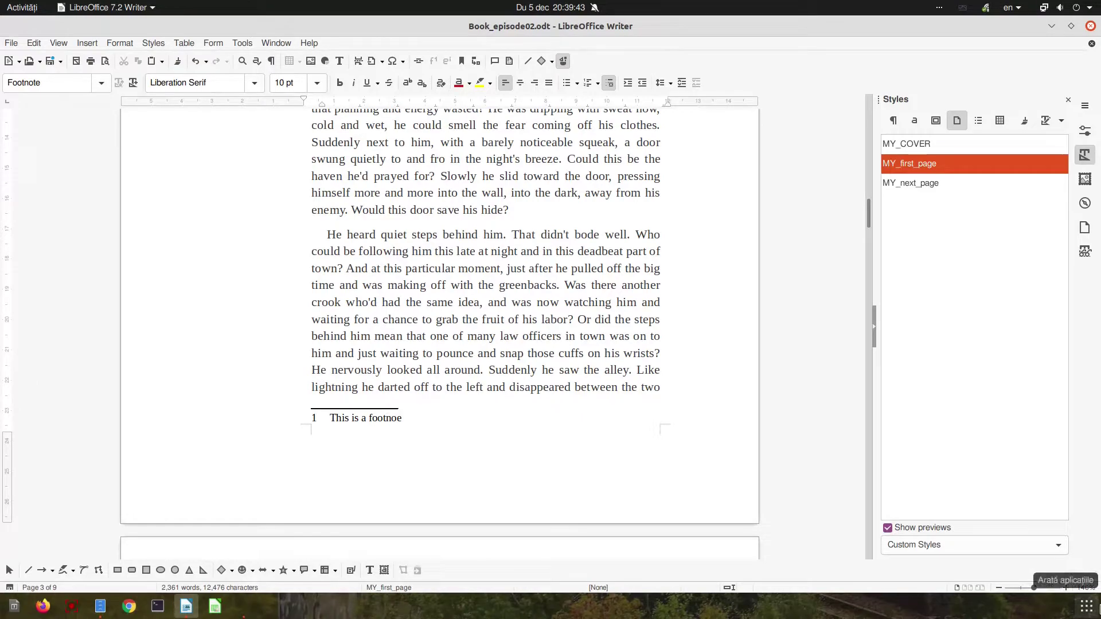
key("BackSpace")
key("BackSpace")
key("BackSpace")
type("ote abou")
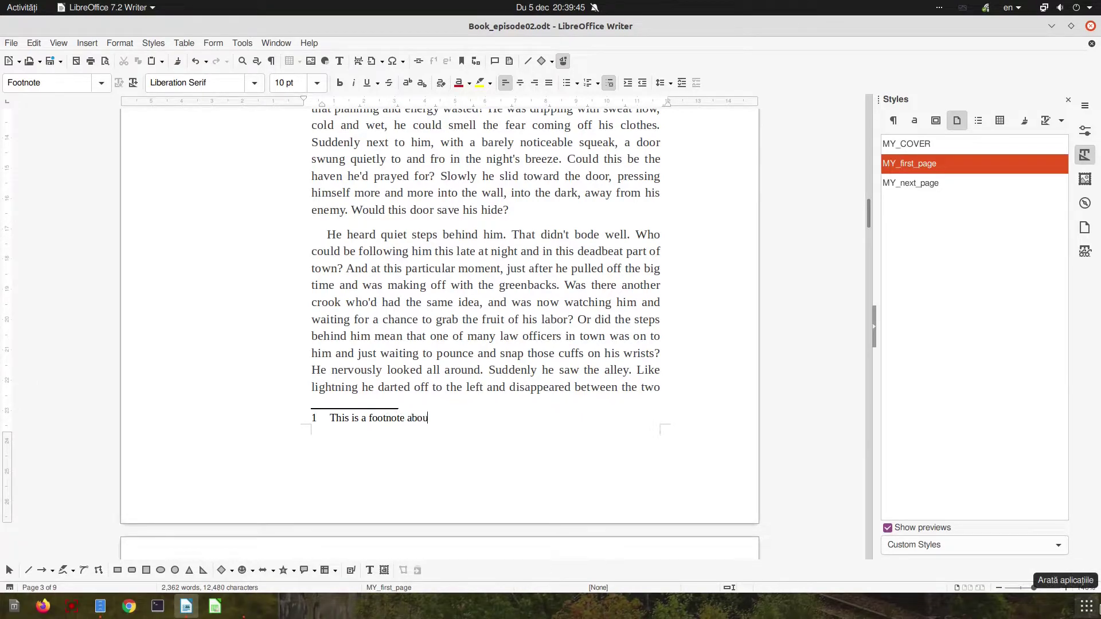
type("t the term late. And thsi")
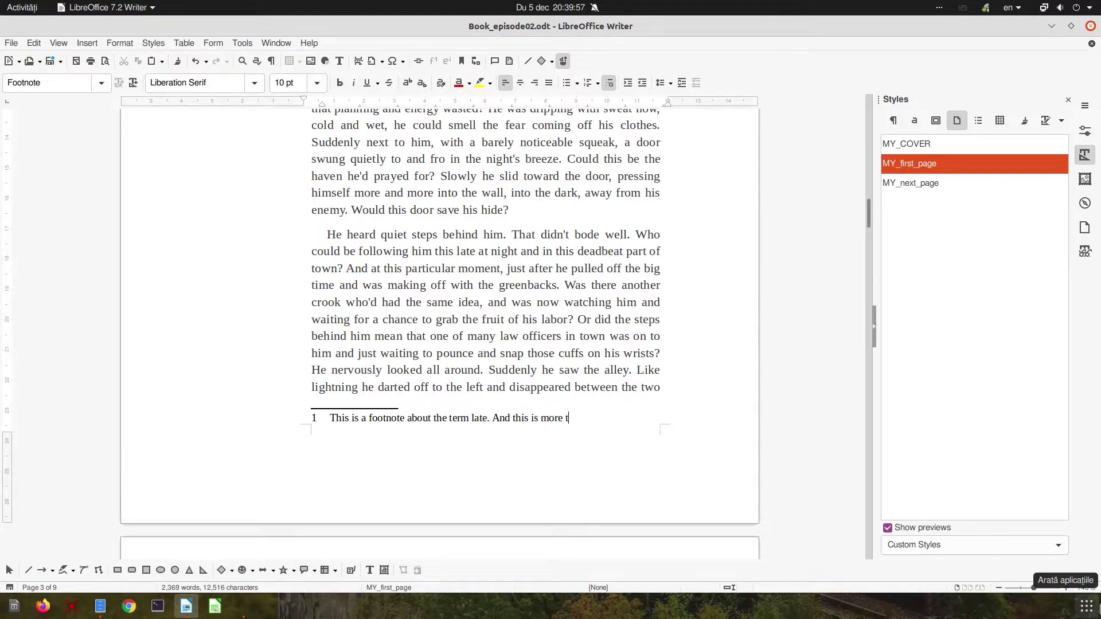
type("is more text")
Copy the footnote's sentence "And this is more text here." and paste it repeatedly to lengthen the footnote to four lines.
key("ctrl+shift+Left")
key("ctrl+shift+Left")
key("ctrl+shift+Left")
key("ctrl+shift+Left")
key("ctrl+shift+Left")
key("ctrl+shift+Left")
key("ctrl+shift+Left")
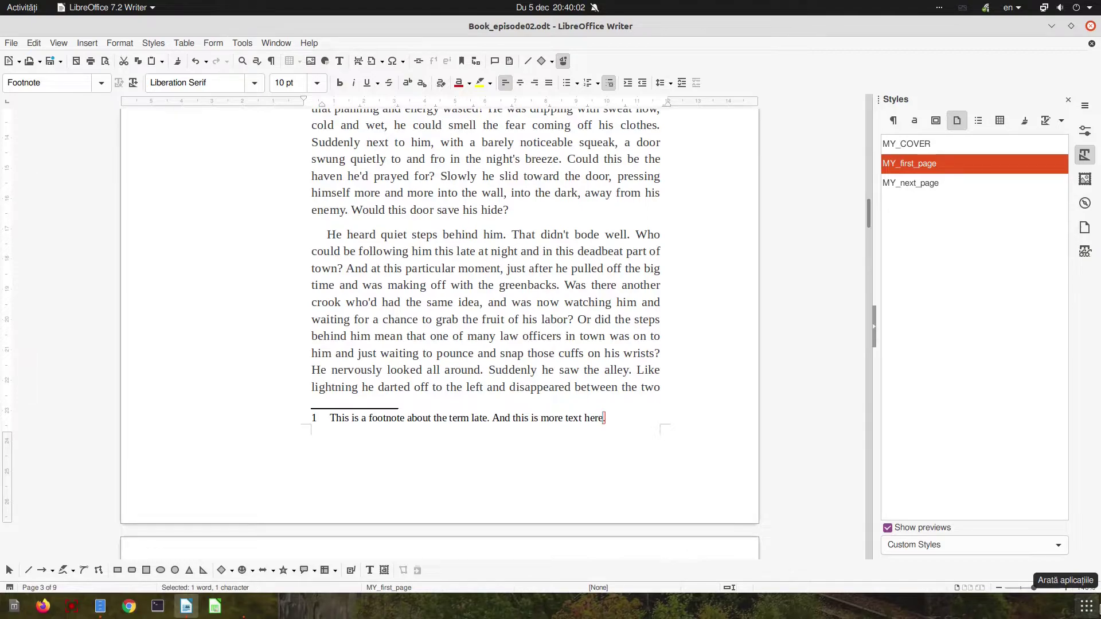
key("ctrl+c")
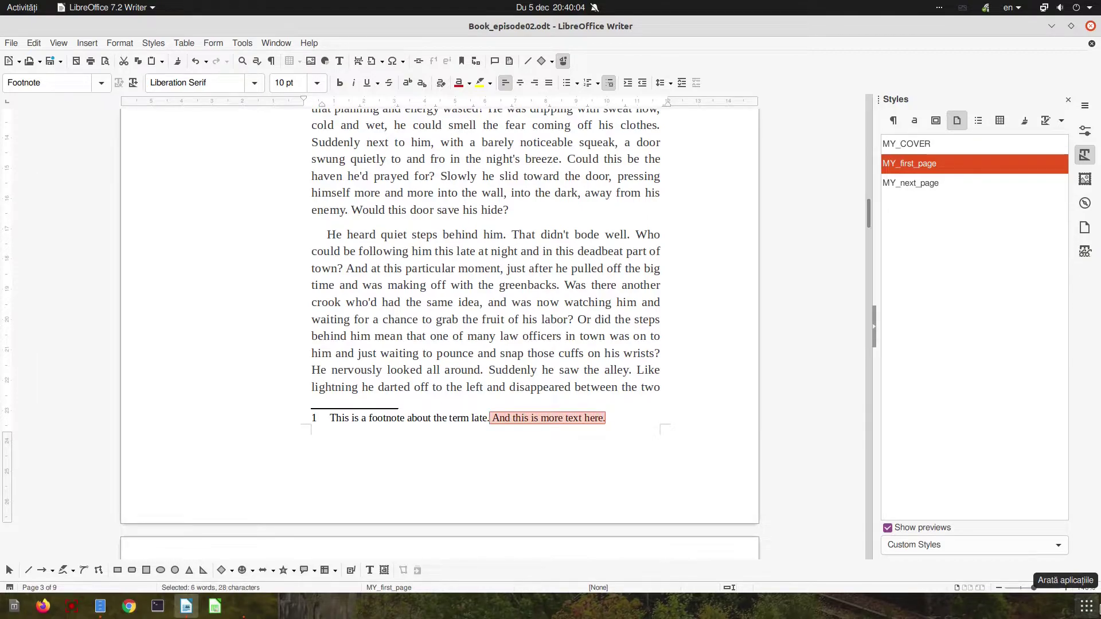
key("ctrl+v")
key("ctrl+v")
key("ctrl+v")
key("ctrl+v")
key("ctrl+v")
key("ctrl+v")
key("ctrl+v")
key("ctrl+v")
key("ctrl+v")
key("ctrl+v")
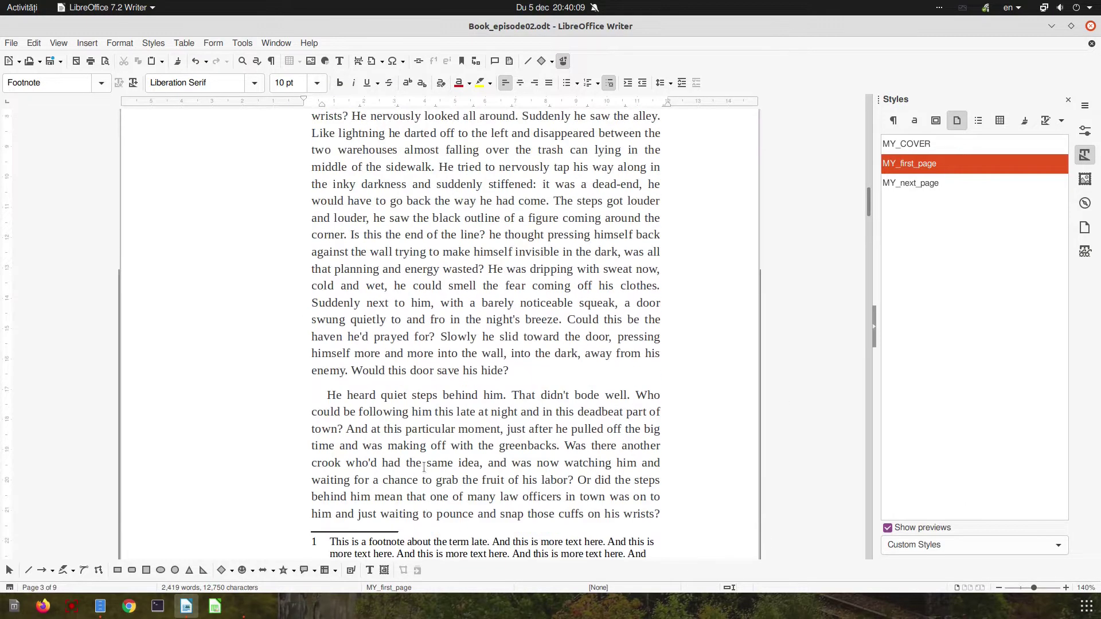
Insert a second footnote after "night", paste the "He heard quiet steps" passage and trim it to end at "Suddenly he saw the alley.".
scroll(401, 287, "up", 8)
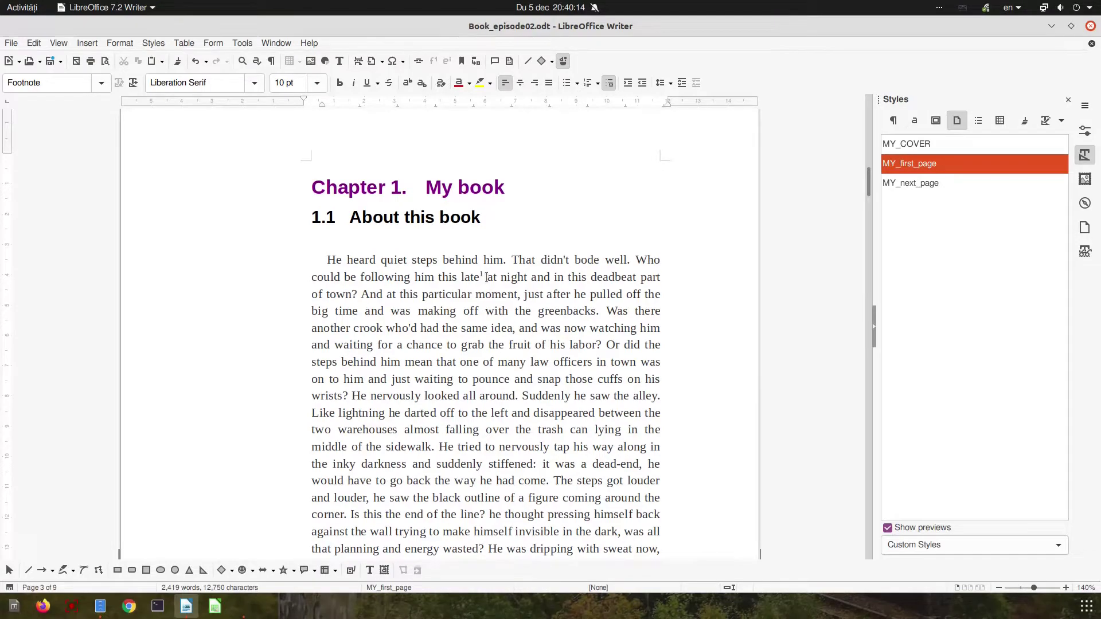
left_click(527, 277)
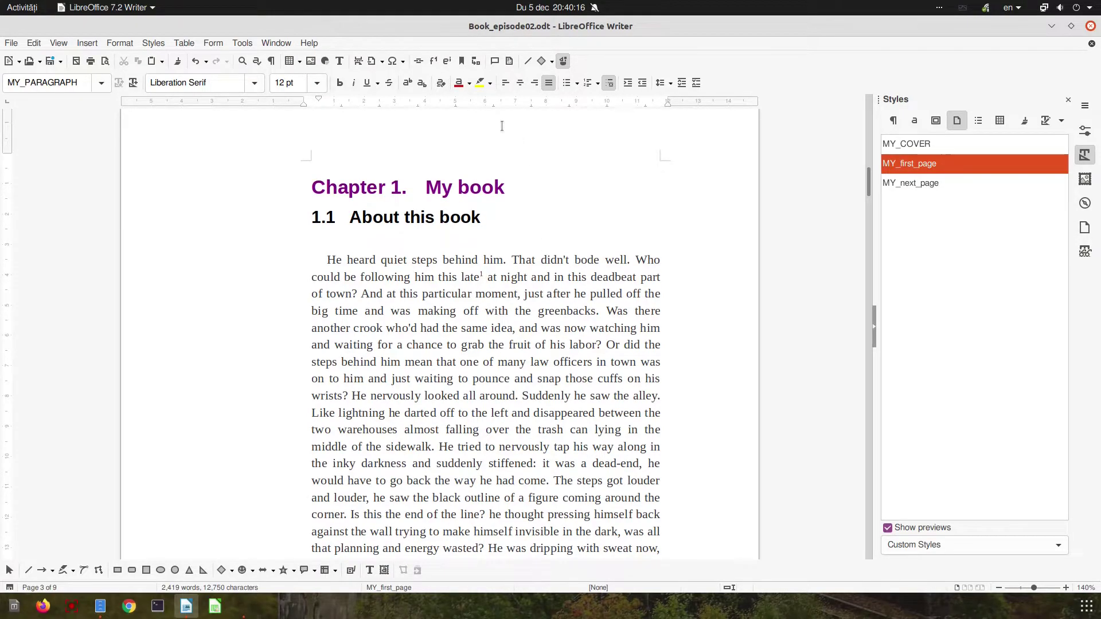
left_click(431, 61)
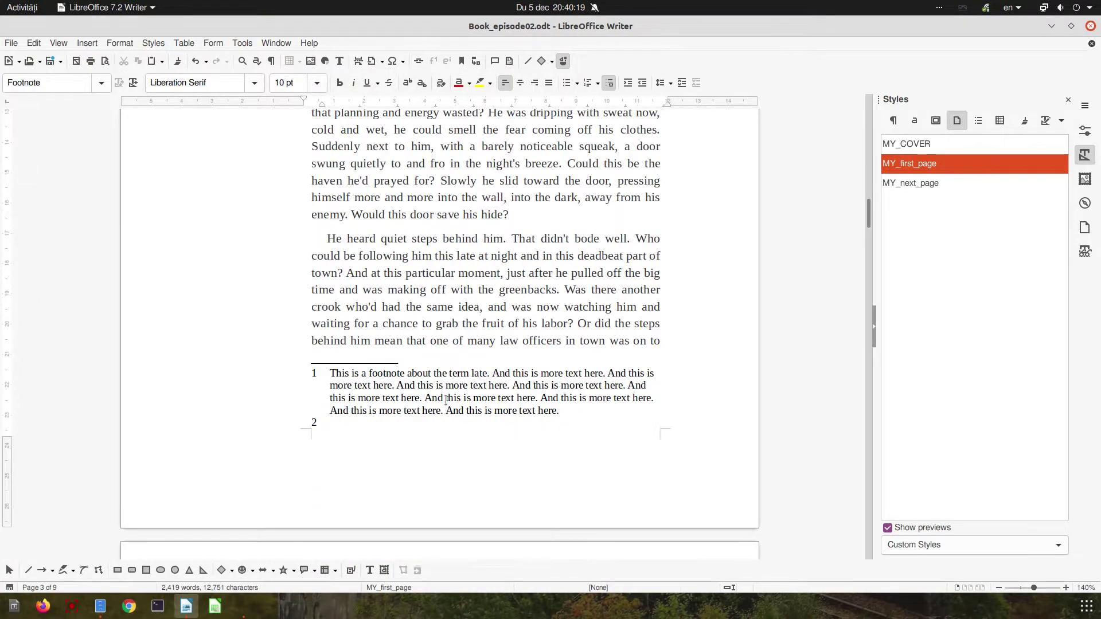
key("ctrl+v")
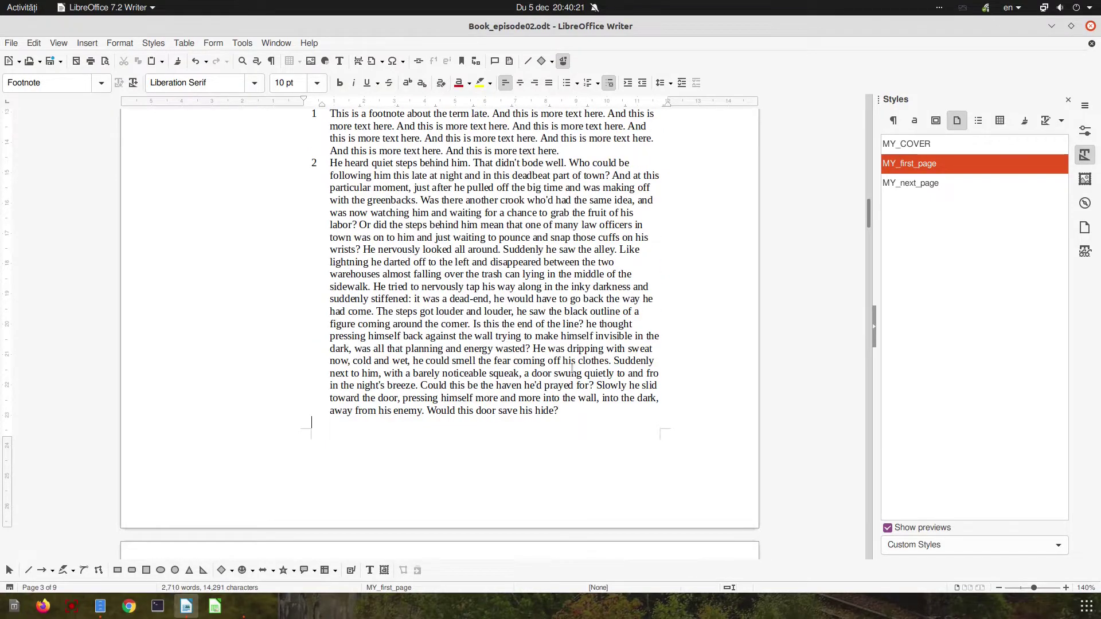
left_click_drag(620, 412, 619, 250)
key("Delete")
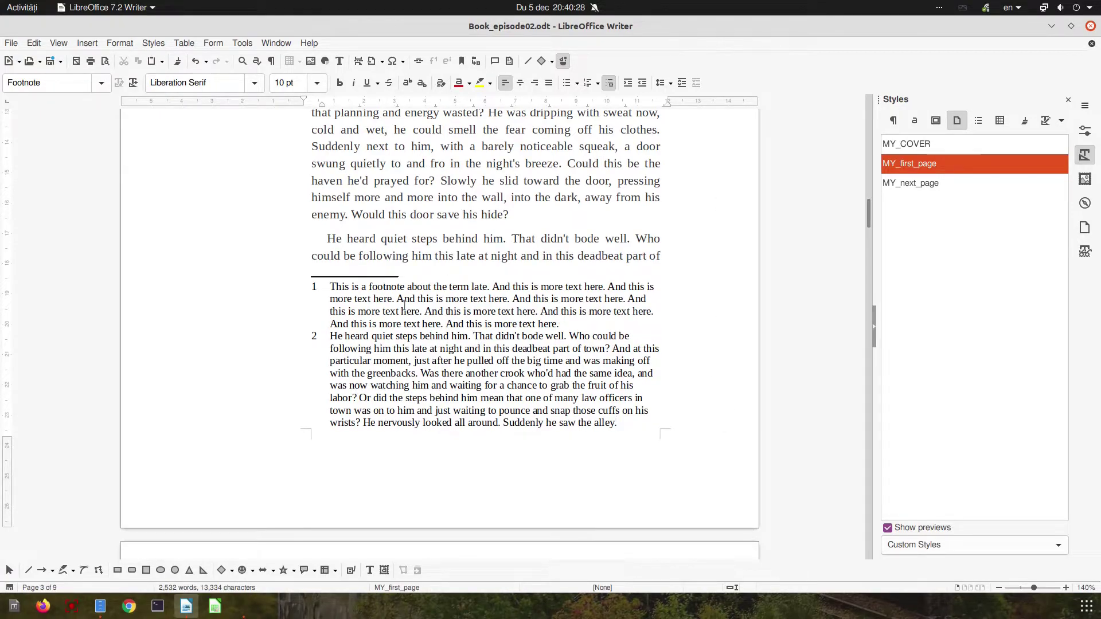
Examine the two footnote reference marks in the first paragraph of section 1.1 at a larger zoom.
scroll(538, 398, "up", 3)
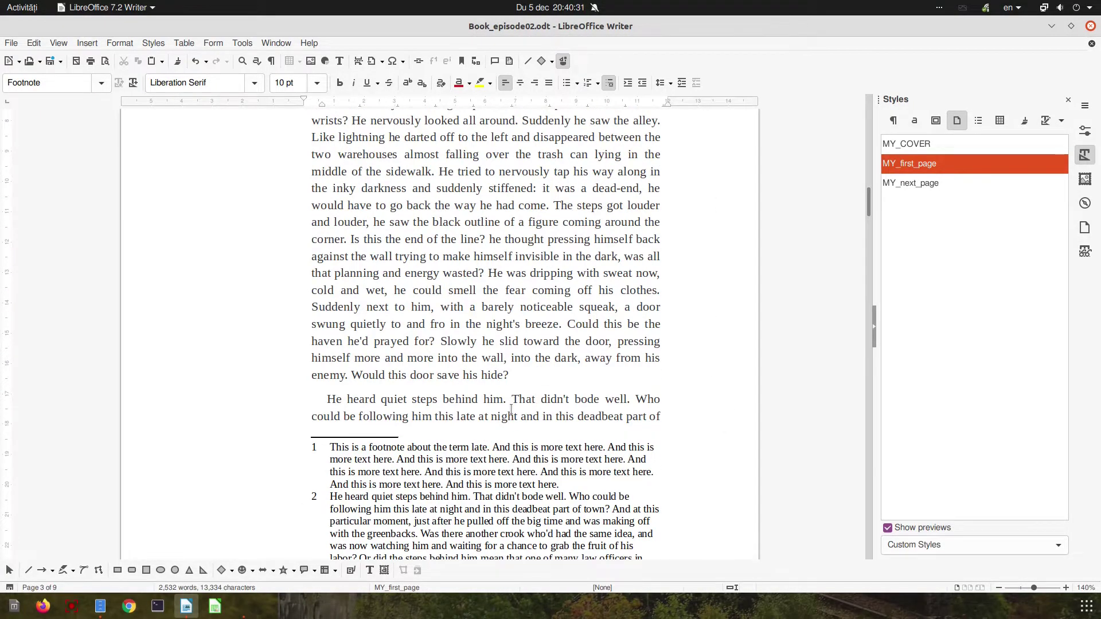
scroll(493, 405, "up", 3)
scroll(474, 345, "up", 2)
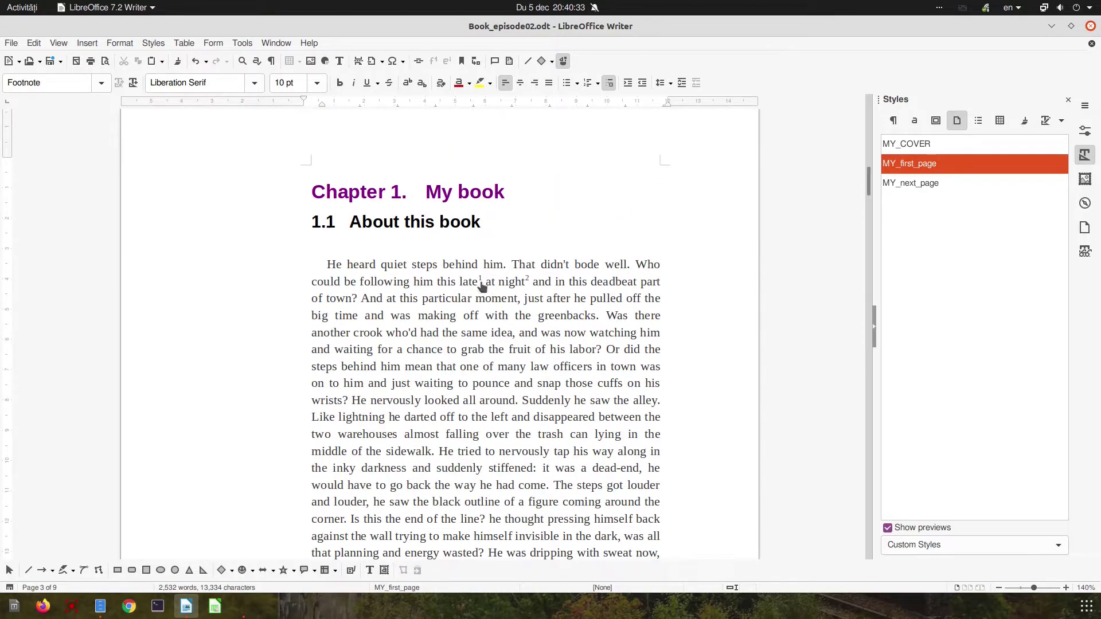
scroll(482, 284, "up", 5, "ctrl")
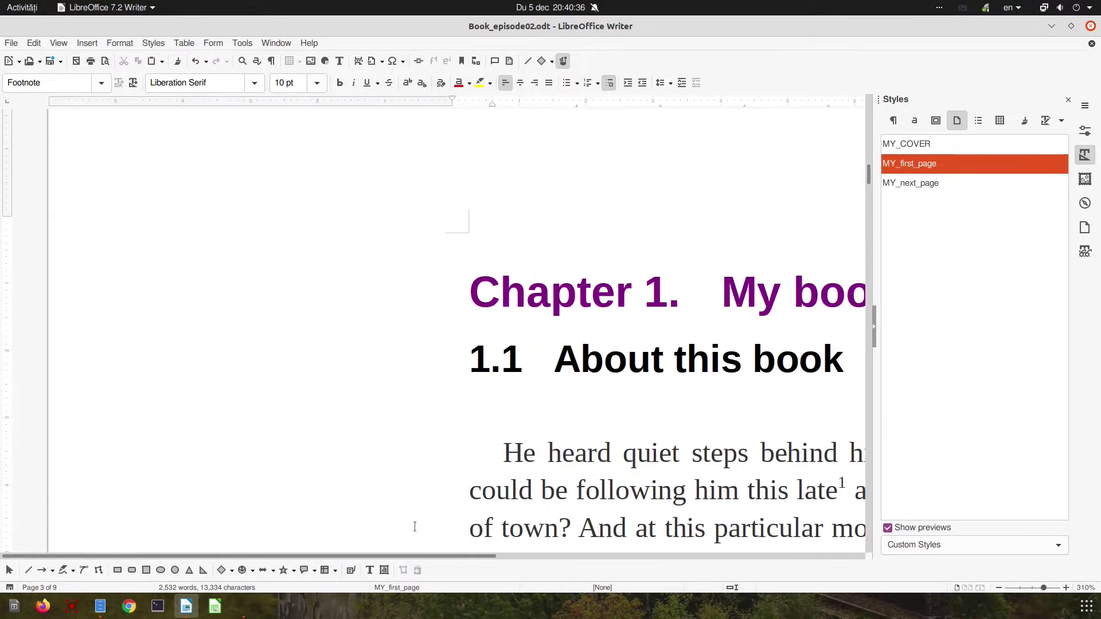
Change the document's footnote autonumbering format to A, B, C.
left_click_drag(407, 555, 635, 560)
scroll(499, 376, "down", 5)
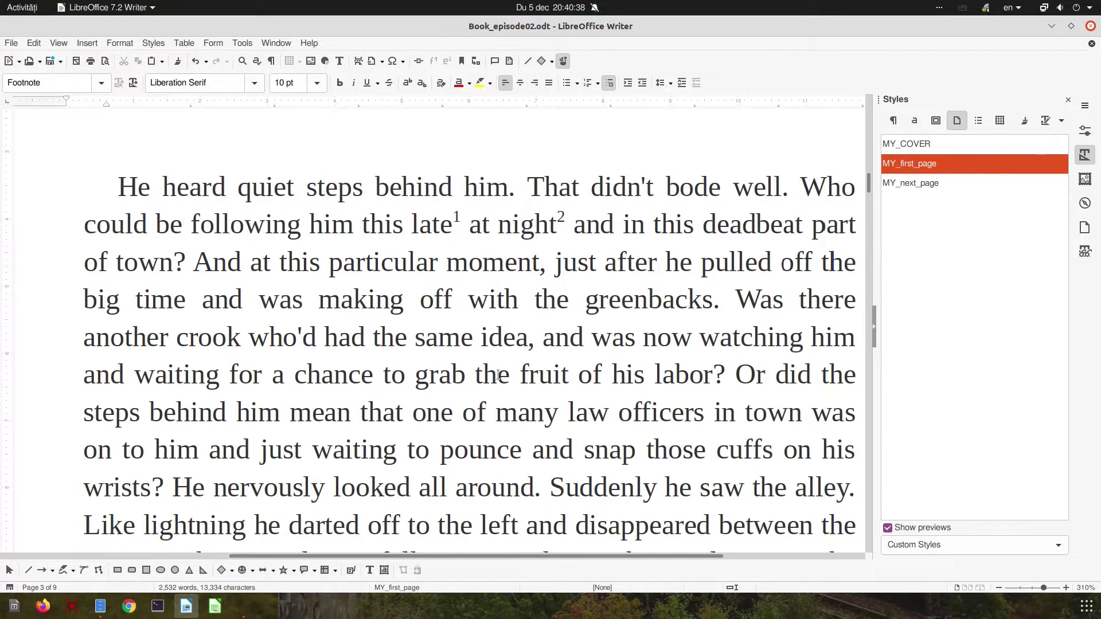
mouse_move(458, 219)
left_click(242, 43)
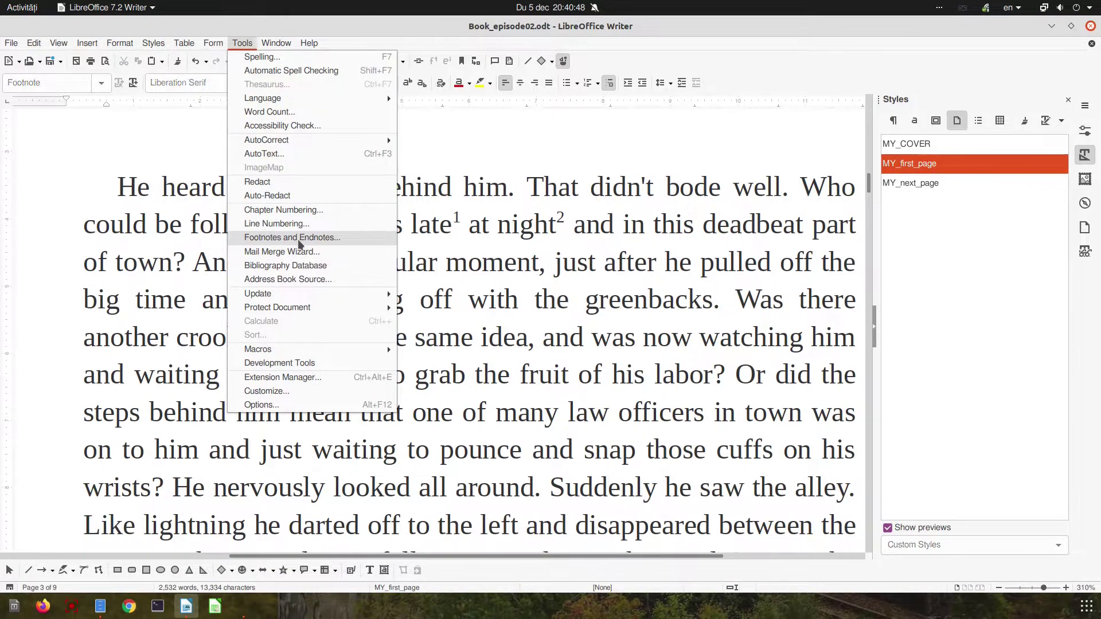
left_click(274, 238)
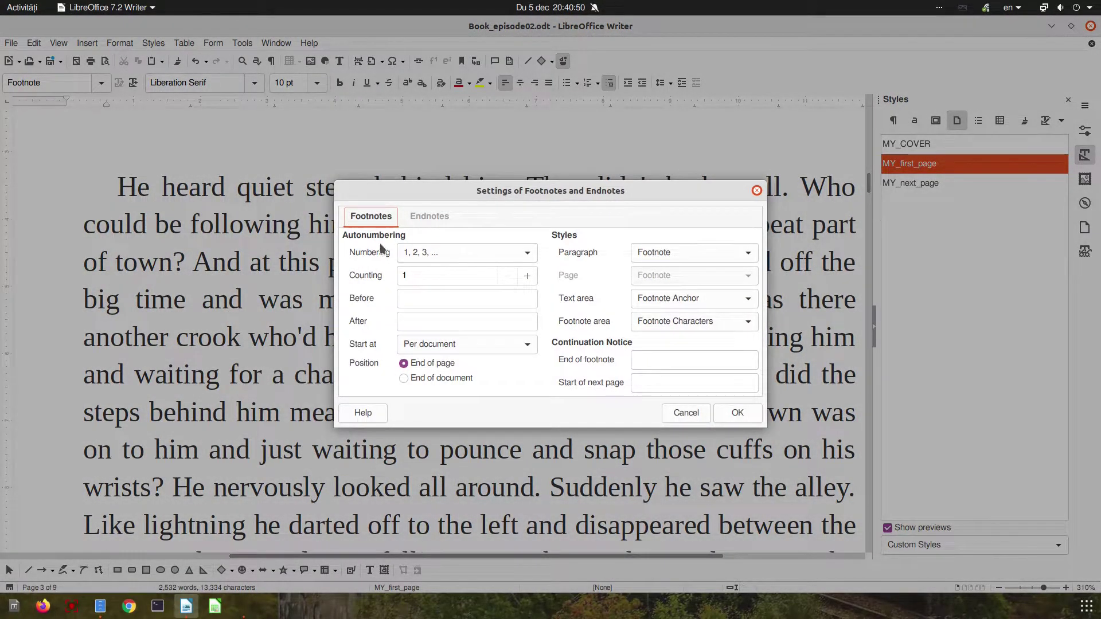
left_click(421, 251)
left_click(421, 278)
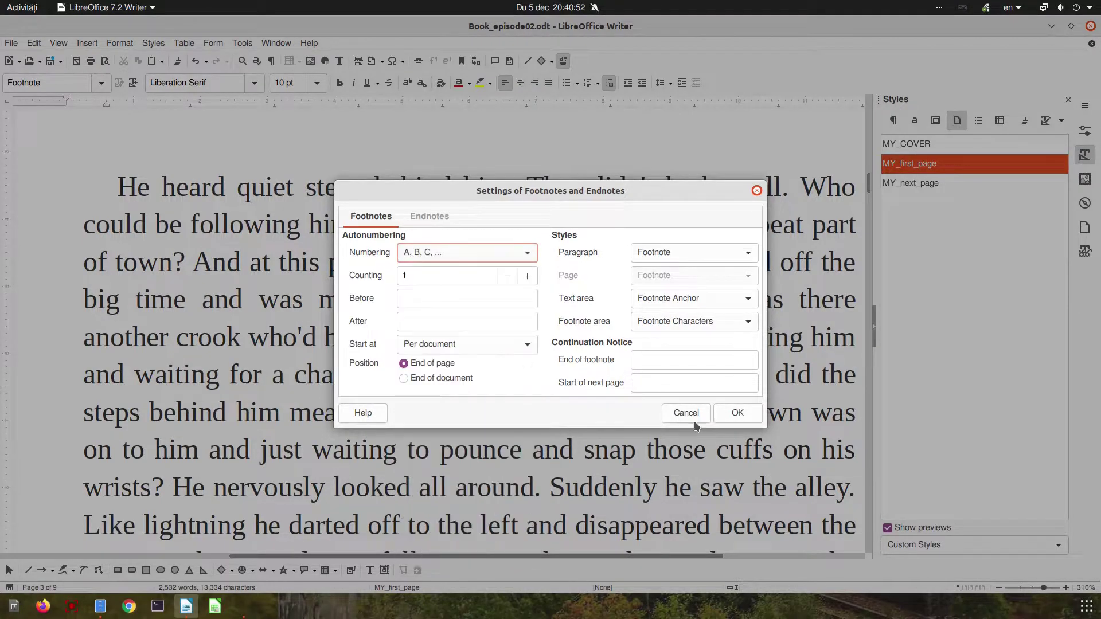
left_click(734, 413)
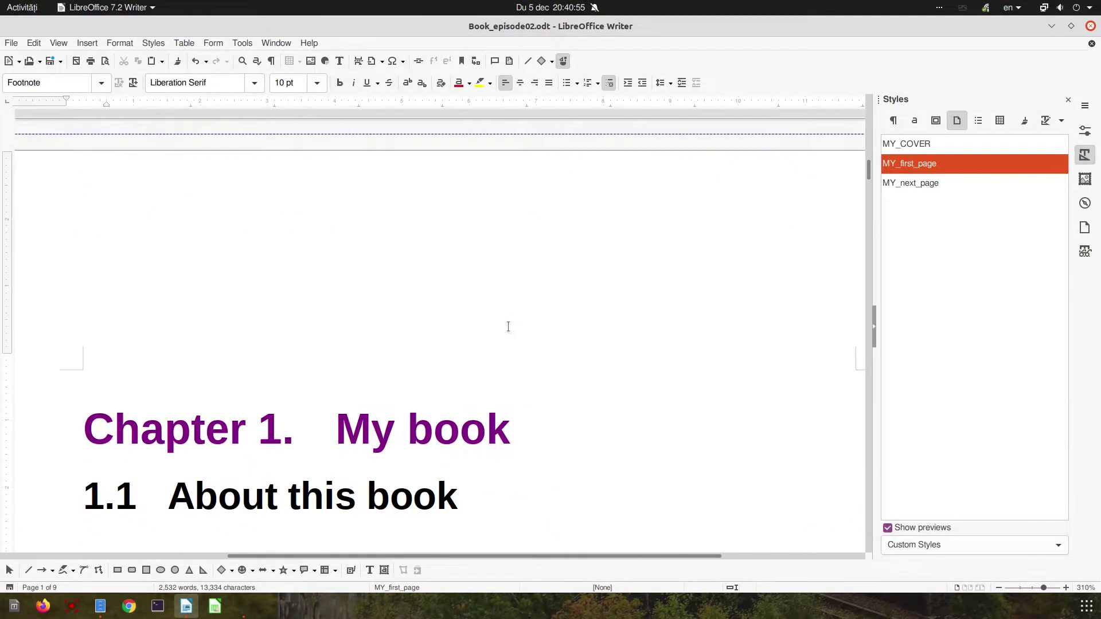
scroll(508, 326, "down", 5)
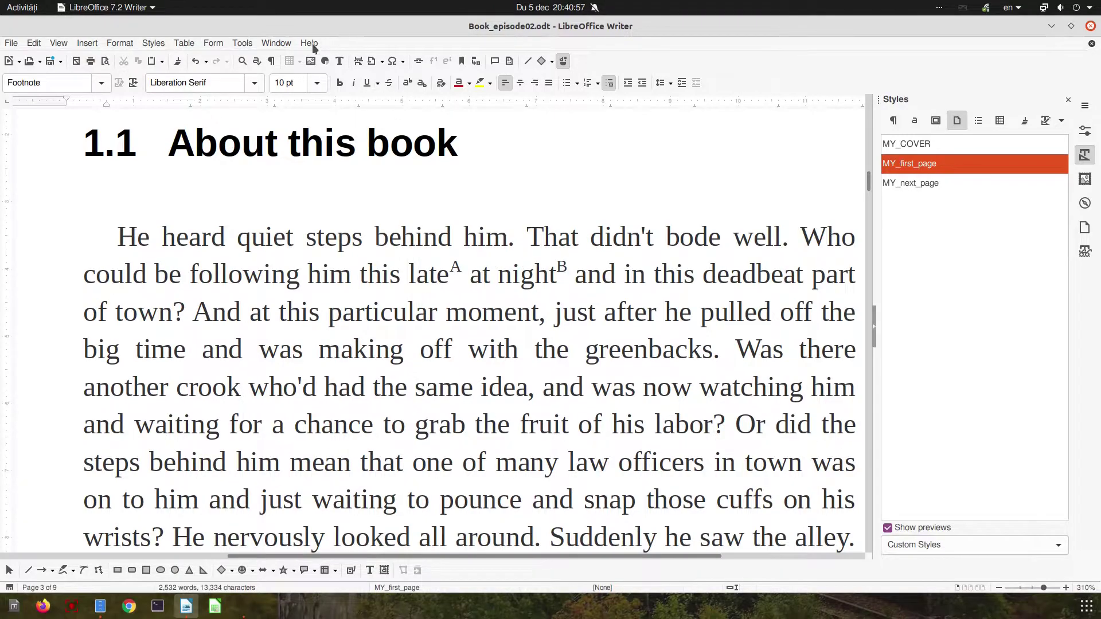
Set the footnote numbering back to 1, 2, 3, keeping the count starting per document.
left_click(246, 42)
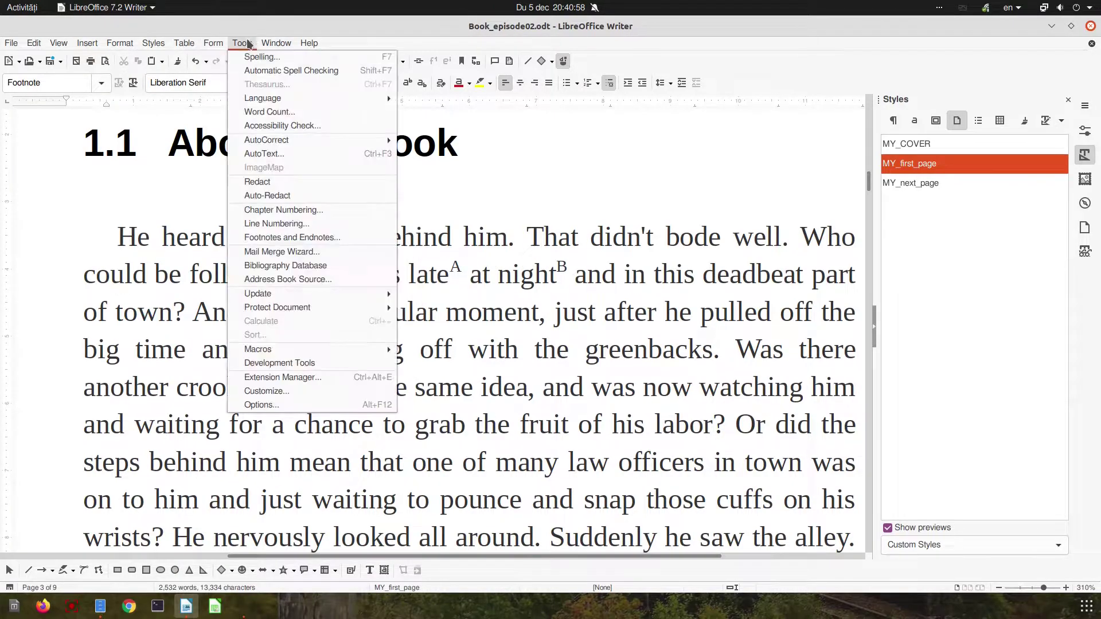
left_click(292, 237)
left_click(460, 252)
left_click(450, 266)
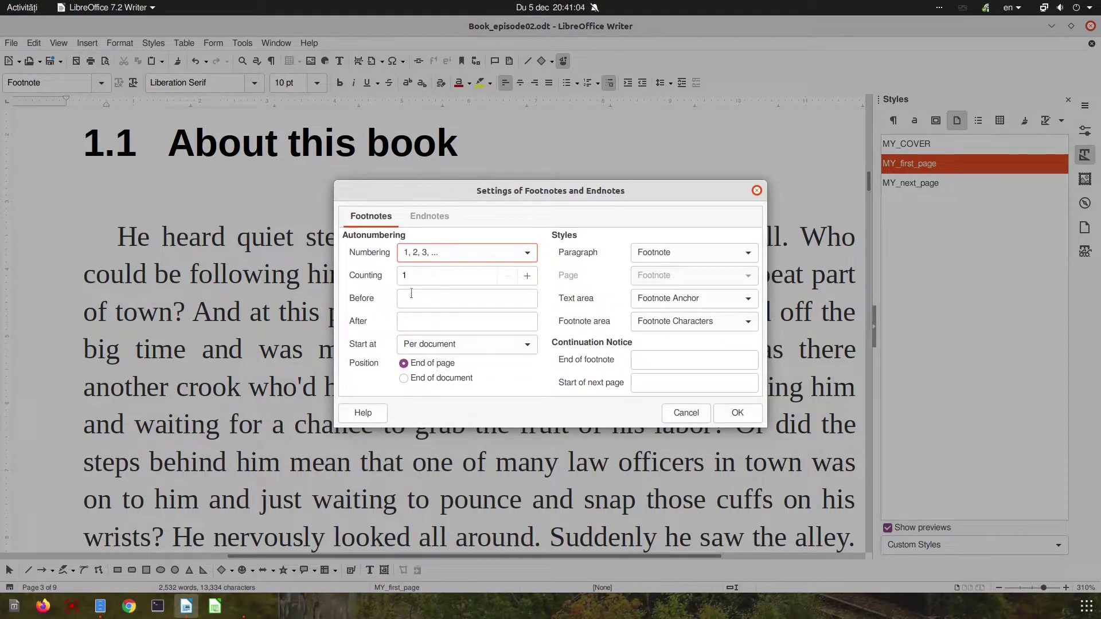
left_click(423, 345)
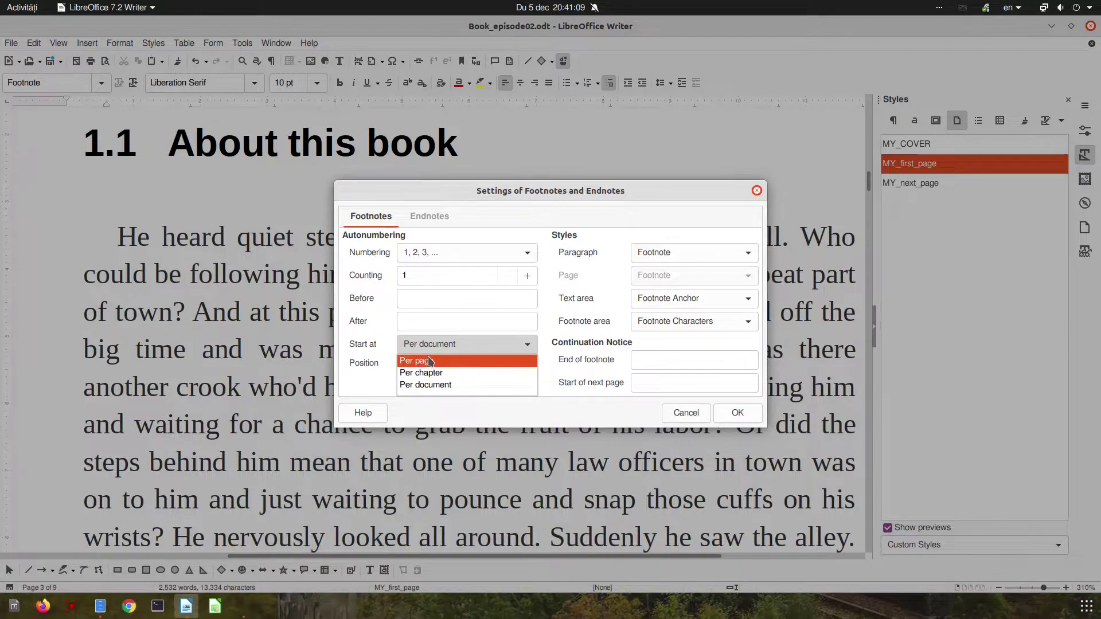
left_click(383, 343)
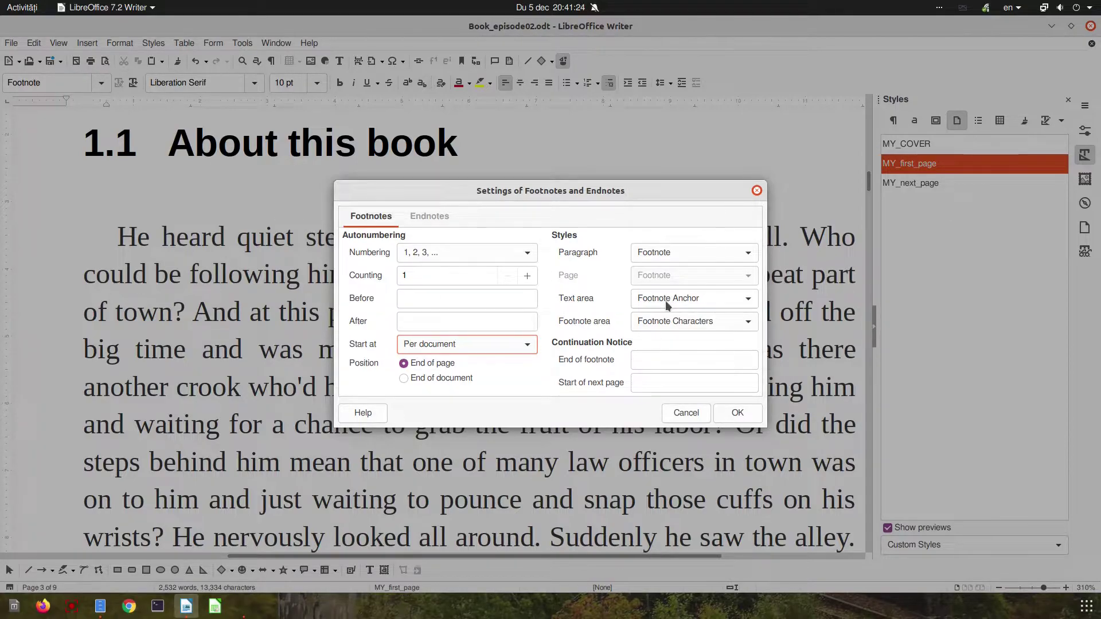
left_click(729, 412)
scroll(545, 288, "up", 10)
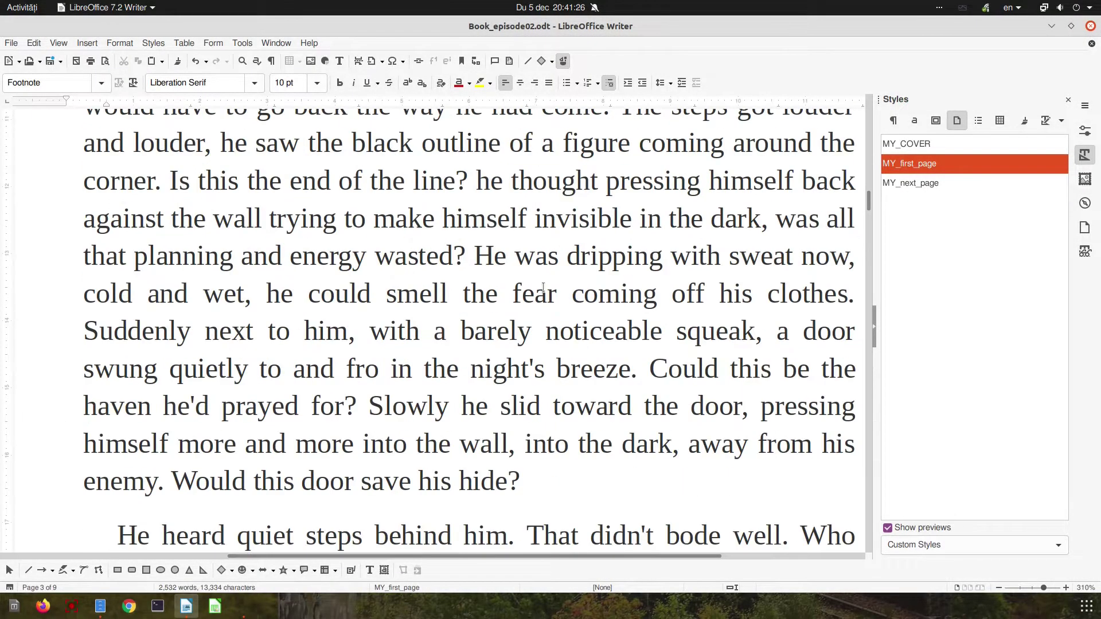
scroll(546, 289, "up", 3)
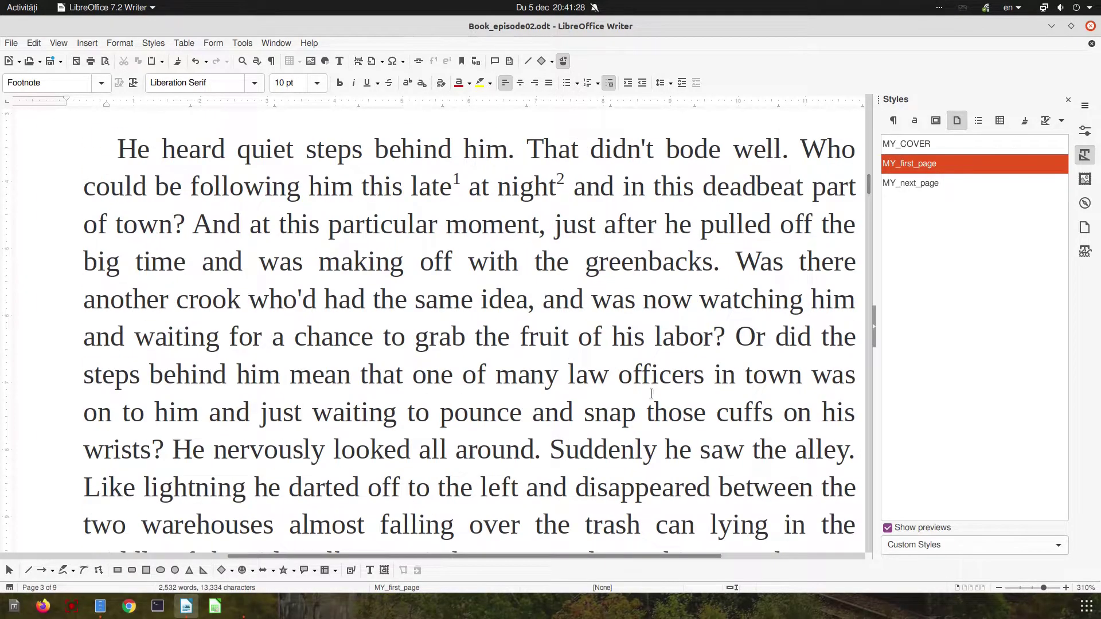
Review the footnote settings to find which character styles format the footnote marks in the text area and footnote area.
left_click(242, 43)
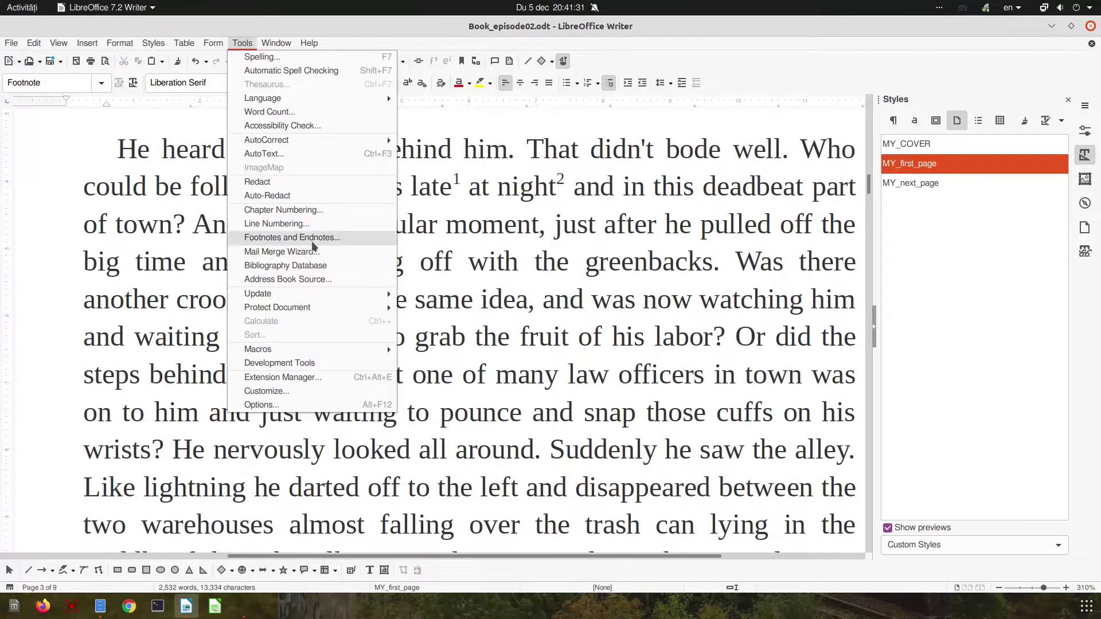
left_click(287, 240)
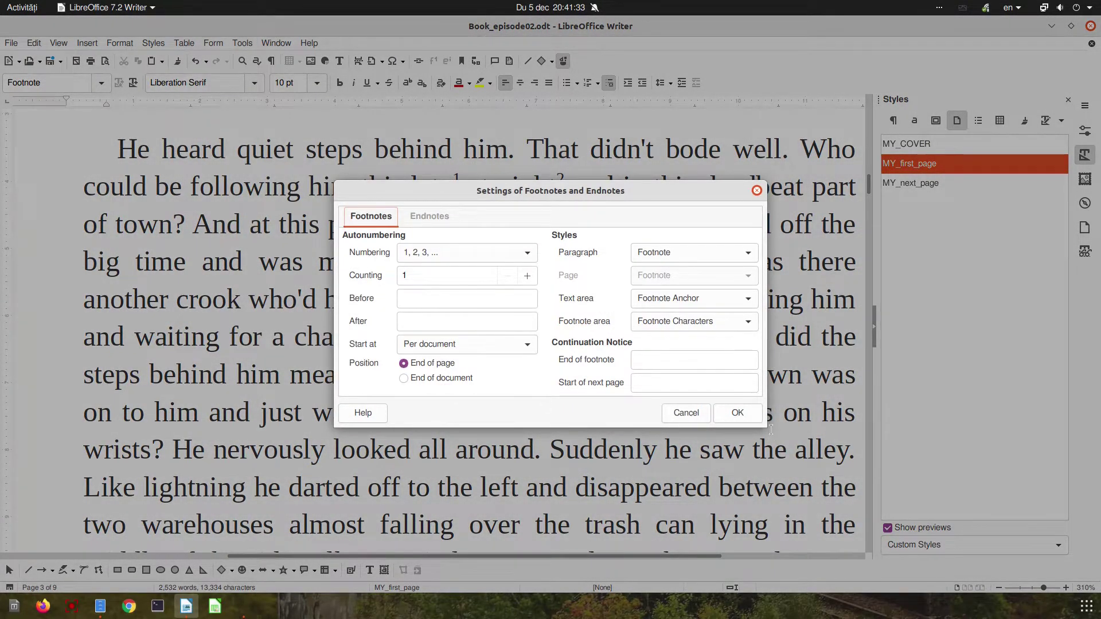
left_click(740, 414)
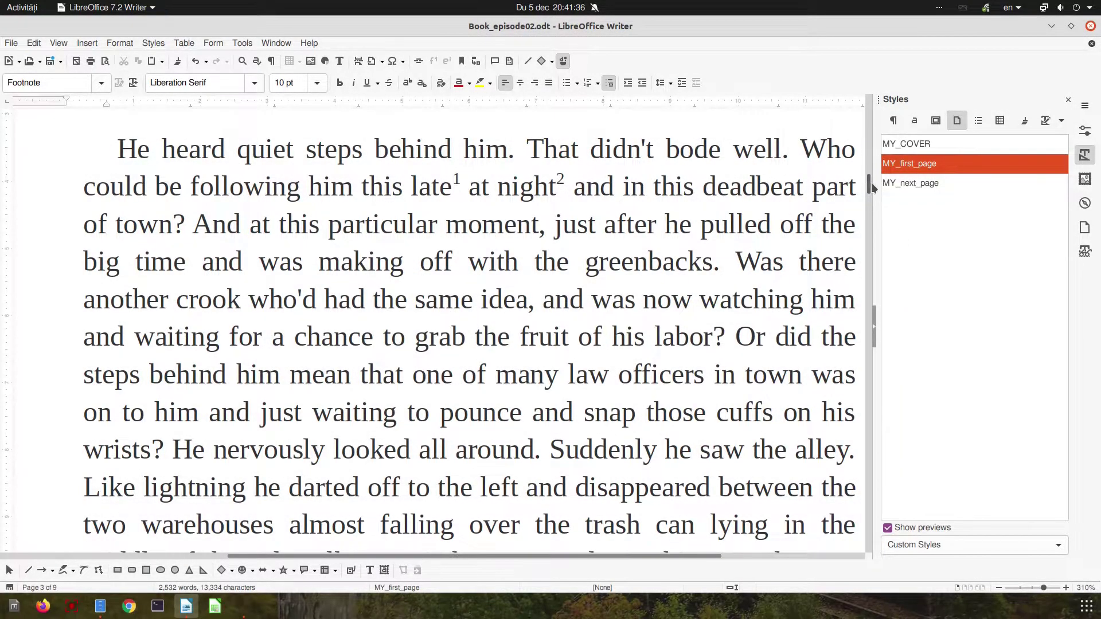
scroll(870, 187, "down", 2)
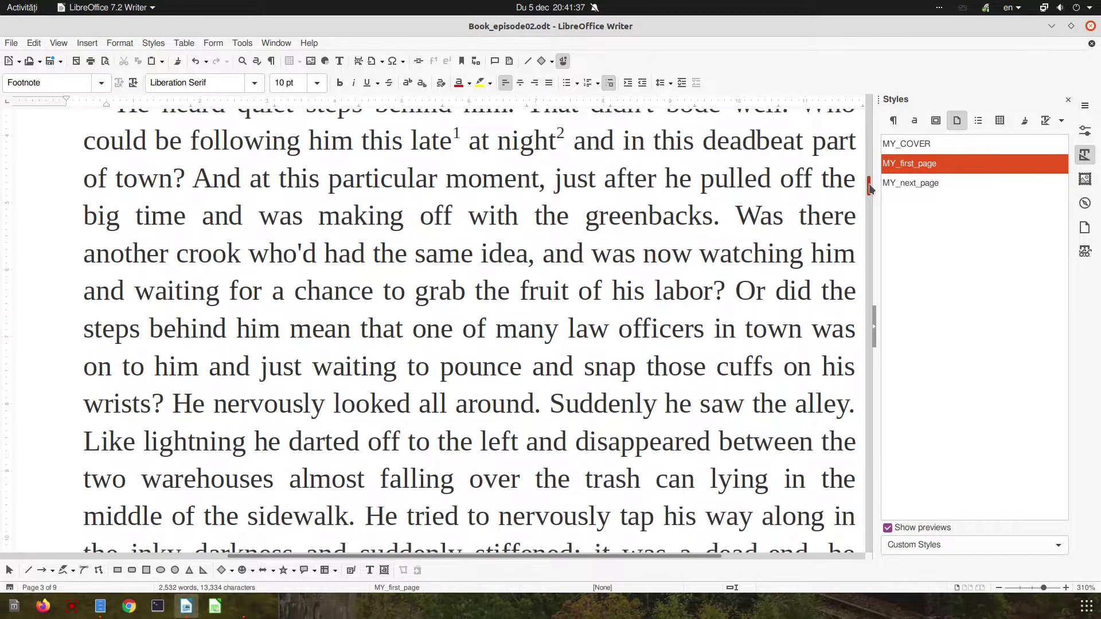
left_click(242, 43)
left_click(260, 225)
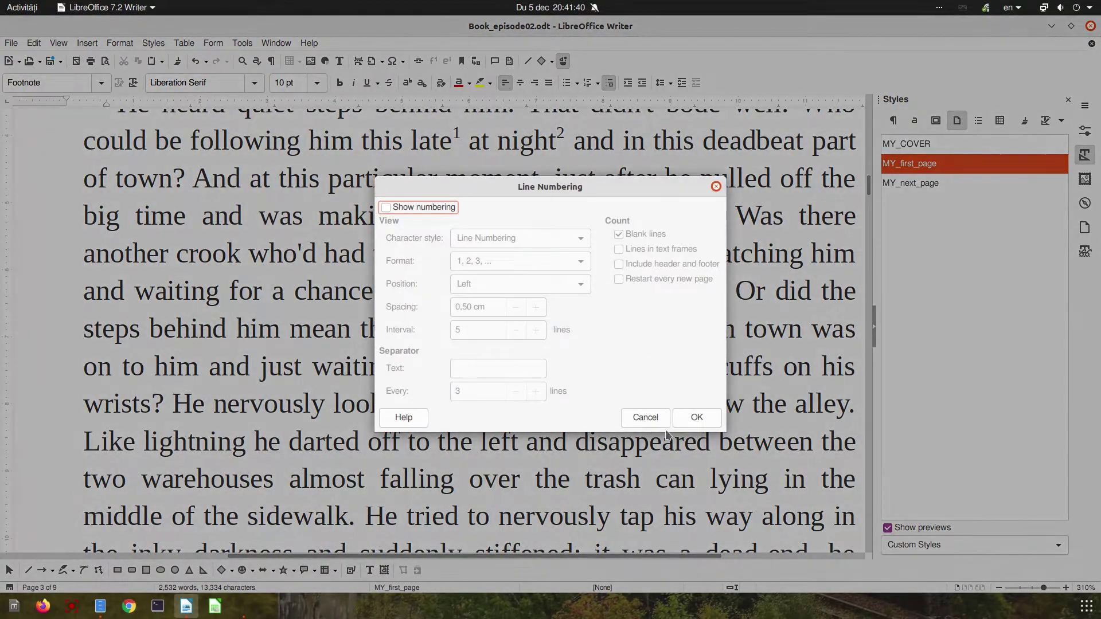
key("Escape")
left_click(242, 43)
left_click(273, 238)
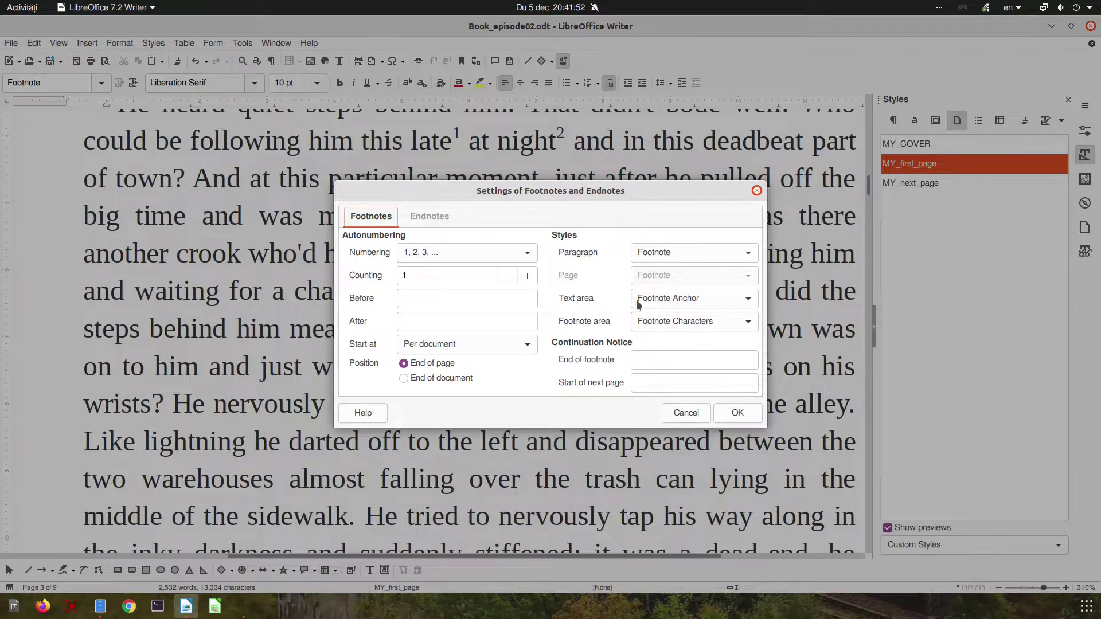
left_click(738, 413)
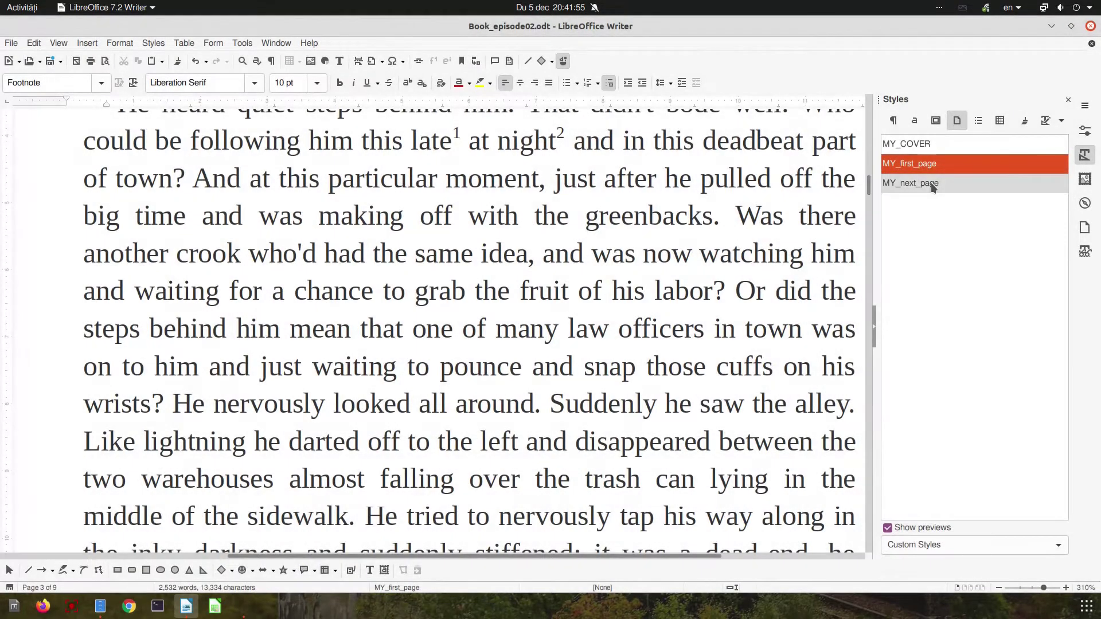
List all character styles and set the Footnote Anchor style's font to Bold at 11 pt.
left_click(915, 121)
left_click(923, 545)
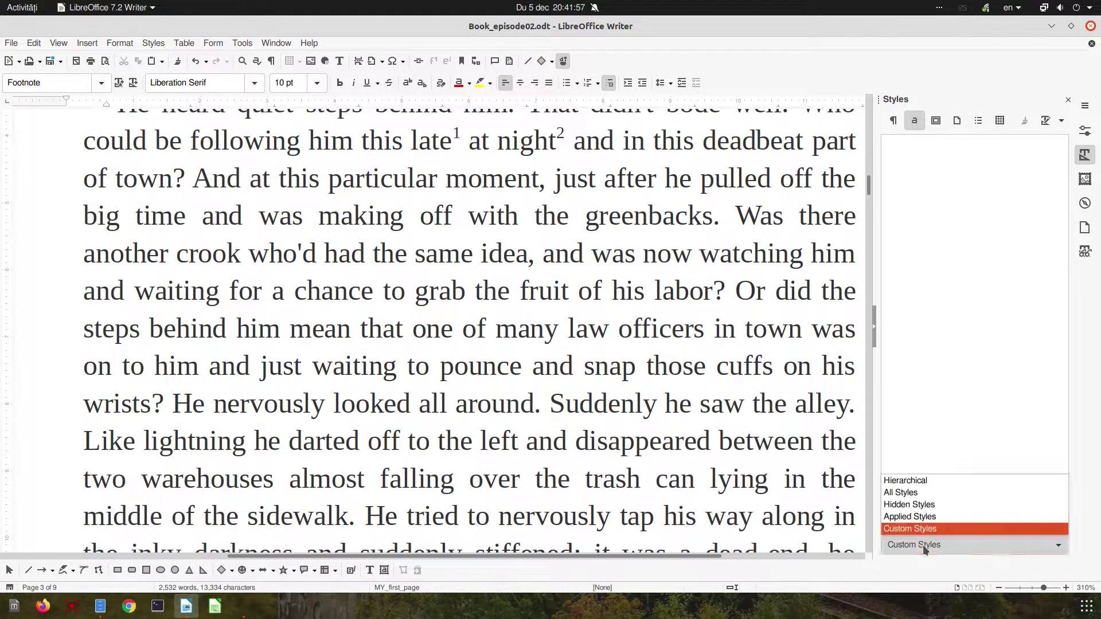
left_click(918, 491)
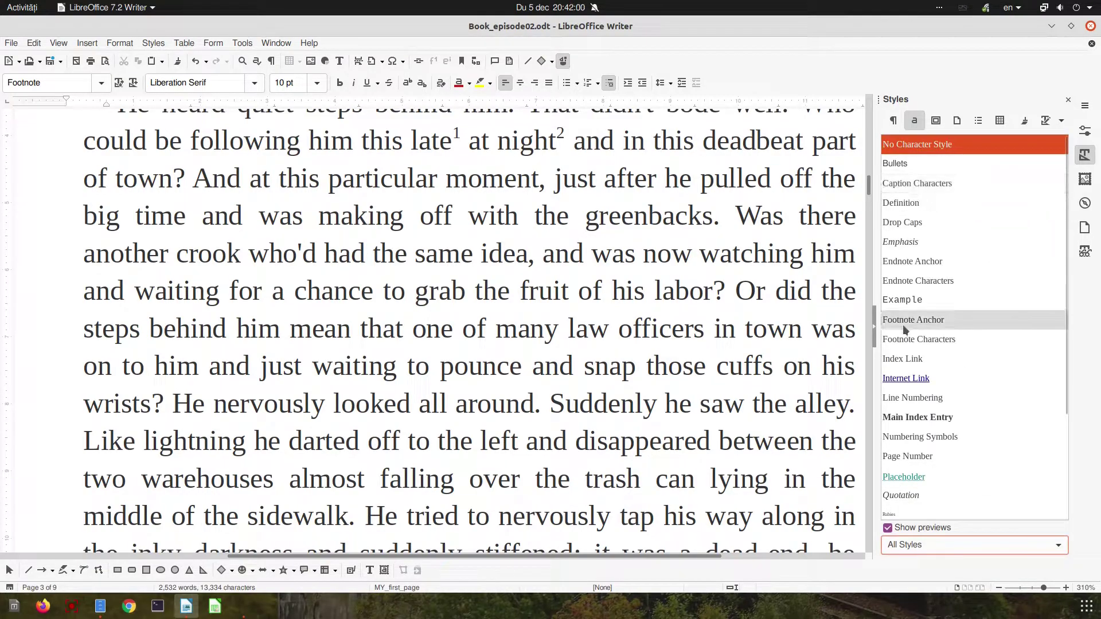
left_click(927, 321)
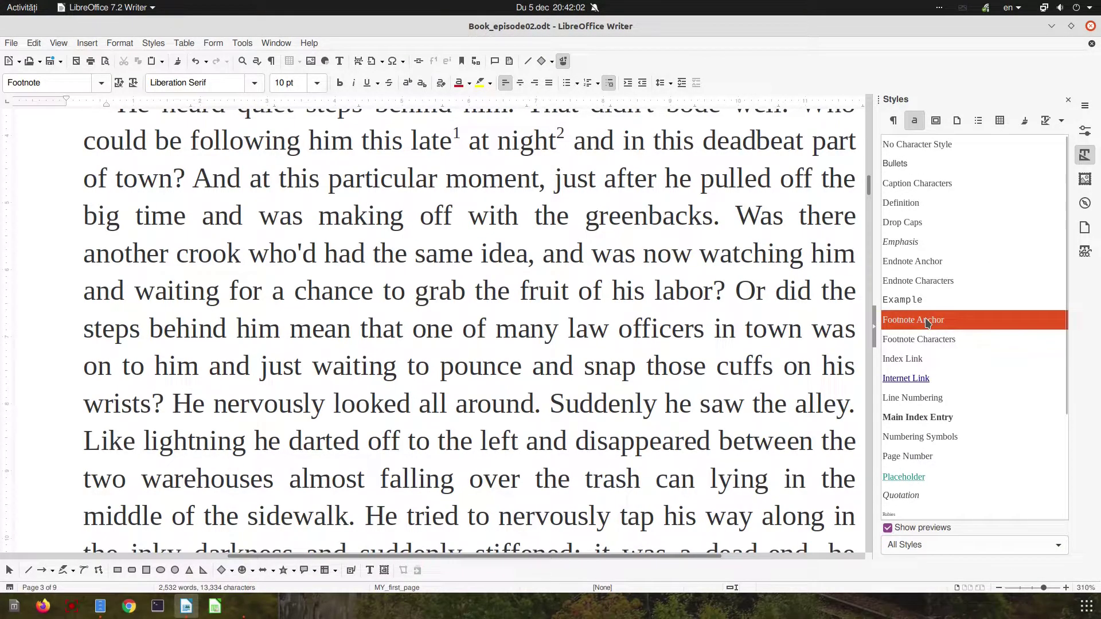
right_click(928, 323)
left_click(931, 338)
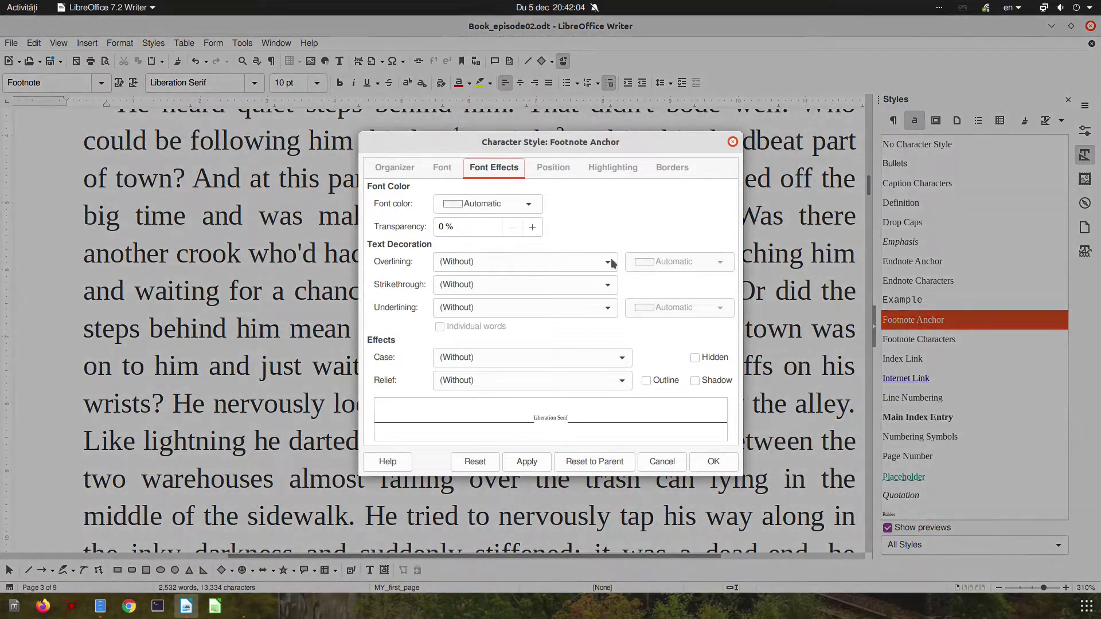
left_click(410, 169)
left_click(442, 168)
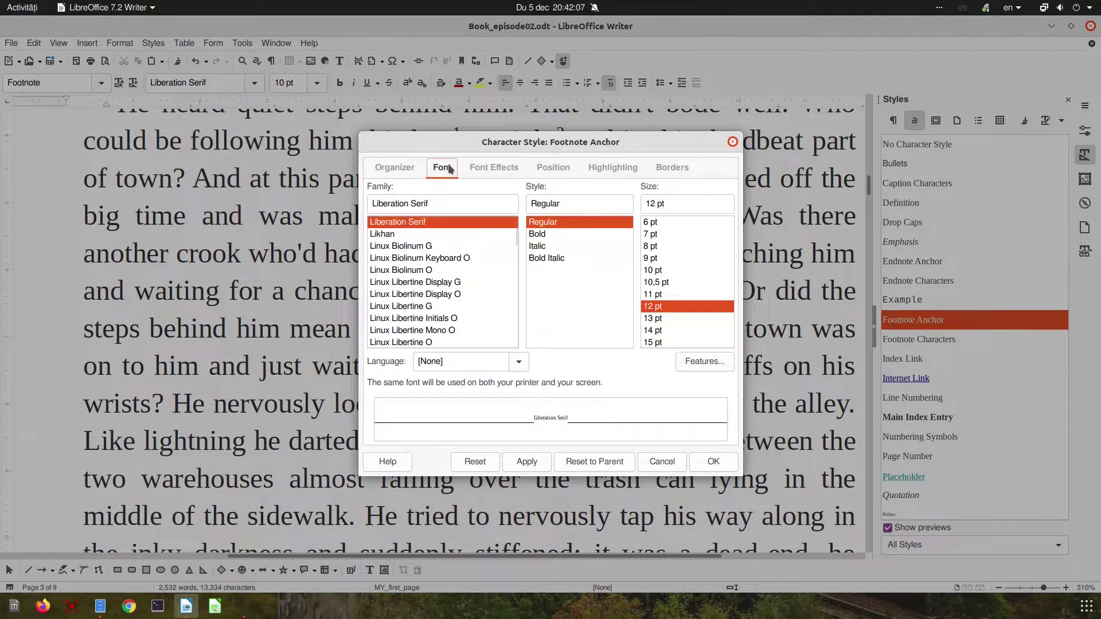
left_click(546, 233)
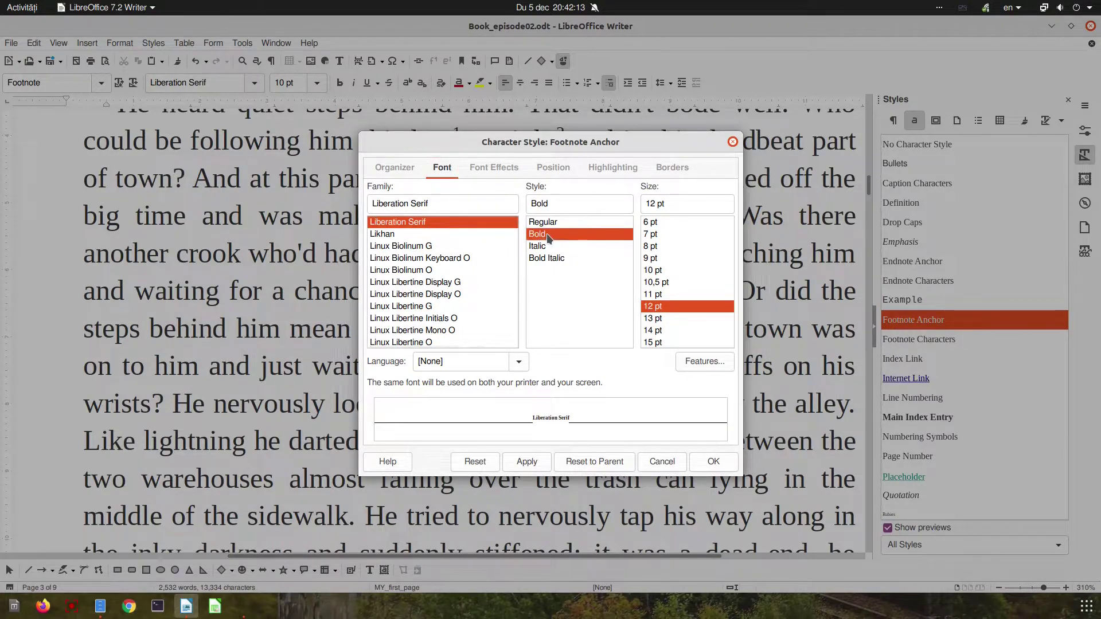
left_click(648, 295)
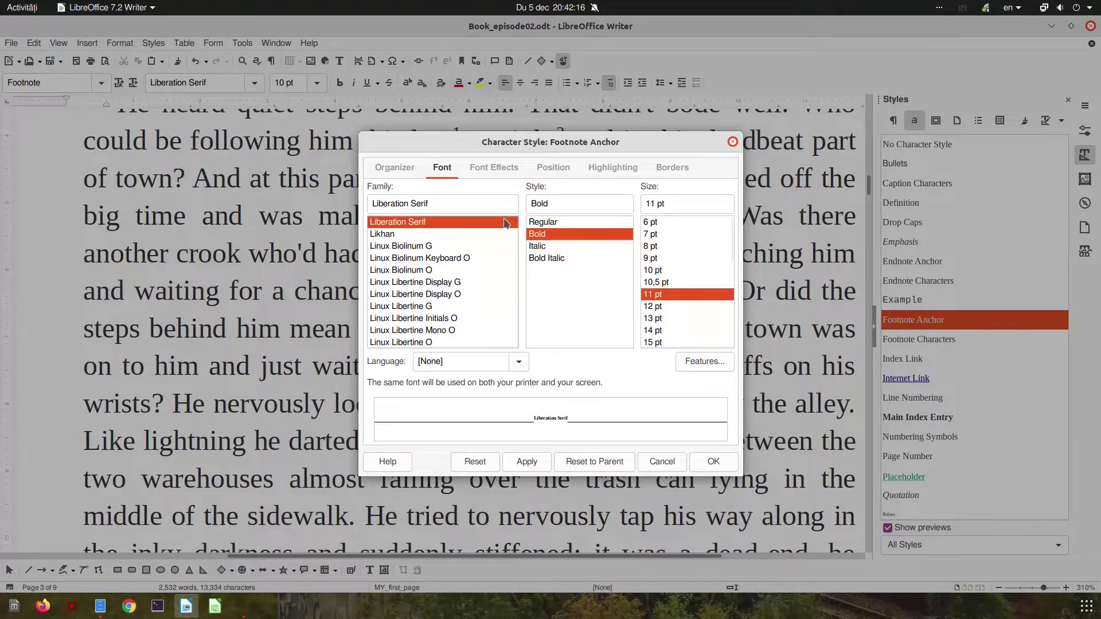
Set the Footnote Anchor style's font color to Dark Gray 1, keep its superscript position, and apply the style changes.
left_click(493, 167)
left_click(484, 204)
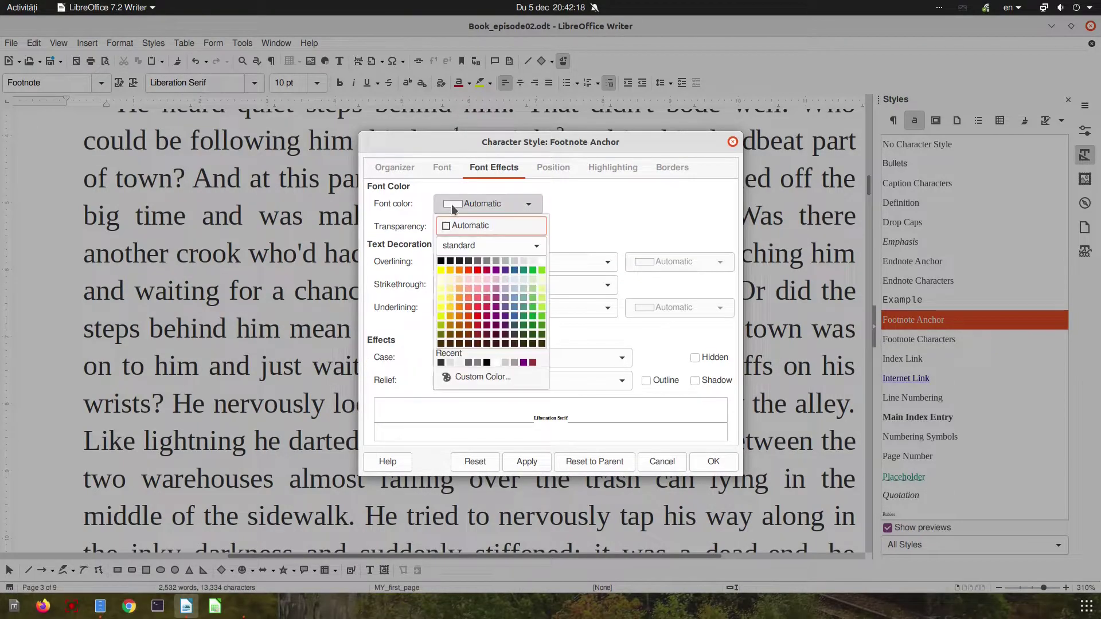
left_click(478, 263)
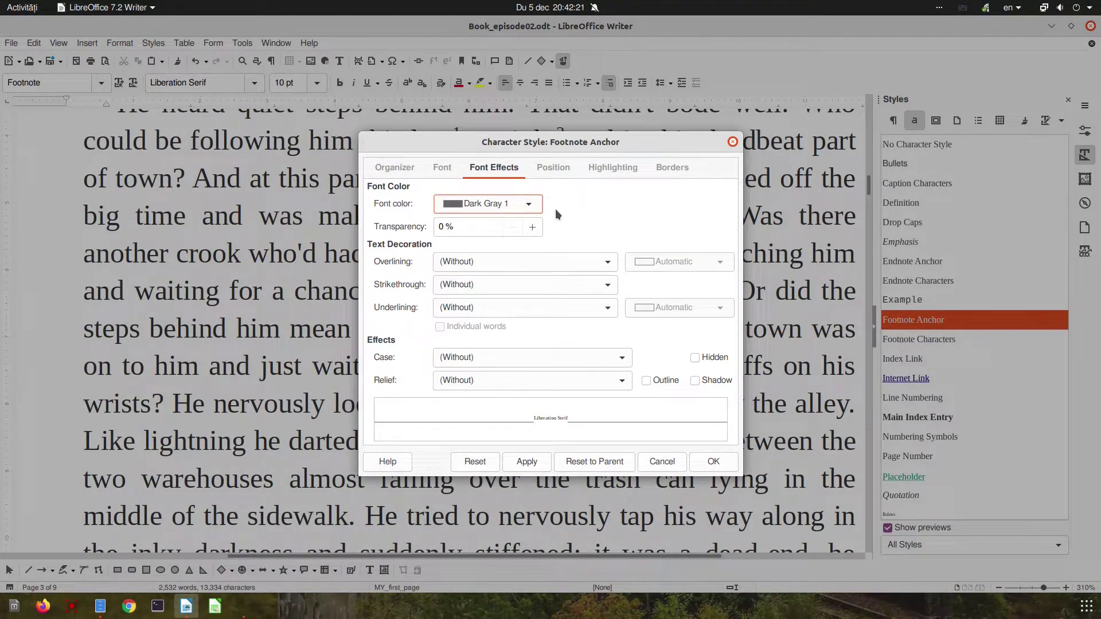
left_click(558, 171)
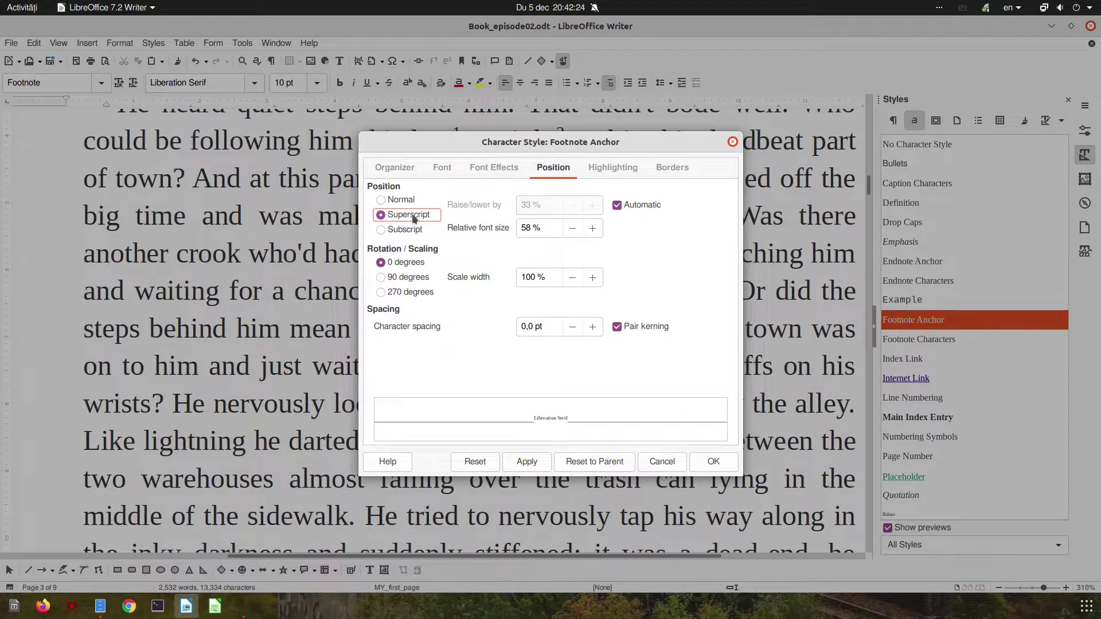
left_click(543, 461)
left_click(709, 460)
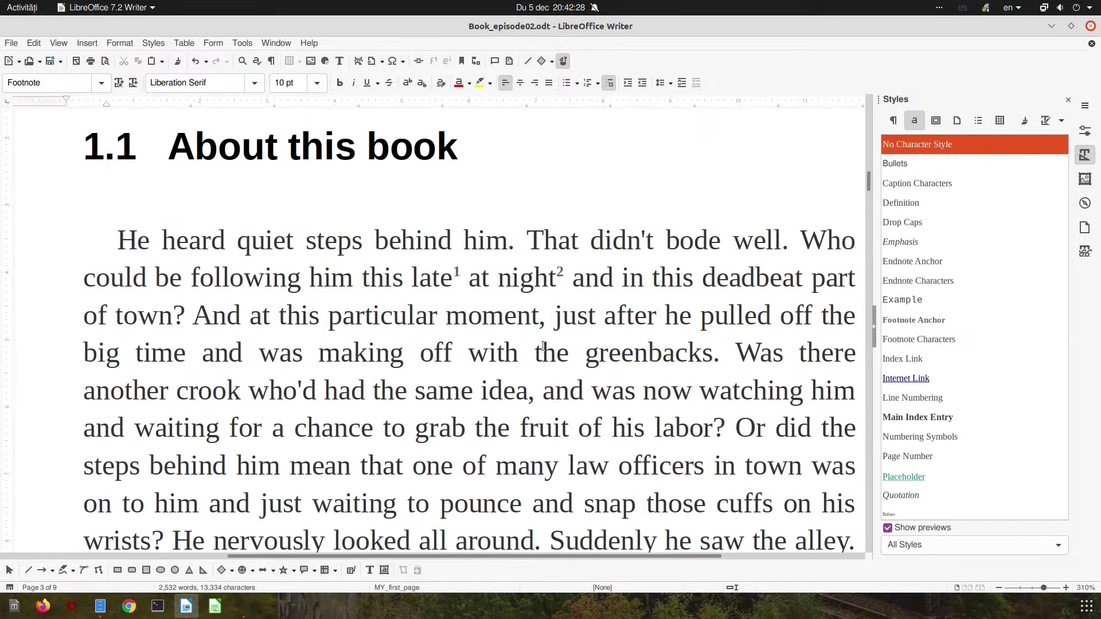
Turn off automatic positioning in the Footnote Anchor character style, set its raise to 1 %, and apply it.
scroll(543, 346, "down", 3)
scroll(472, 207, "up", 2)
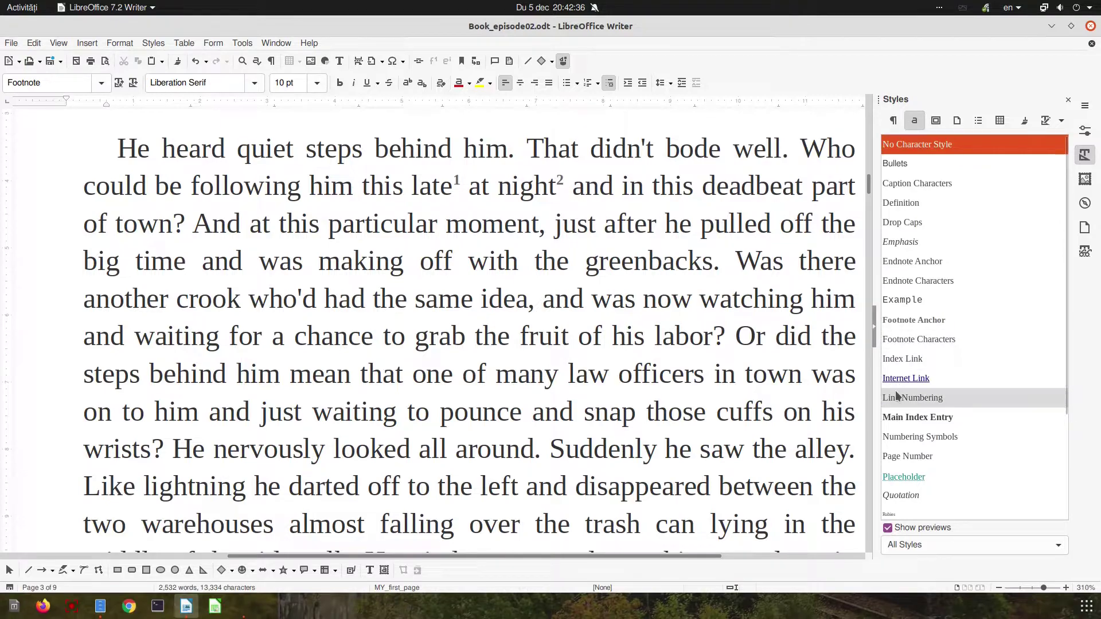
scroll(870, 201, "down", 1)
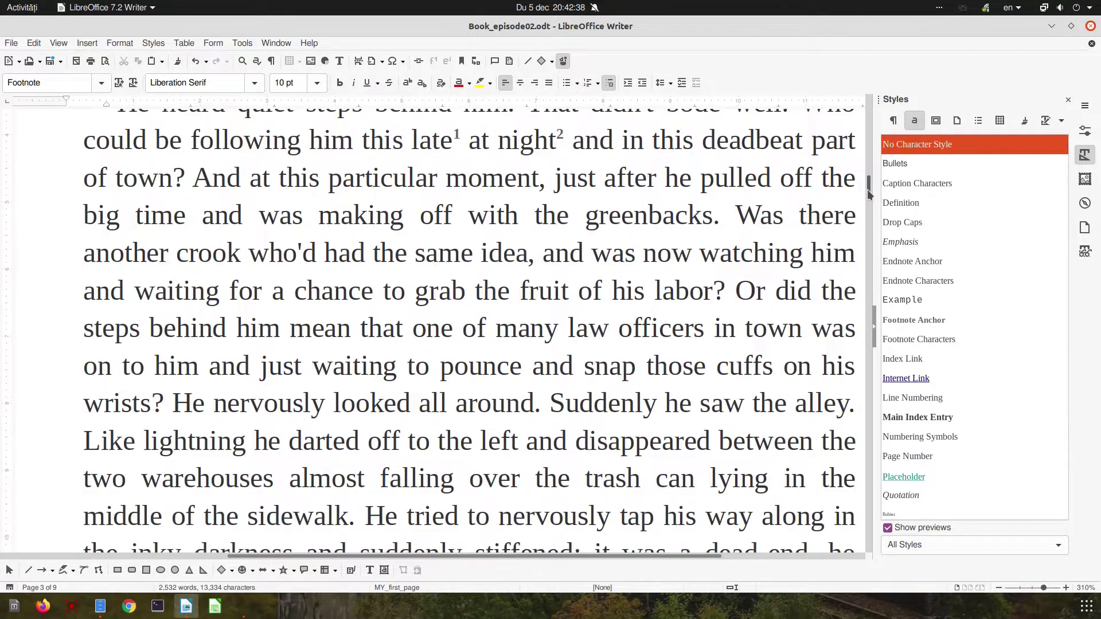
left_click(914, 320)
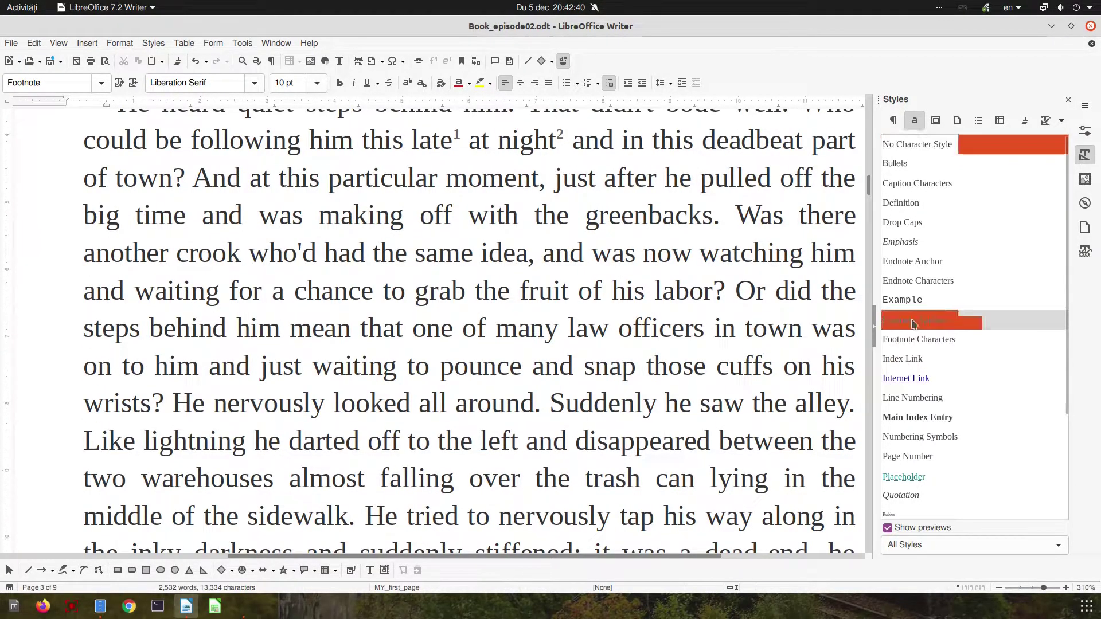
right_click(914, 320)
left_click(920, 339)
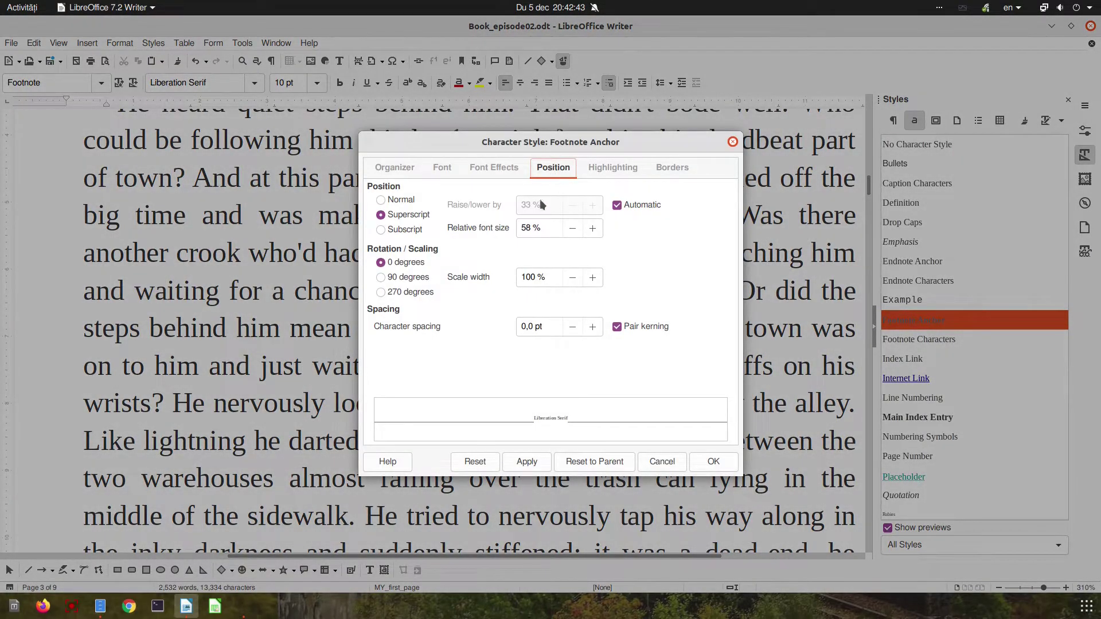
left_click(617, 205)
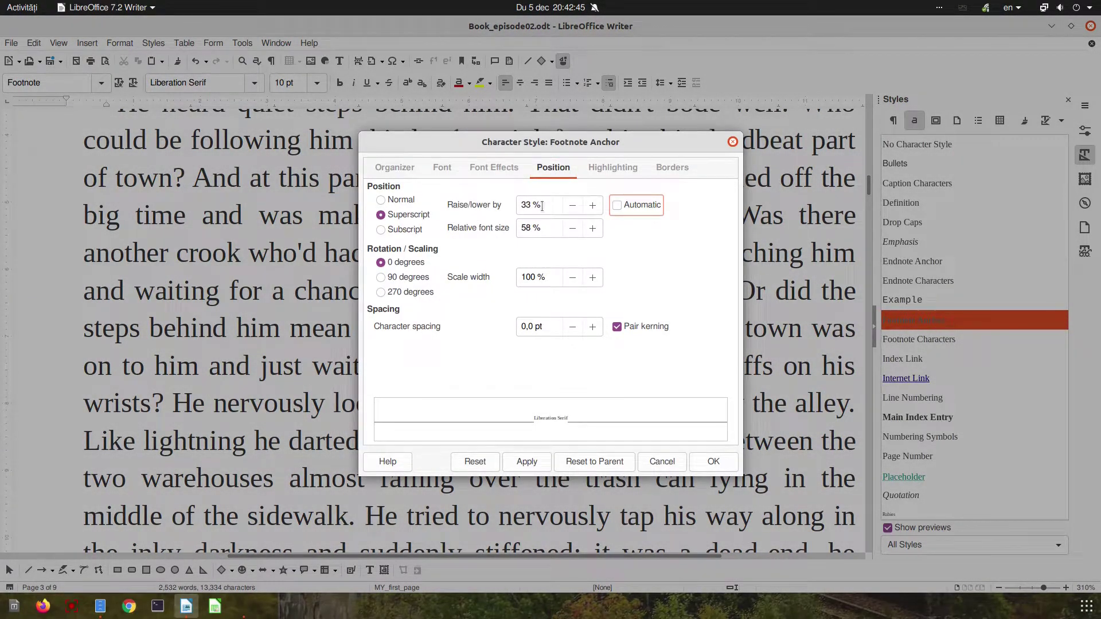
type("1")
key("Tab")
left_click(526, 461)
left_click(663, 462)
scroll(557, 319, "up", 3)
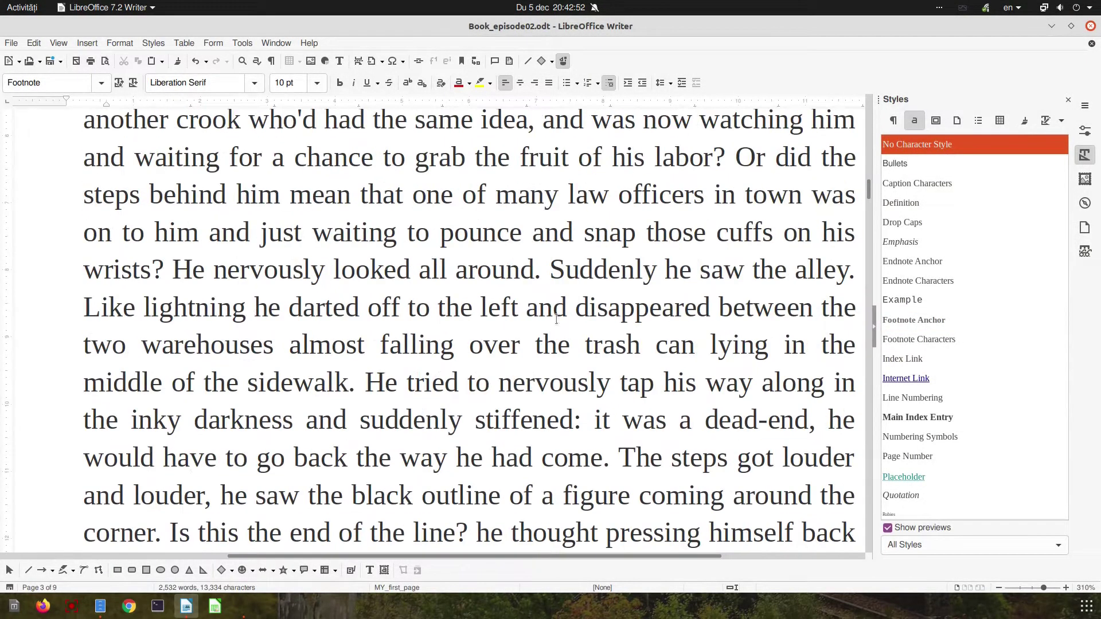
scroll(557, 319, "up", 3)
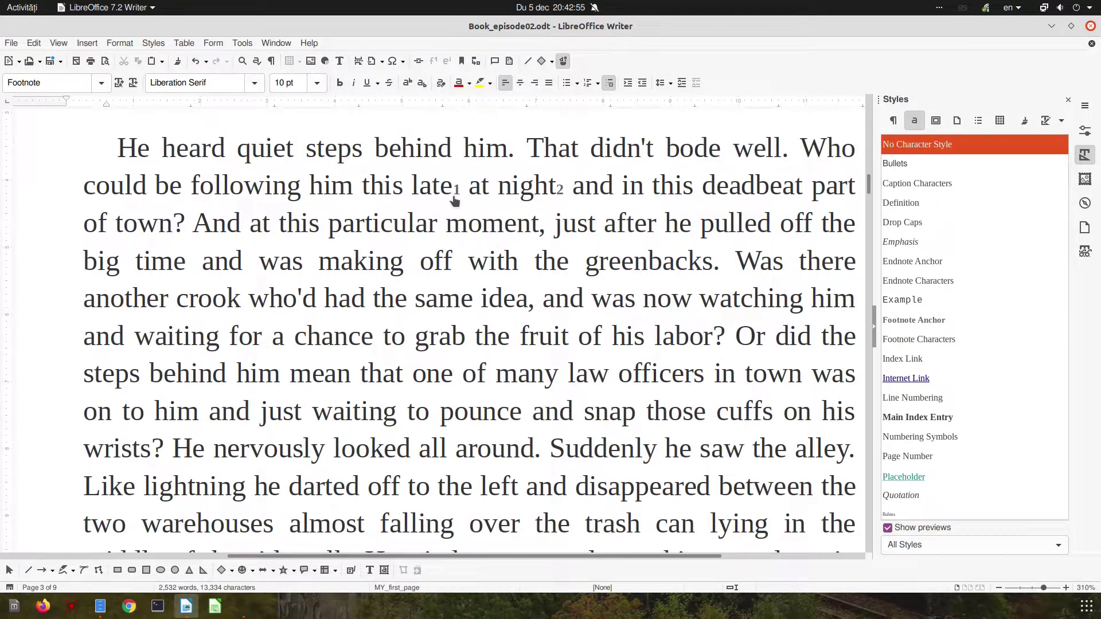
Restore the Footnote Anchor style's superscript raise to Automatic and confirm the style.
right_click(912, 322)
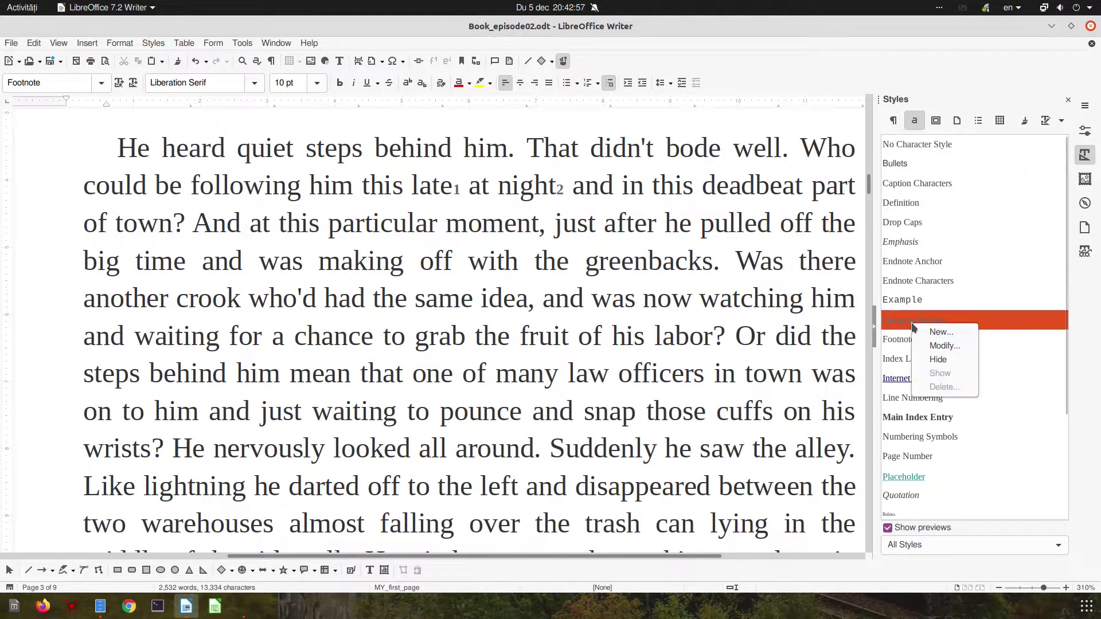
left_click(927, 343)
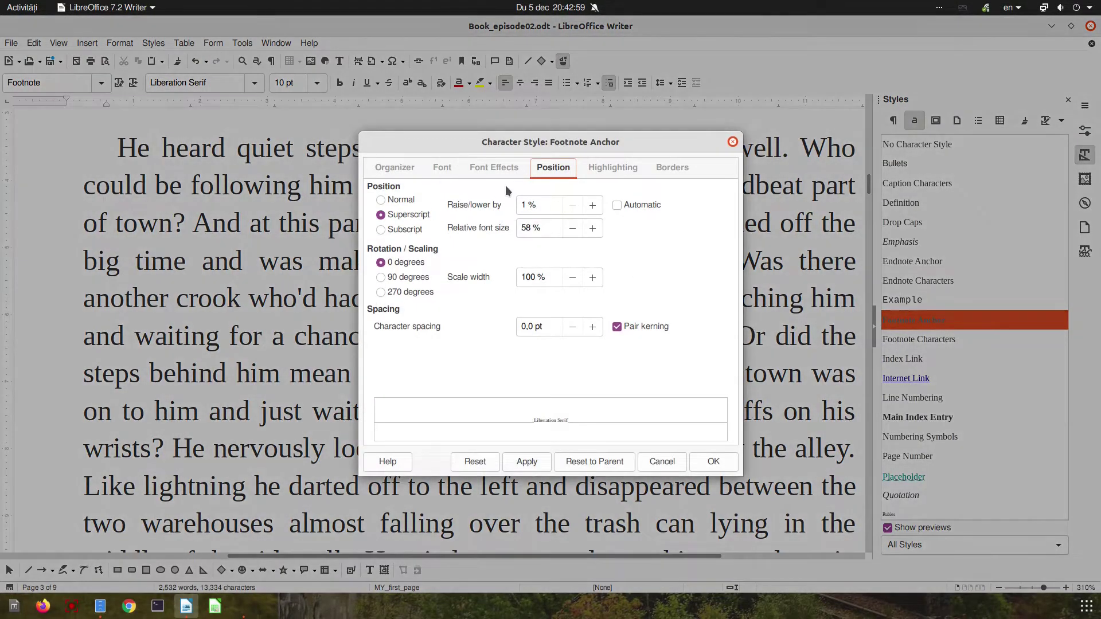
left_click(499, 204)
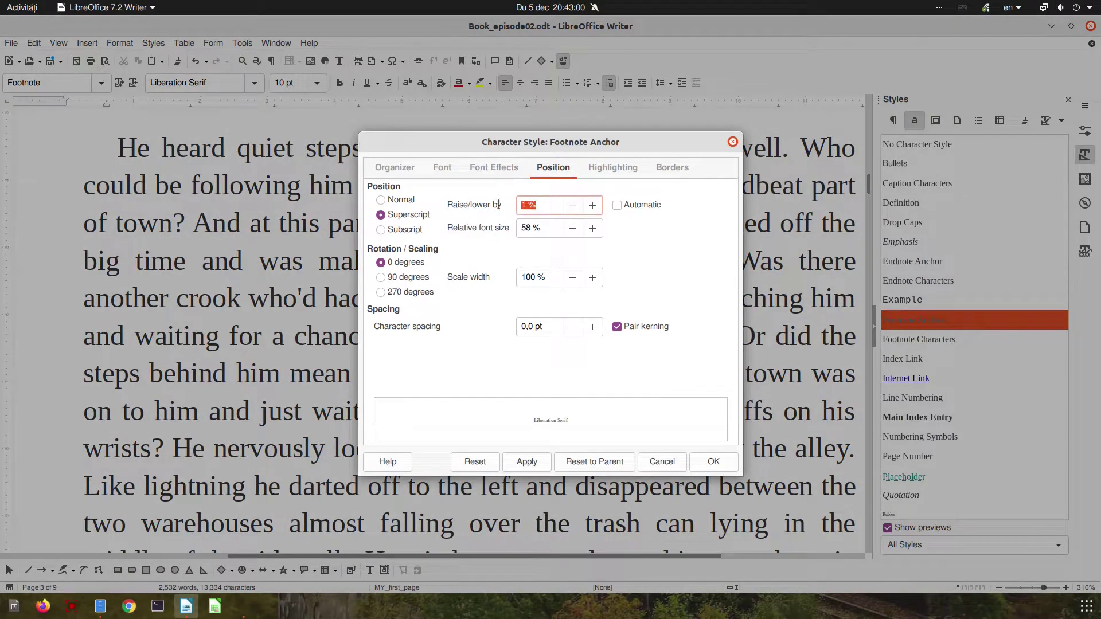
left_click(636, 205)
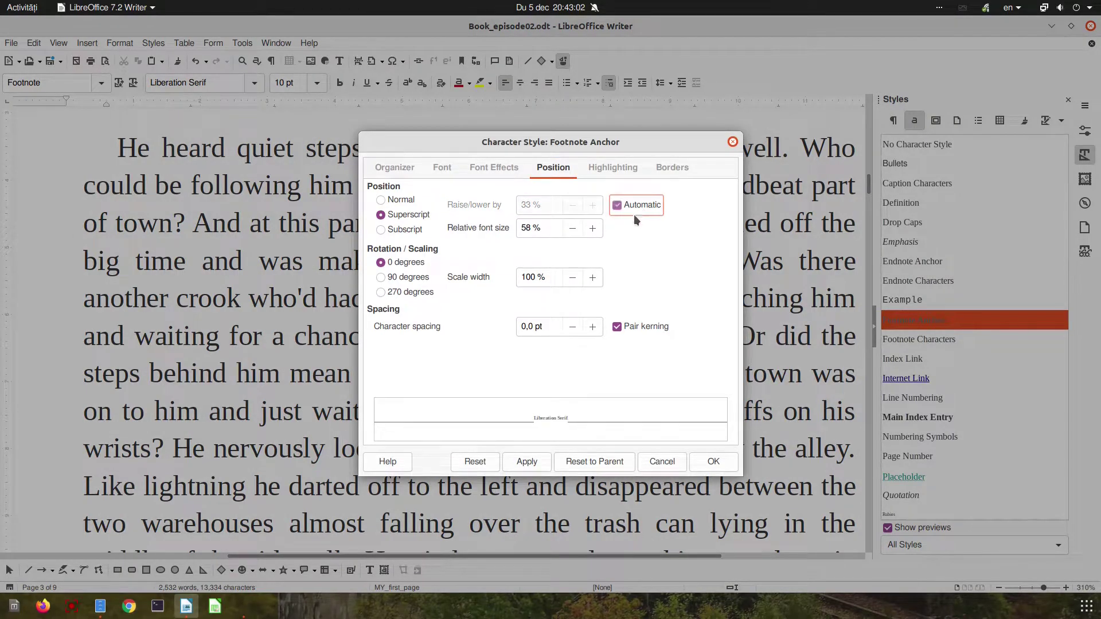
left_click(526, 461)
left_click(714, 462)
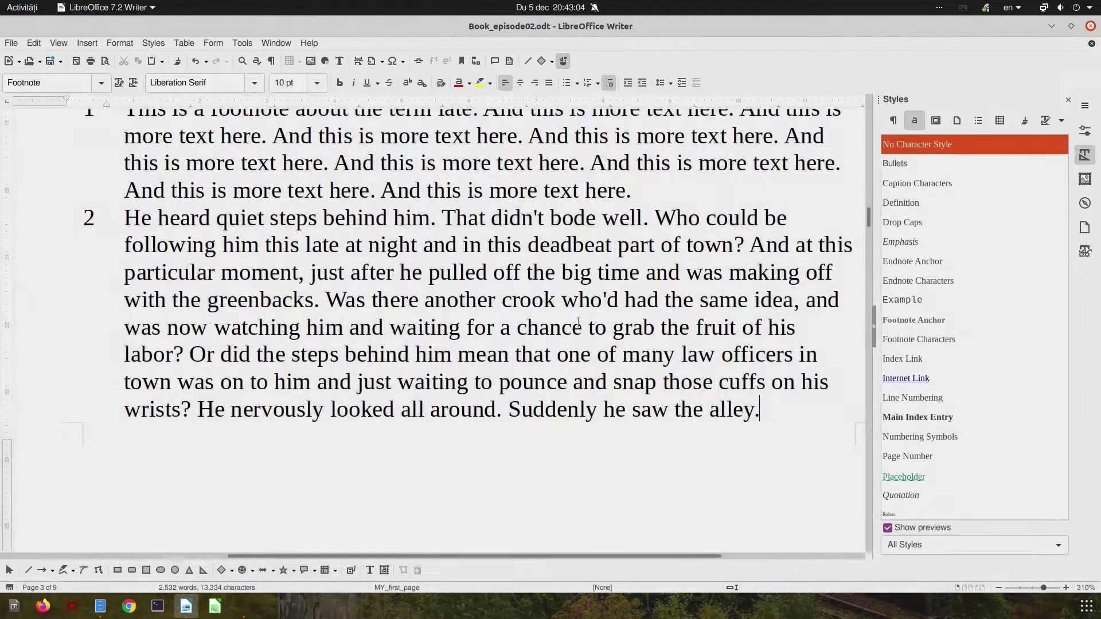
scroll(586, 312, "up", 5)
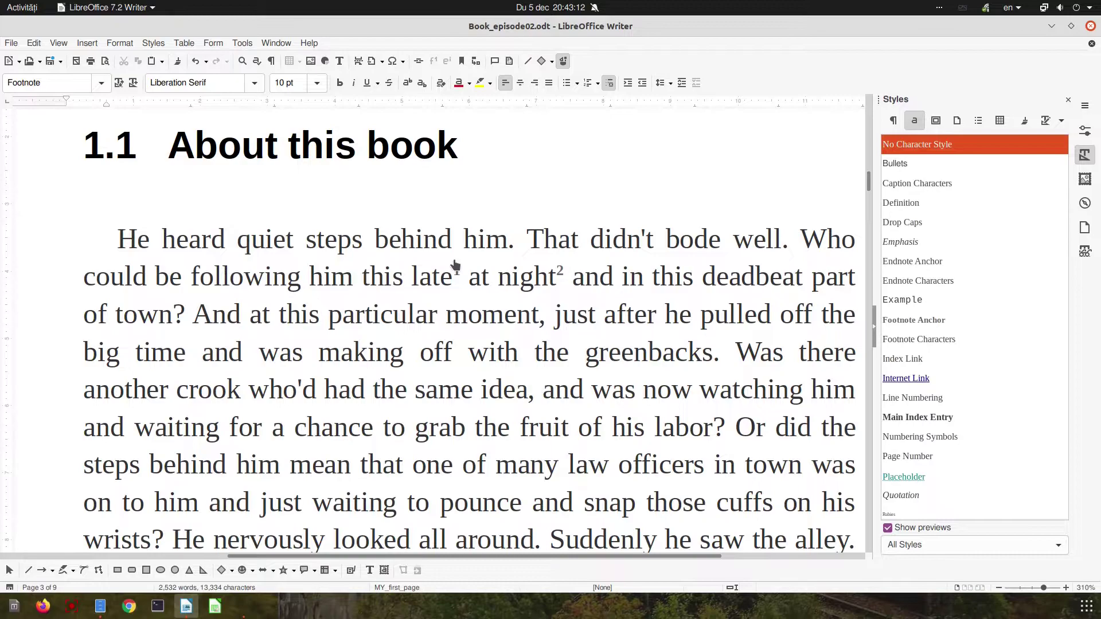
Go to the first footnote's text and check in the footnote settings which character style formats numbers in the footnote area.
scroll(456, 265, "down", 2)
left_click(458, 186)
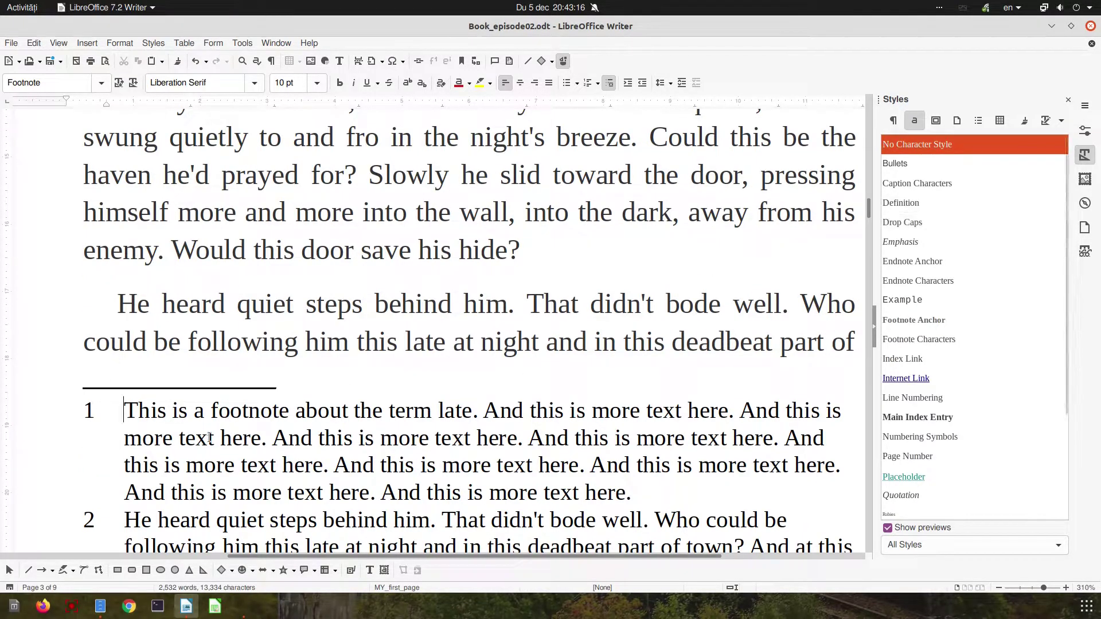
left_click(242, 43)
left_click(263, 241)
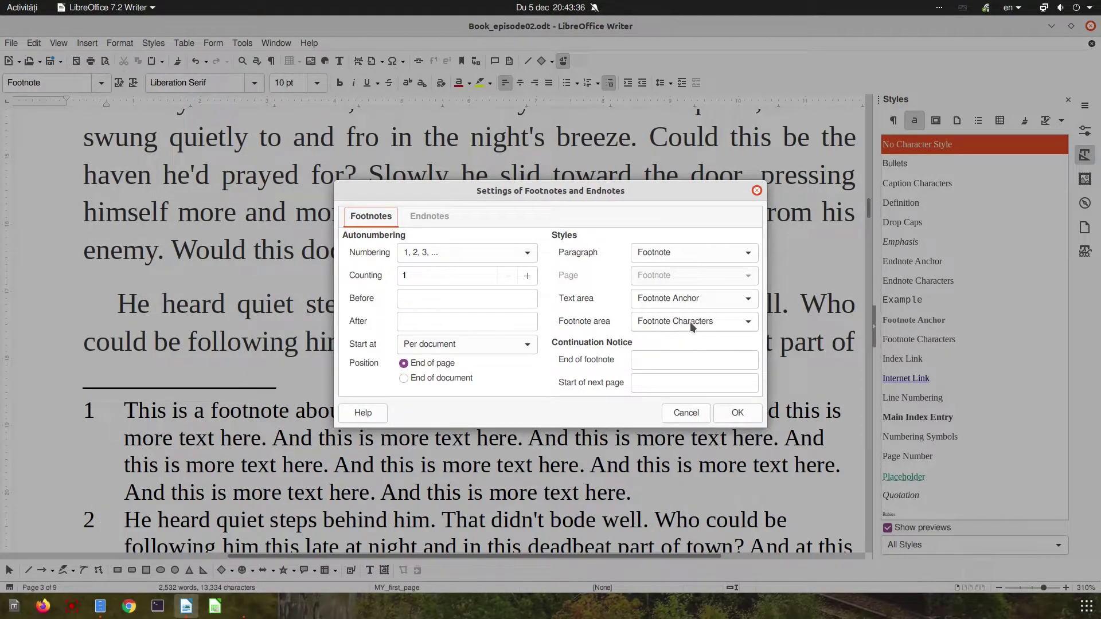
left_click(718, 414)
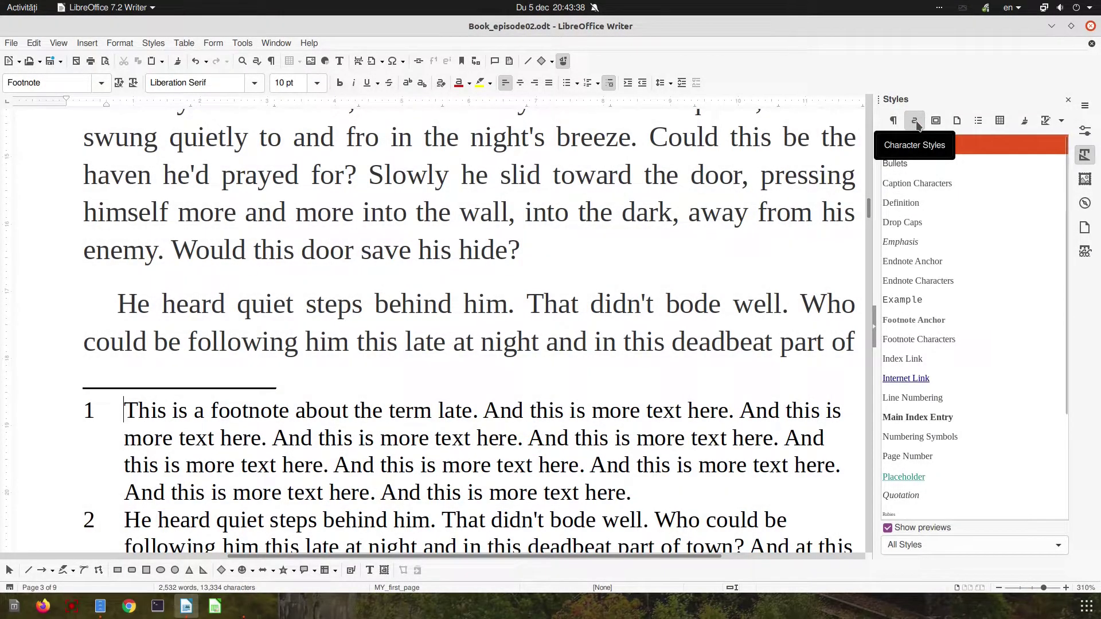
Modify the Footnote Characters style to a Bold 11 pt font with the color Dark Gray 1.
right_click(925, 342)
left_click(961, 365)
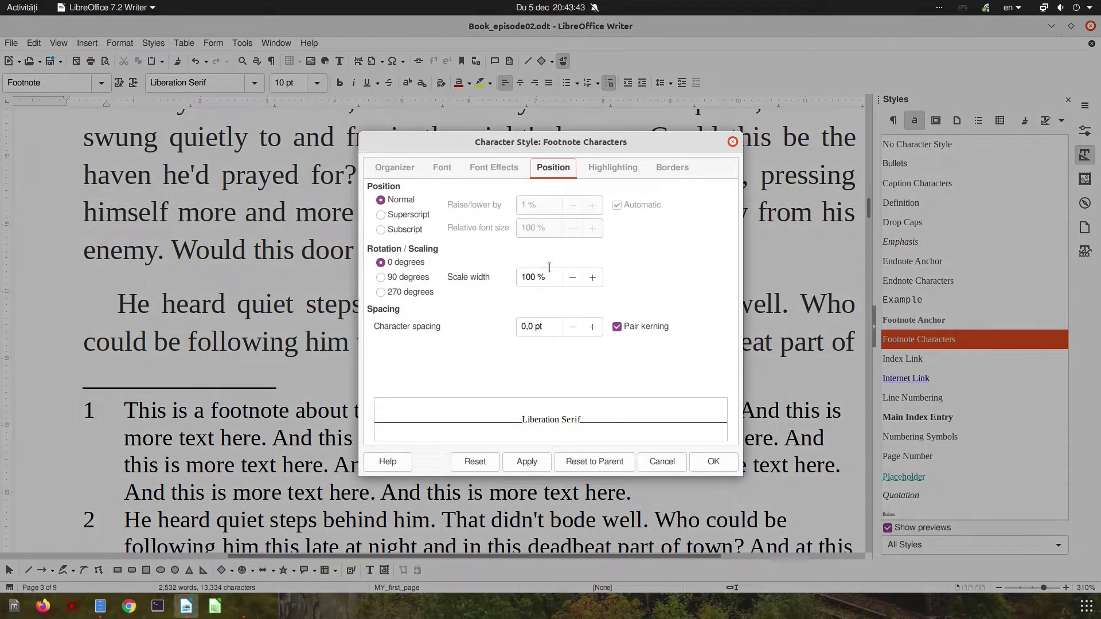
left_click(397, 168)
left_click(438, 169)
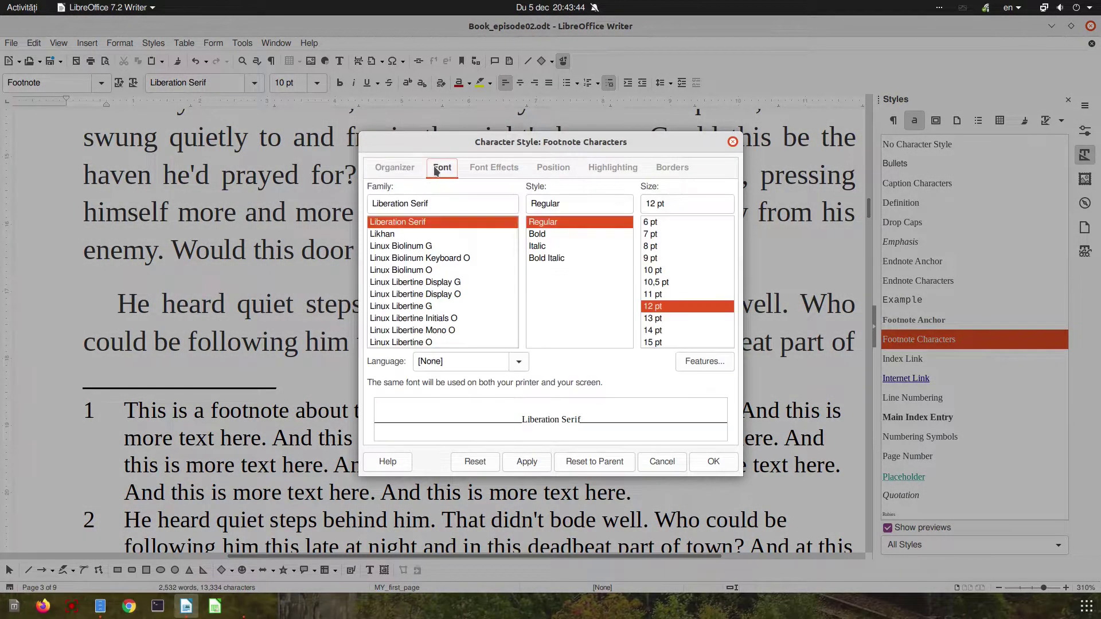
left_click(553, 234)
left_click(657, 294)
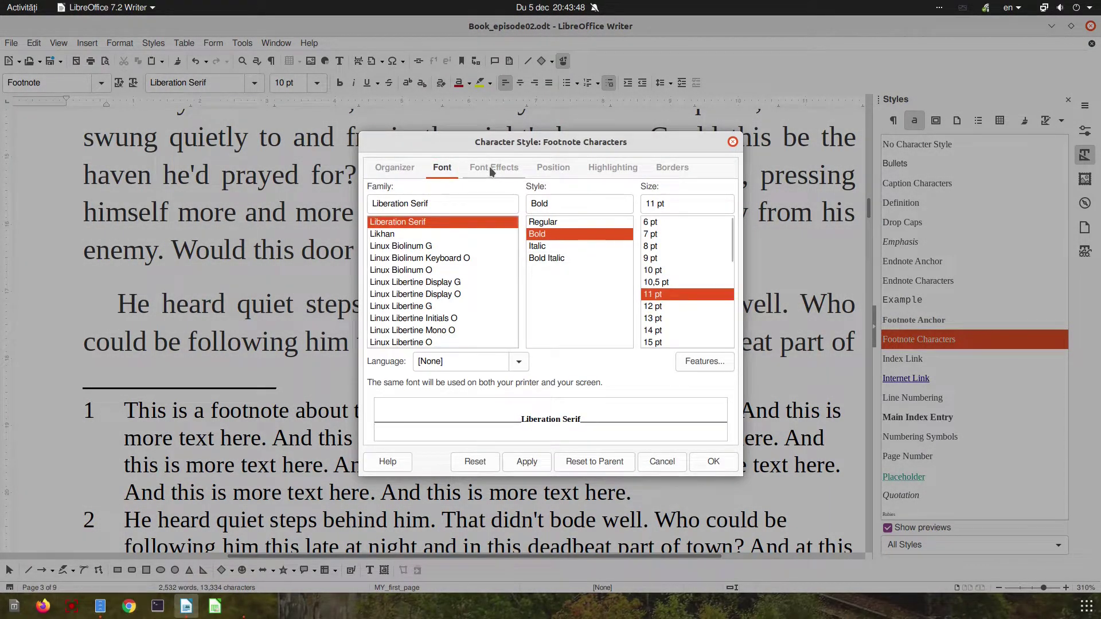
left_click(491, 168)
left_click(491, 204)
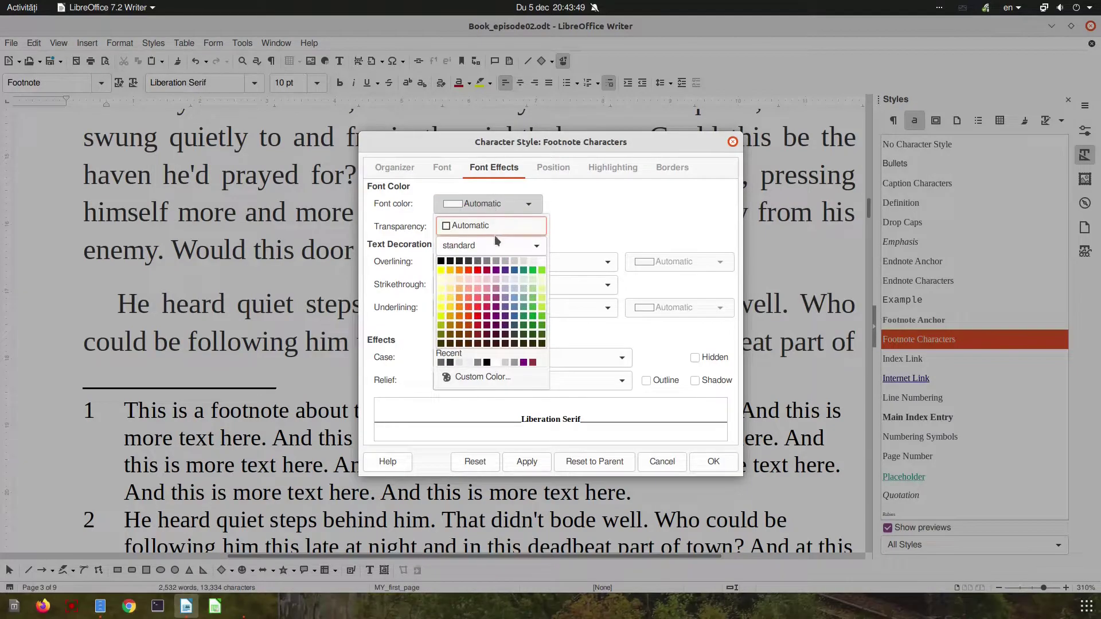
left_click(480, 262)
Set the Footnote Characters style's position to Superscript and apply it, leaving highlighting and borders as they are.
left_click(554, 168)
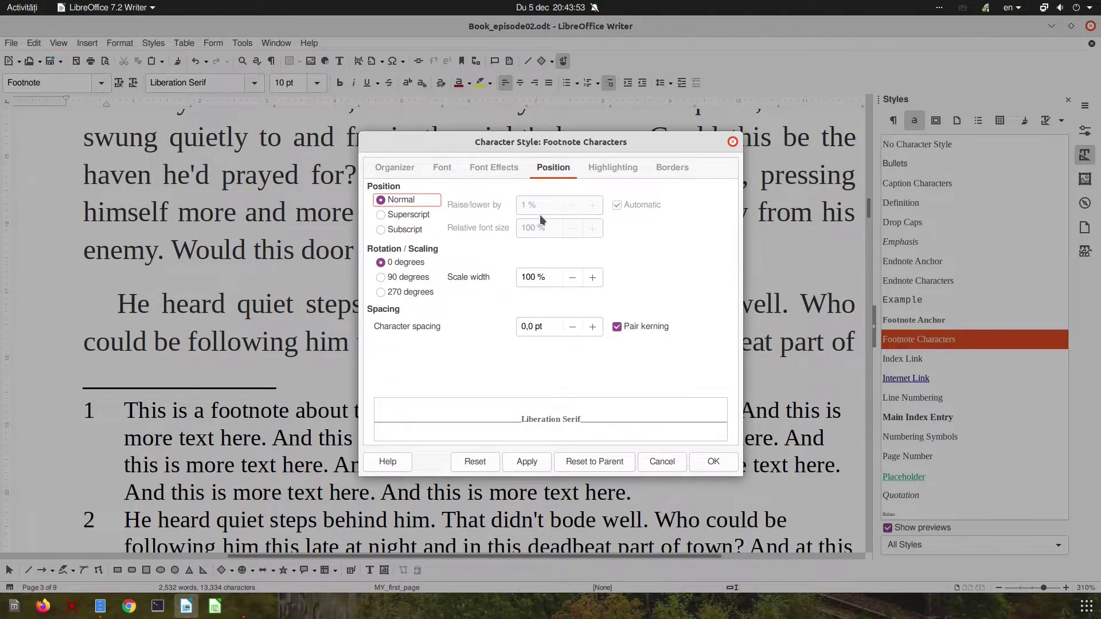
left_click(419, 218)
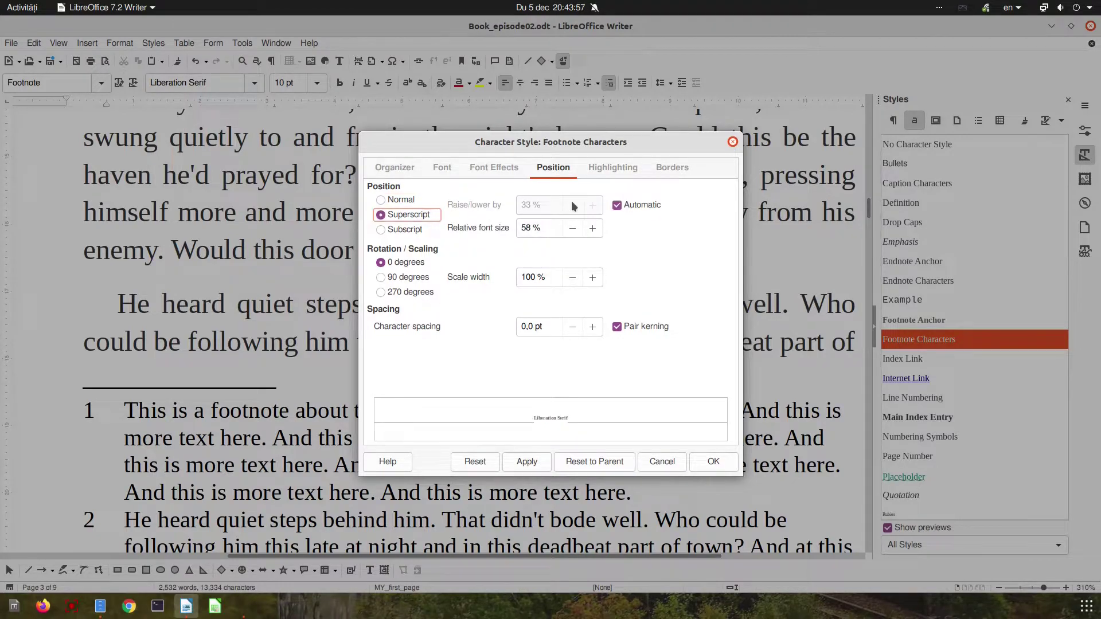
left_click(601, 169)
left_click(660, 171)
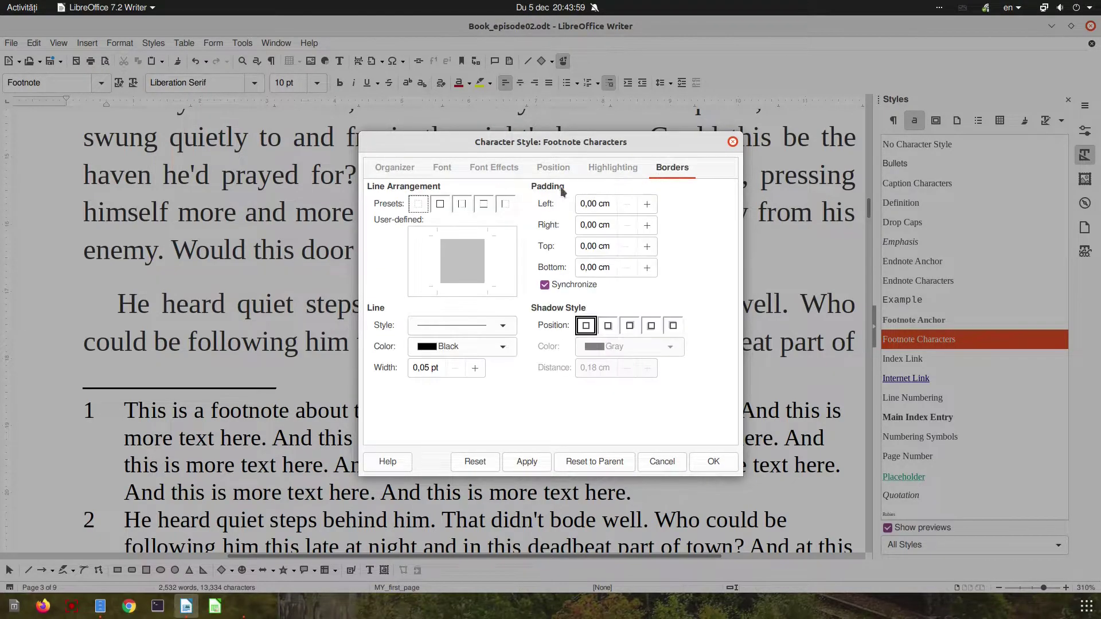
left_click(548, 459)
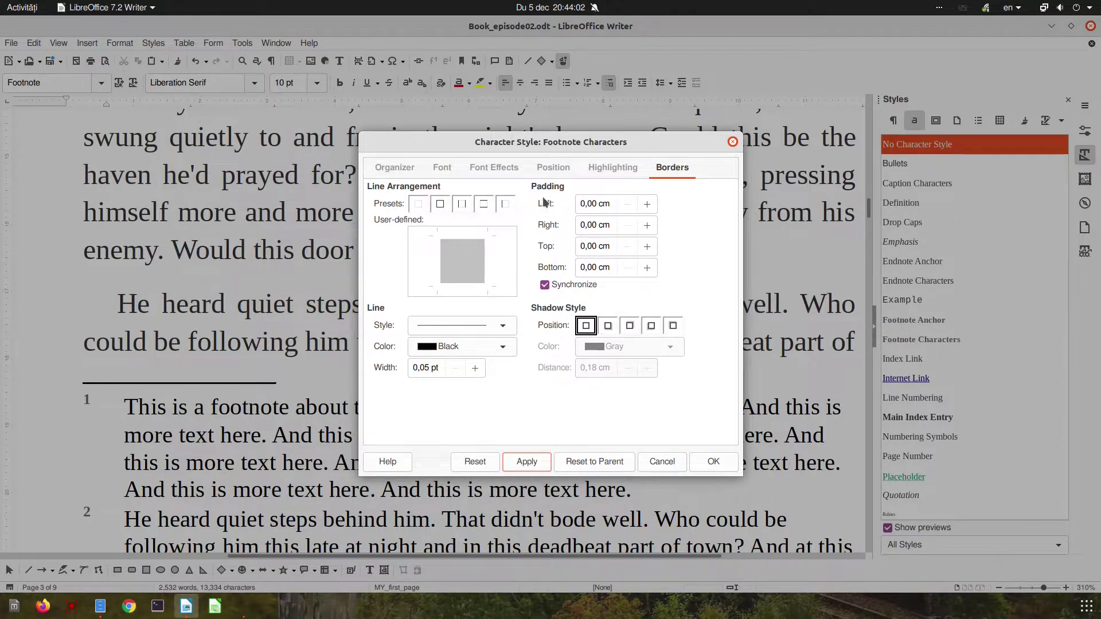
Set the Footnote Characters style's font size to 14 pt and apply it.
left_click(503, 169)
left_click(442, 170)
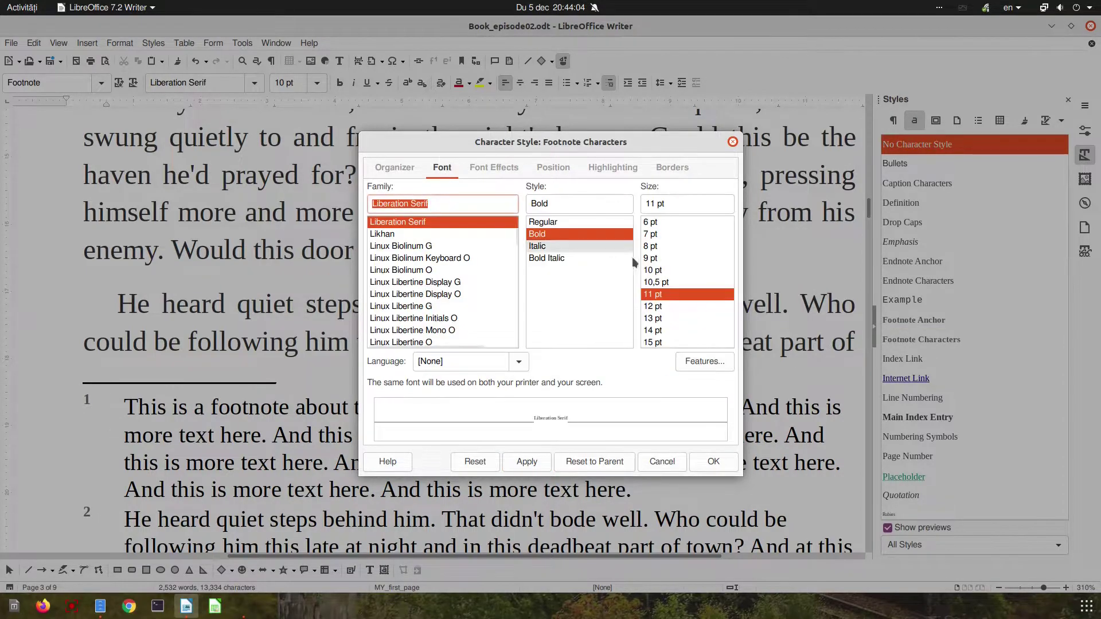
left_click(654, 330)
left_click(533, 460)
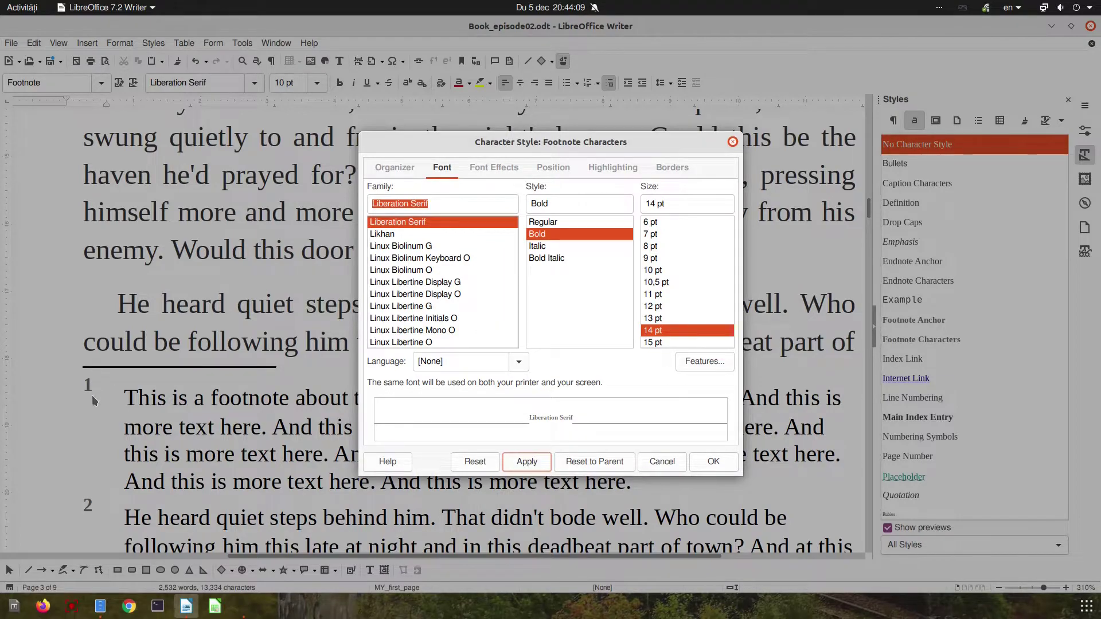
Return the Footnote Characters style to Normal position, set its font size to 12 pt, and apply both changes.
left_click(497, 169)
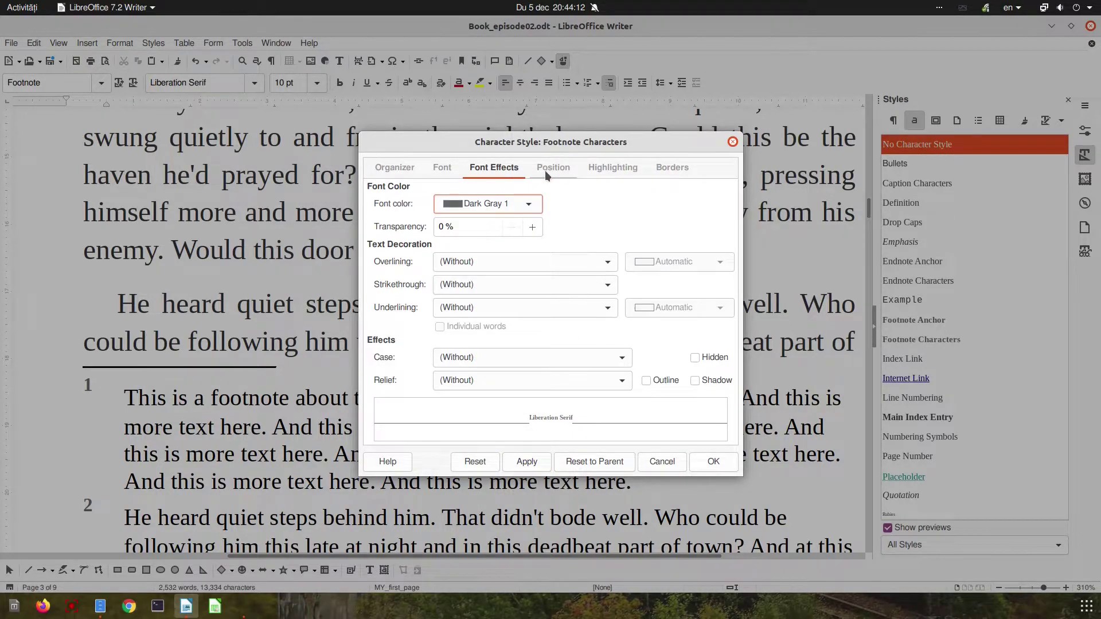
left_click(545, 170)
left_click(451, 201)
left_click(508, 171)
left_click(453, 171)
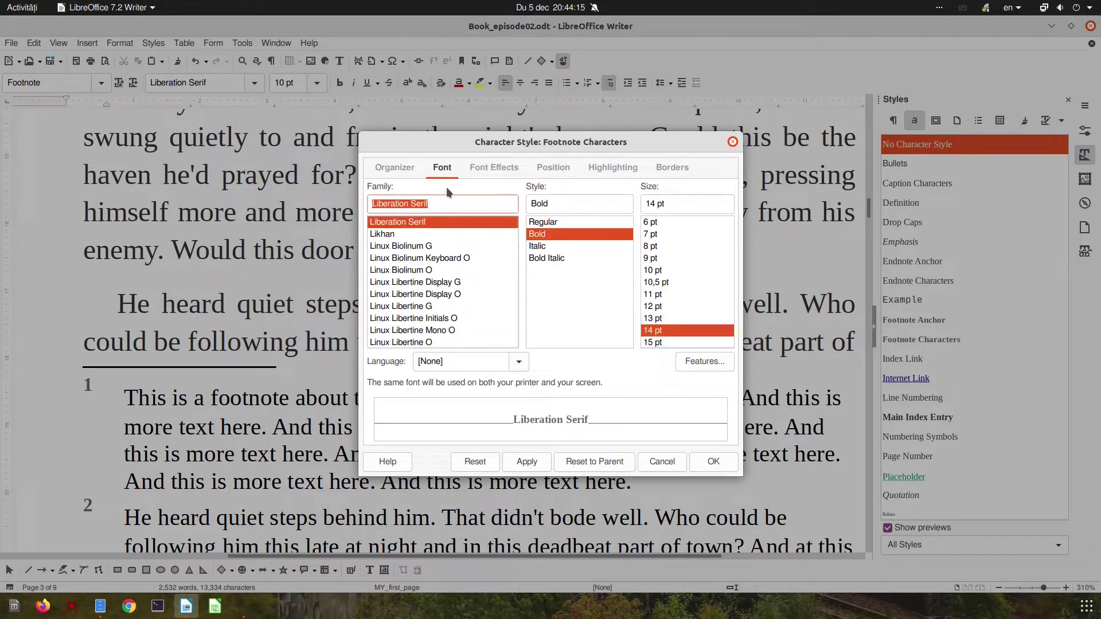
left_click(652, 306)
left_click(527, 462)
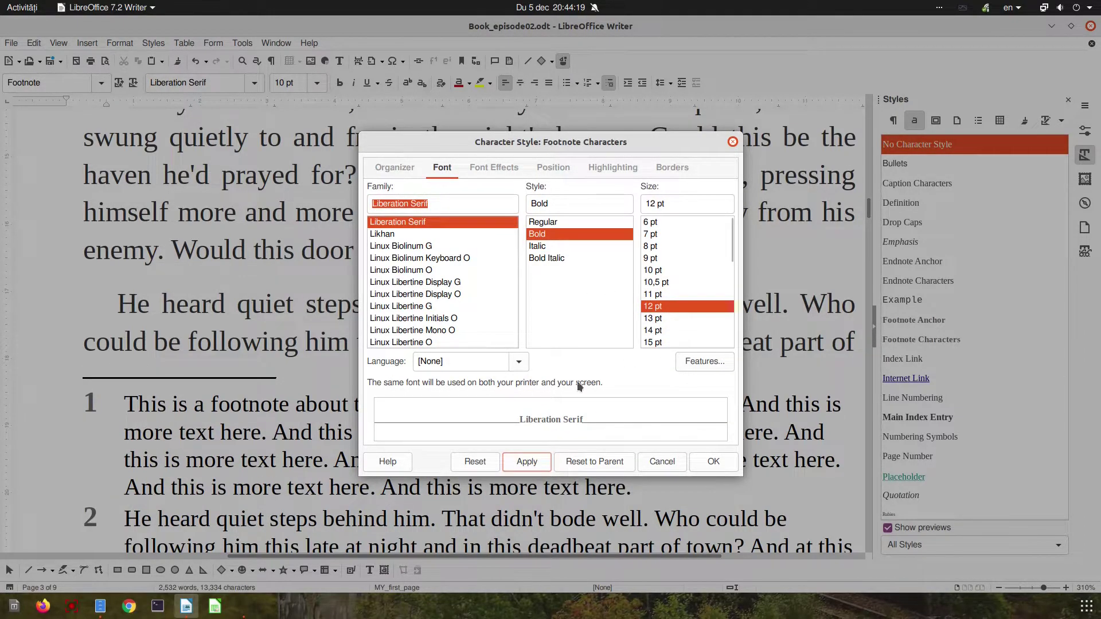
Set the Footnote Characters font size to 10 pt, confirm the style, and place the cursor in the first footnote's text.
left_click(654, 271)
left_click(527, 461)
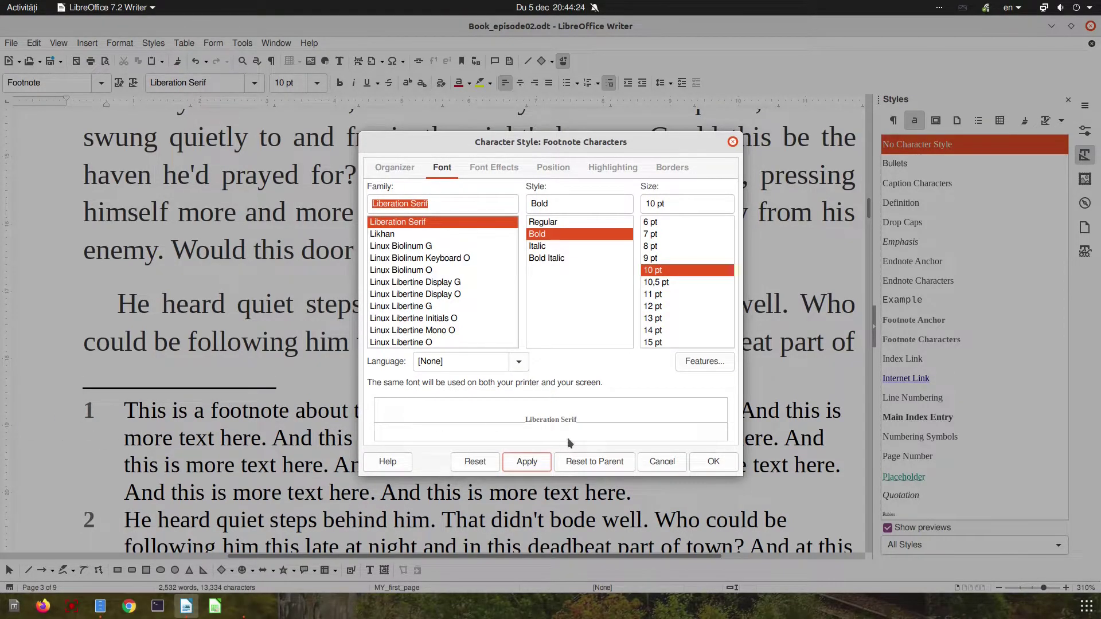
left_click(699, 461)
scroll(211, 264, "down", 5)
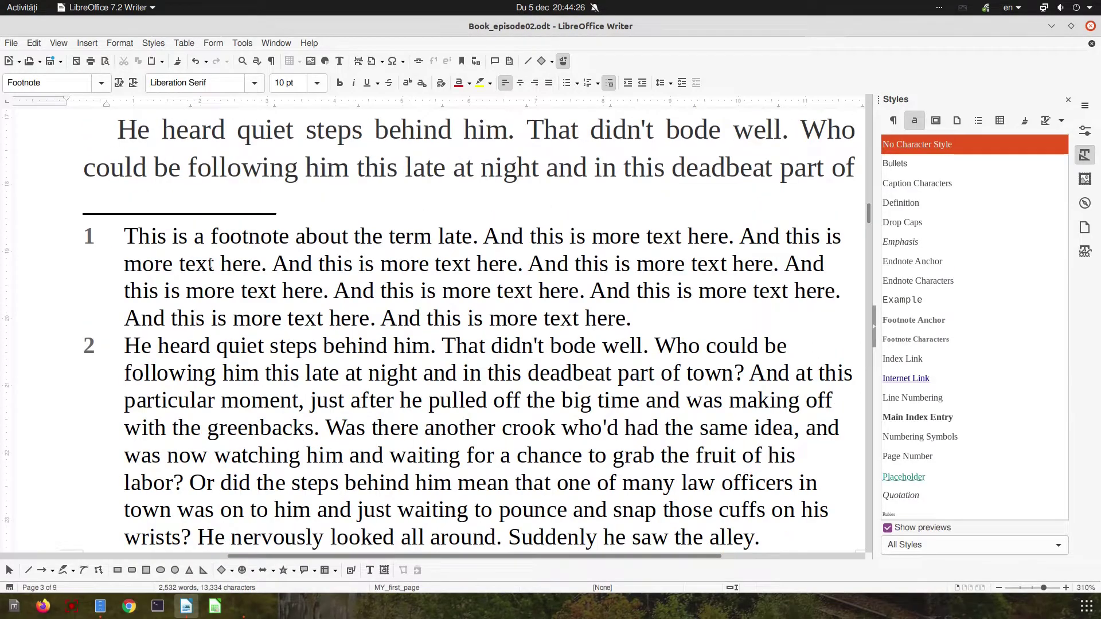
left_click_drag(133, 233, 753, 343)
left_click(753, 343)
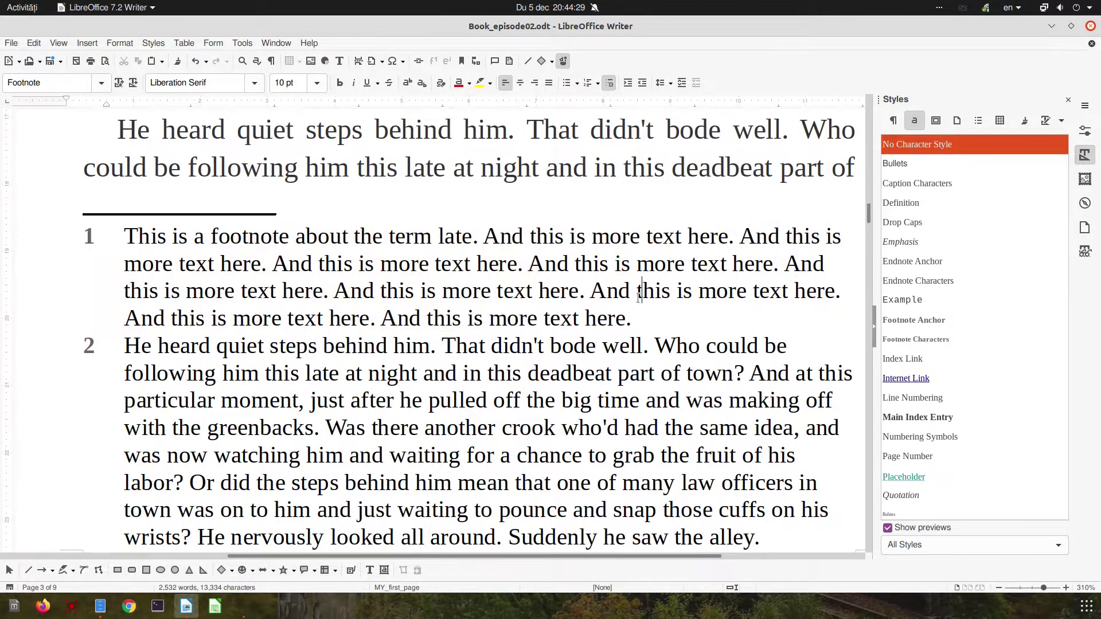
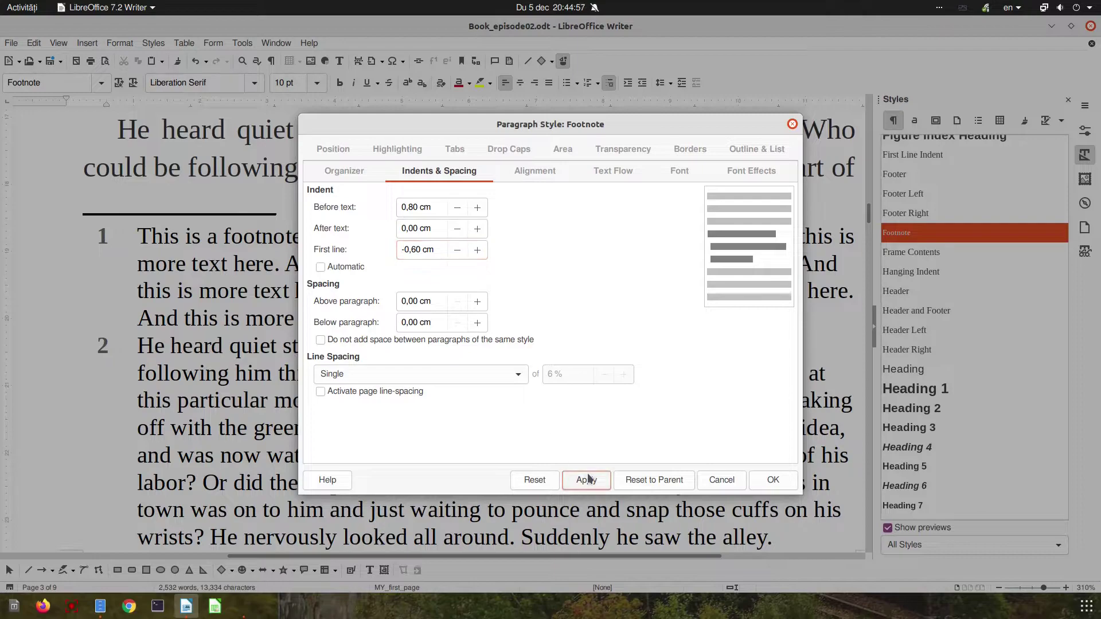
Set the Footnote paragraph style's first line indent to -0,70 cm and its before text indent to 1,30 cm, applying both.
left_click(457, 250)
left_click(586, 480)
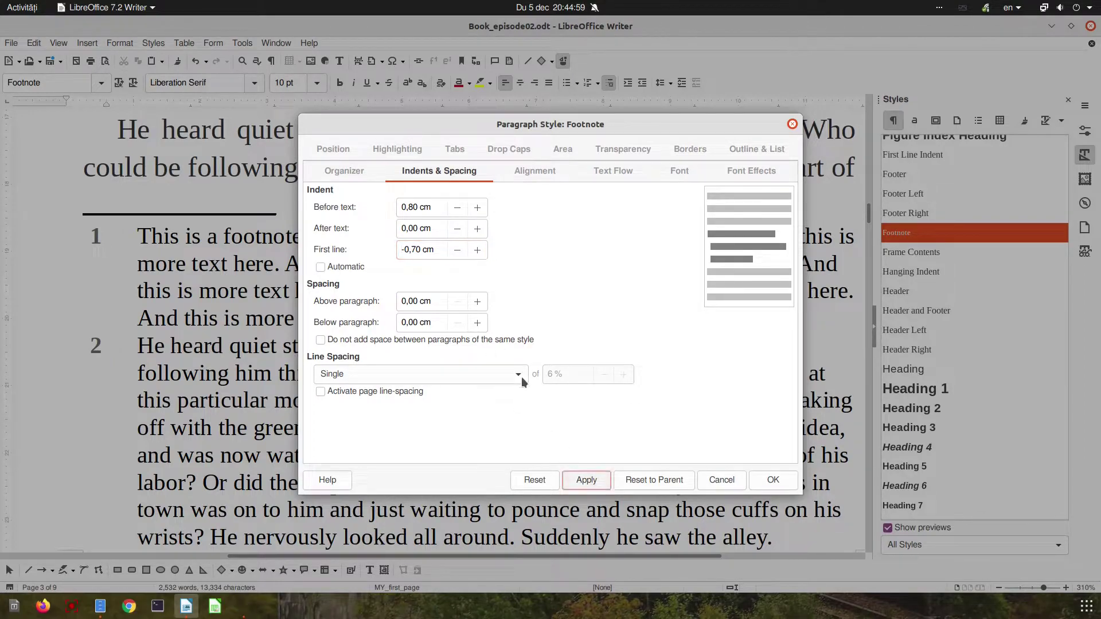
left_click(477, 208)
left_click(477, 208)
left_click(477, 208)
left_click(477, 207)
left_click(477, 207)
left_click(584, 480)
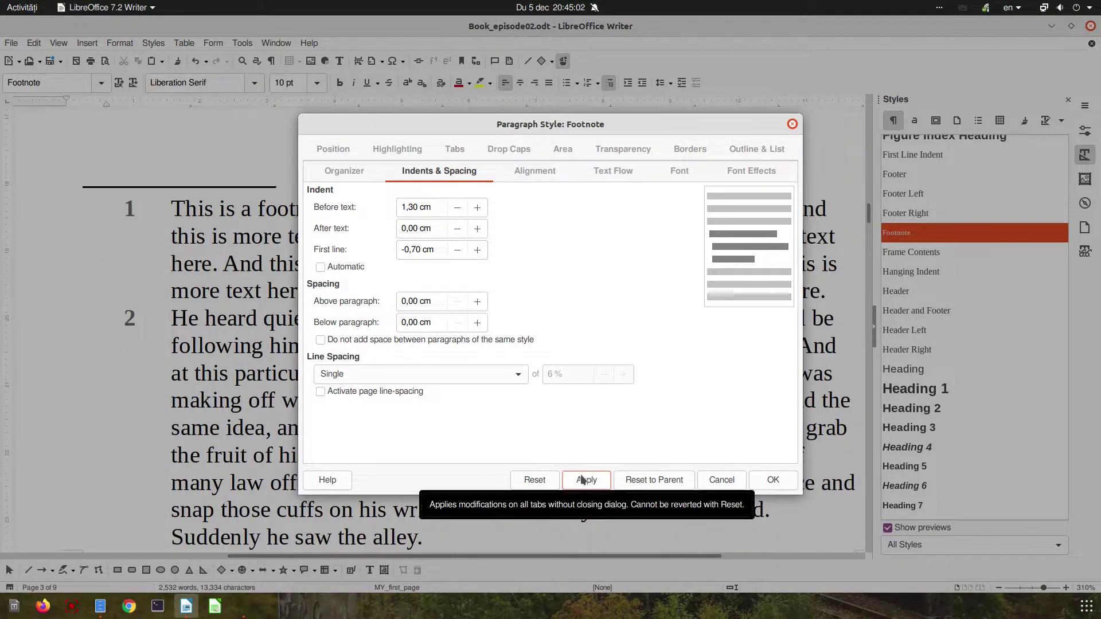
Try before text indents of 0,70 cm, 0,60 cm and 0,50 cm in the Footnote paragraph style, applying each one.
left_click(477, 208)
left_click(457, 207)
left_click(458, 207)
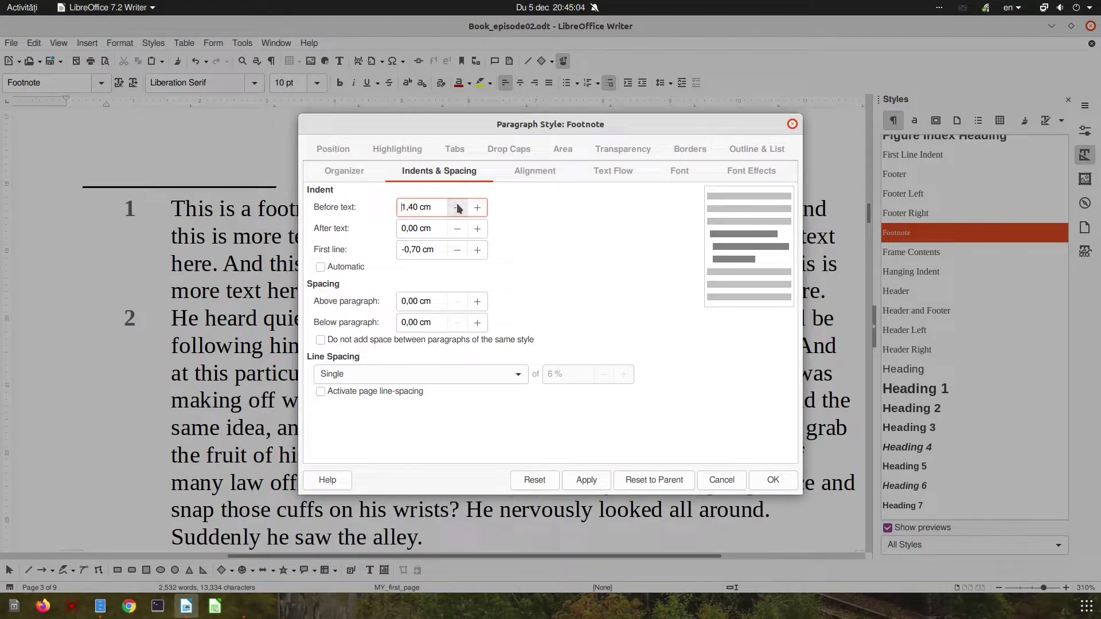
left_click(457, 207)
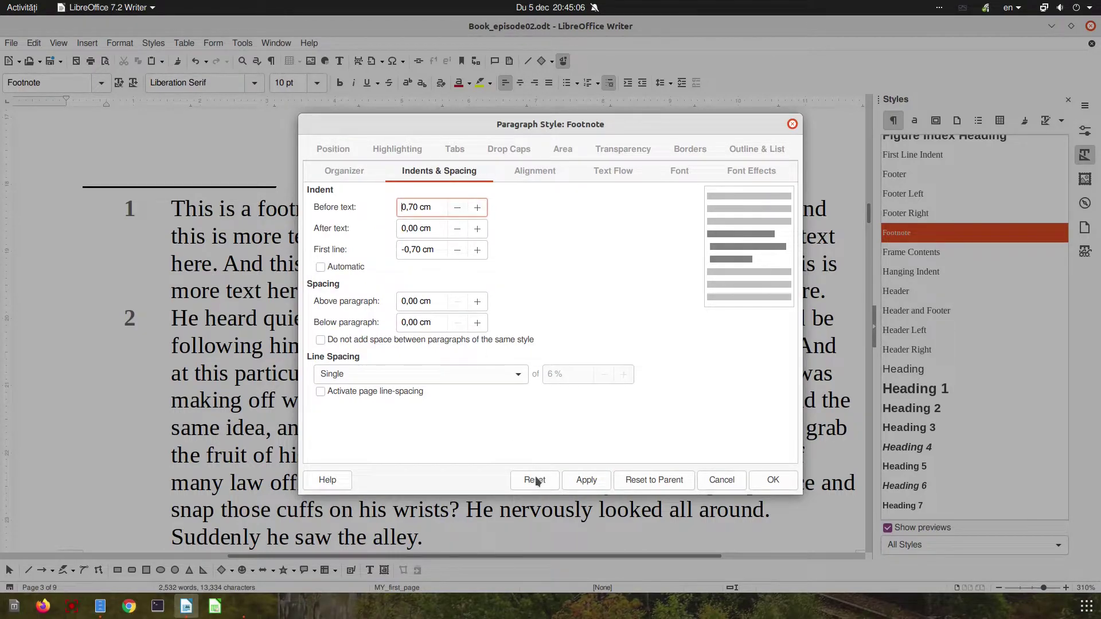
left_click(582, 480)
left_click(457, 208)
left_click(584, 480)
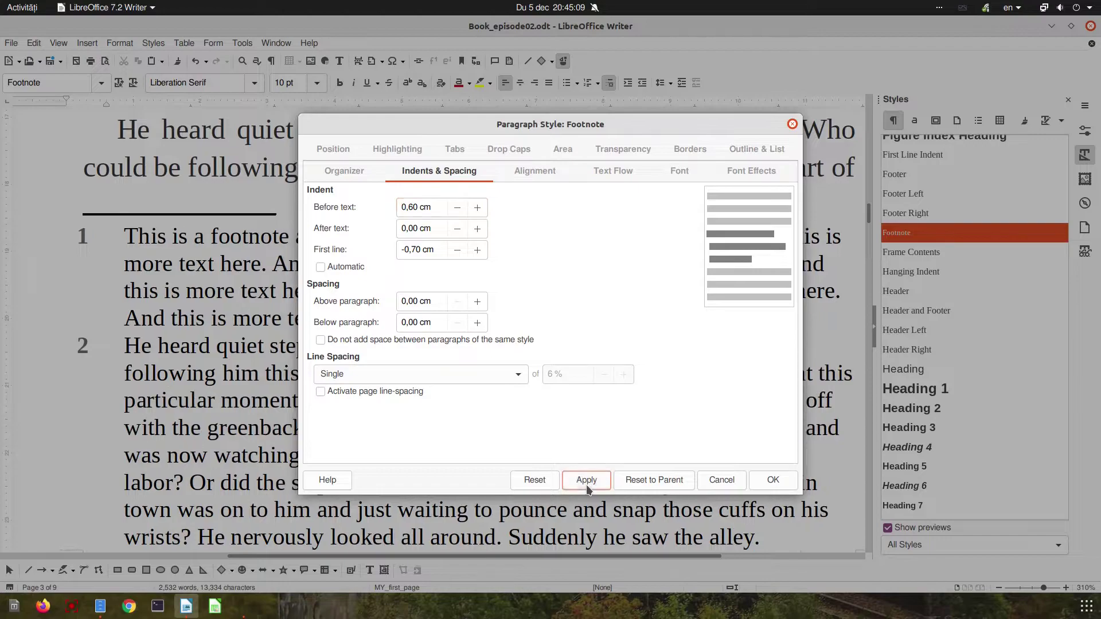
left_click(457, 208)
left_click(588, 482)
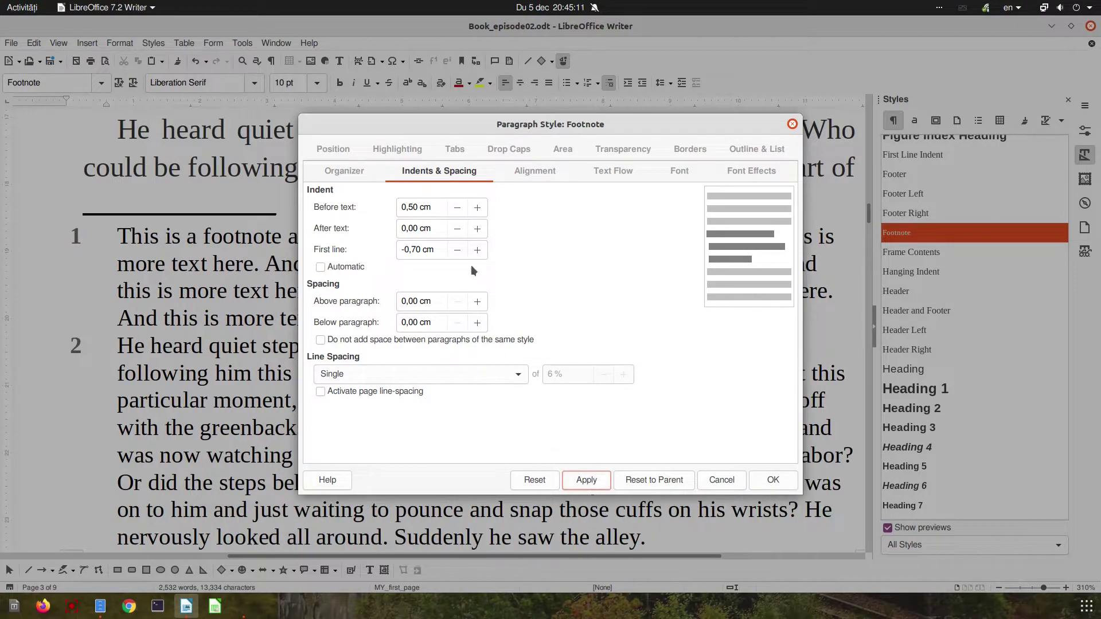
Increase the Footnote style's before text indent to 0,70 cm and on to 0,80 cm, applying each value.
left_click(477, 208)
left_click(478, 208)
left_click(593, 479)
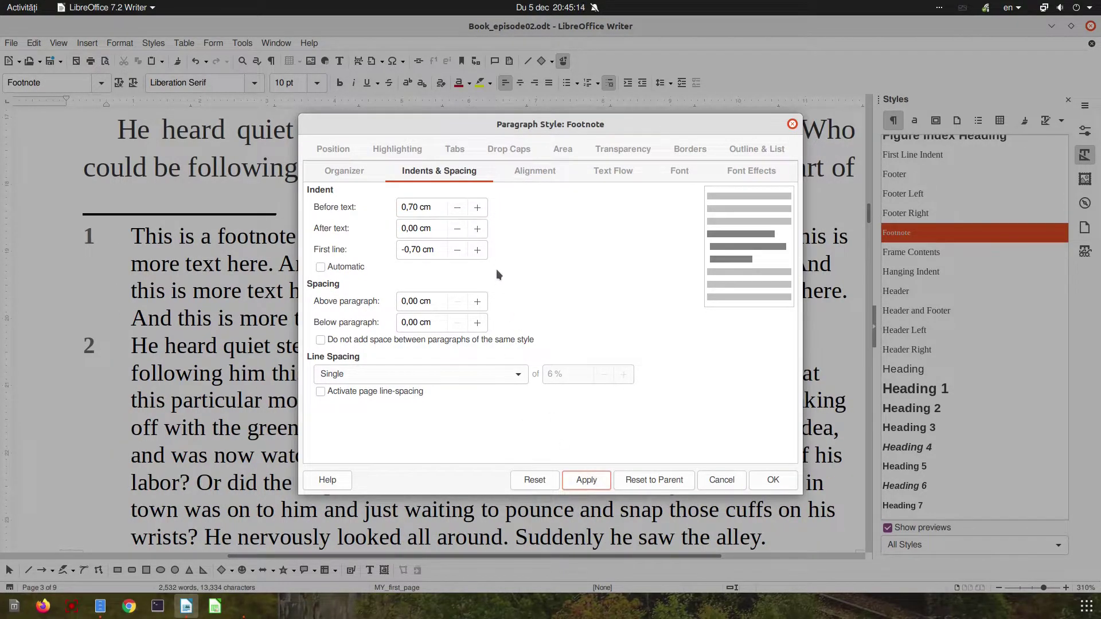
left_click(478, 210)
left_click(599, 486)
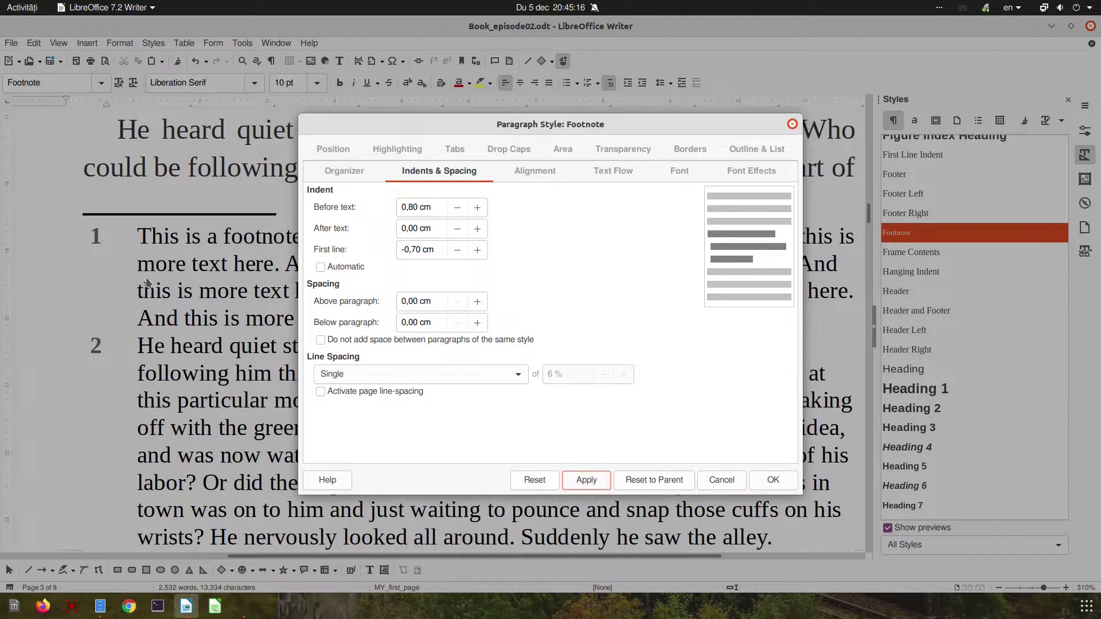
Set the Footnote style's alignment to Justified, keeping Start as the last line option.
left_click(515, 170)
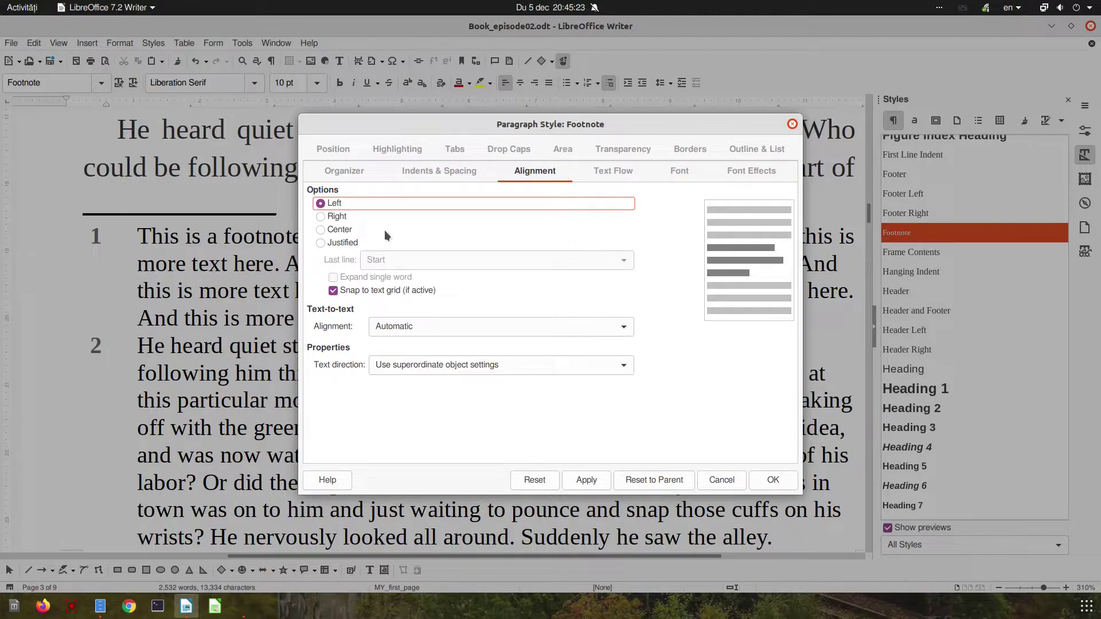
left_click(355, 244)
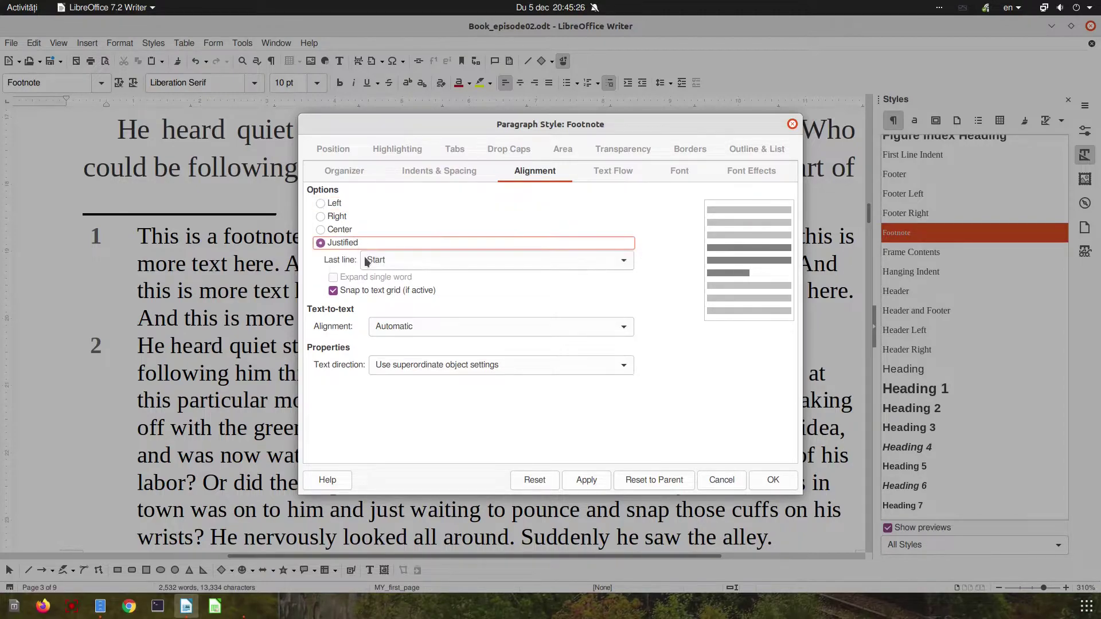
left_click(382, 262)
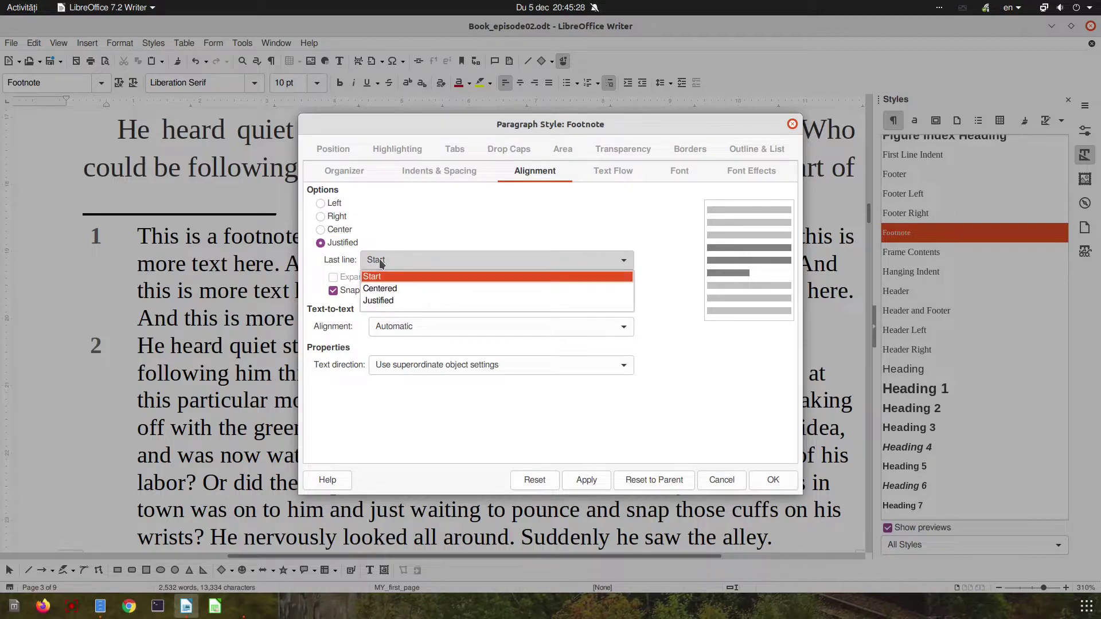
left_click(381, 261)
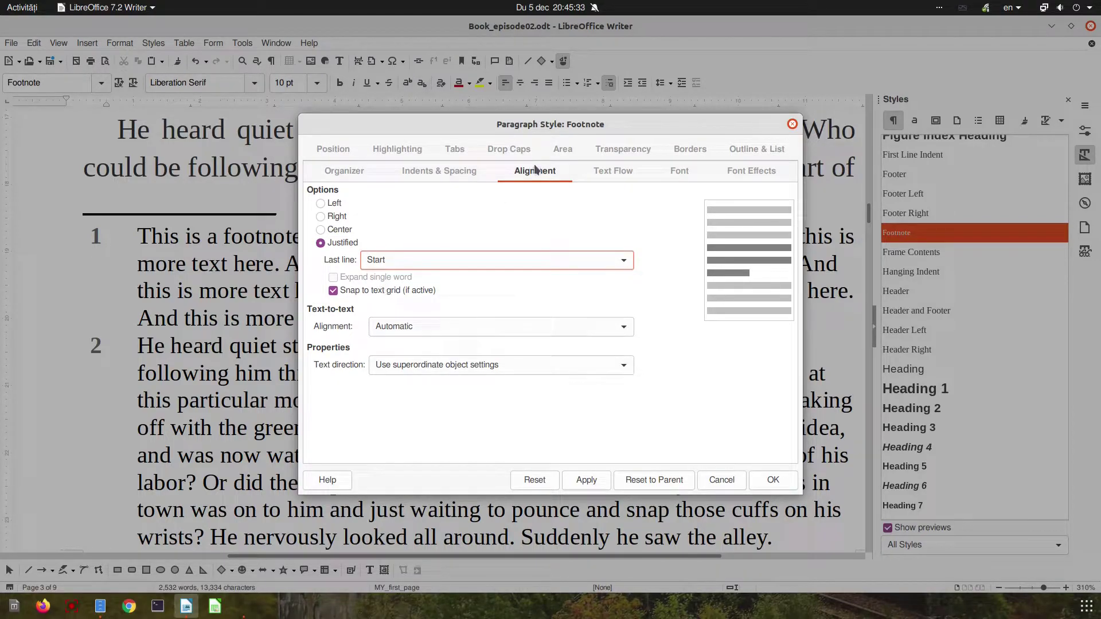
Set the Footnote paragraph style's font size to 9 pt.
left_click(600, 174)
left_click(680, 171)
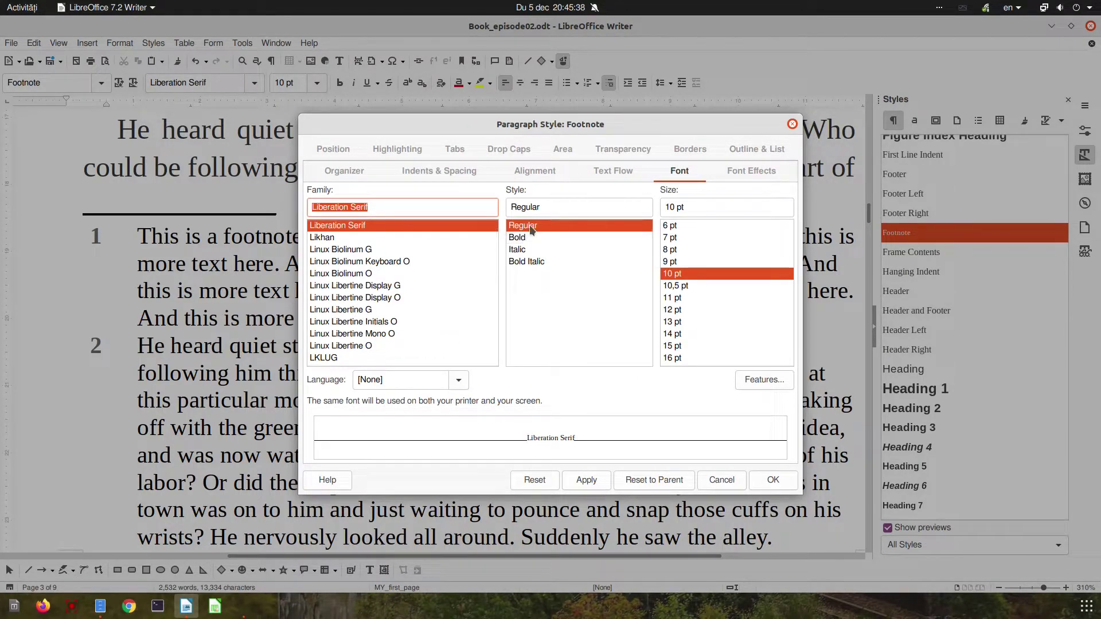
left_click(684, 261)
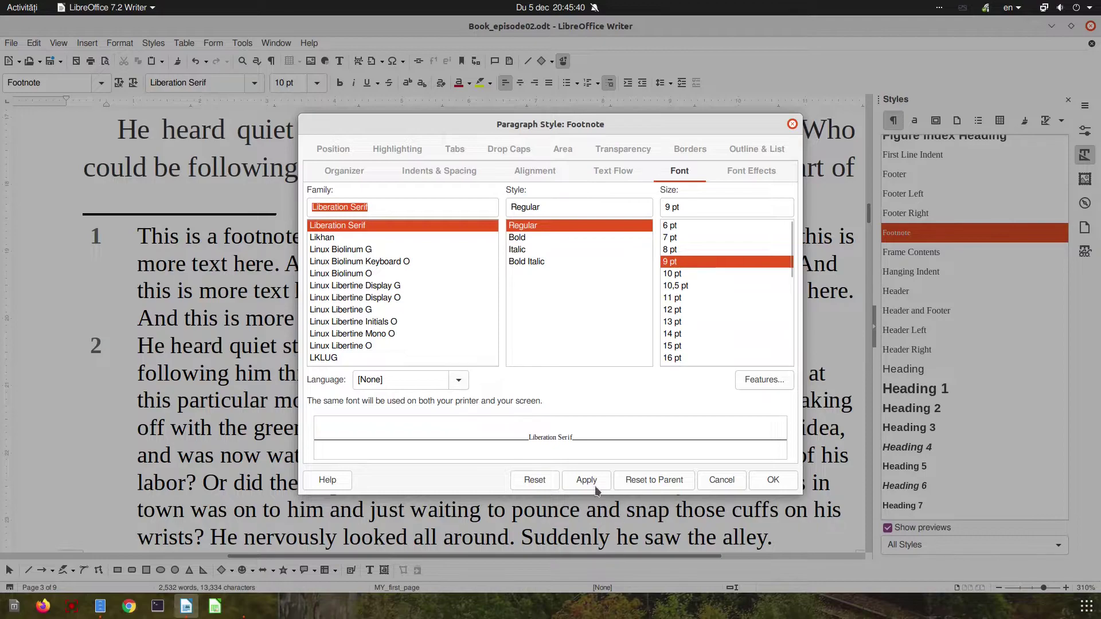
Set the Footnote style's font colour to Dark Gray 1 and apply the changes.
left_click(751, 171)
left_click(469, 207)
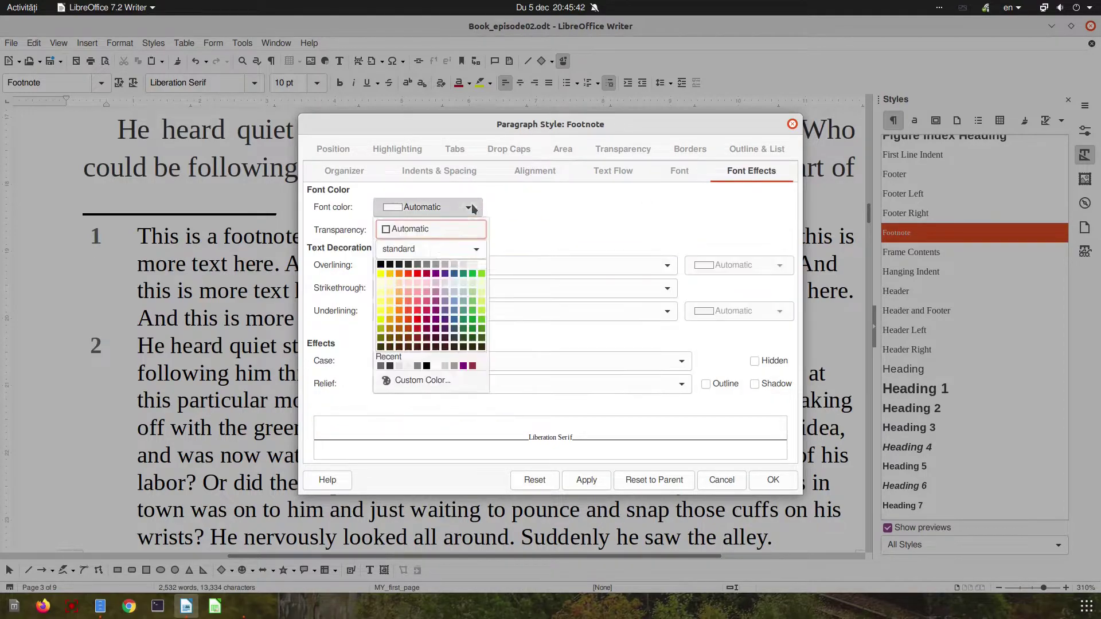
left_click(425, 266)
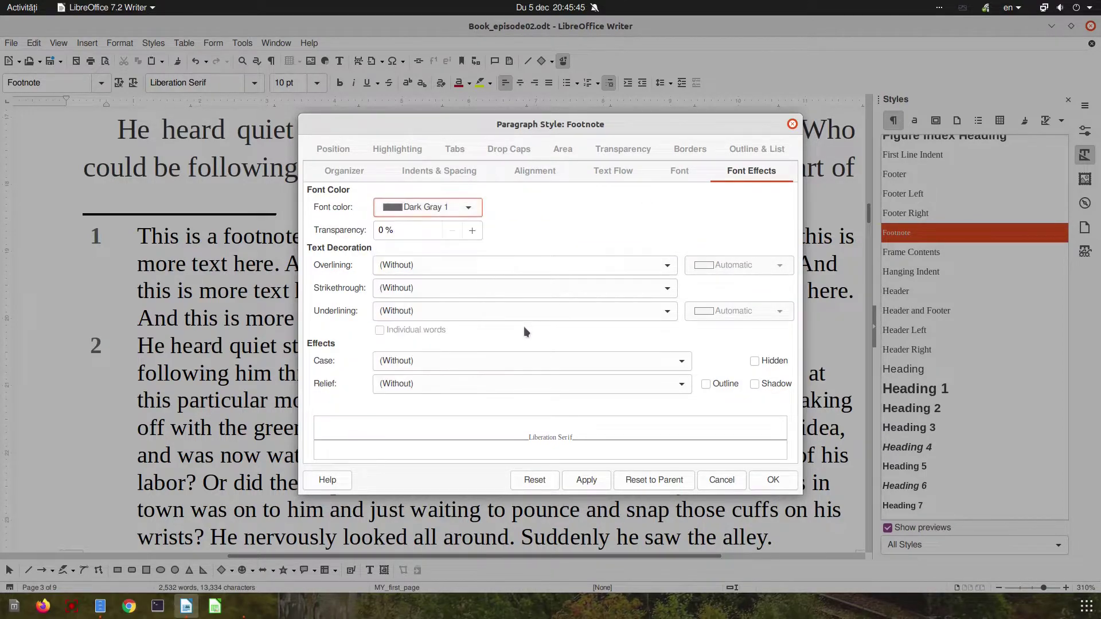
left_click(597, 480)
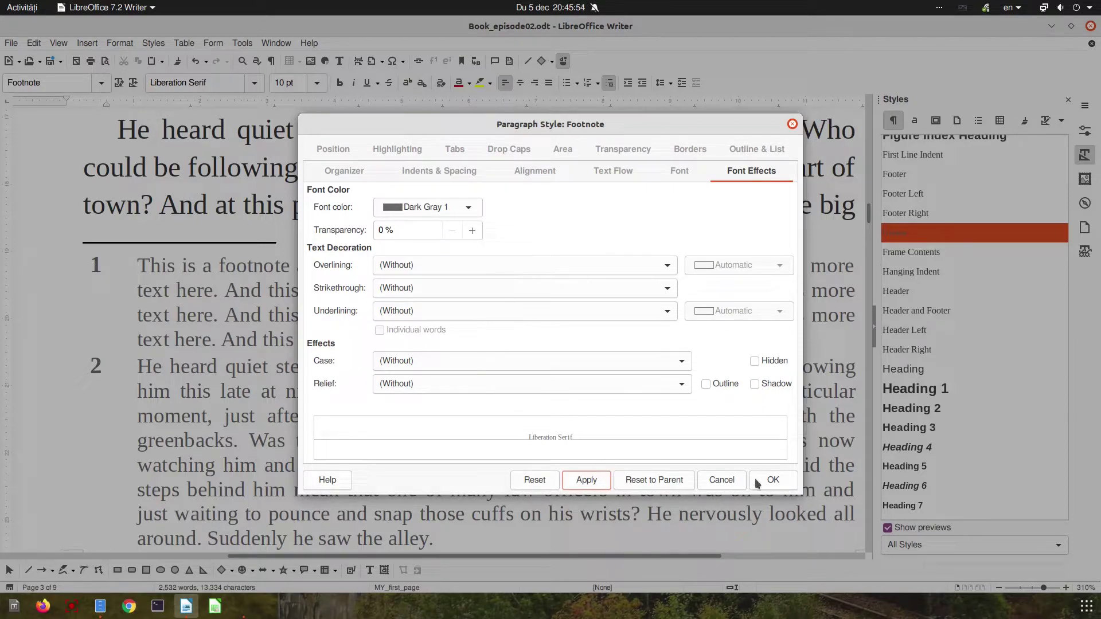
Set the Footnote style's font size to 10 pt, apply it, and confirm the style.
left_click(682, 172)
left_click(676, 274)
left_click(585, 481)
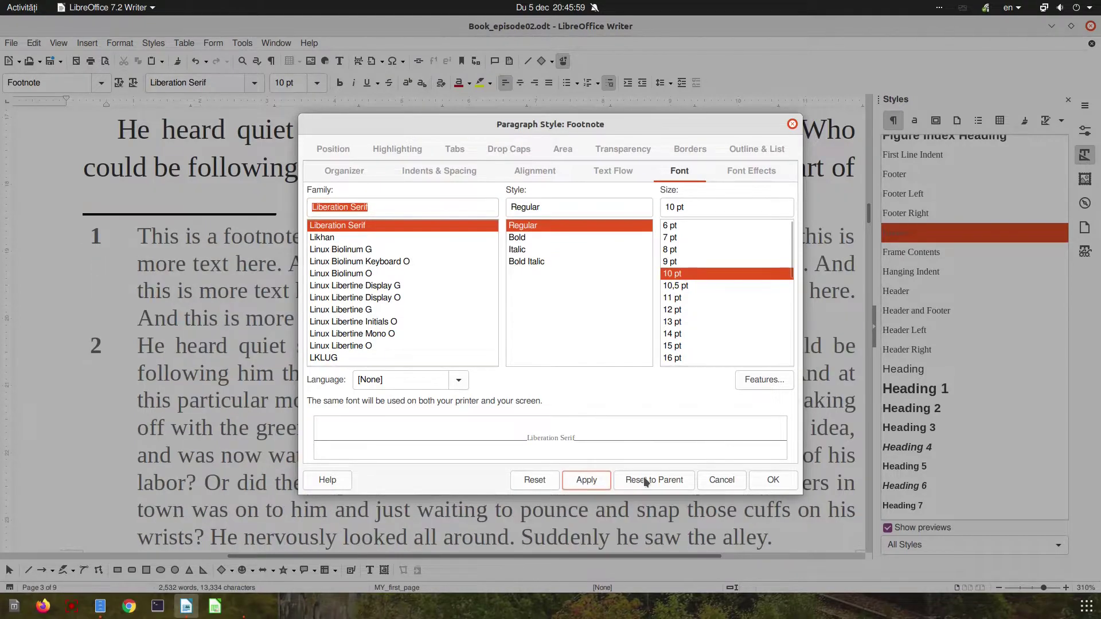
left_click(772, 481)
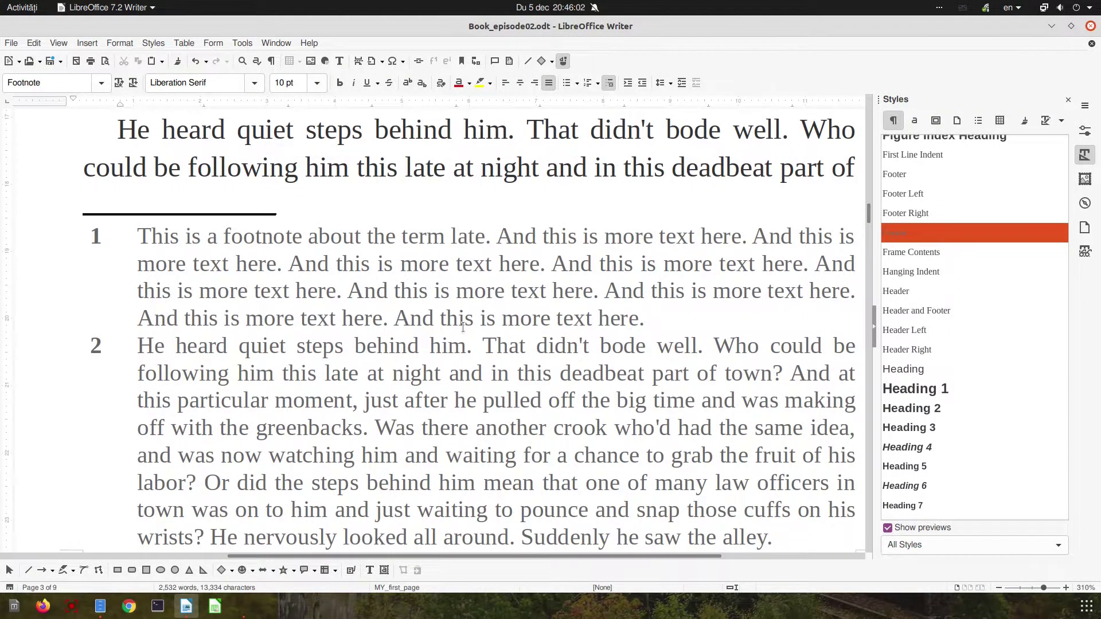
Reopen the Footnote paragraph style and increase its below paragraph spacing to 0,10 cm and on to 0,20 cm, applying each value.
right_click(930, 232)
key("Escape")
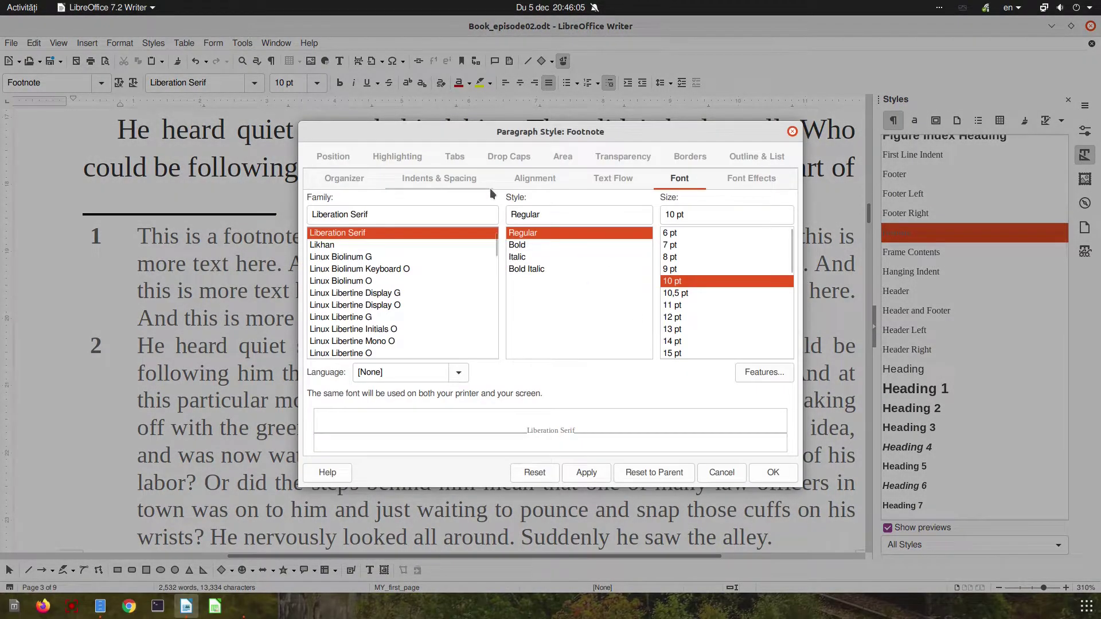
left_click(453, 179)
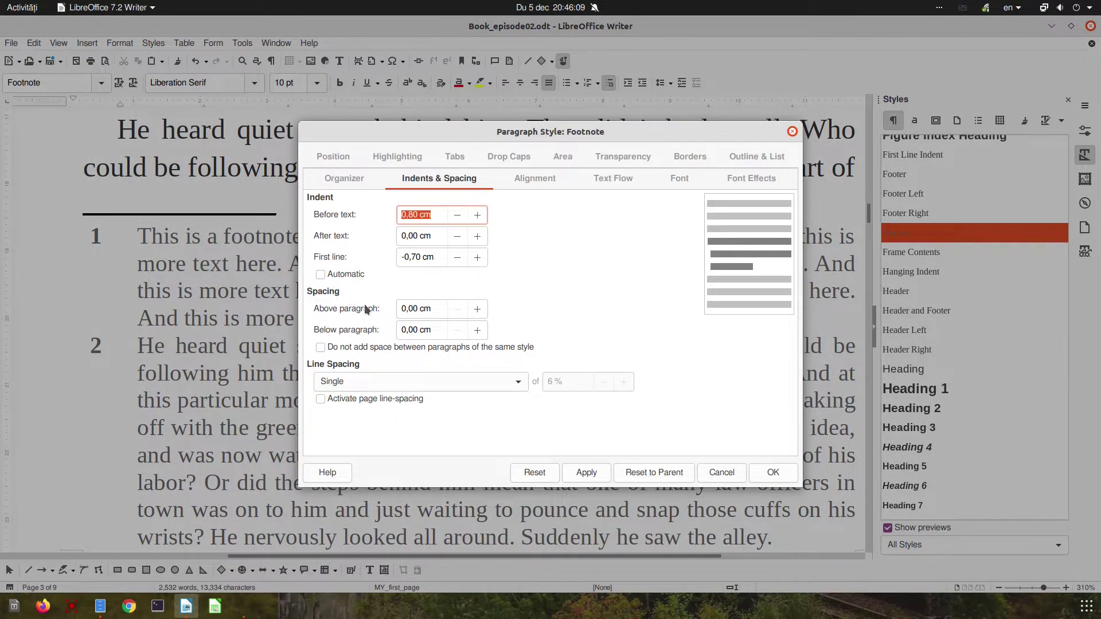
left_click(477, 330)
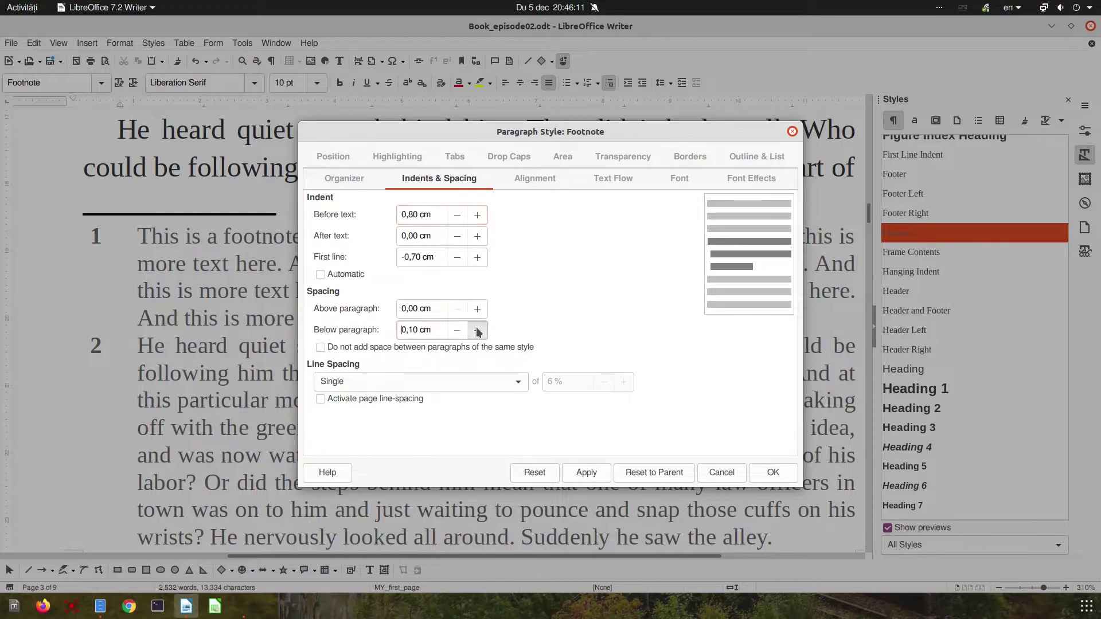
left_click(576, 472)
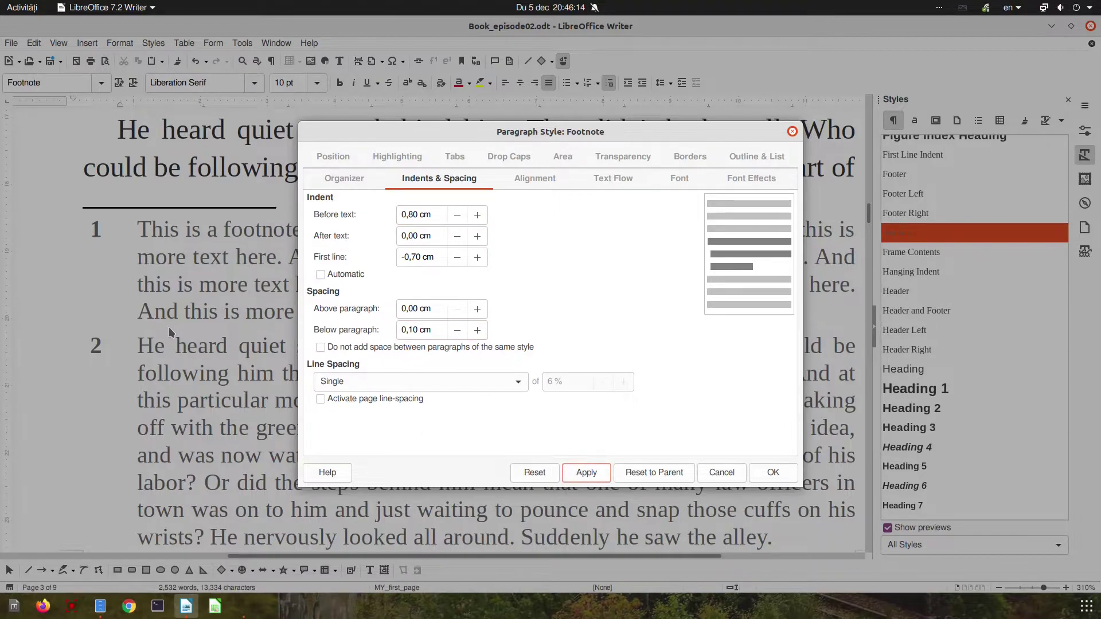
left_click(477, 330)
left_click(586, 473)
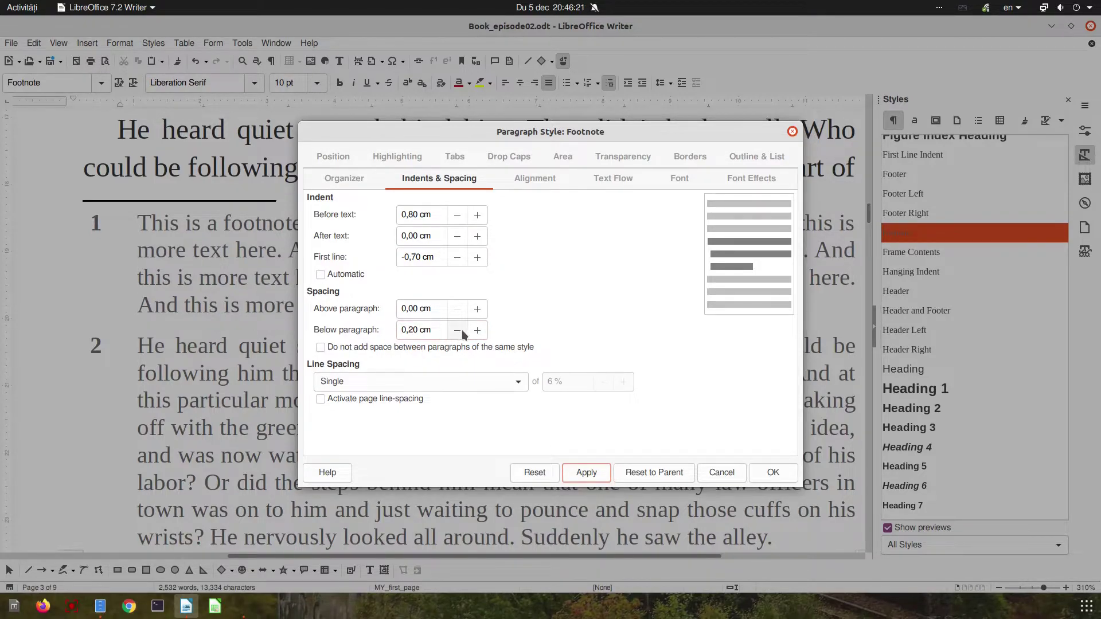
Apply 1.15 Lines line spacing to the Footnote style, set its below paragraph spacing to 0,10 cm, and confirm the style.
left_click(393, 382)
left_click(374, 409)
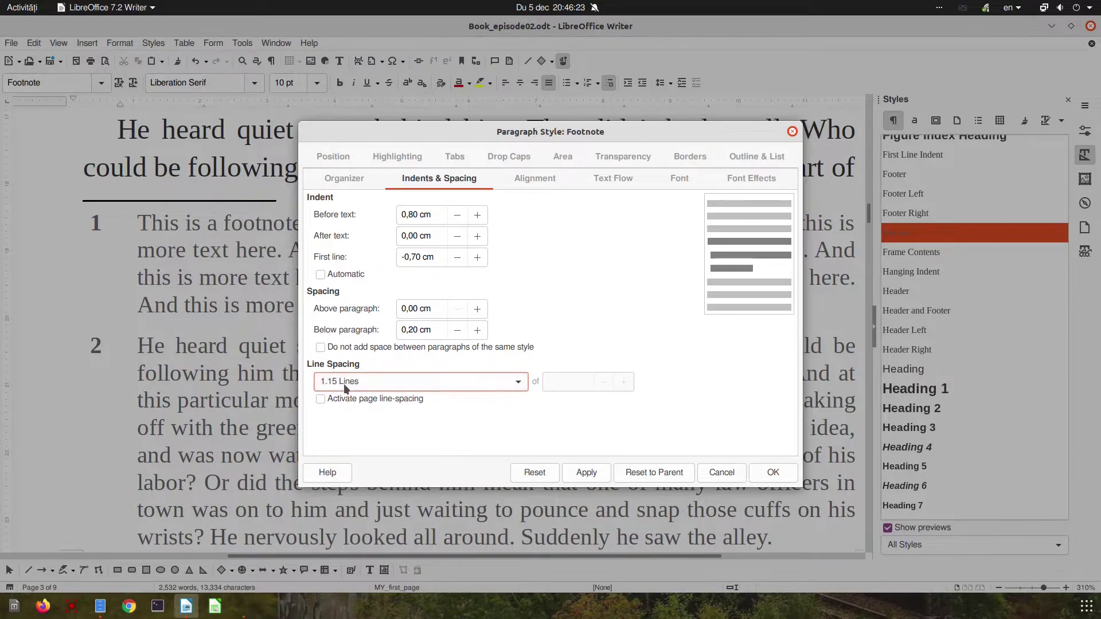
left_click(587, 472)
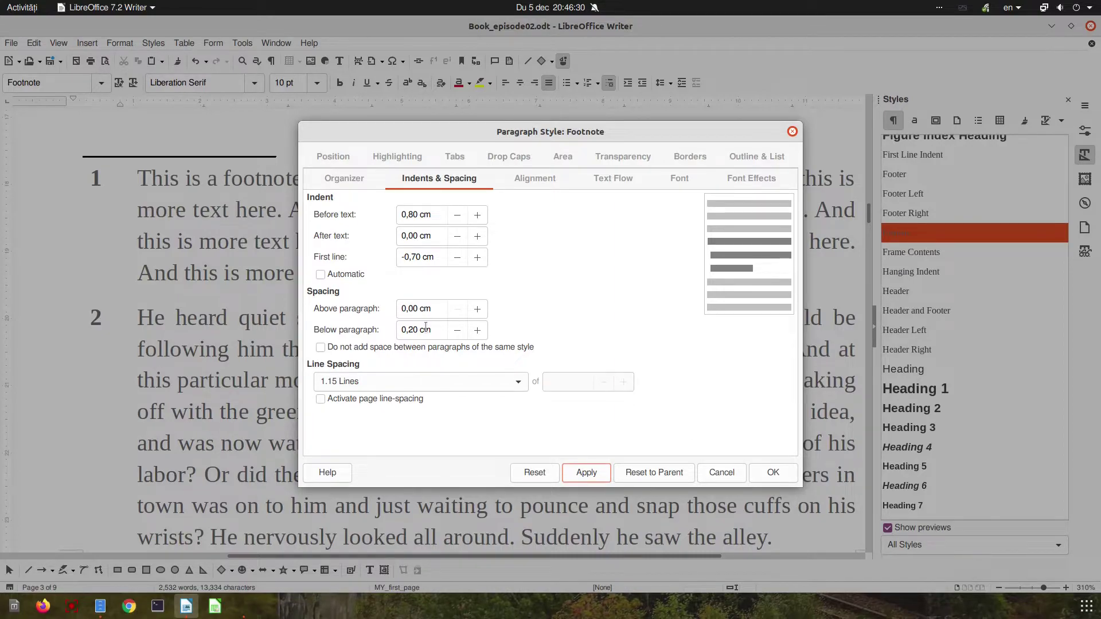
left_click(457, 330)
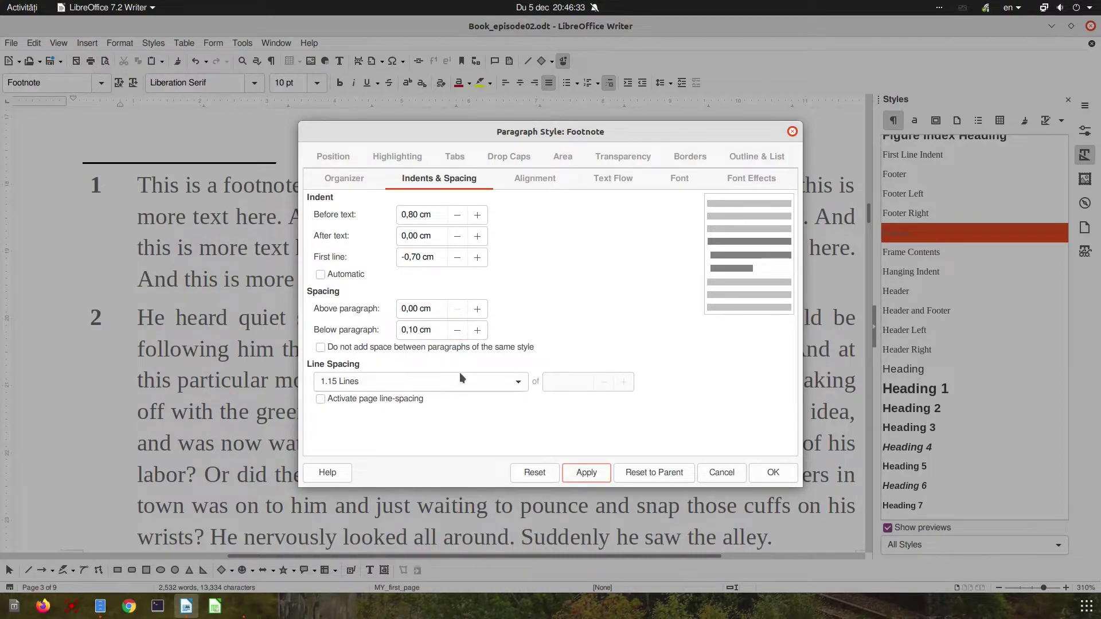
left_click(773, 472)
Add a Light Gray 5 bottom border 0,30 pt wide to the Footnote paragraph style, apply it, and confirm the style.
right_click(943, 236)
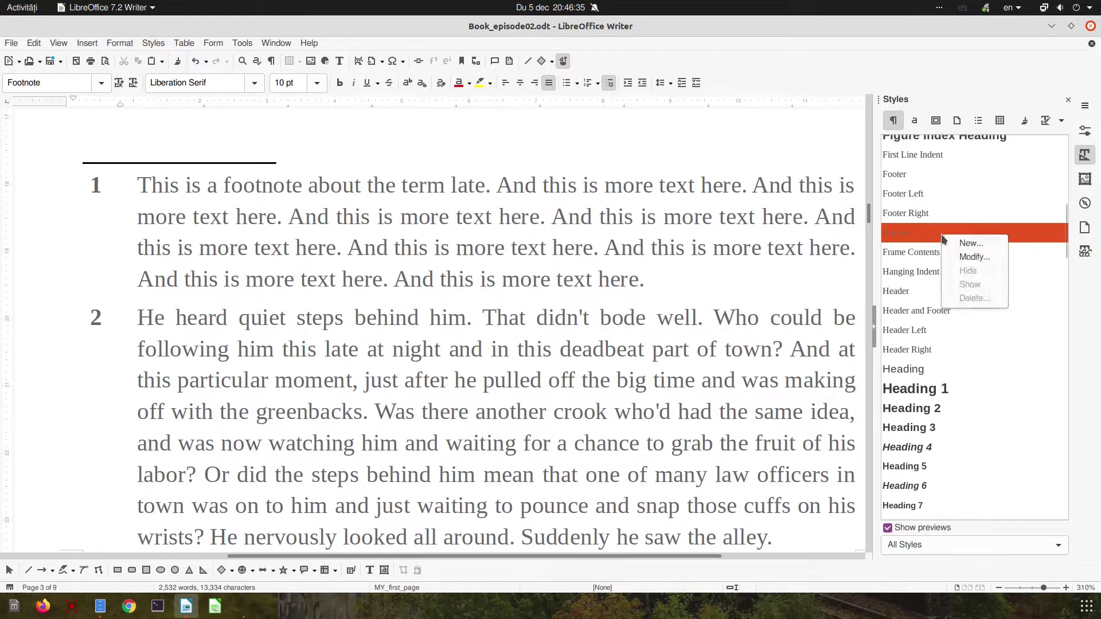
left_click(975, 257)
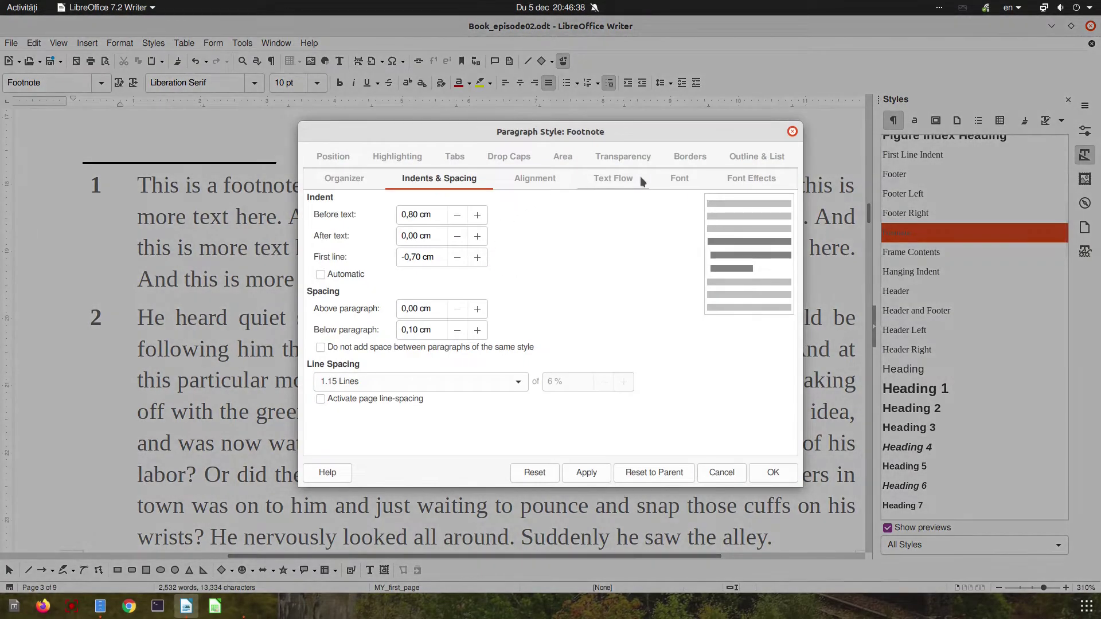
left_click(697, 158)
left_click(405, 346)
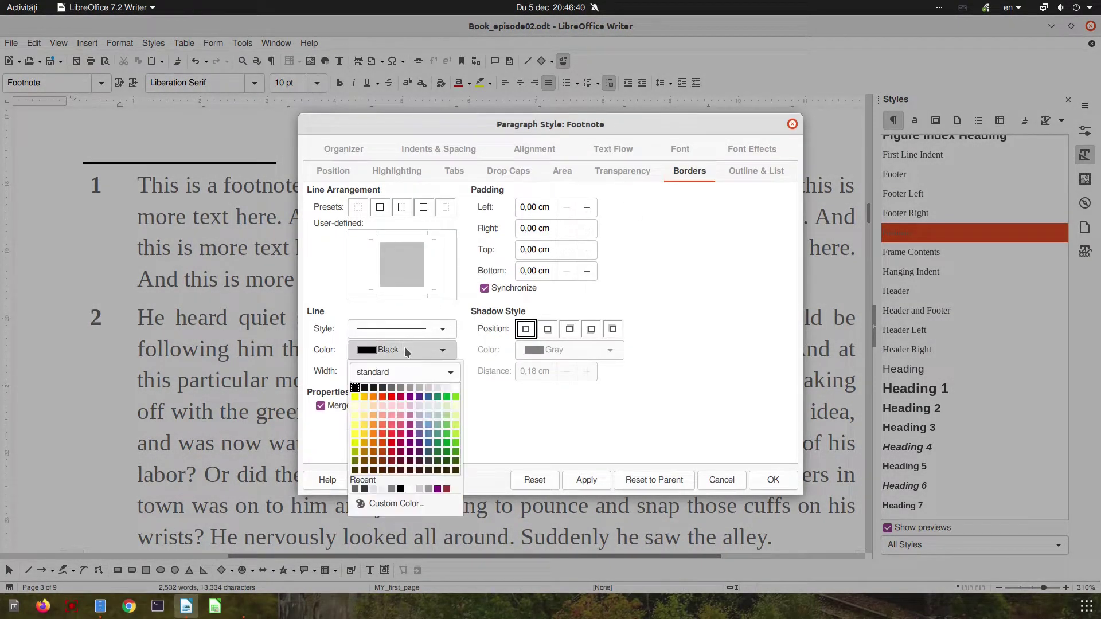
left_click(445, 387)
left_click(417, 337)
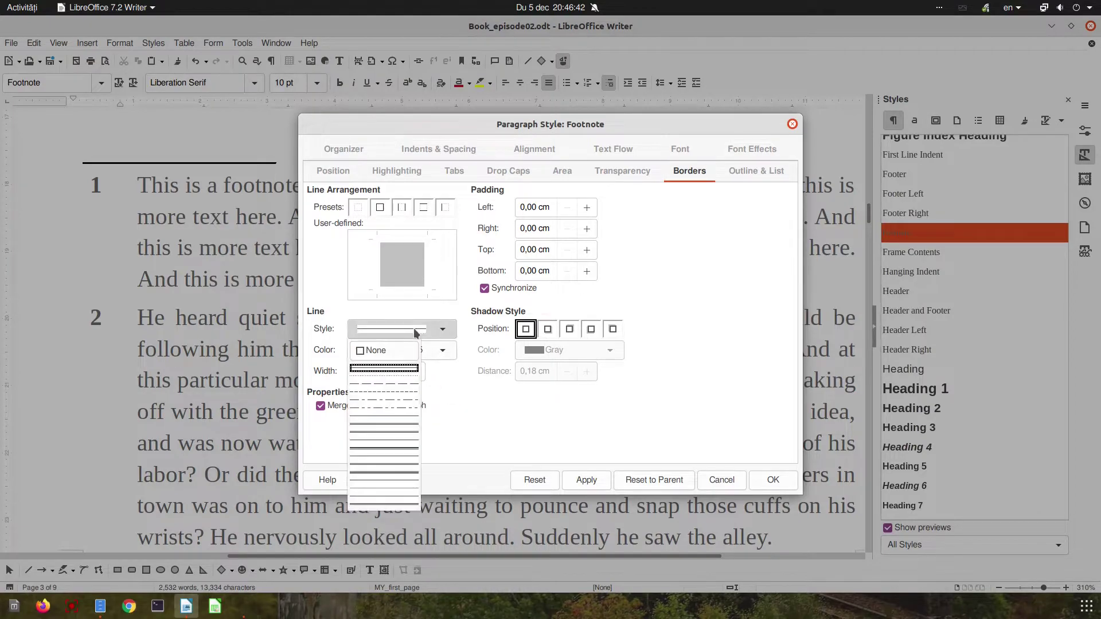
left_click(418, 336)
left_click(391, 374)
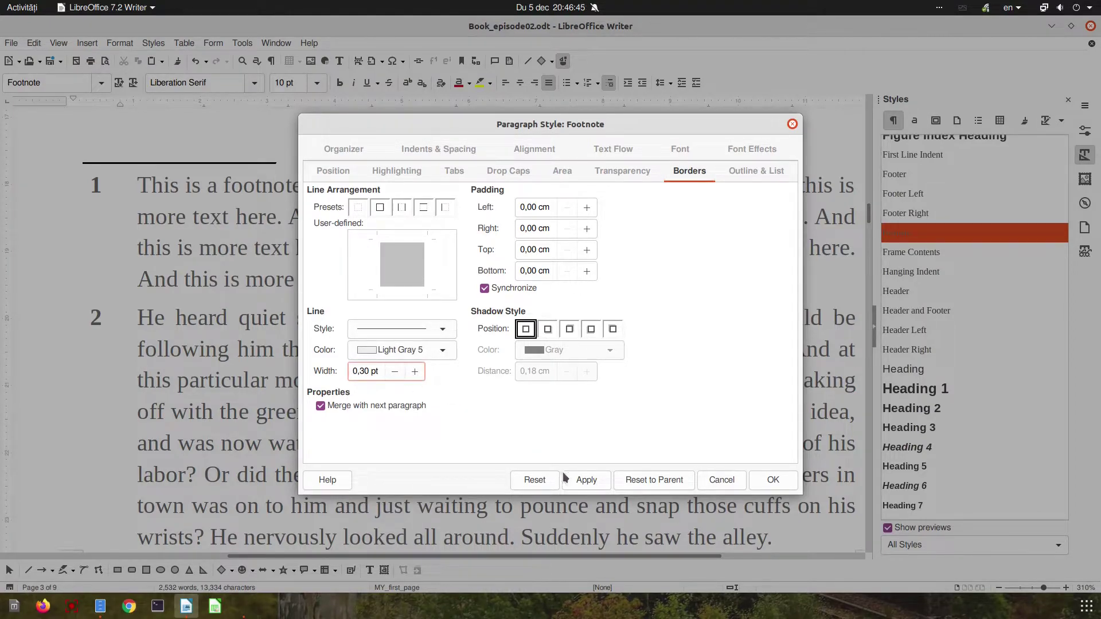
left_click(401, 291)
left_click(586, 480)
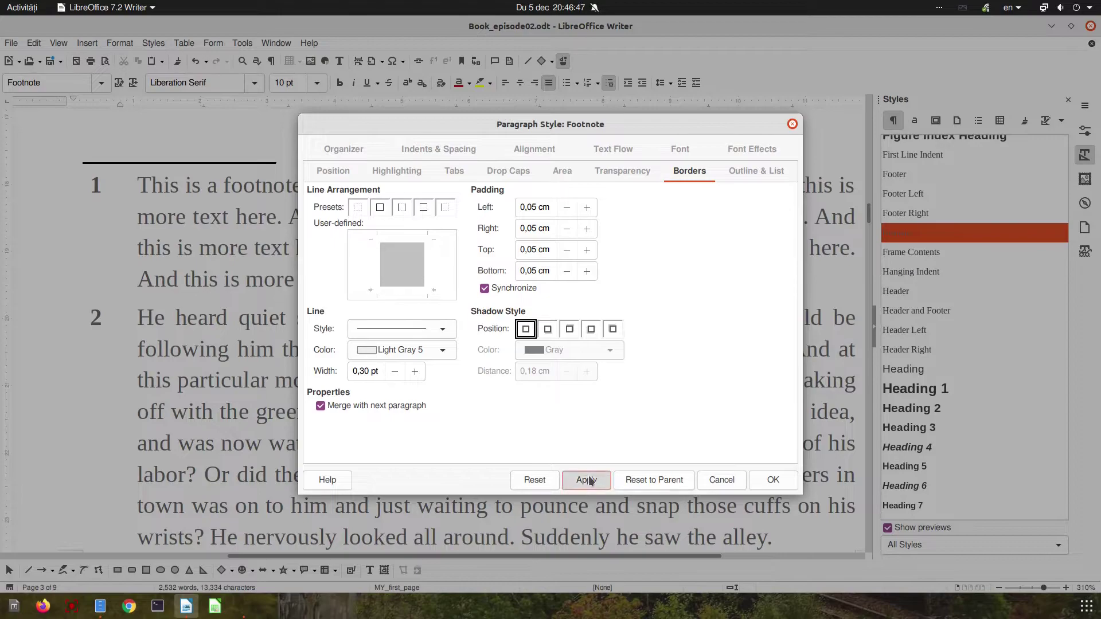
left_click(759, 478)
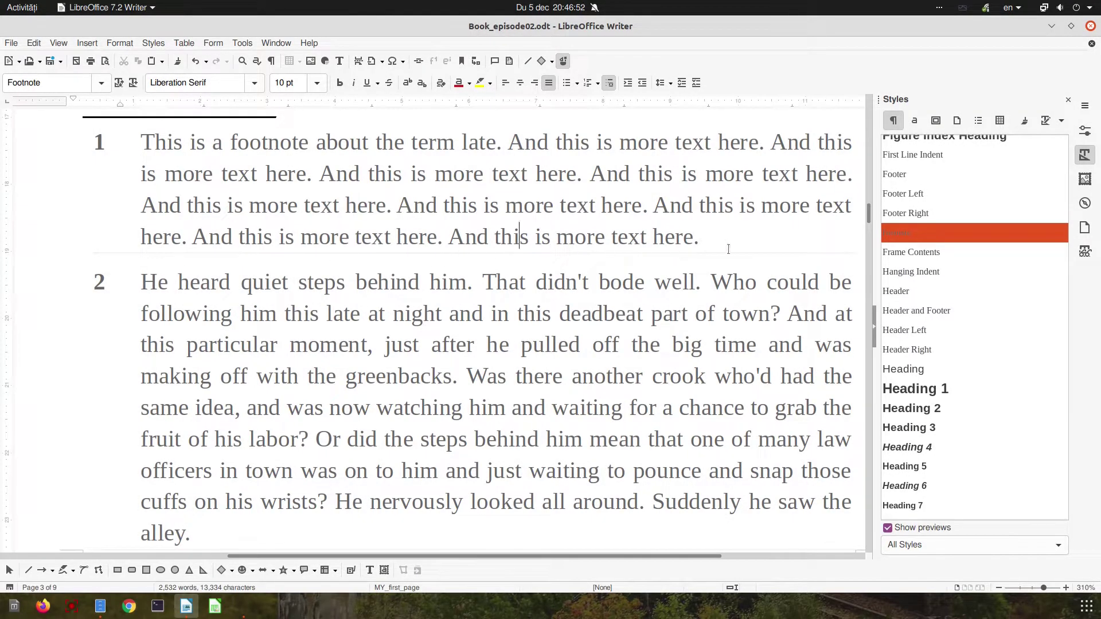
Remove all borders from the Footnote paragraph style, confirm the change, and close the Styles sidebar.
right_click(957, 237)
left_click(956, 256)
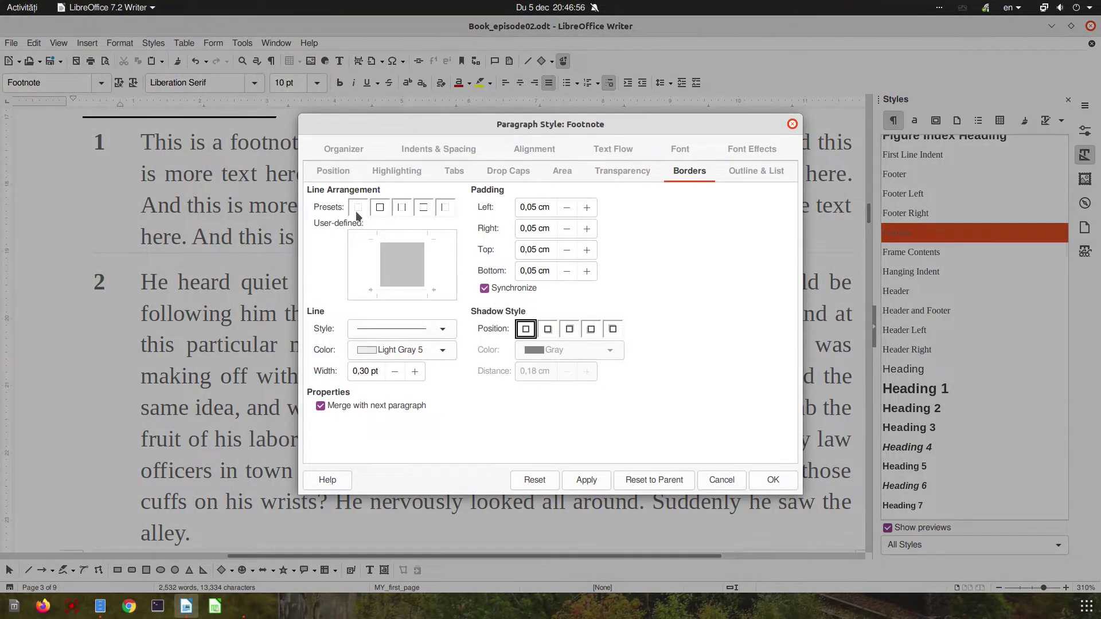
left_click(358, 208)
left_click(580, 479)
left_click(768, 481)
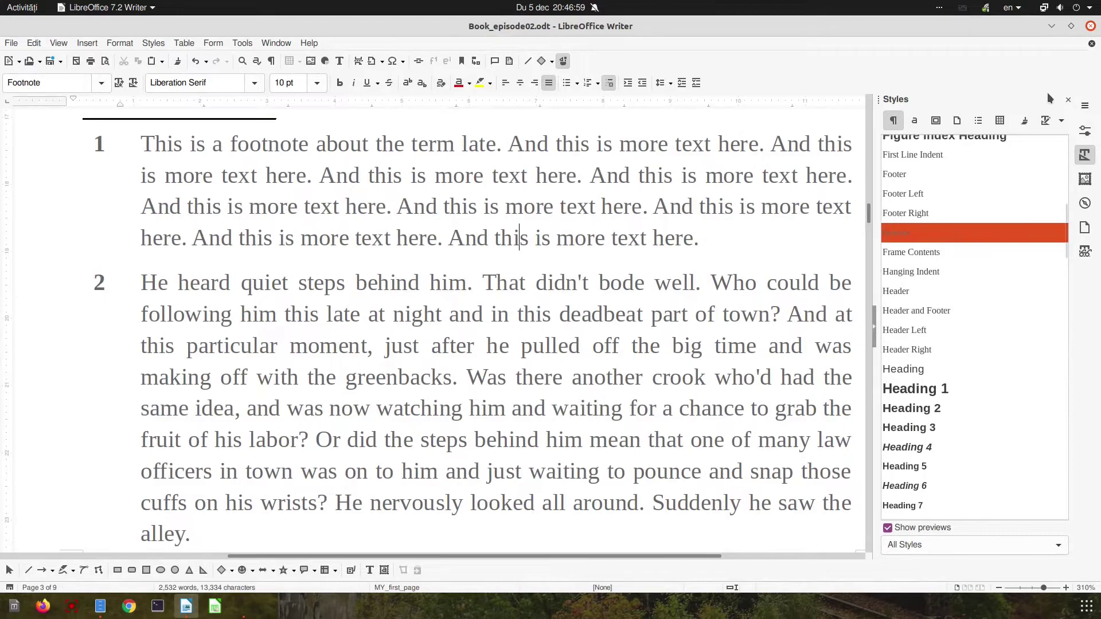
left_click(1070, 101)
scroll(582, 214, "down", 4, "ctrl")
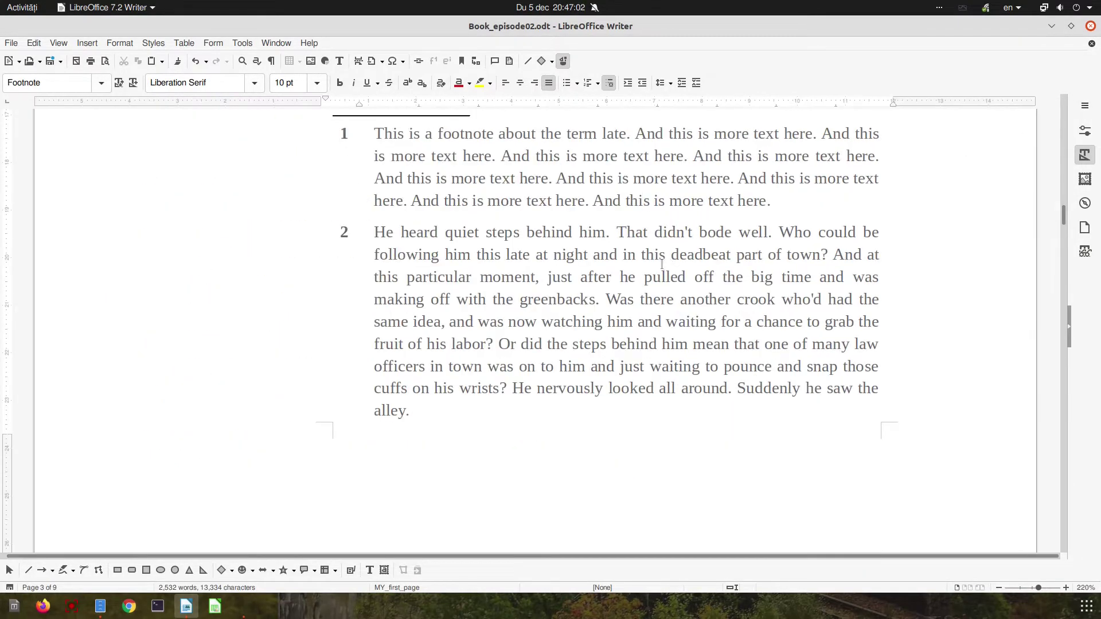
Review the footnote anchors in section 1.1, both footnotes on page 3, and the start of the following page.
scroll(654, 277, "down", 5, "ctrl")
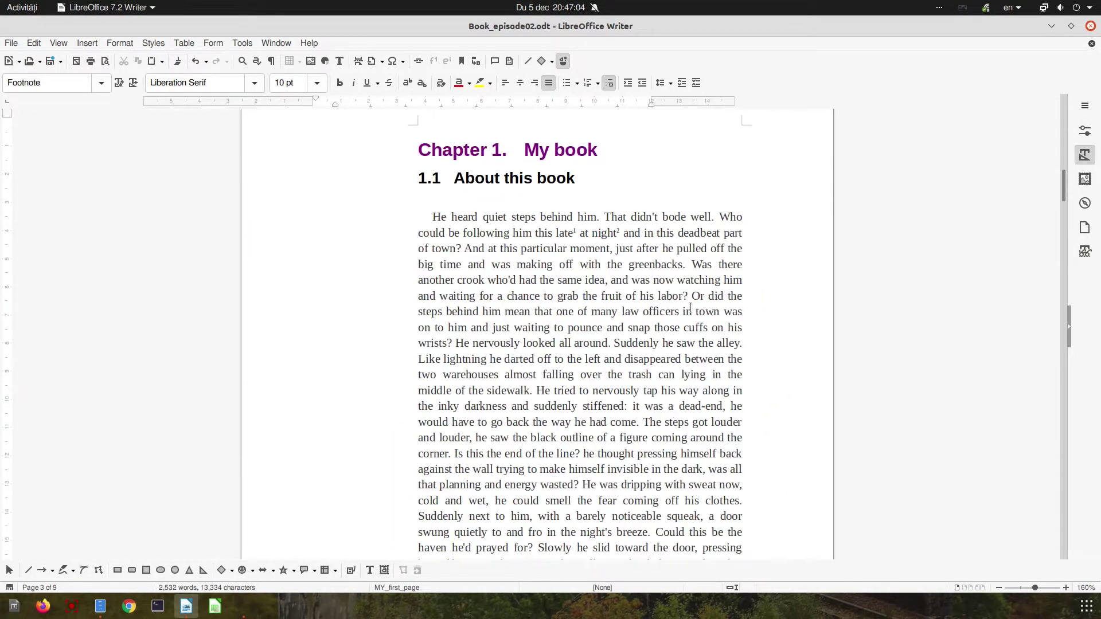
scroll(579, 334, "up", 6, "ctrl")
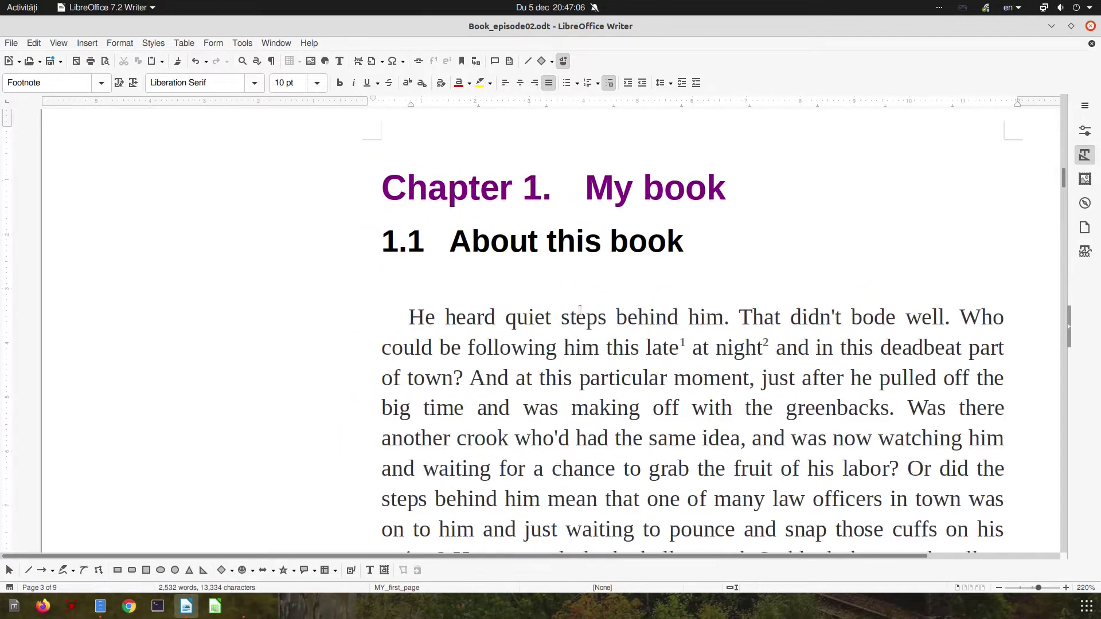
left_click_drag(362, 556, 440, 555)
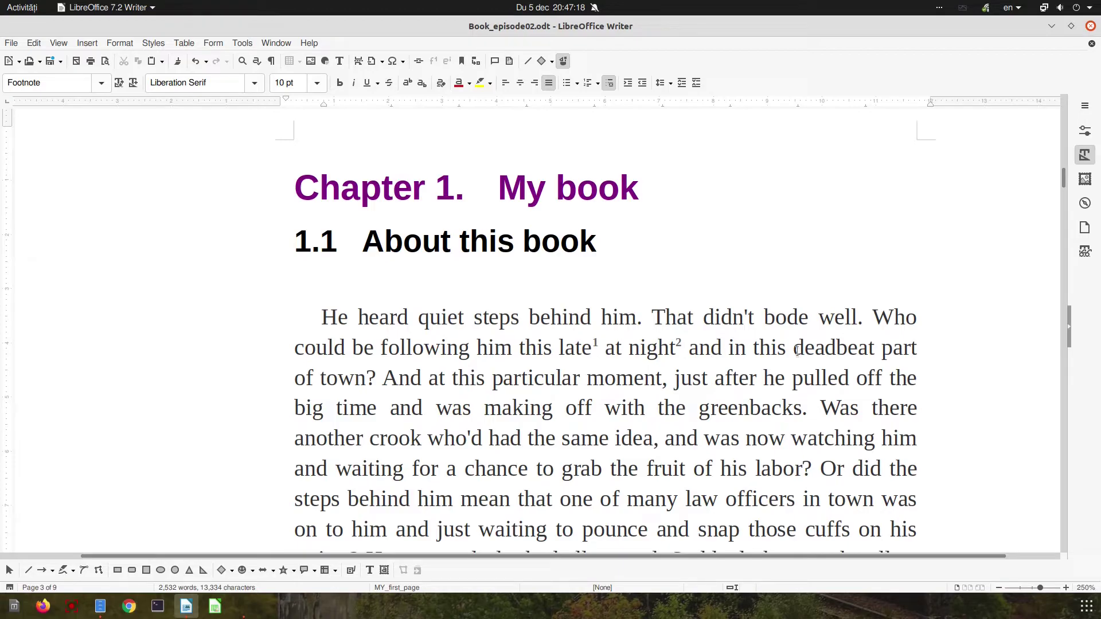
scroll(797, 350, "down", 15)
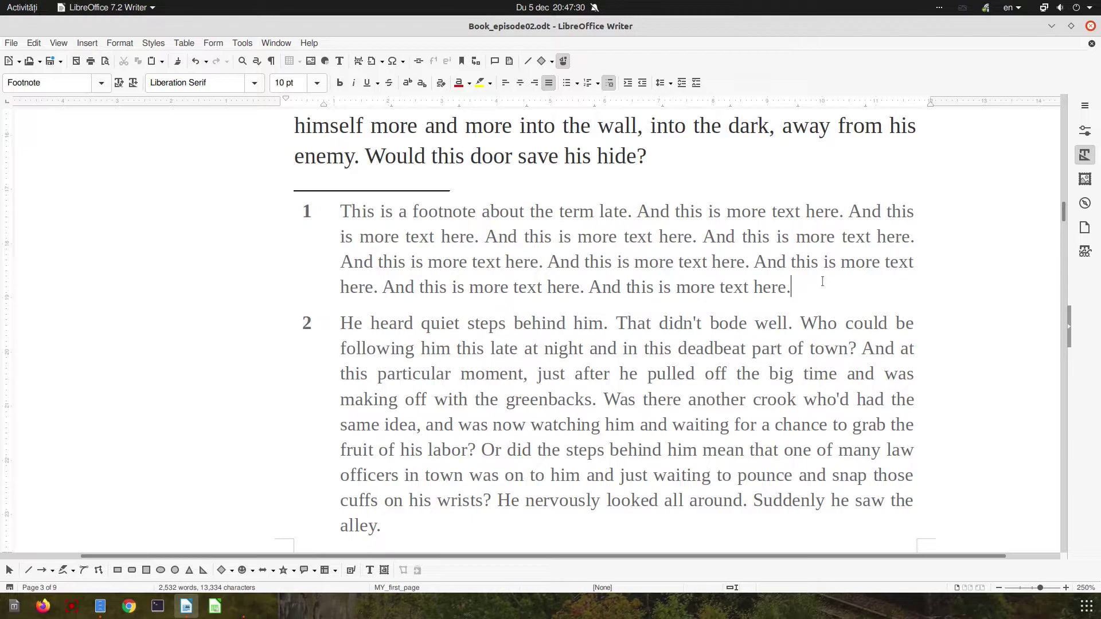
scroll(745, 287, "down", 2)
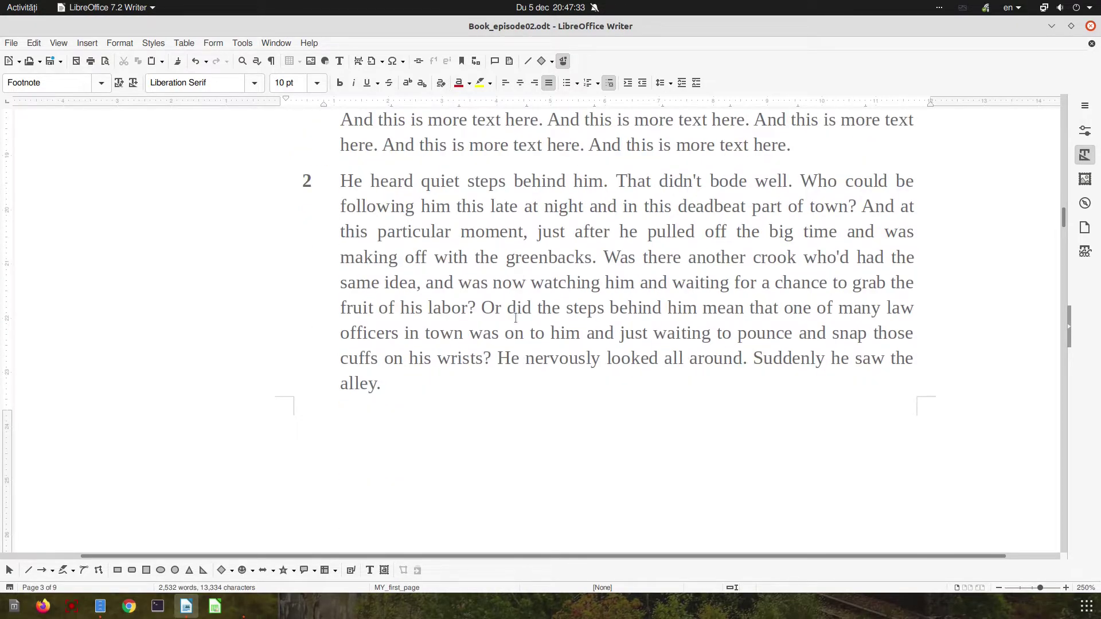
scroll(516, 318, "down", 6)
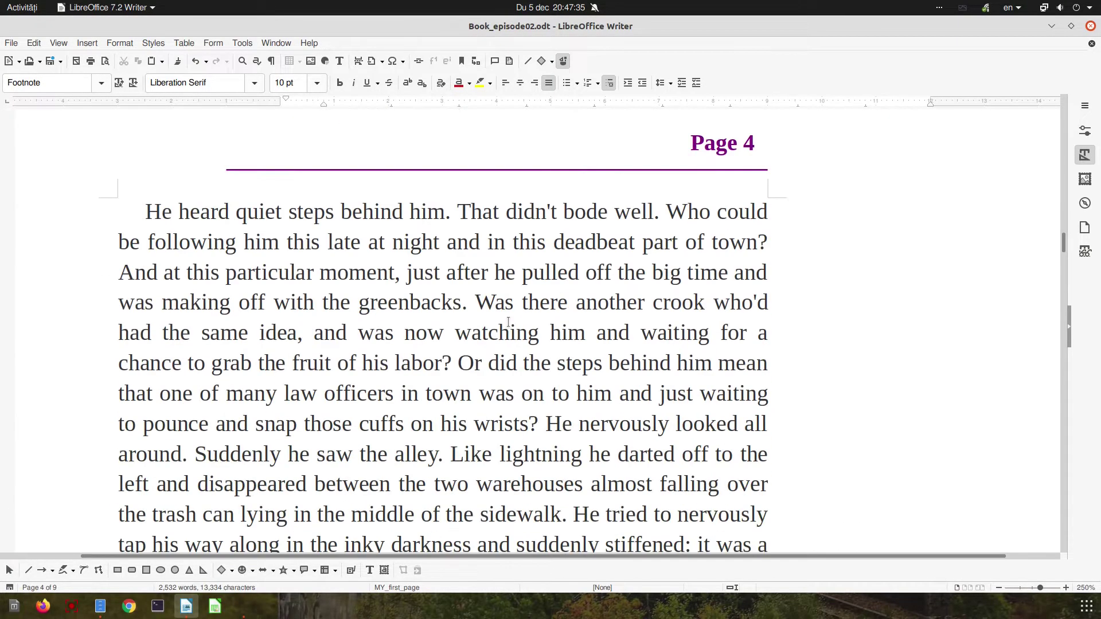
Switch the document to book view and return to the two footnotes on page 3.
scroll(499, 322, "down", 3, "ctrl")
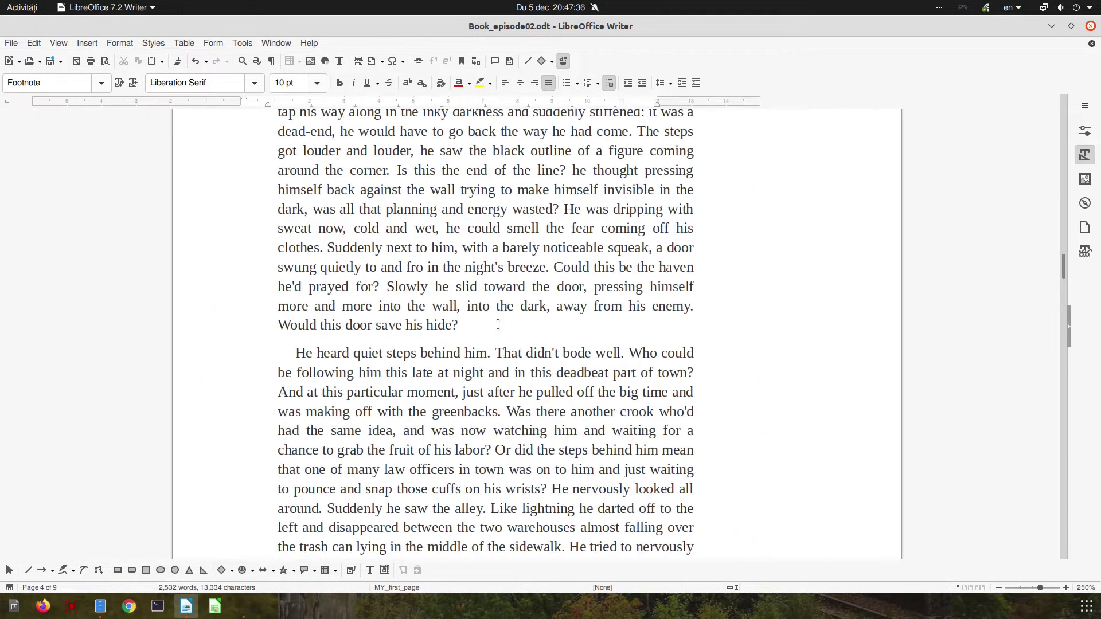
left_click(979, 588)
scroll(503, 276, "down", 3, "ctrl")
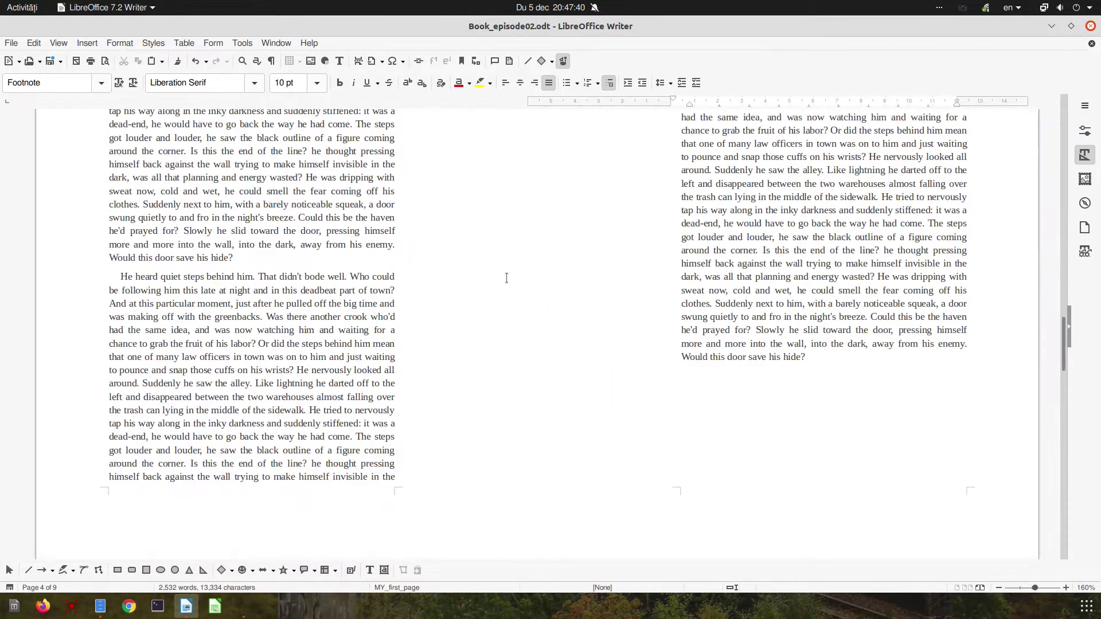
scroll(715, 328, "up", 3)
scroll(715, 328, "up", 4)
scroll(745, 347, "down", 2)
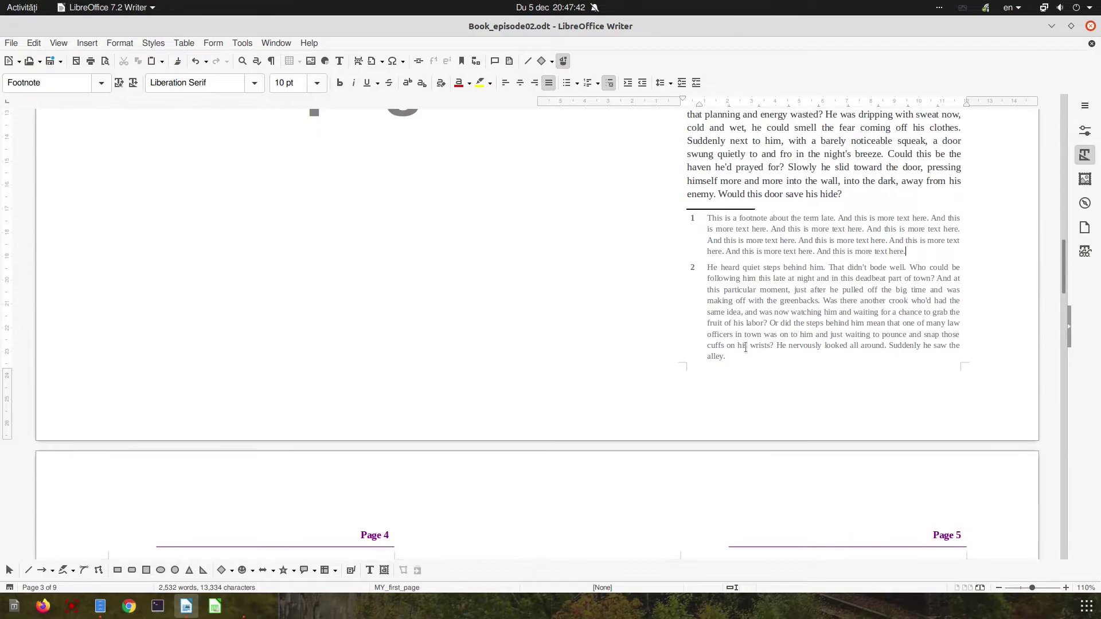
Extend footnote 2 with further AutoText dummy text in the same paragraph, and check how it runs over onto page 4.
key("F3")
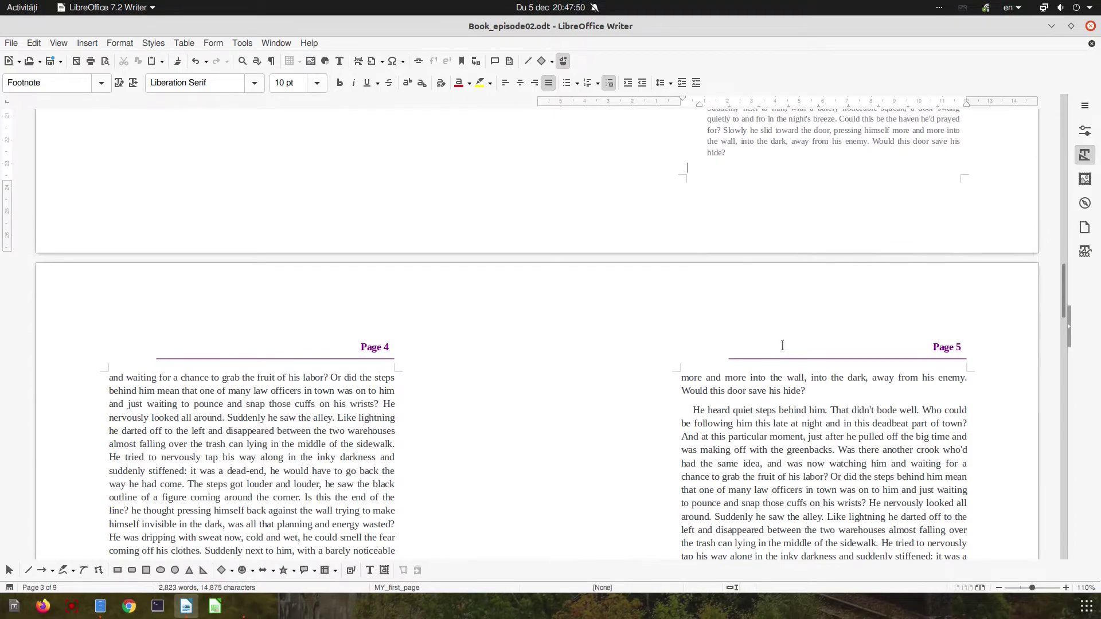
key("BackSpace")
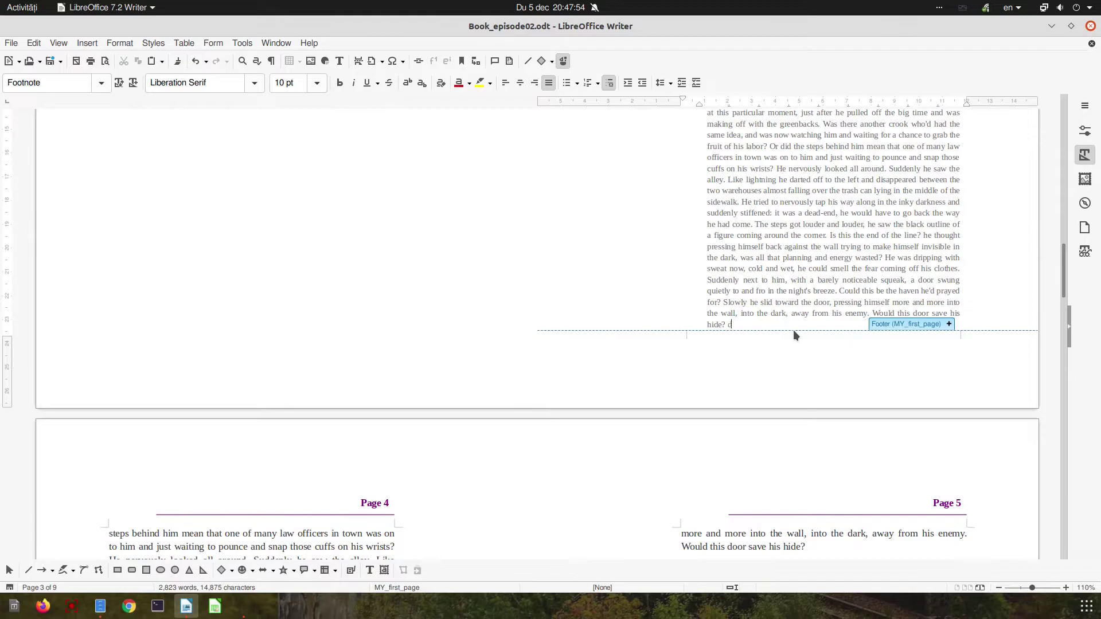
scroll(830, 261, "up", 10)
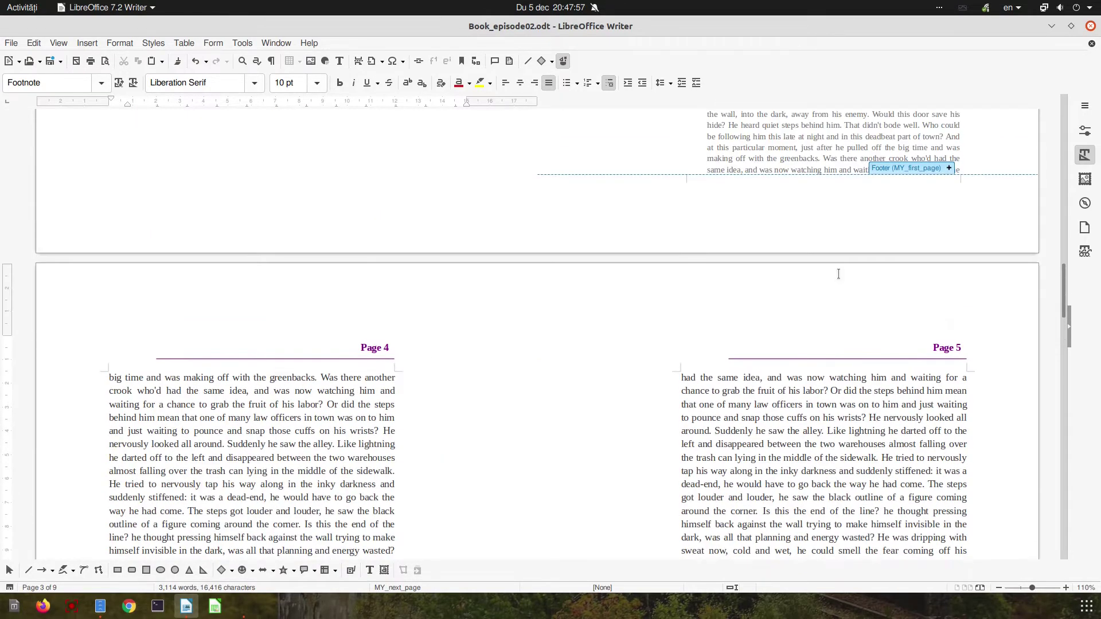
scroll(766, 235, "up", 5)
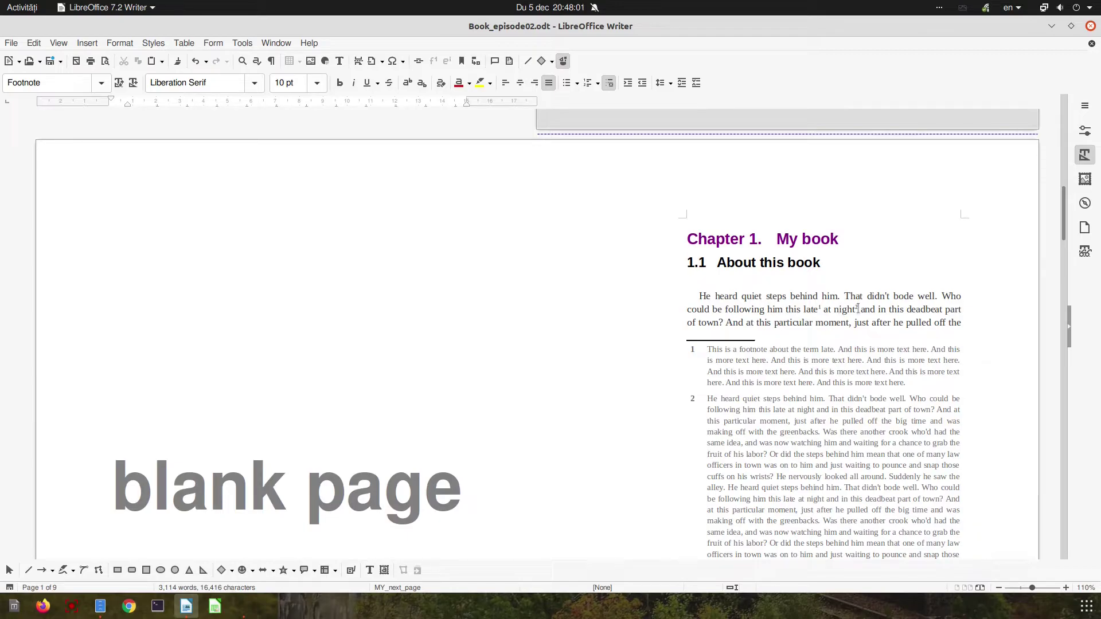
scroll(795, 369, "down", 10)
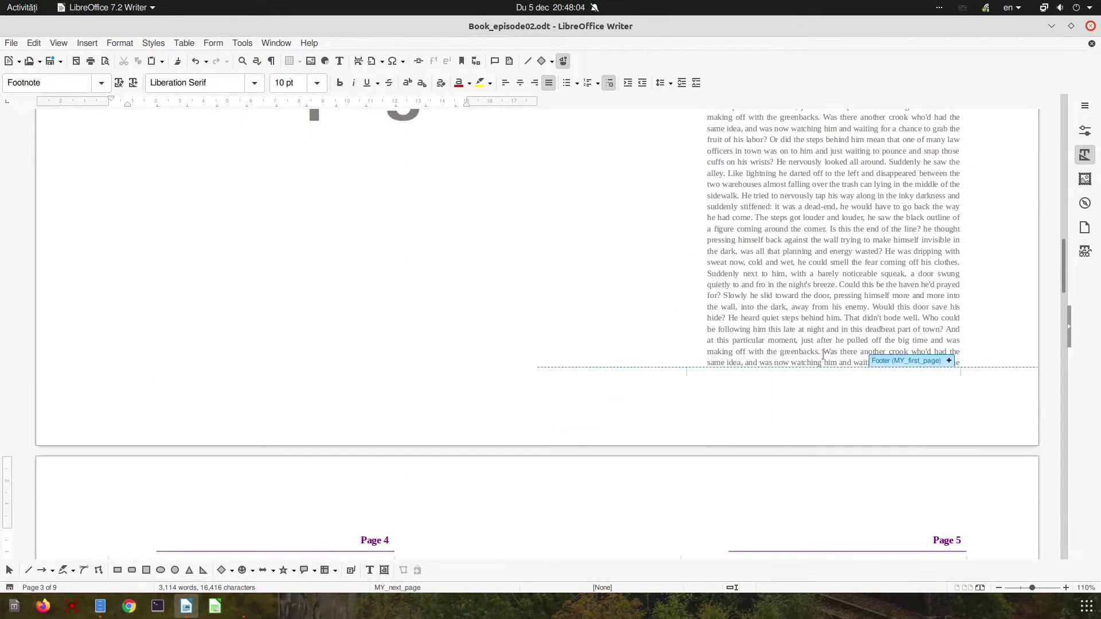
scroll(905, 361, "down", 15)
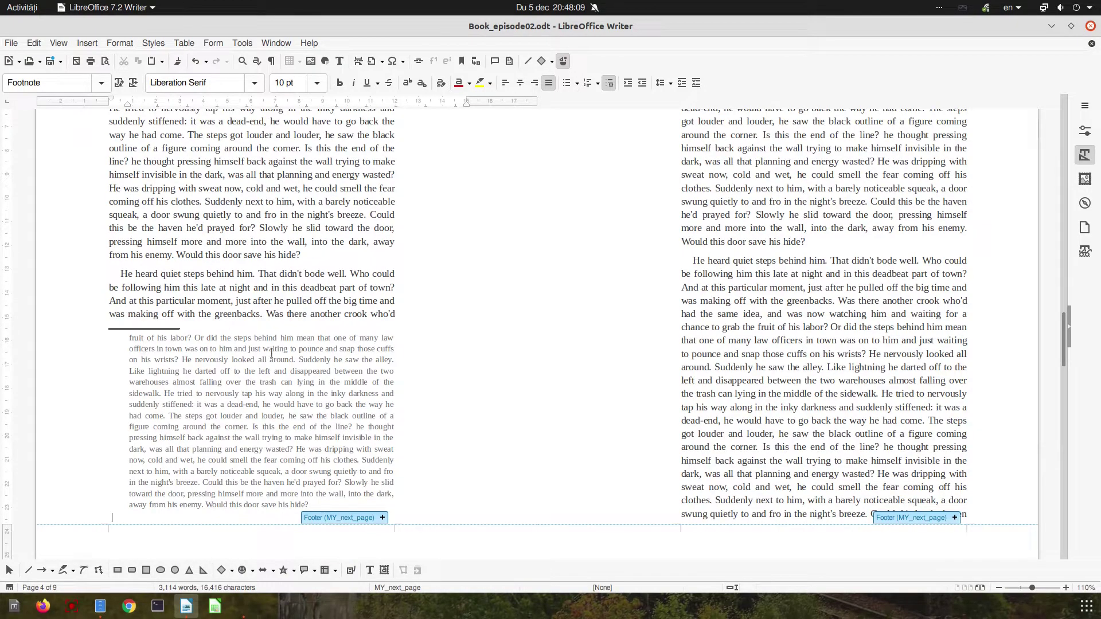
scroll(926, 300, "up", 11)
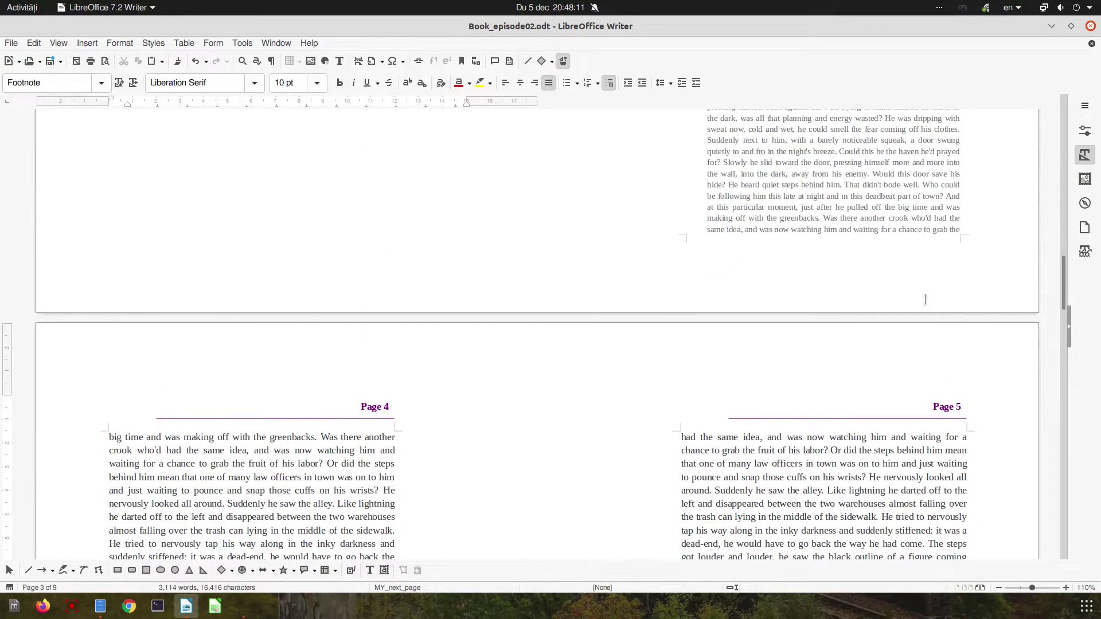
Set the footnote continuation notices to ">> page" for end of footnote and ">> from page" for start of next page.
left_click(242, 43)
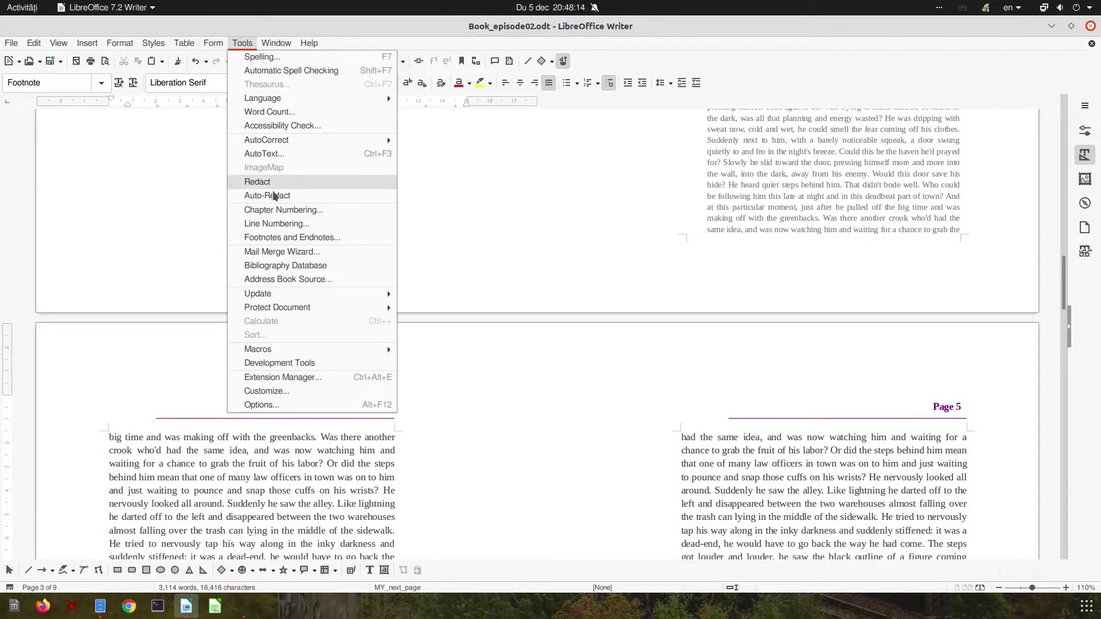
left_click(275, 238)
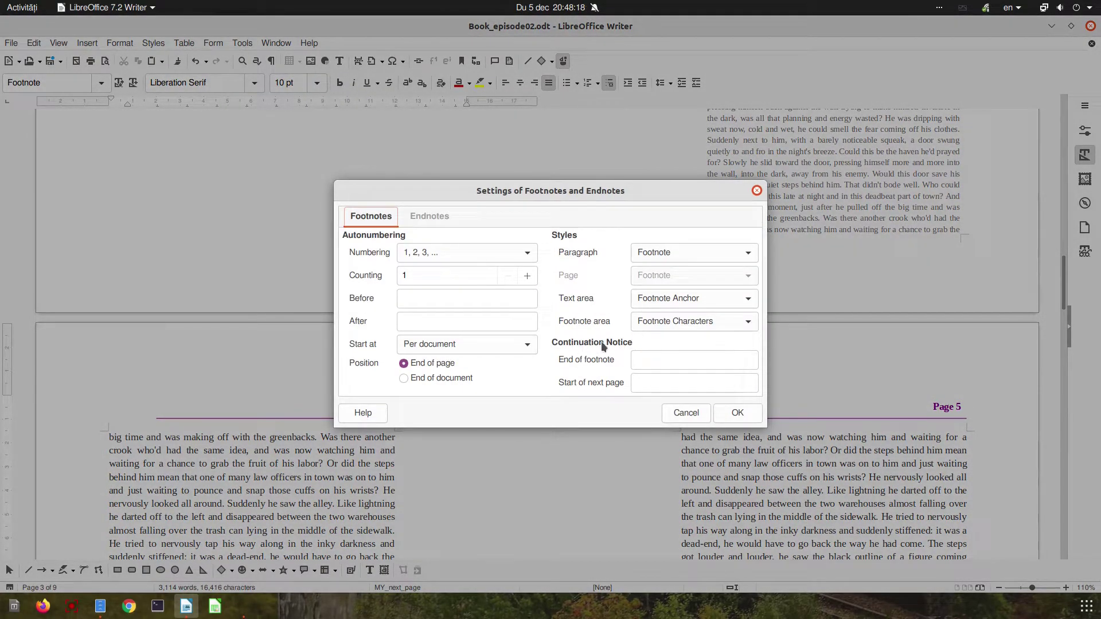
left_click(641, 361)
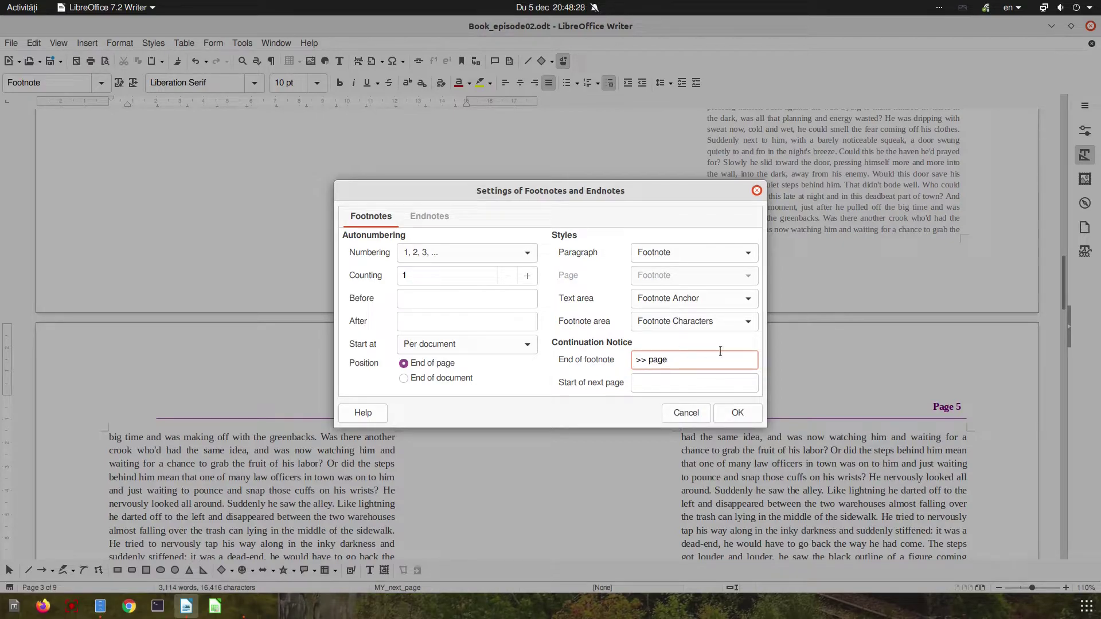
left_click(670, 381)
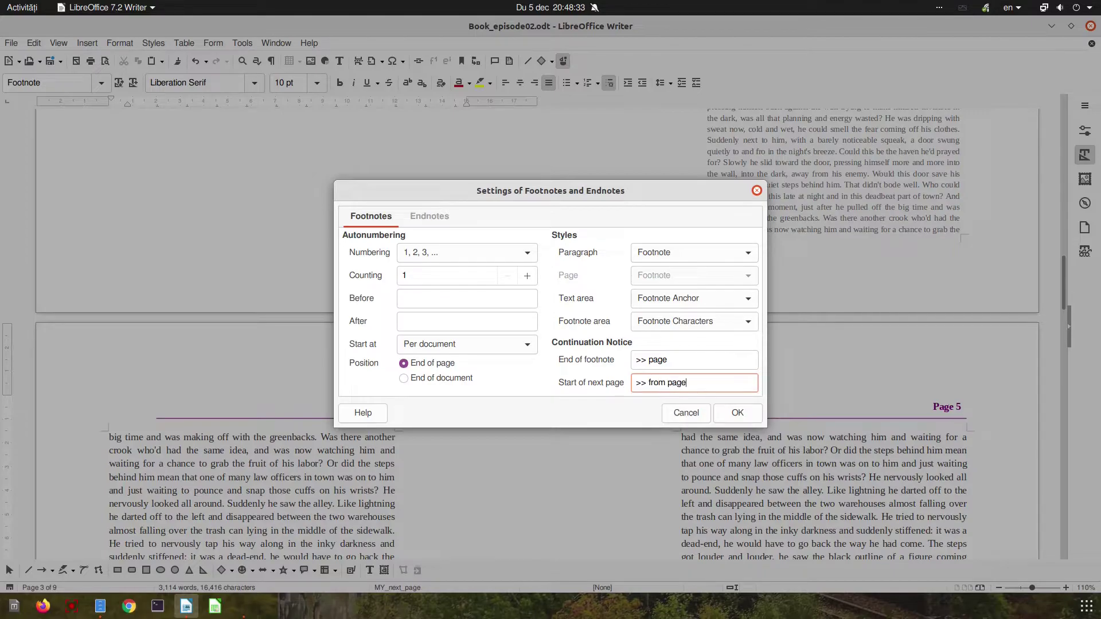
left_click(738, 413)
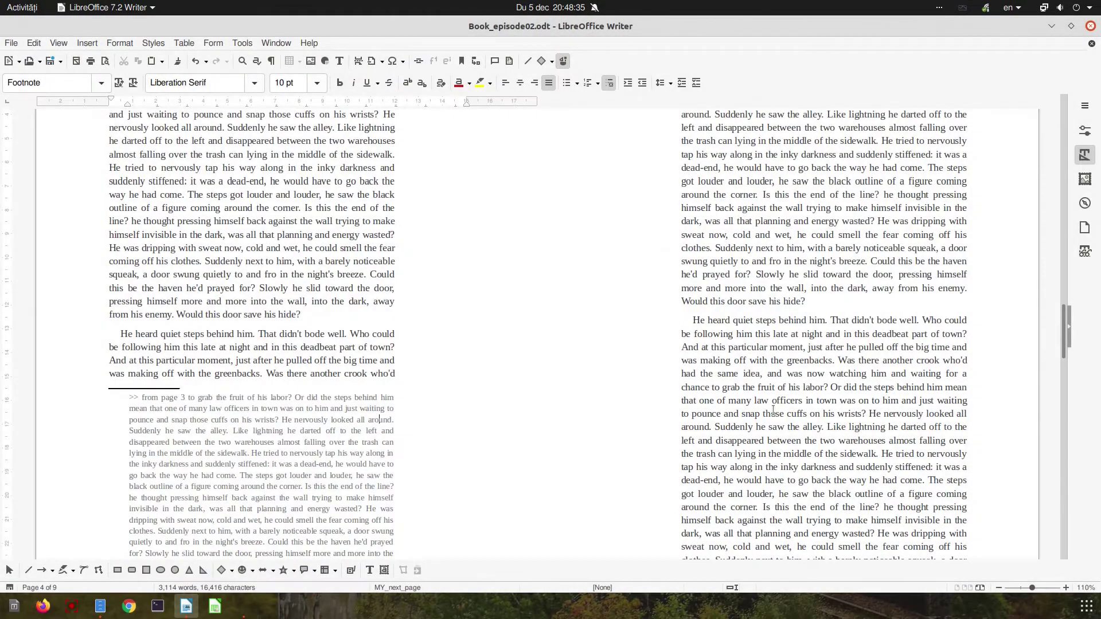
Examine the continuation notices of footnote 2 at the foot of page 3 and in the footnote area of page 4.
scroll(912, 309, "up", 3)
scroll(916, 304, "up", 3, "ctrl")
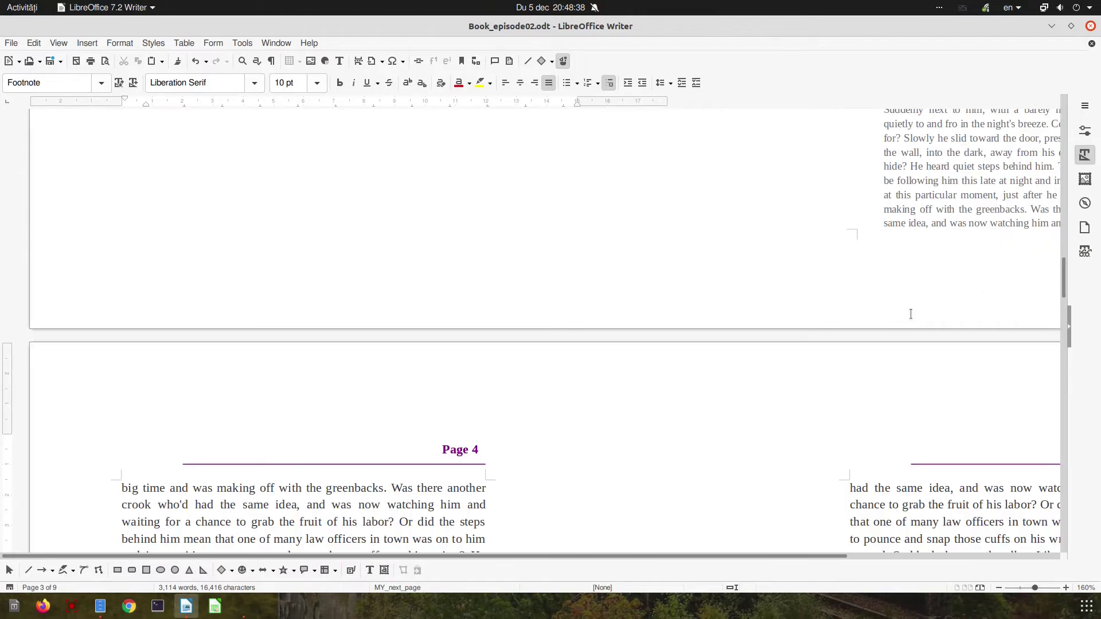
left_click_drag(539, 557, 774, 558)
scroll(947, 322, "up", 1, "ctrl")
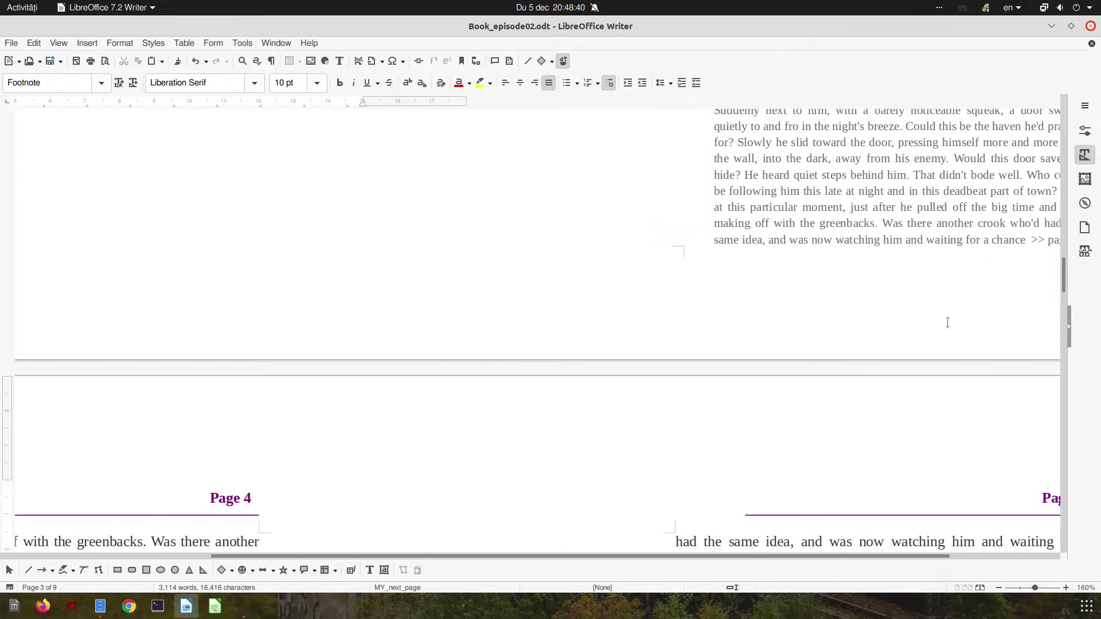
left_click_drag(653, 565, 763, 565)
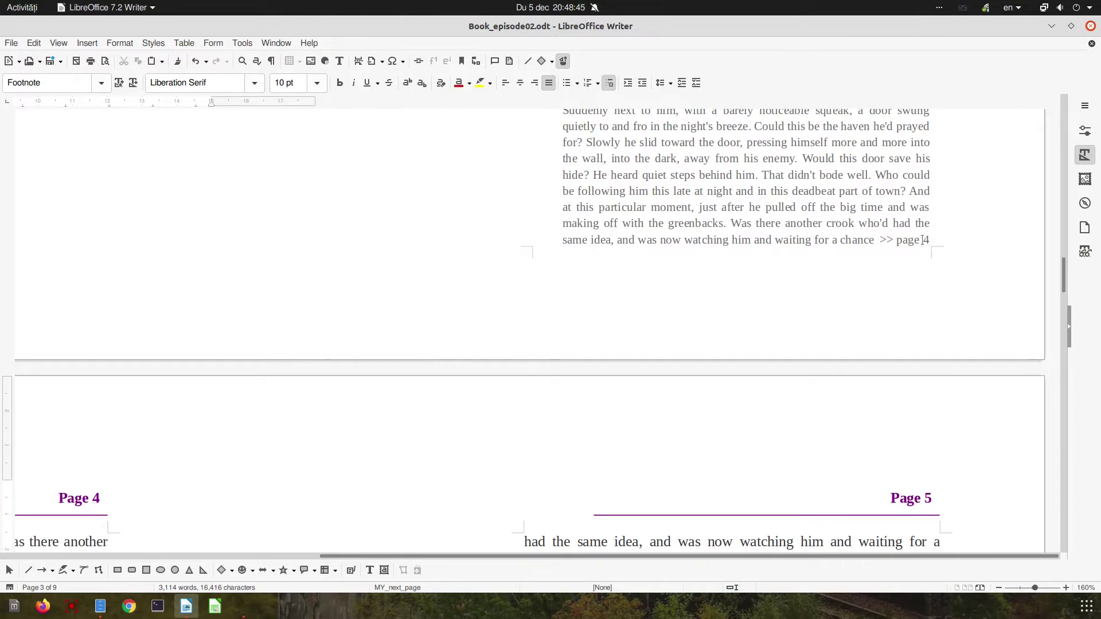
scroll(325, 386, "down", 10)
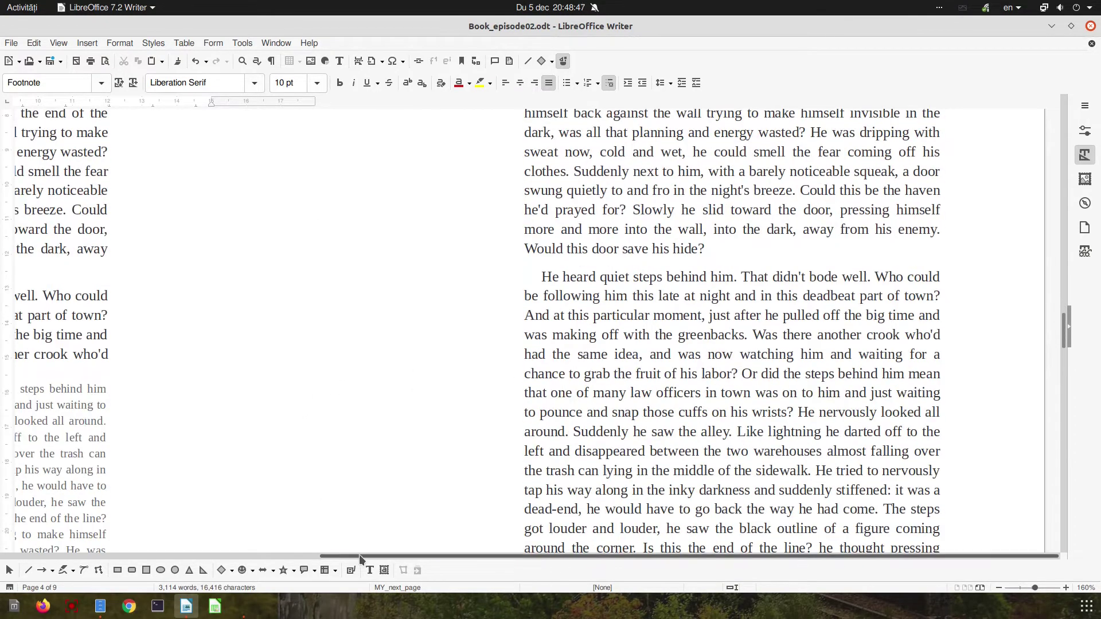
left_click_drag(359, 556, 141, 468)
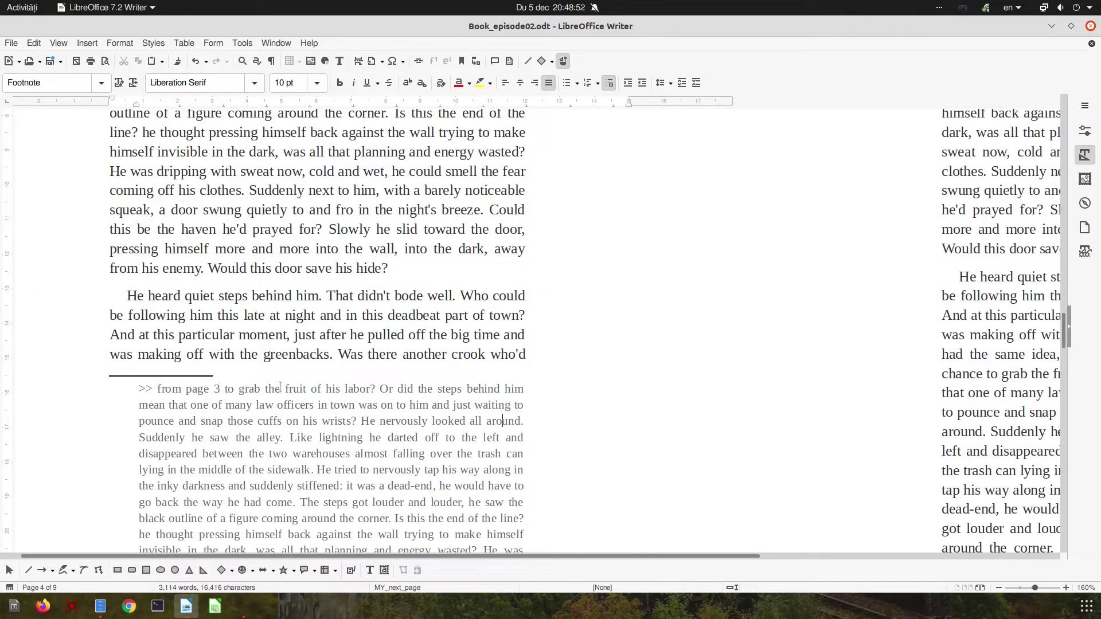
scroll(361, 390, "down", 5)
scroll(357, 389, "down", 2)
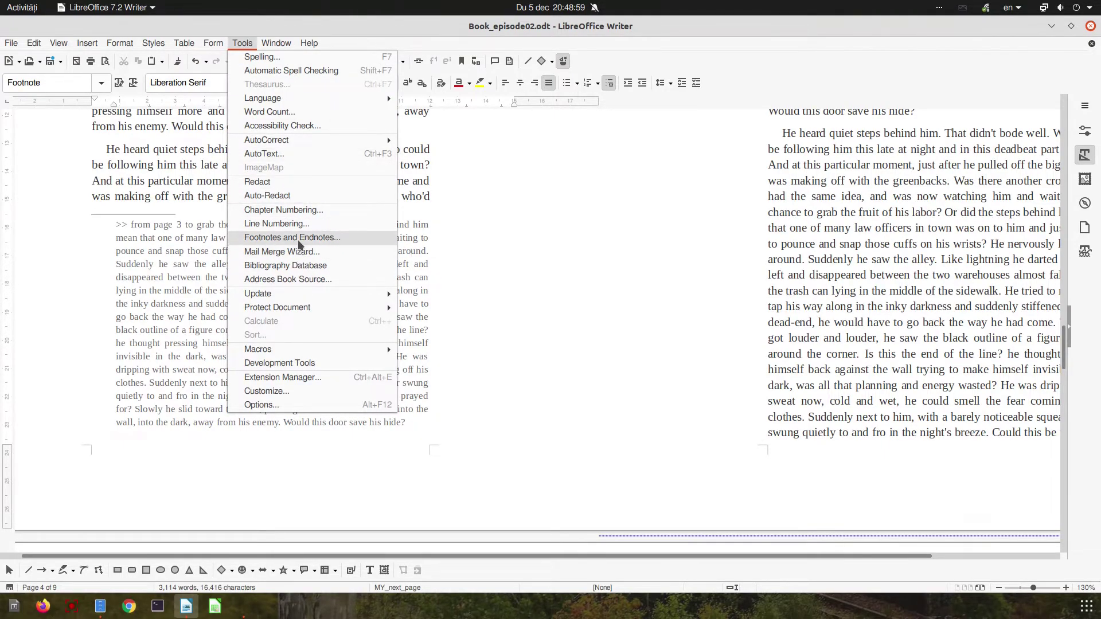
Clear both footnote continuation notices, confirm the settings, and check the split footnote across pages 3 and 4.
left_click(292, 237)
triple_click(655, 359)
key("BackSpace")
triple_click(661, 383)
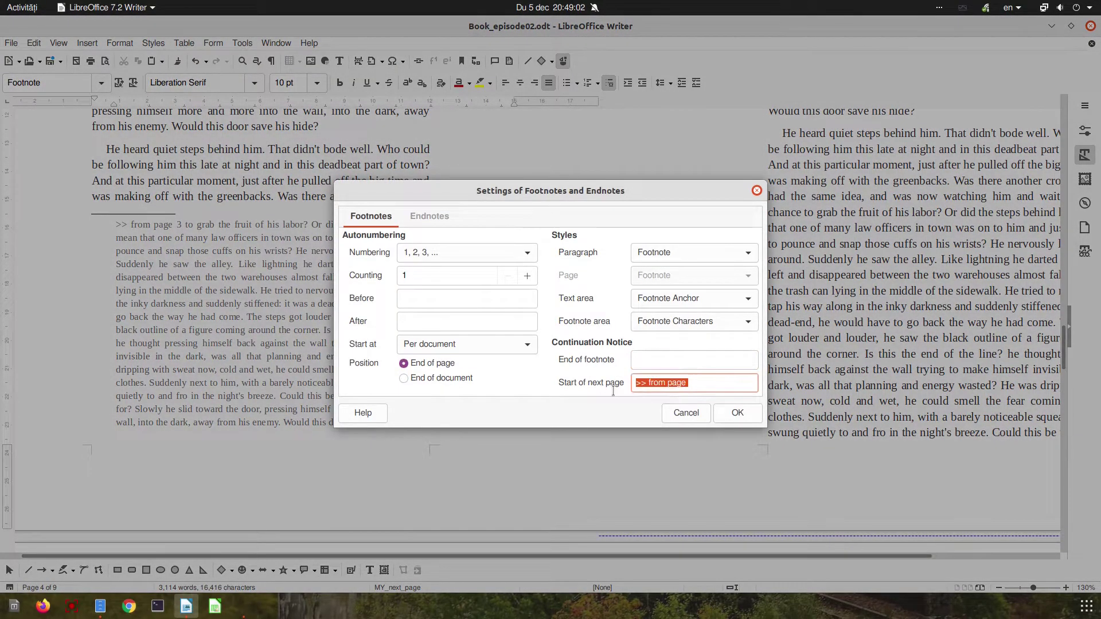
key("BackSpace")
left_click(732, 411)
scroll(830, 279, "up", 10)
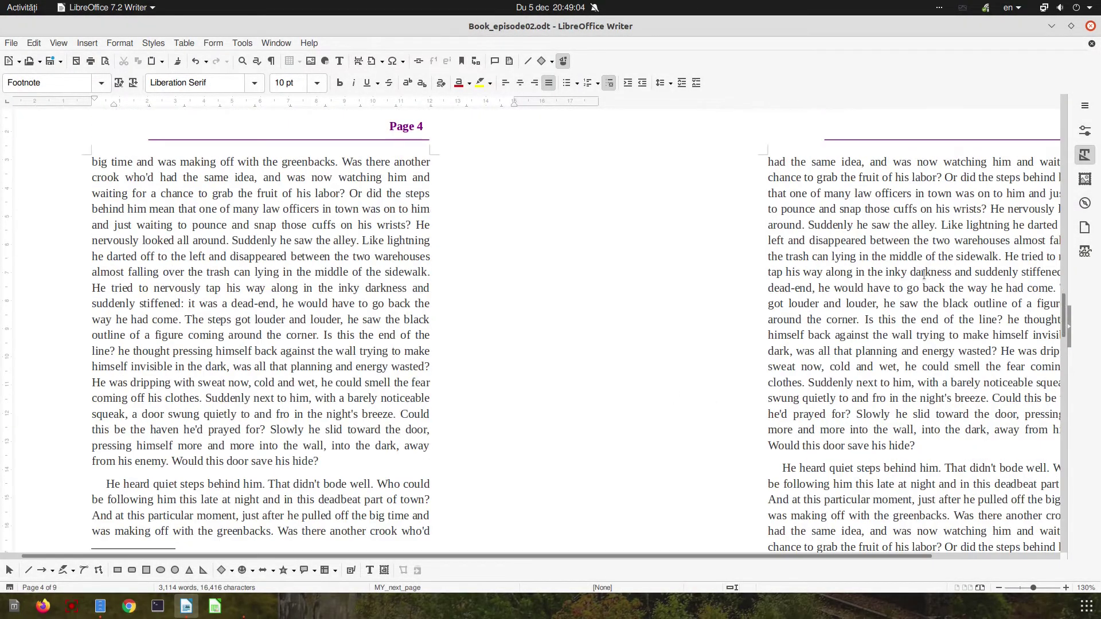
scroll(830, 279, "down", 1)
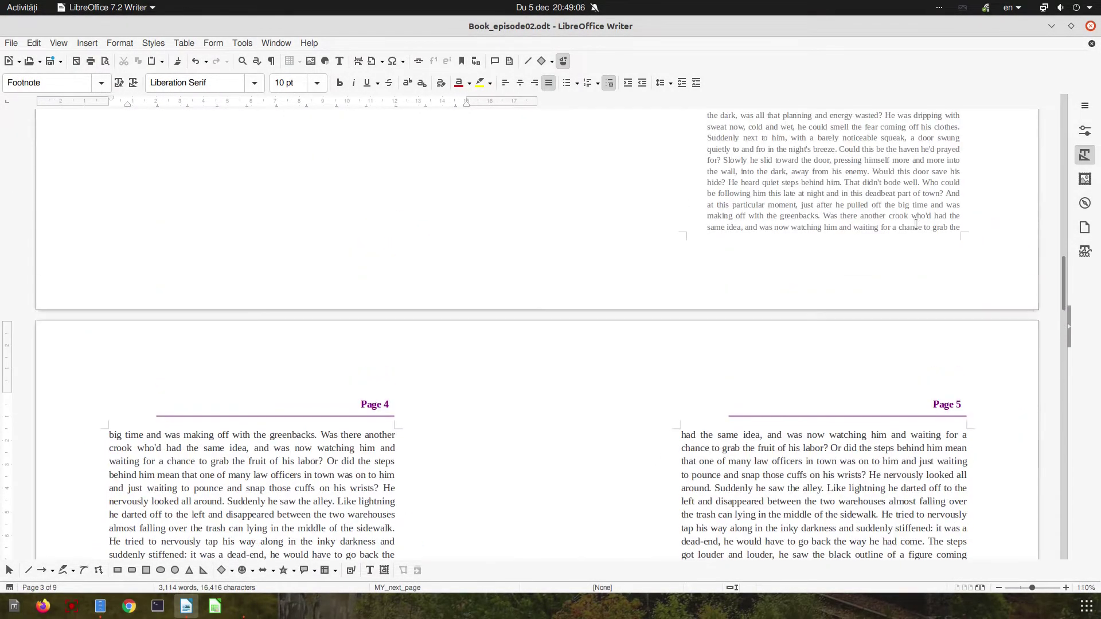
scroll(236, 360, "down", 6)
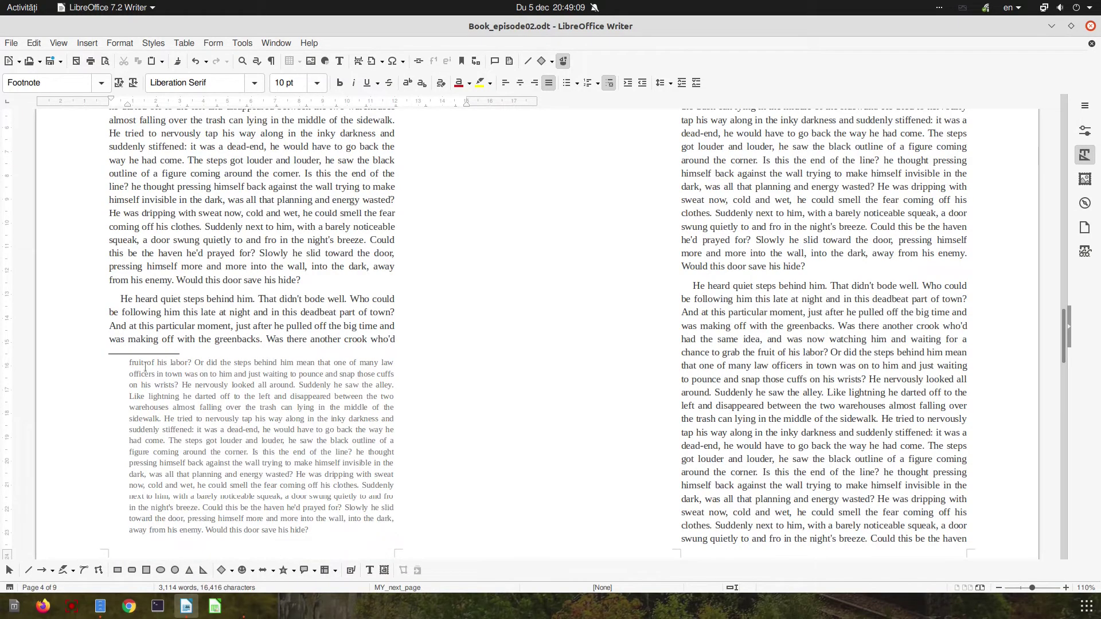
scroll(357, 265, "up", 3)
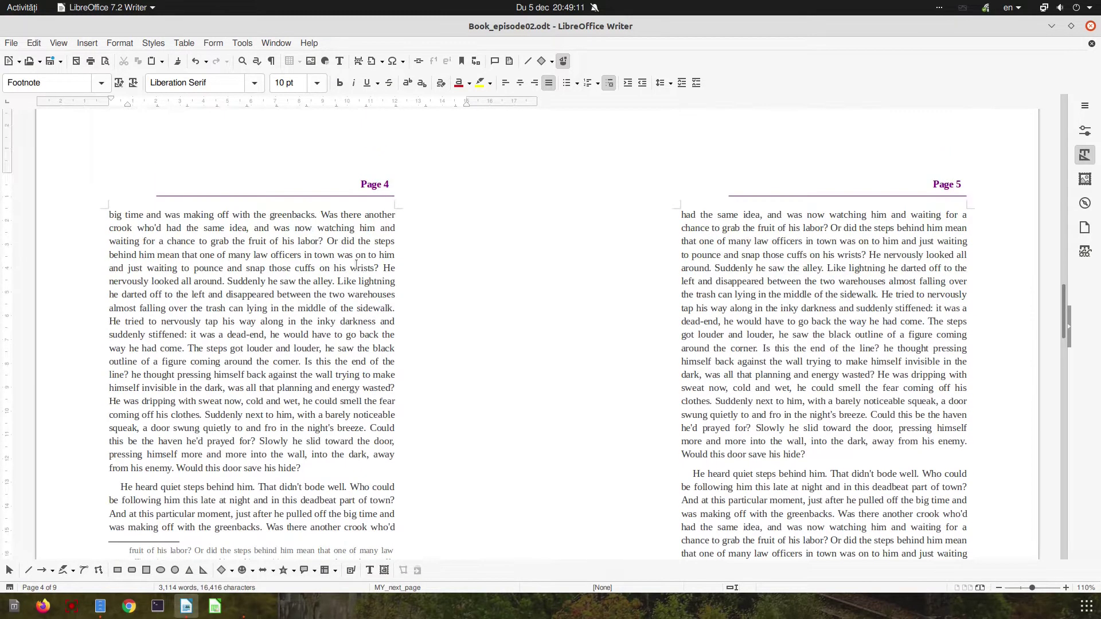
Review the footnote settings once more, close them, and look over the footnote area on page 4.
left_click(242, 43)
left_click(298, 241)
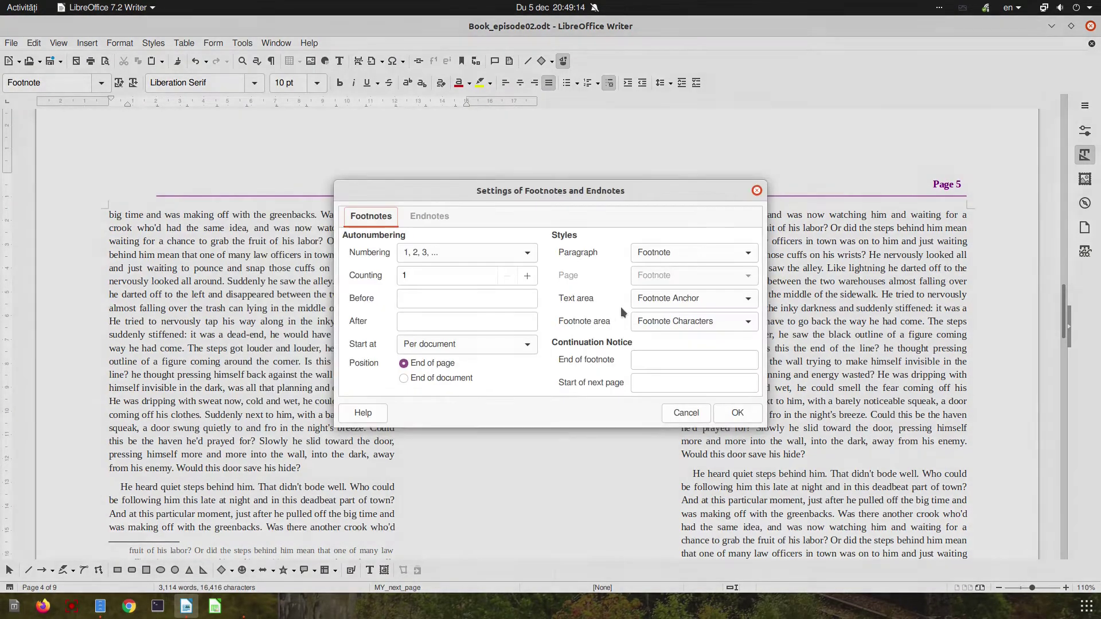
left_click(723, 413)
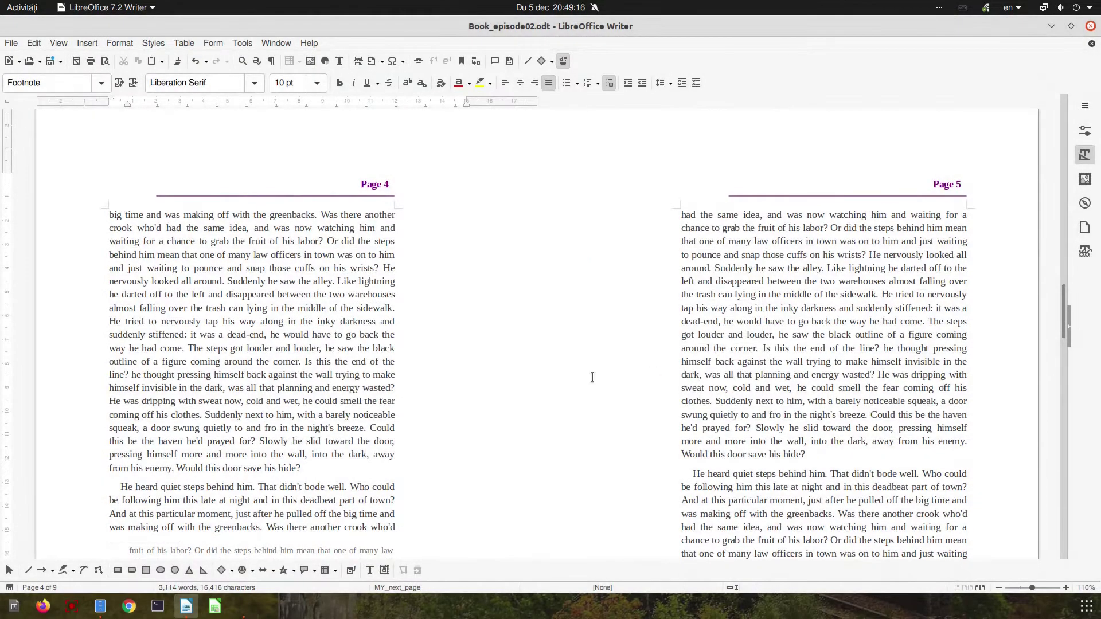
scroll(302, 341, "down", 3, "ctrl")
scroll(332, 353, "down", 10)
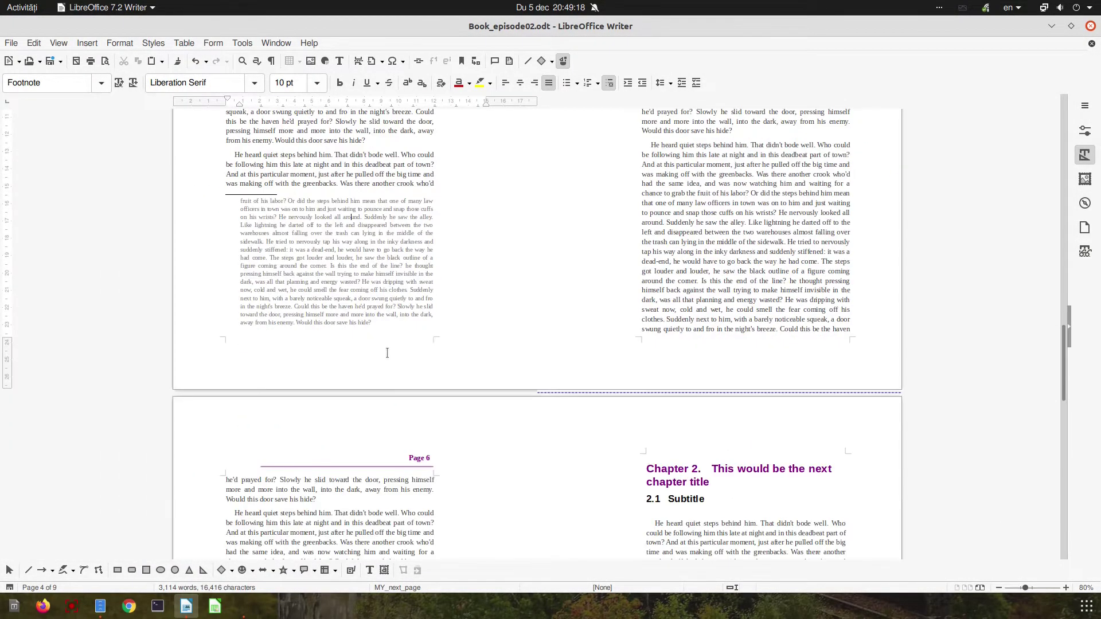
Insert a footnote after "behind" in the first paragraph of section 2.1, filled with the long passage starting "He heard quiet steps behind him.".
scroll(648, 315, "down", 2)
scroll(648, 315, "up", 4, "ctrl")
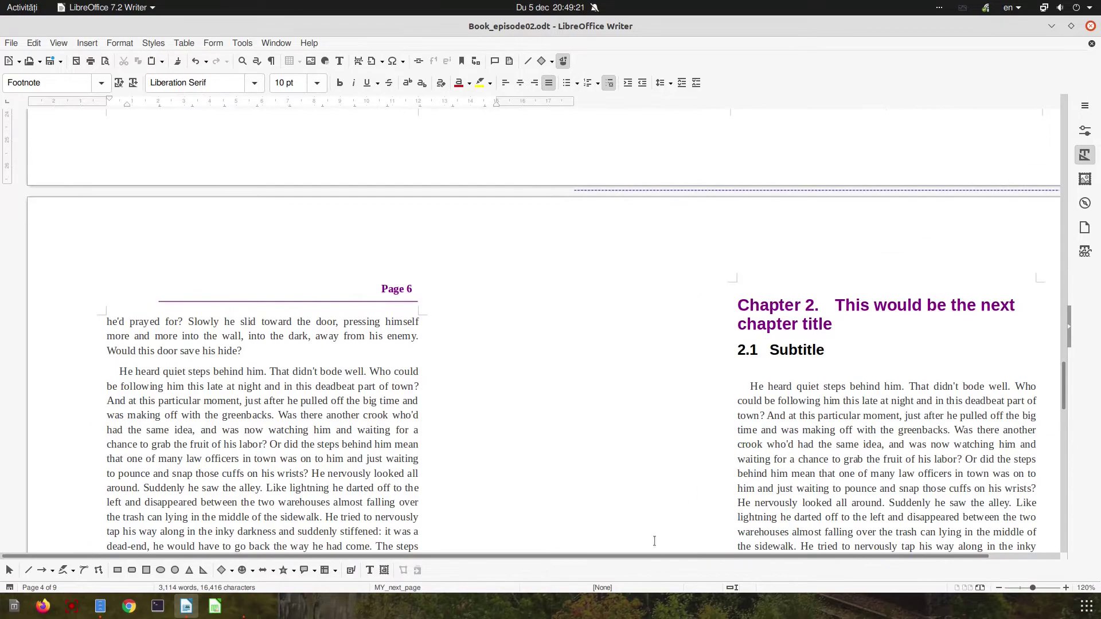
scroll(677, 557, "right", 2)
scroll(806, 320, "down", 3)
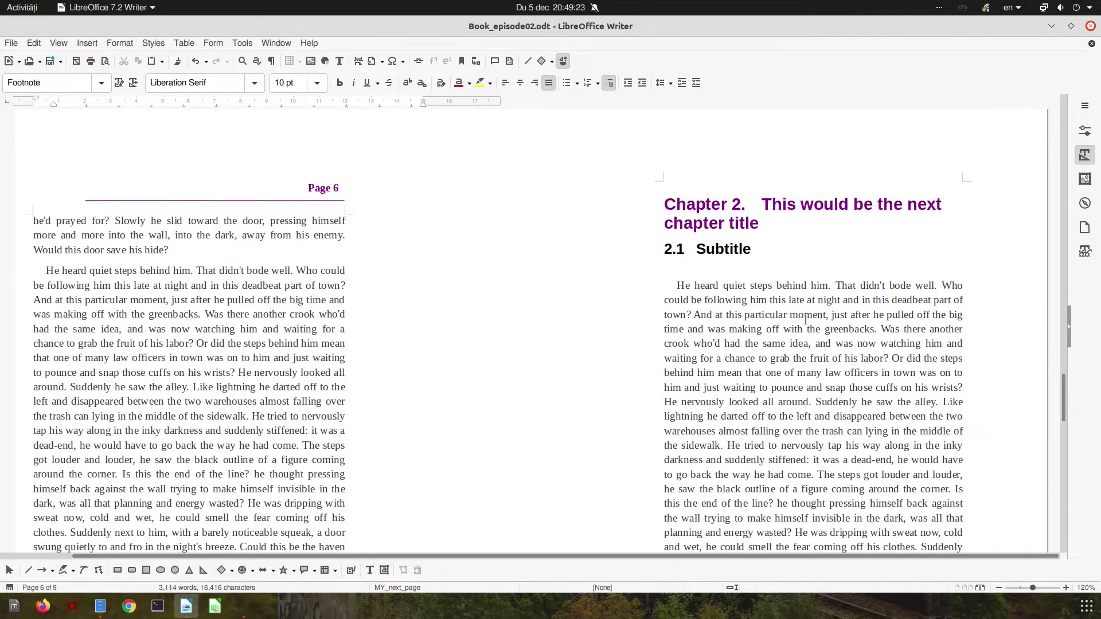
left_click(809, 290)
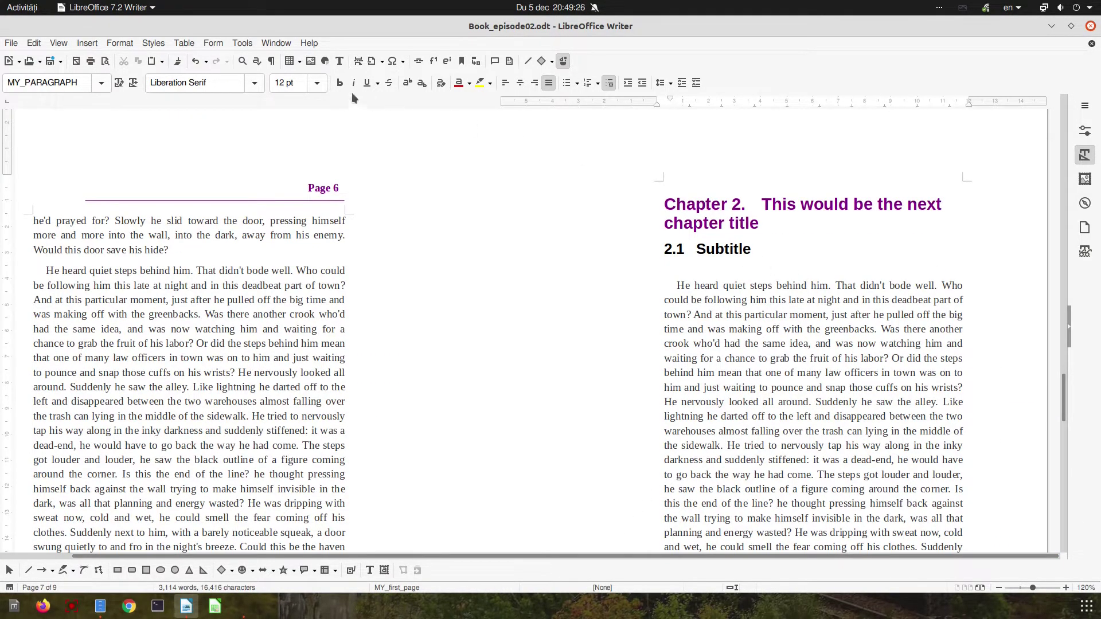
left_click(433, 62)
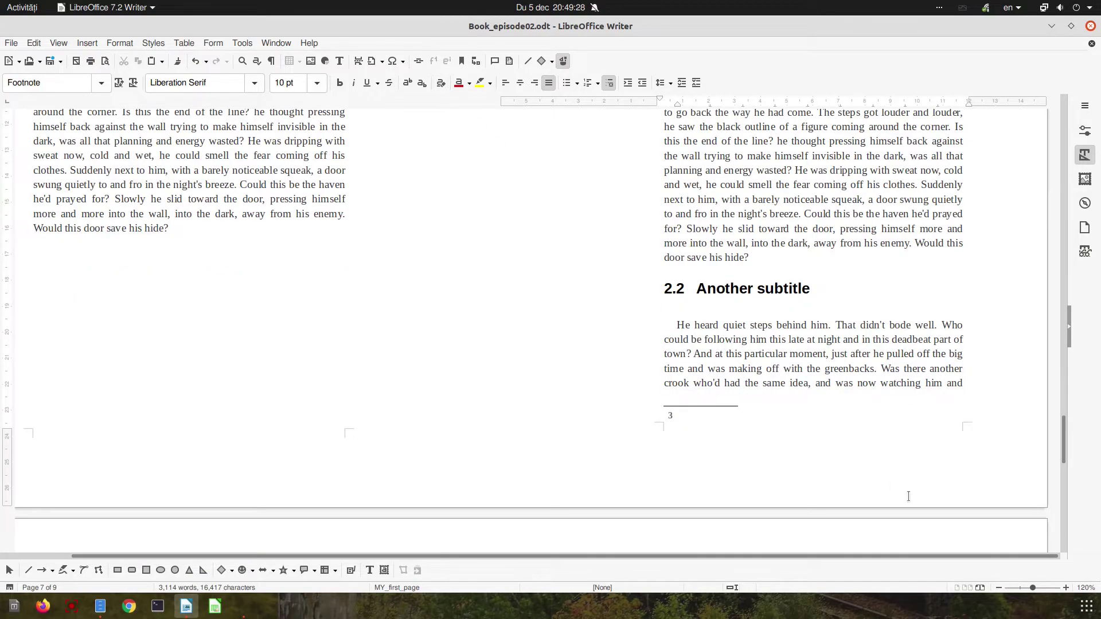
type("He heard quiet steps behind him. That didn't bode well. Who could be following him this late at night and in this deadbeat part of town? And at this particular moment, just after he pulled off the big time and was making off with the greenbacks. Was there another crook who'd had the same idea, and was now watching him and waiting for a chance to grab the fruit of his labor? Or did the steps behind him mean that one of many law officers in town was on to him and just waiting to pounce and snap those cuffs on his wrists? He nervously looked all around. Suddenly he saw the alley. Like lightning he darted off to the left and disappeared between the two warehouses almost falling over the trash can lying in the middle of the sidewalk. He tried to nervously tap his way along in the inky darkness and suddenly stiffened: it was a dead-end, he would have to go back the way he had come. The steps got louder and louder, he saw the black outline of a figure coming around the corner. Is this the end of the line? he thought pressing himself back against the wall trying to make himself invisible in the dark, was all that planning and energy wasted? He was dripping with sweat now, cold and wet, he could smell the fear coming off his clothes. Suddenly next to him, with a barely noticeable squeak, a door swung quietly to and fro in the night's breeze. Could this be the haven he'd prayed for? Slowly he slid toward the door, pressing himself more and more into the wall, into the dark, away from his enemy. Would this door save his hide?")
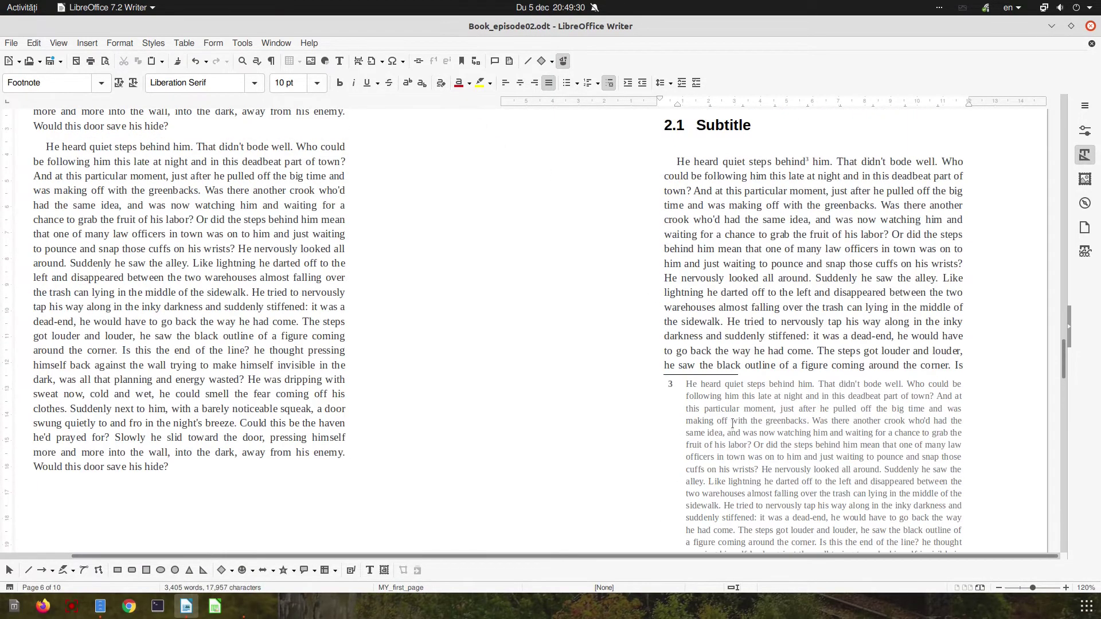
scroll(737, 419, "up", 7)
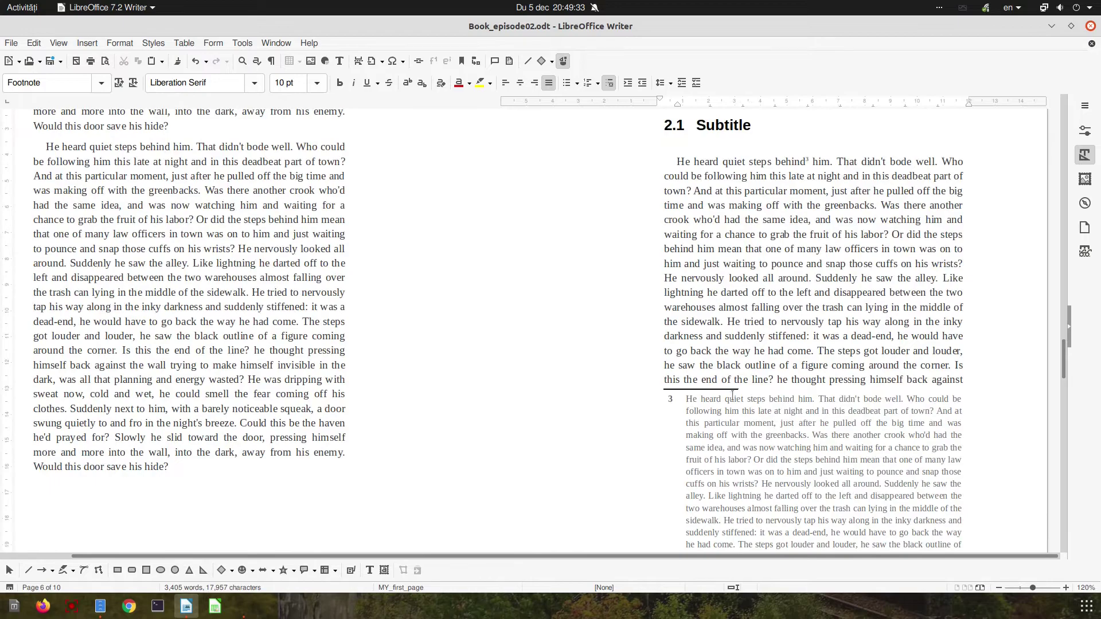
scroll(688, 402, "up", 5)
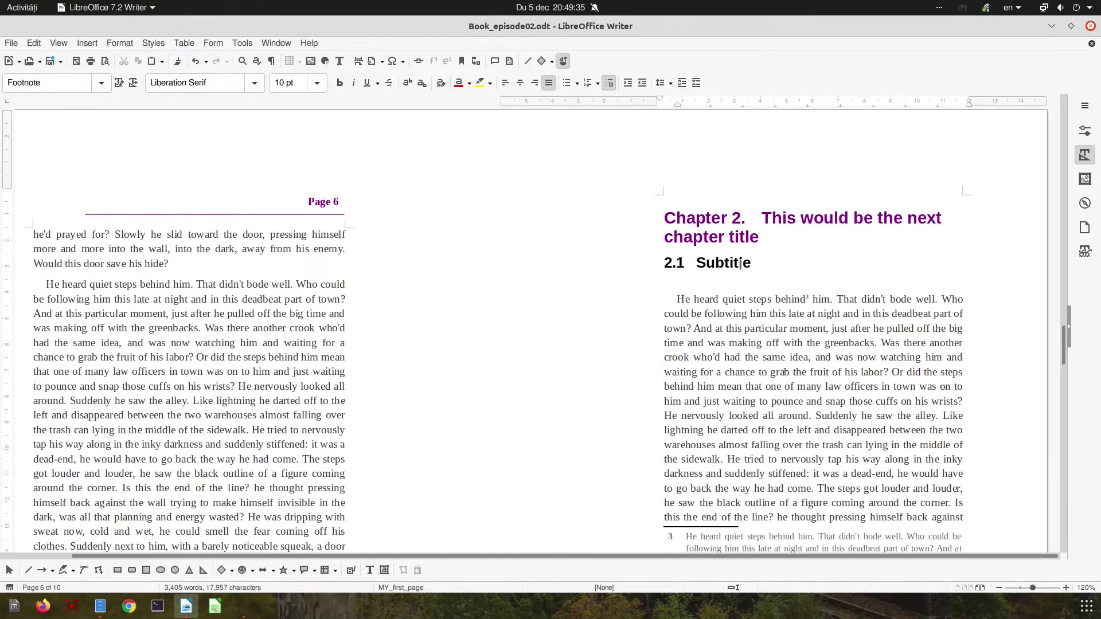
Set the footnote autonumbering to restart per chapter and confirm the settings.
left_click(242, 43)
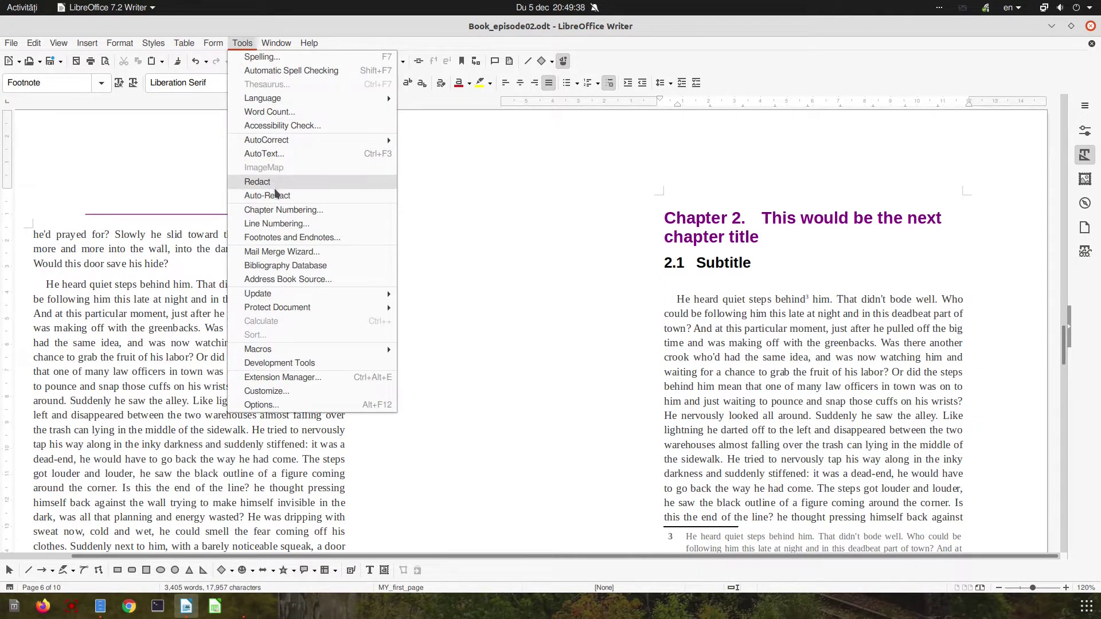
left_click(275, 238)
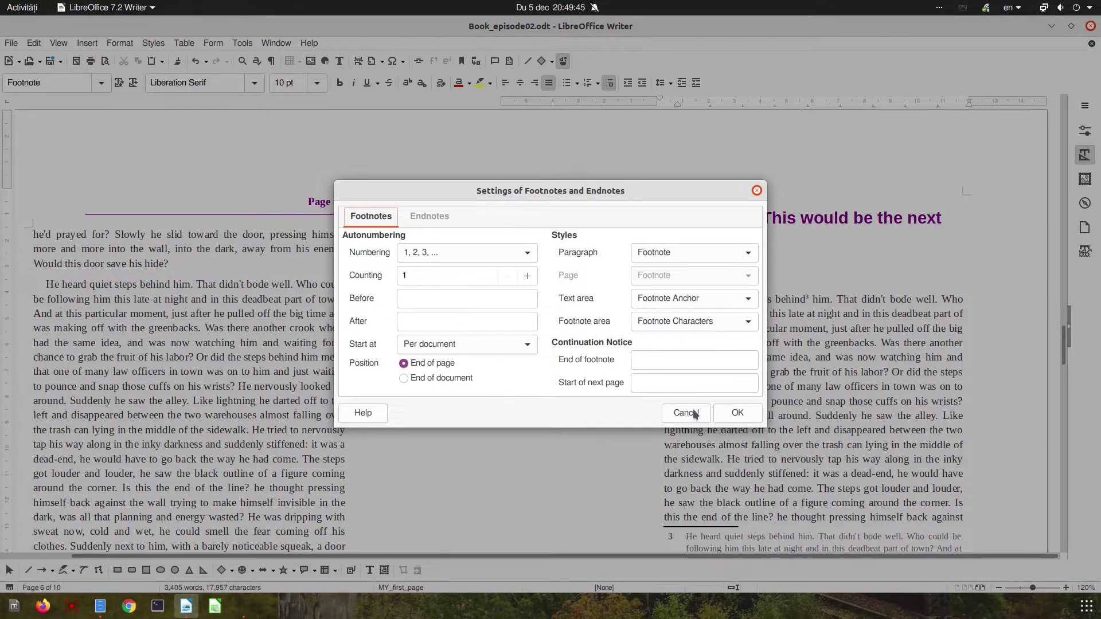
left_click(445, 343)
left_click(443, 371)
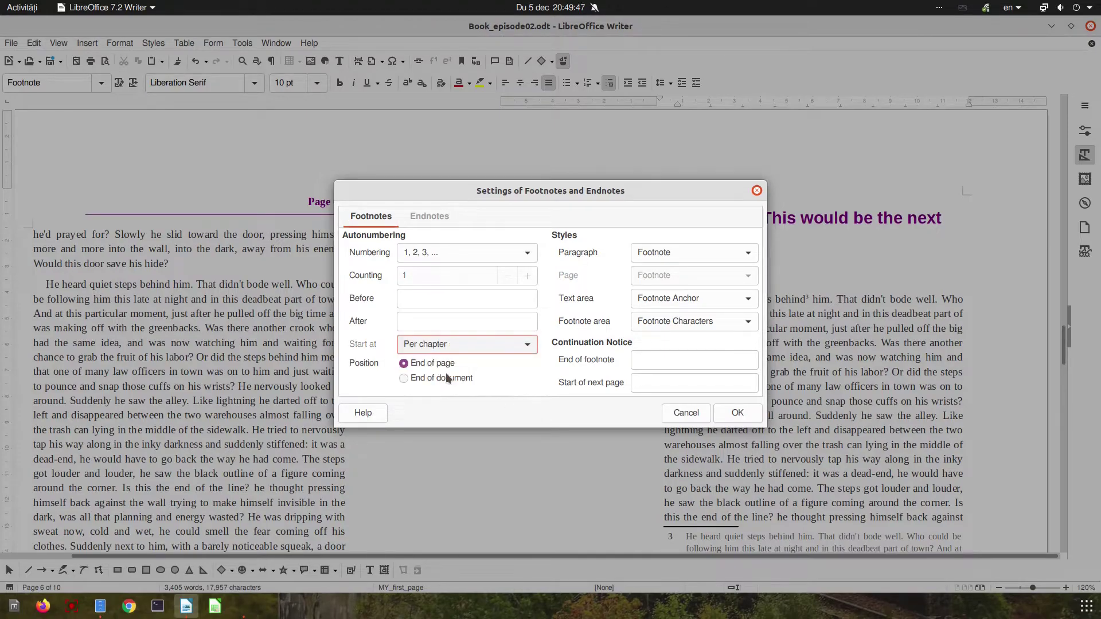
left_click(736, 412)
Compare the footnote numbers in Chapter 1 with the footnote number in Chapter 2.
scroll(772, 378, "up", 20)
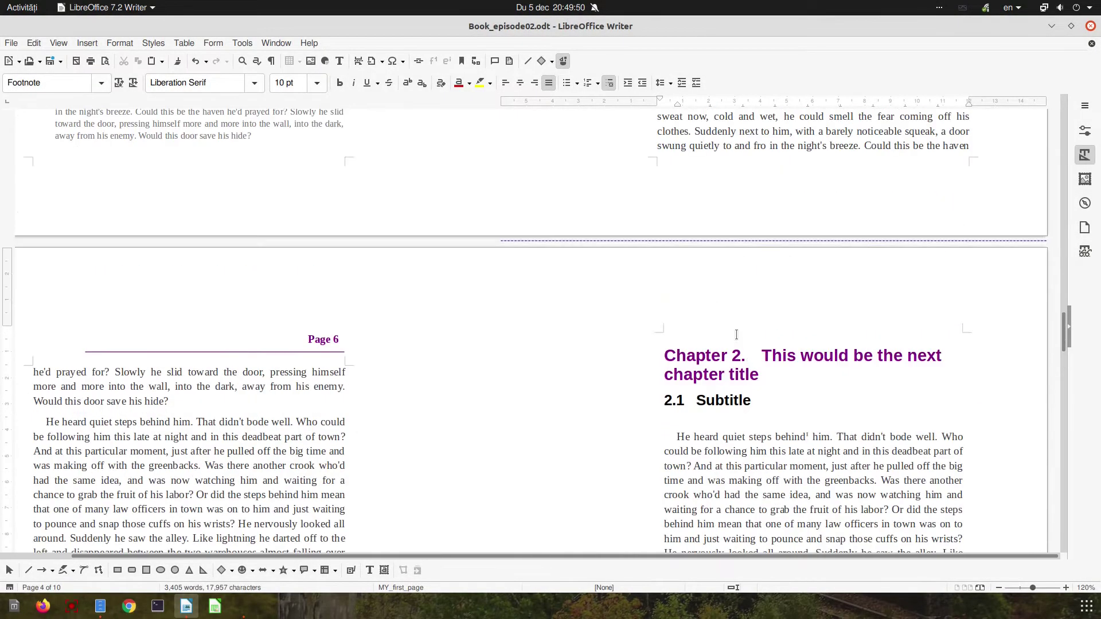
scroll(732, 327, "up", 10)
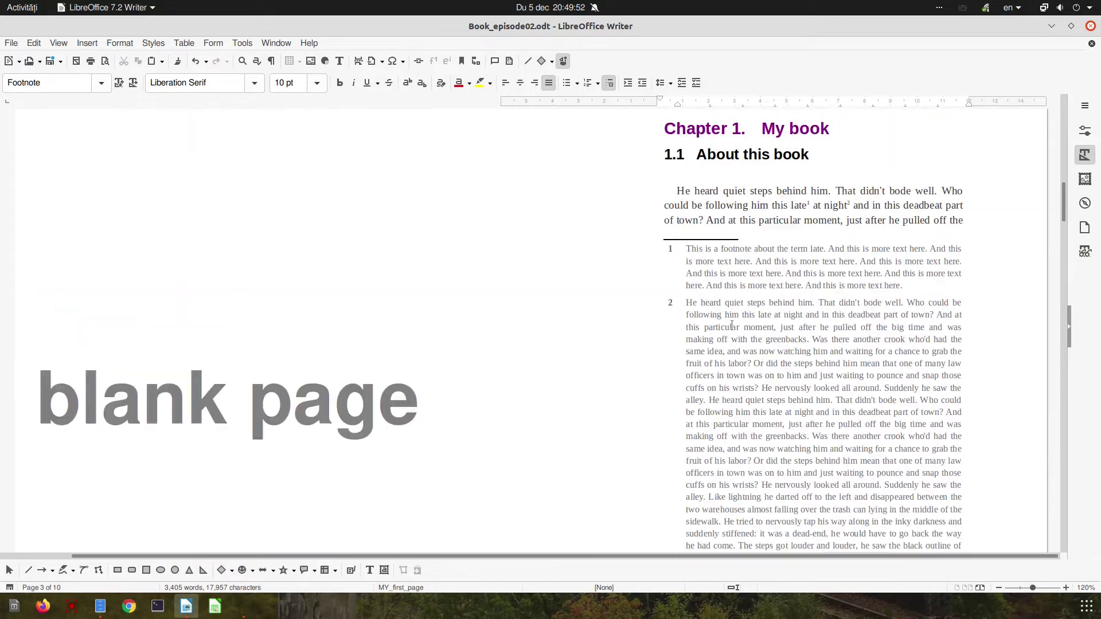
scroll(673, 344, "down", 20)
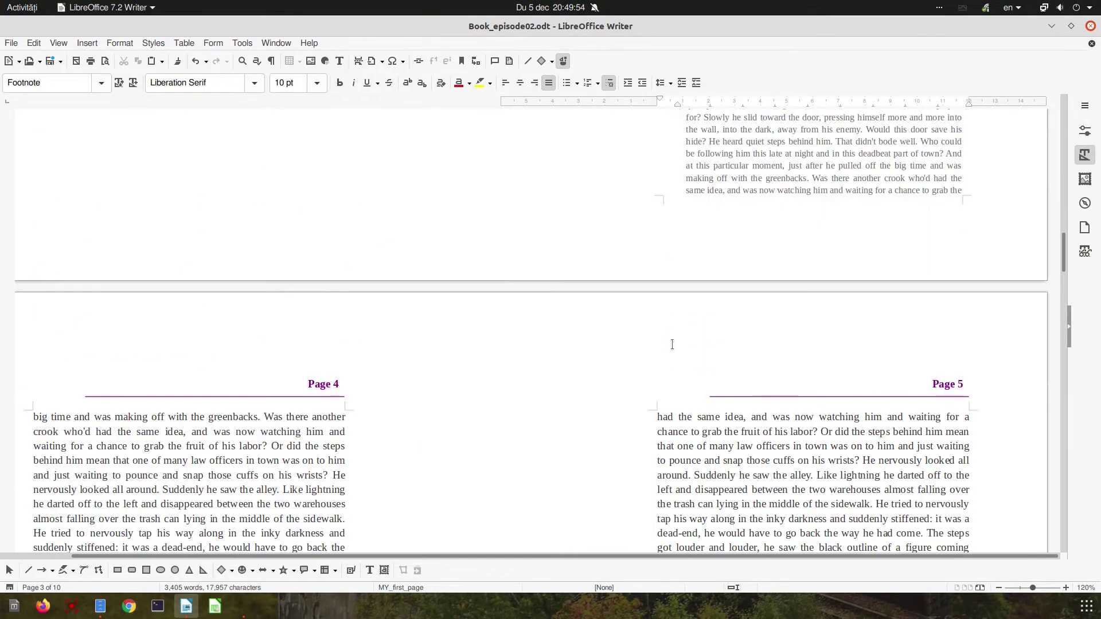
scroll(736, 296, "down", 8)
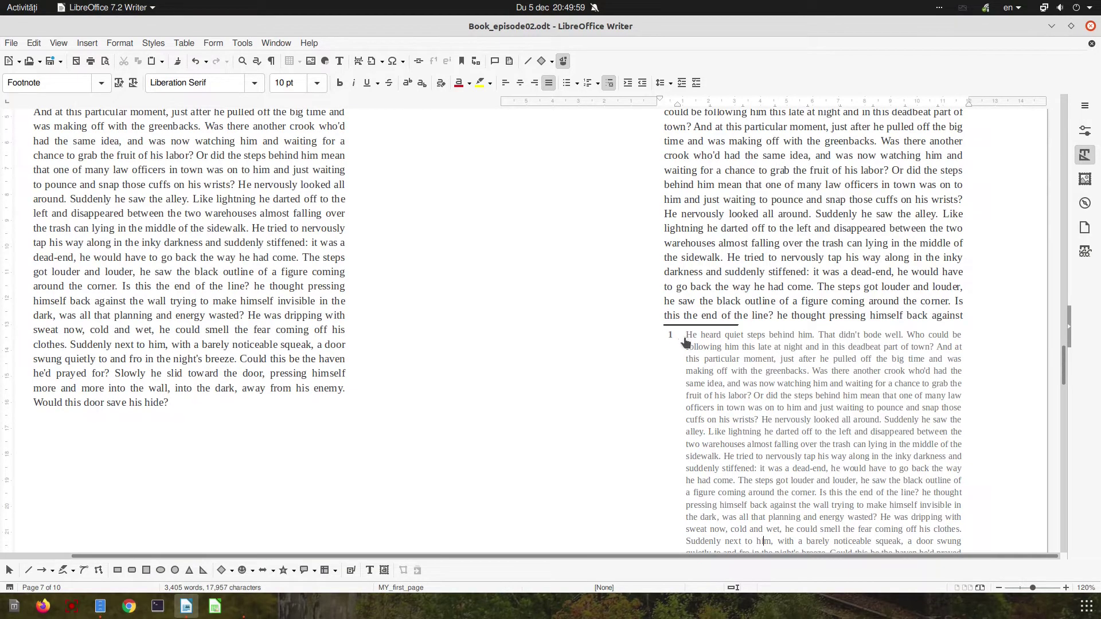
left_click(684, 339)
scroll(696, 335, "down", 4)
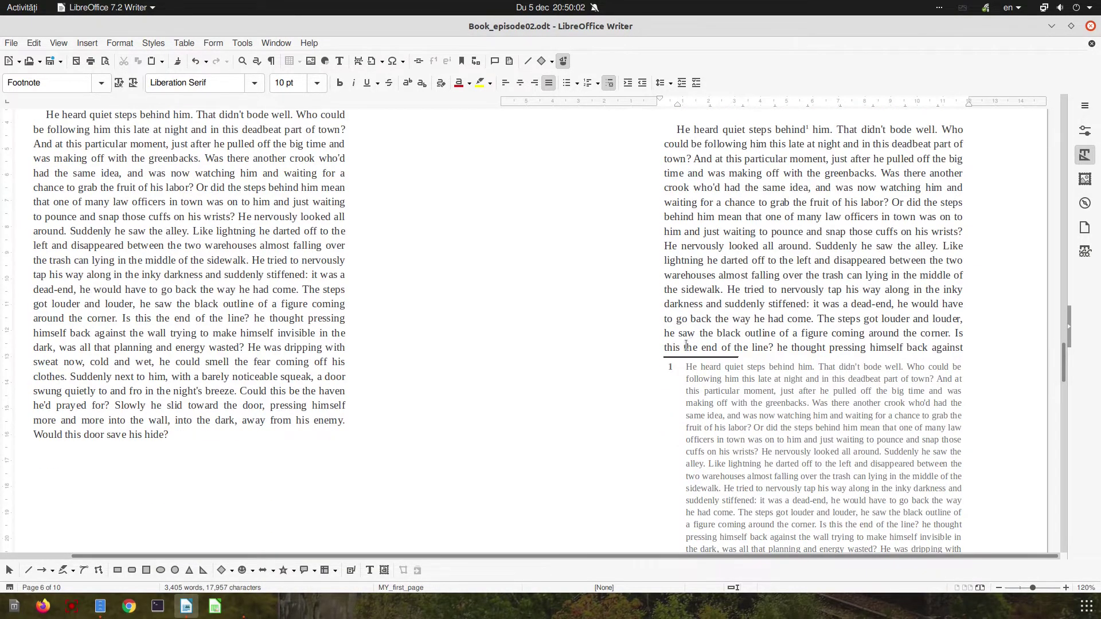
Set the footnote autonumbering back to start per document and confirm the settings.
left_click(217, 44)
mouse_move(241, 43)
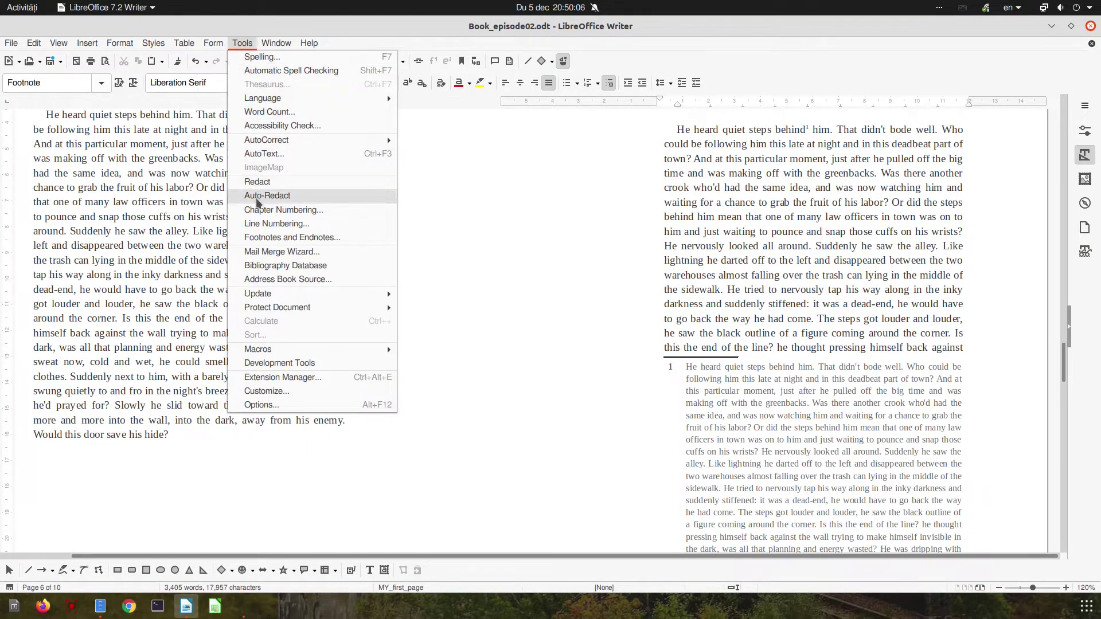
left_click(289, 237)
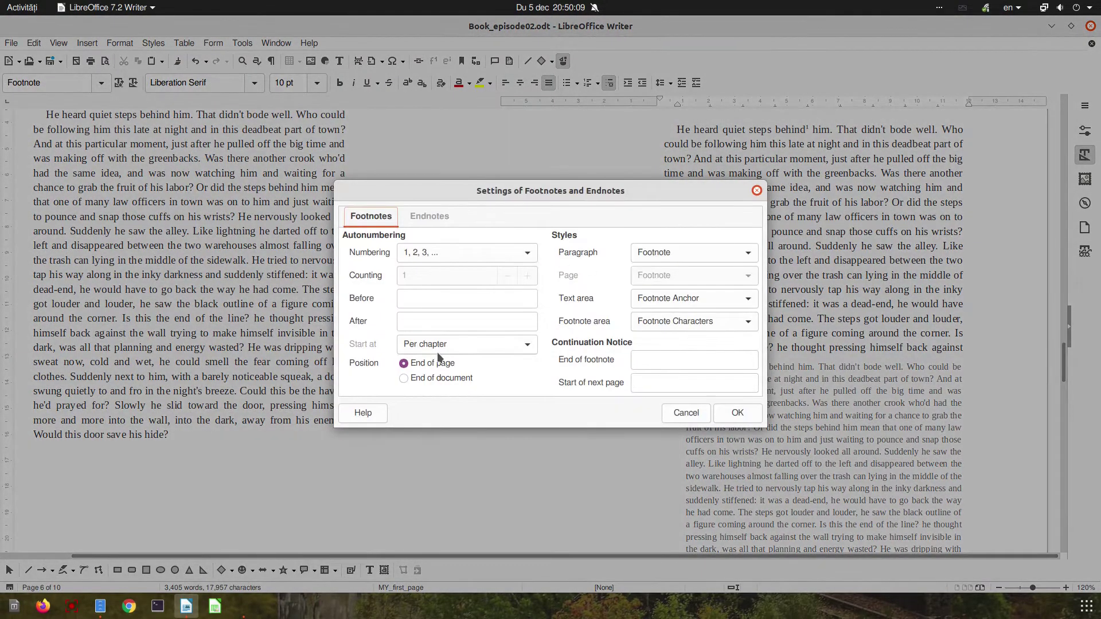
left_click(445, 345)
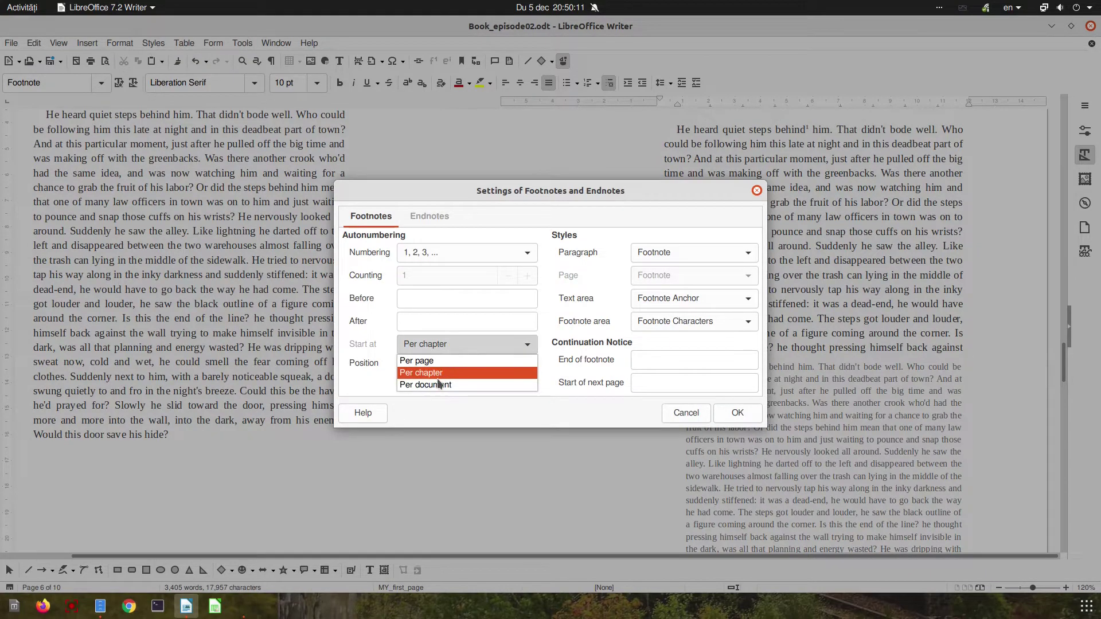
left_click(438, 386)
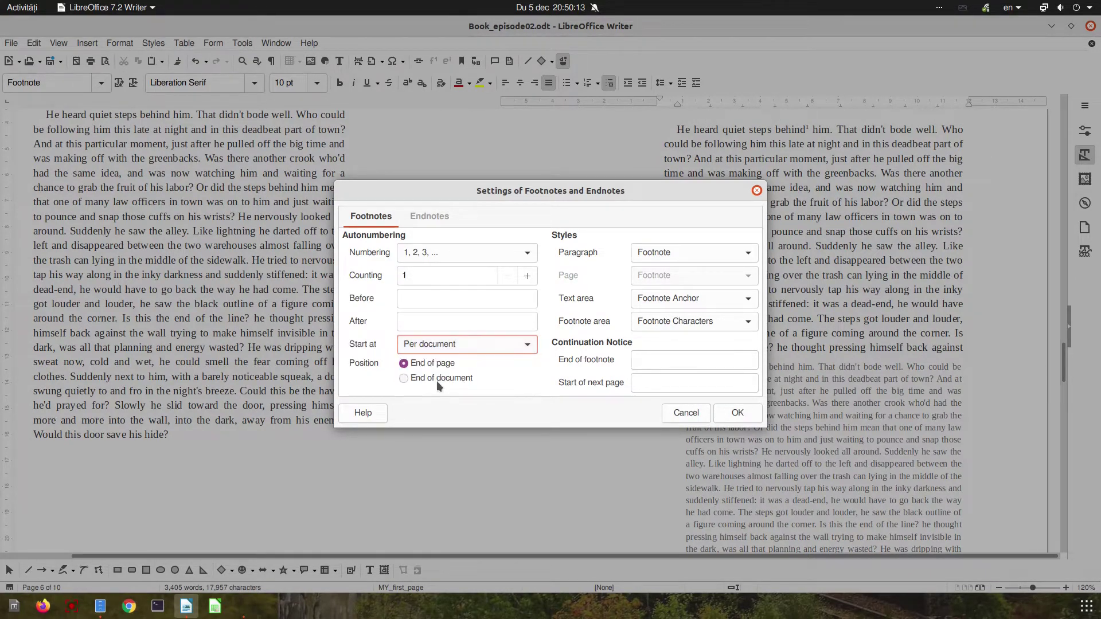
left_click(447, 347)
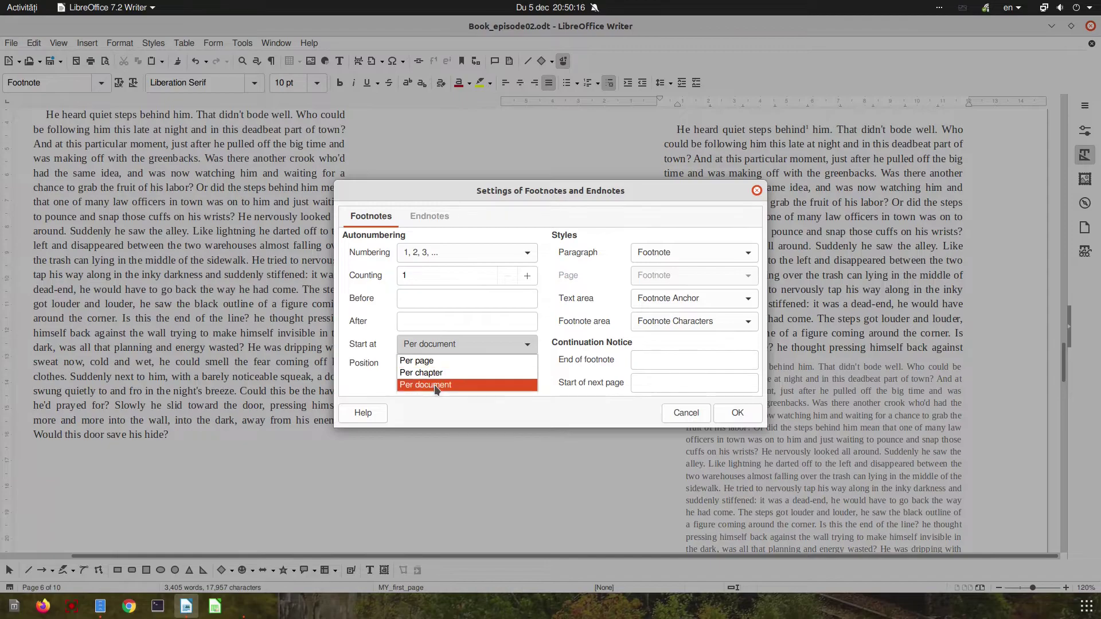
left_click(435, 384)
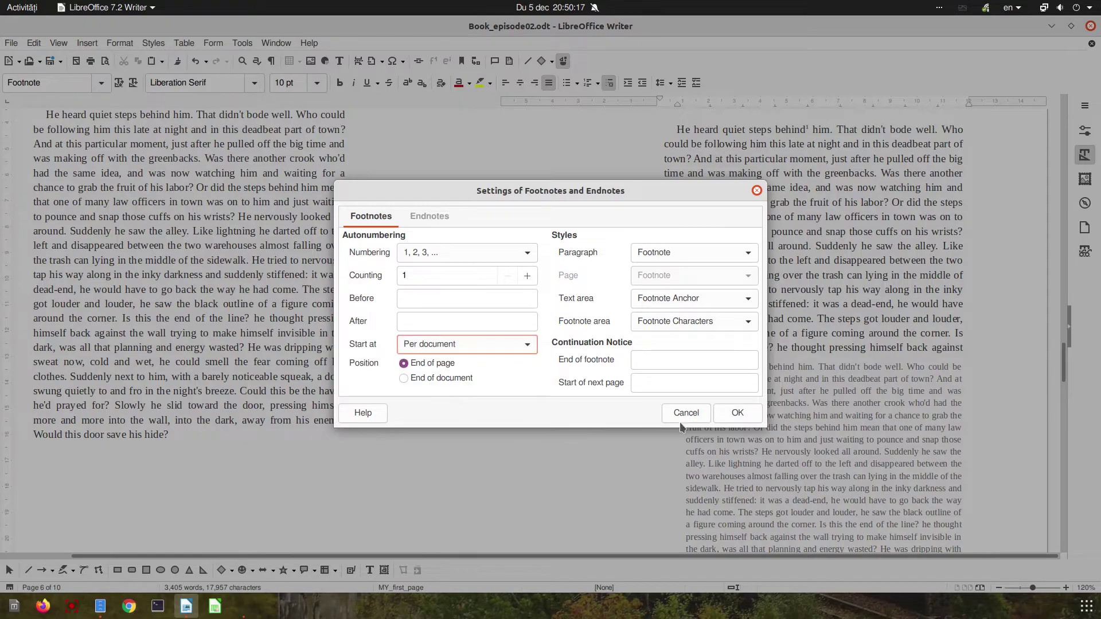
left_click(738, 413)
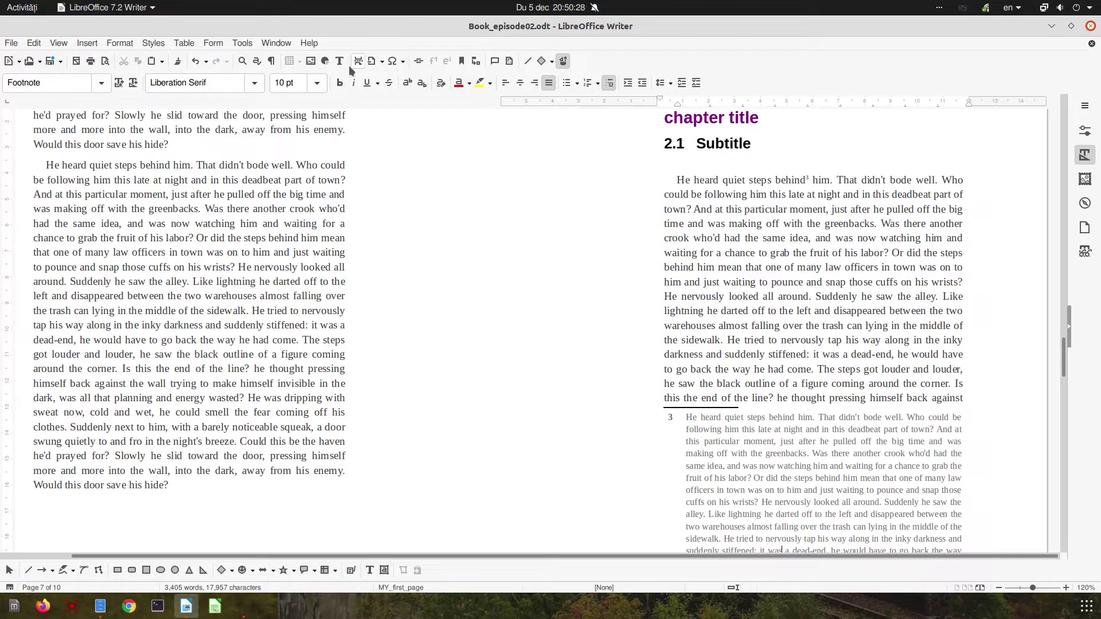
Reopen the footnote and endnote settings, check the autonumbering options, and close them.
left_click(254, 49)
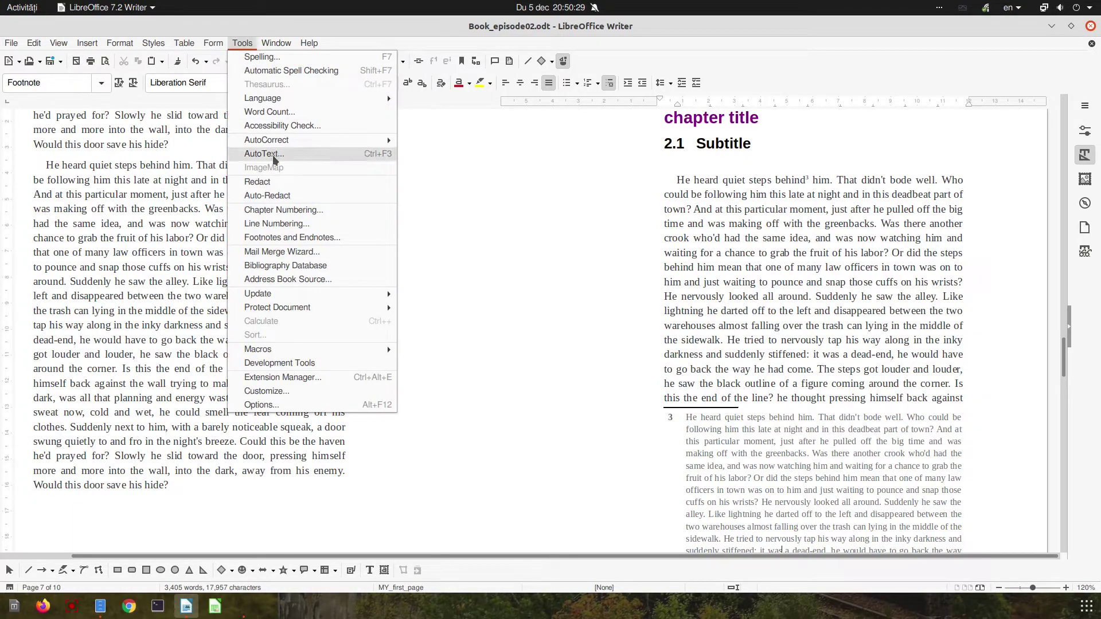
left_click(274, 239)
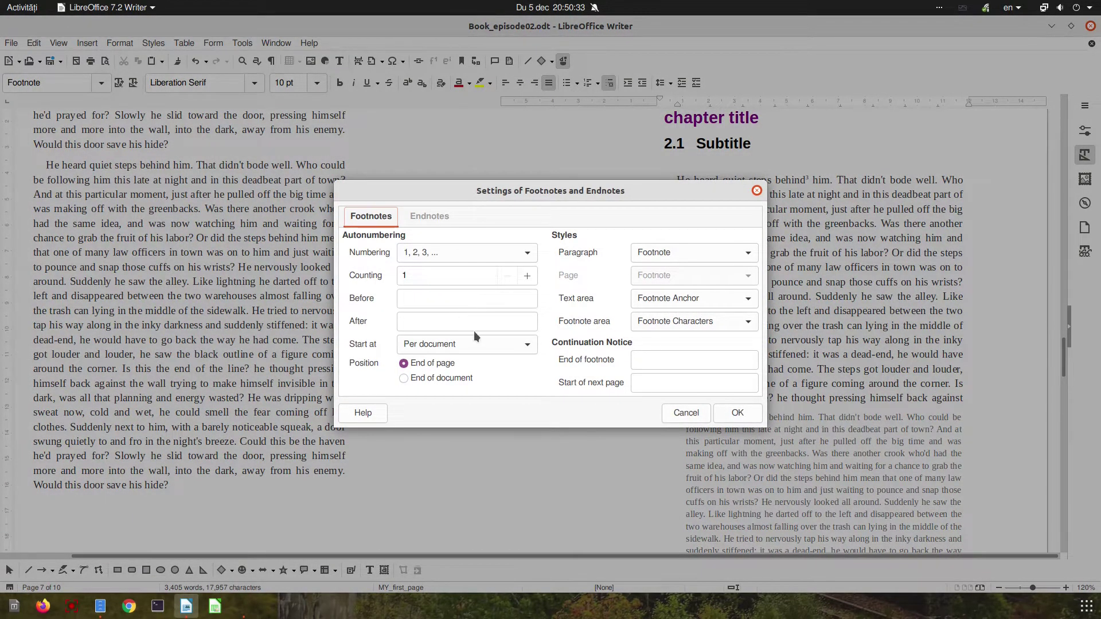
left_click(743, 412)
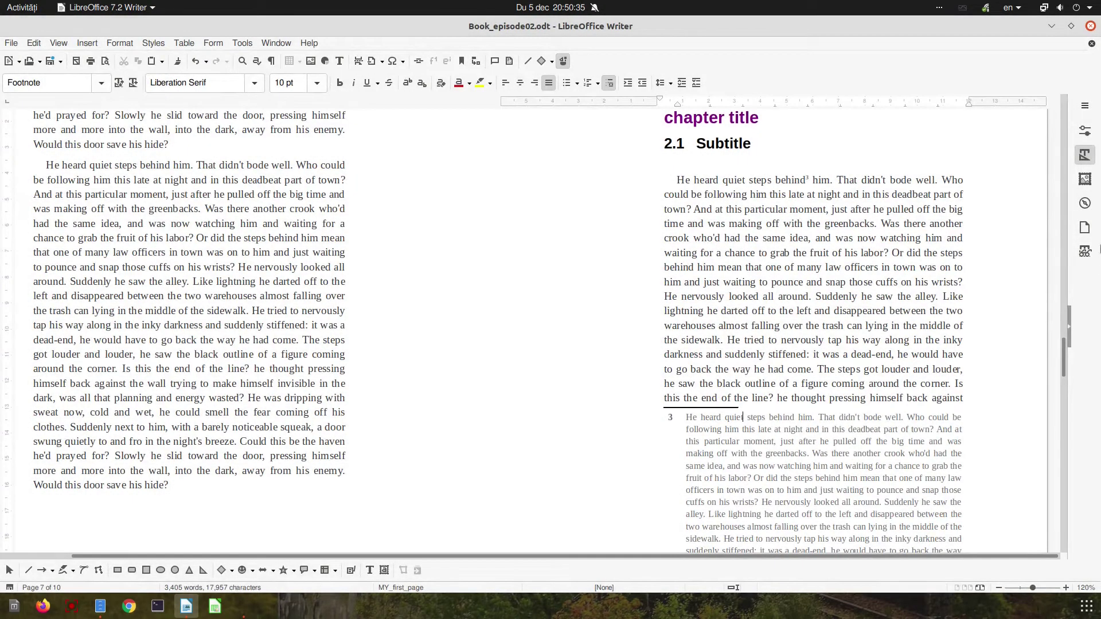
Modify the Footnote paragraph style to use 0,20 cm of spacing above the paragraph, and apply it.
left_click(1085, 156)
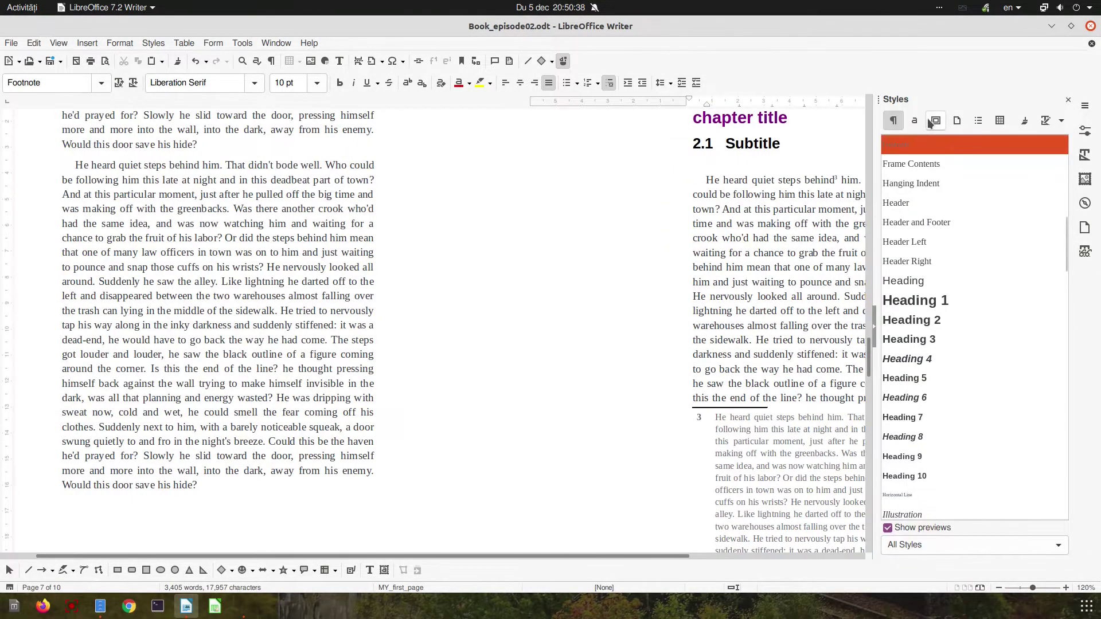
scroll(918, 172, "up", 1)
right_click(918, 148)
key("Escape")
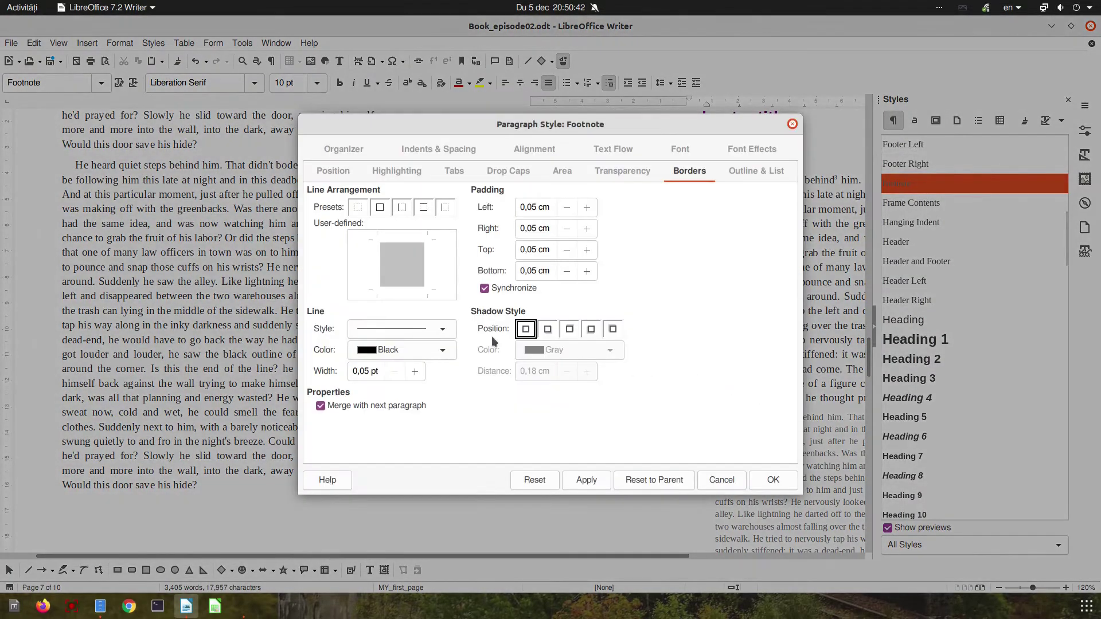
left_click(335, 171)
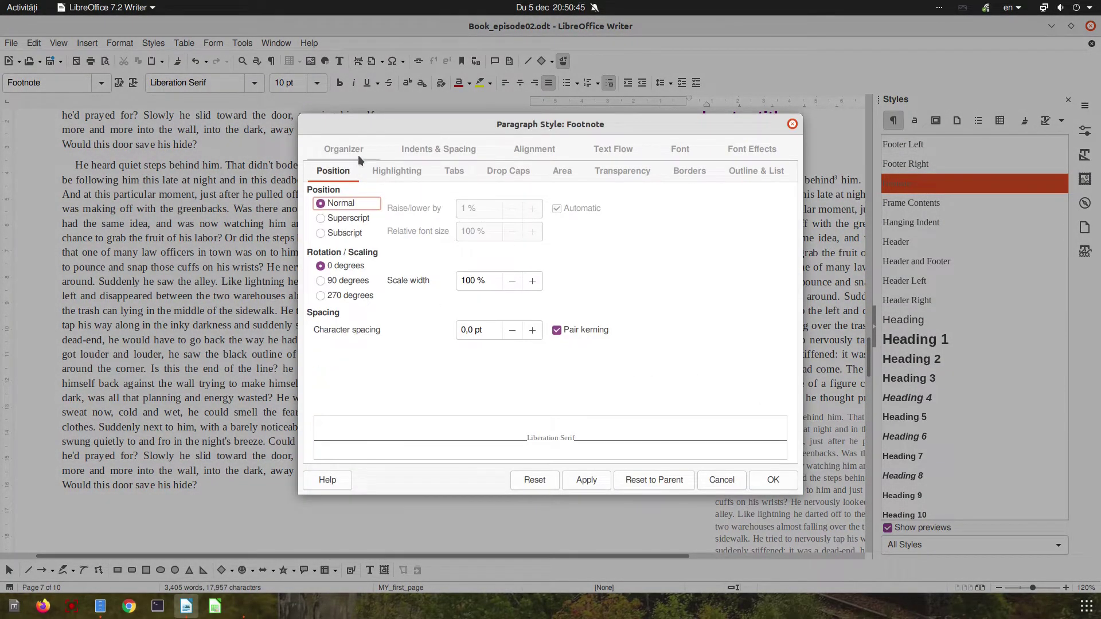
left_click(357, 150)
left_click(439, 170)
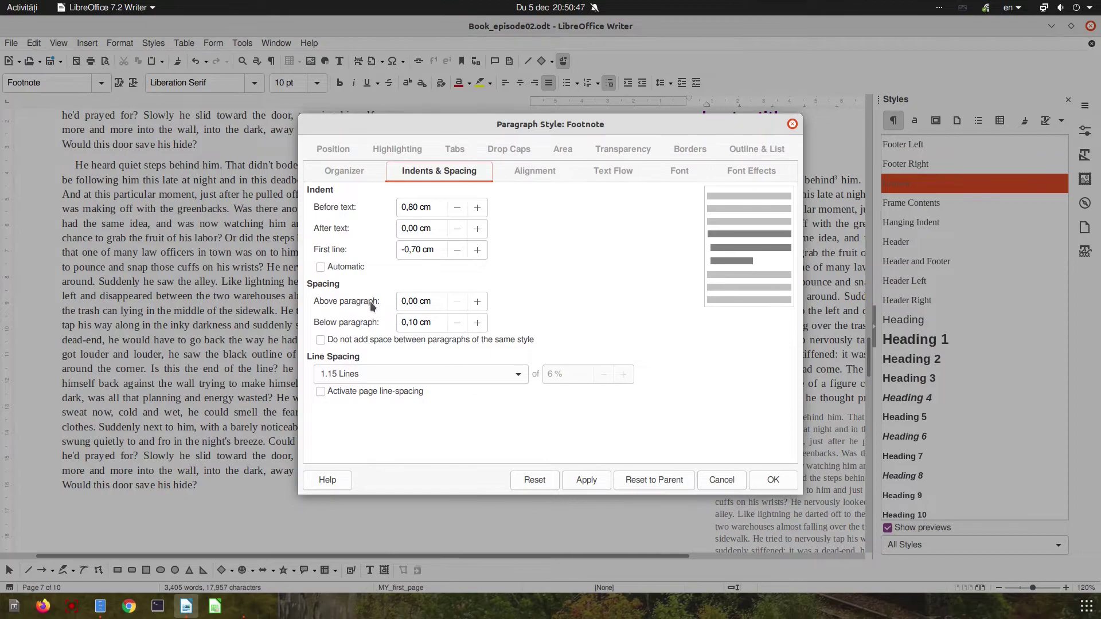
left_click(477, 301)
left_click(477, 301)
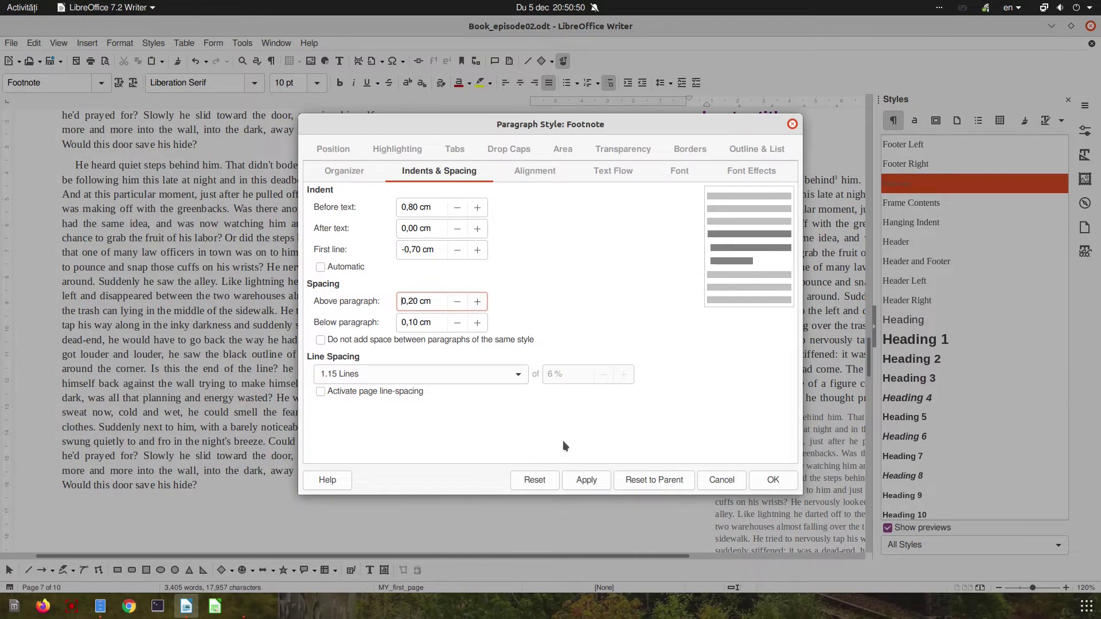
left_click(582, 482)
left_click(773, 480)
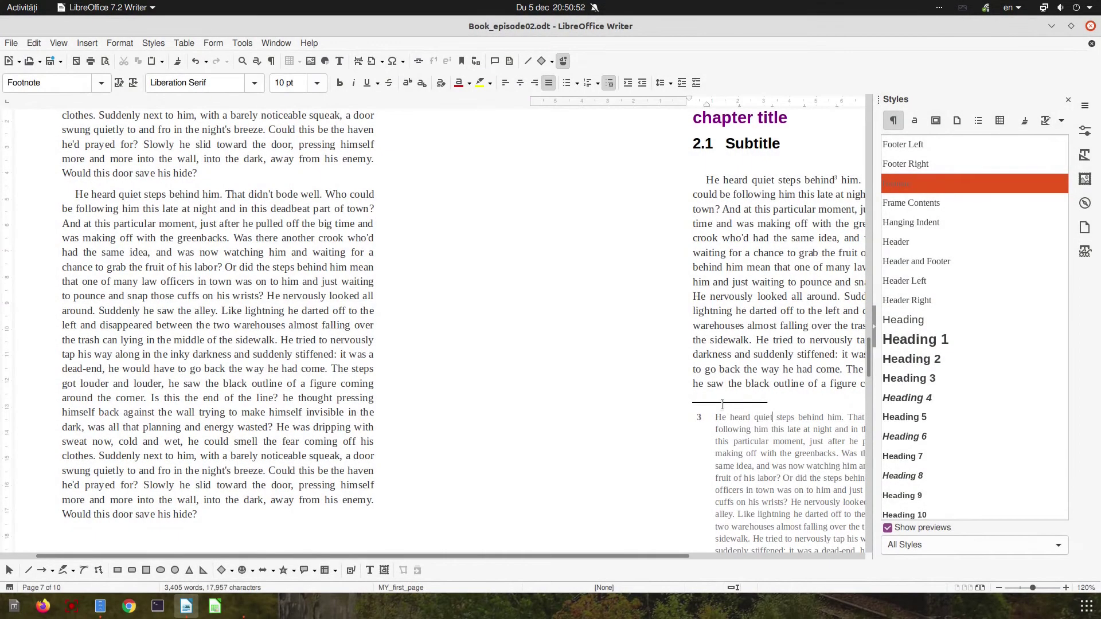
Set the Footnote paragraph style's spacing above the paragraph to 2,00 cm and apply it.
right_click(907, 184)
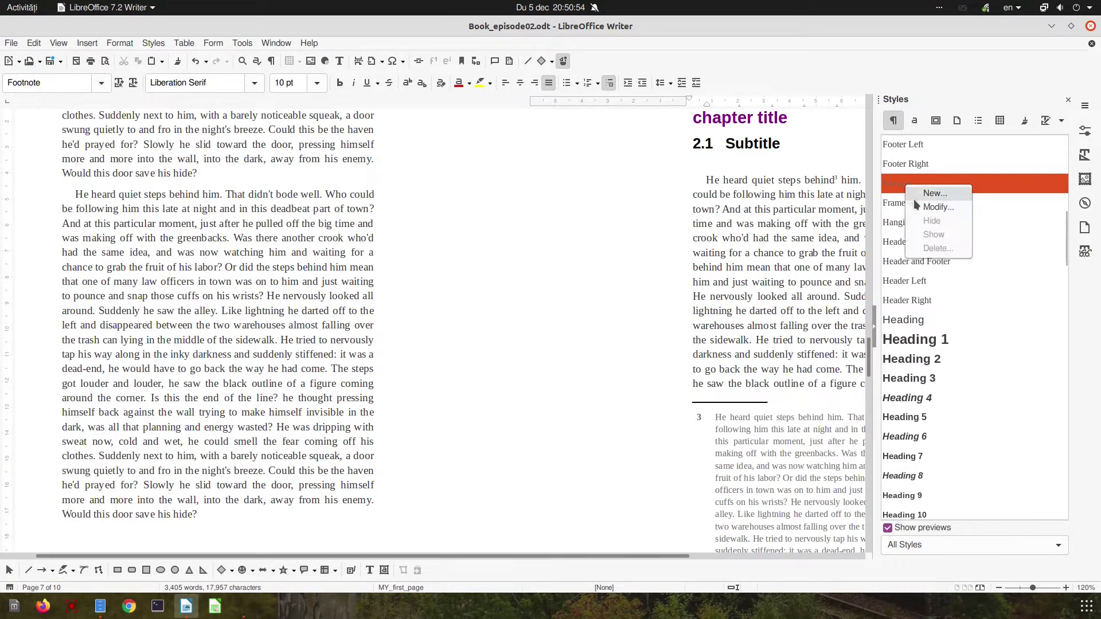
key("Escape")
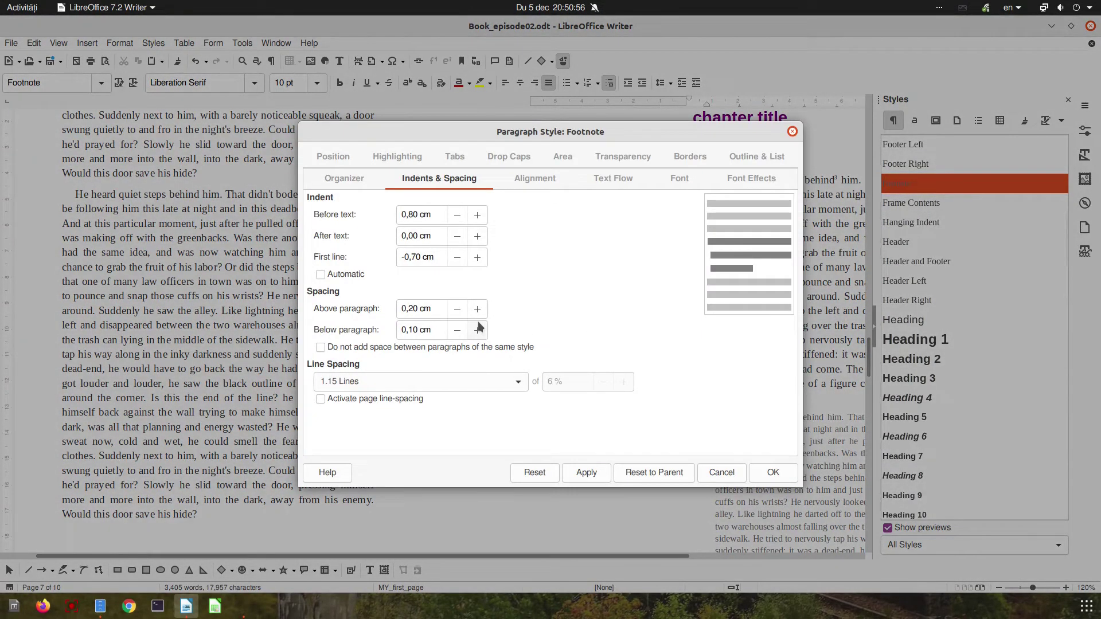
left_click(477, 310)
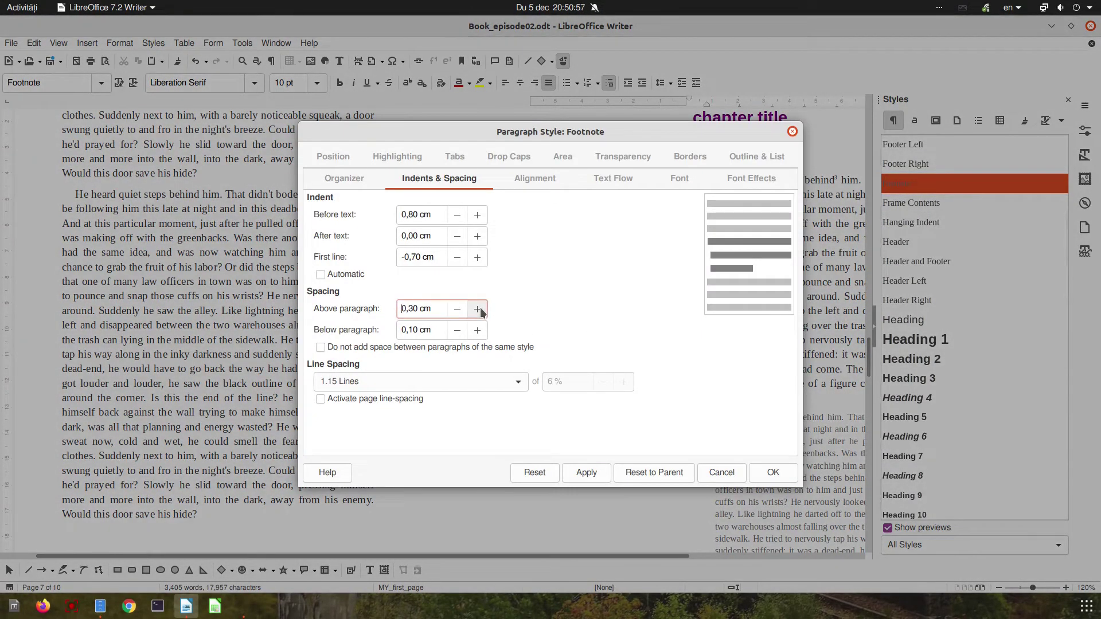
left_click(478, 310)
scroll(481, 313, "up", 10)
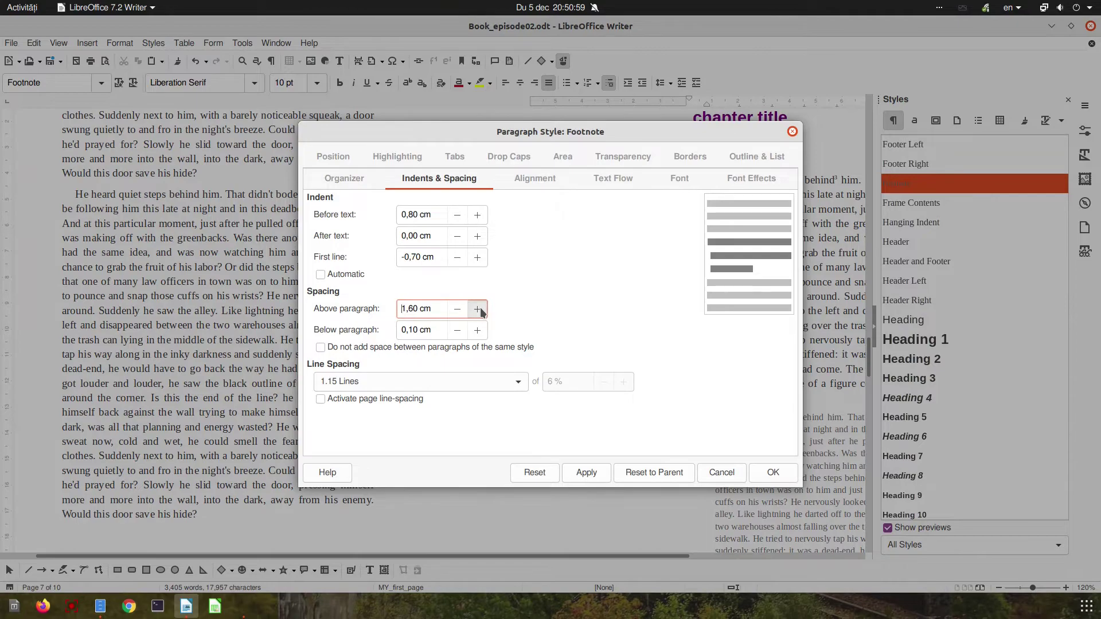
scroll(481, 313, "up", 2)
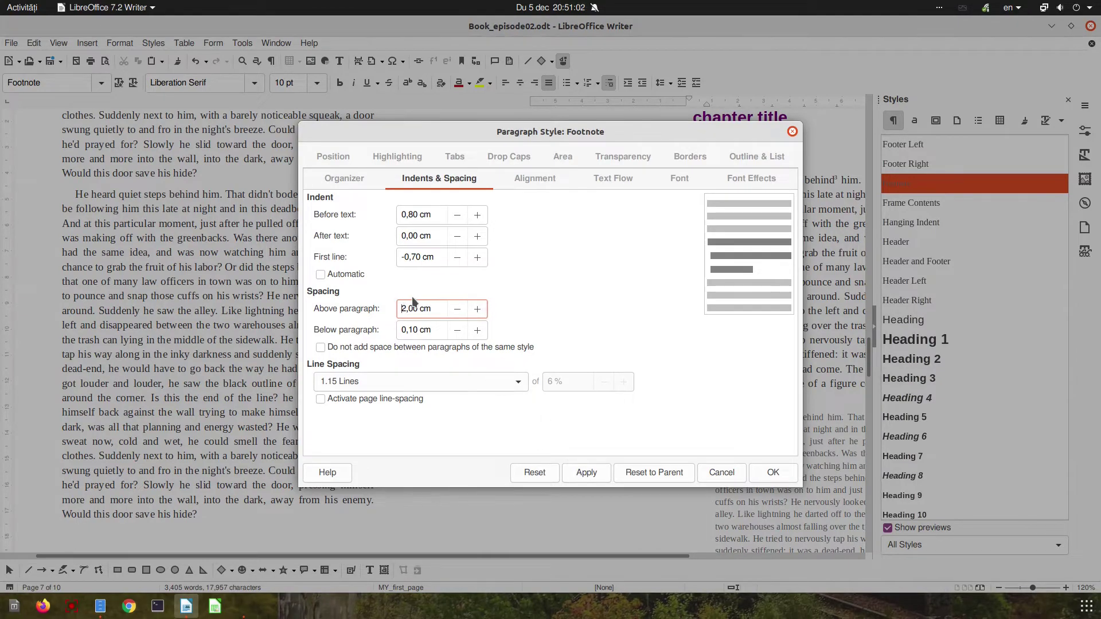
left_click(586, 472)
left_click(773, 472)
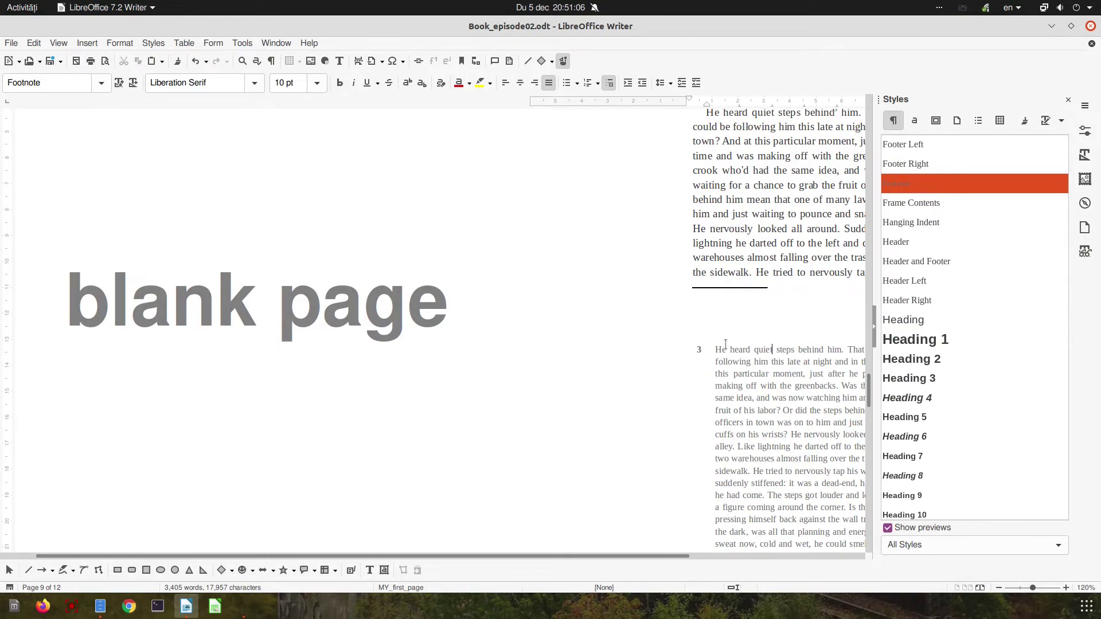
Reduce the Footnote paragraph style's spacing above the paragraph to 0,10 cm and apply it.
right_click(901, 184)
left_click(911, 203)
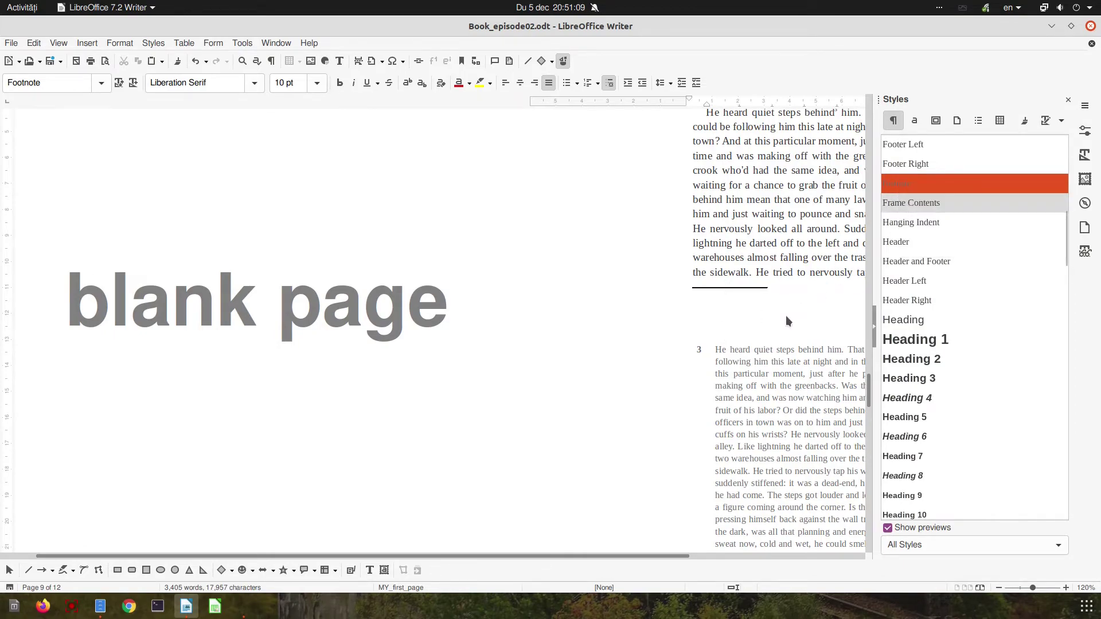
scroll(460, 308, "down", 9)
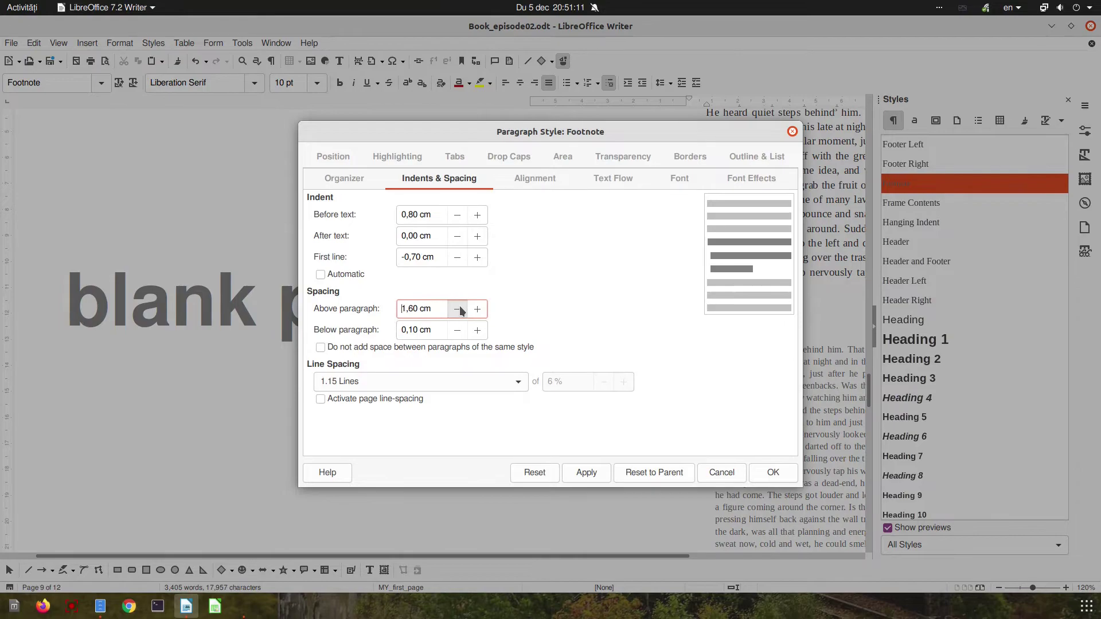
scroll(459, 308, "down", 8)
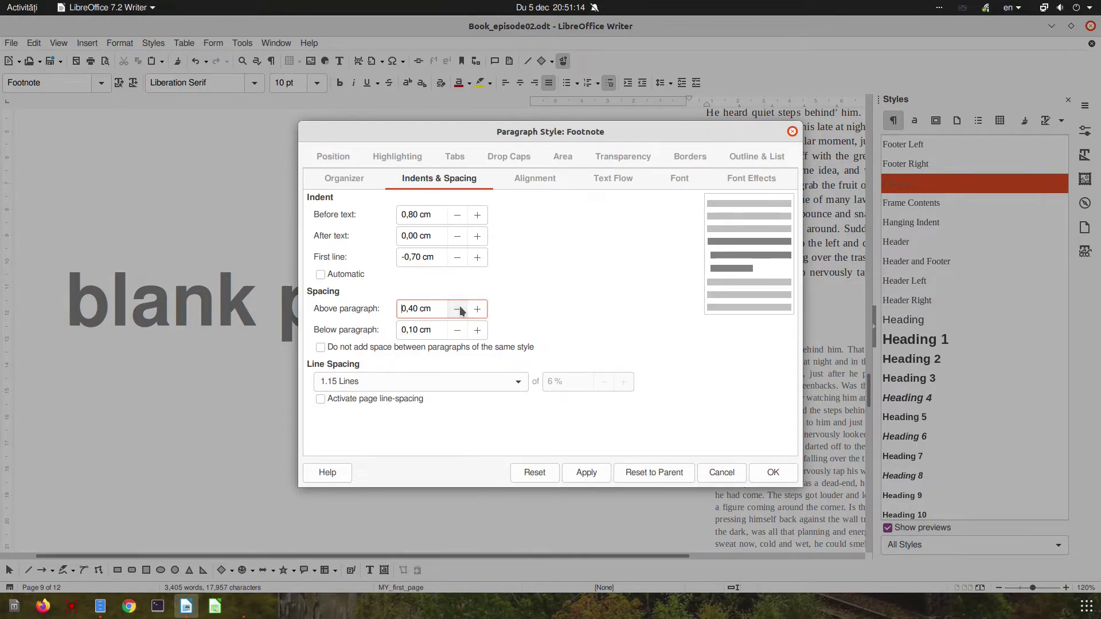
left_click(582, 472)
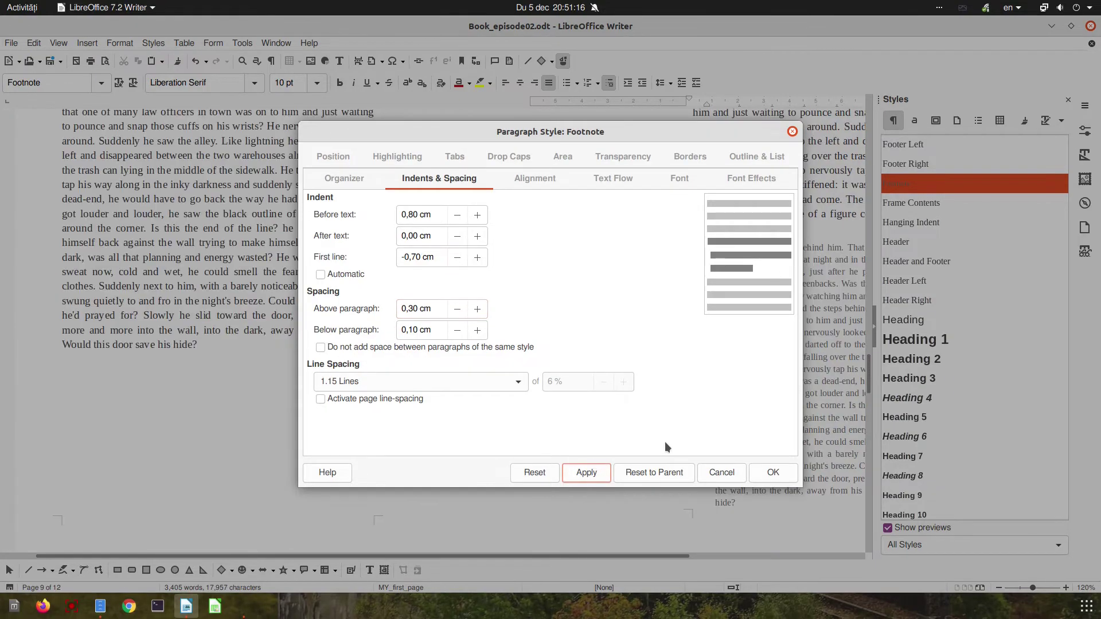
scroll(457, 309, "down", 1)
left_click(590, 473)
left_click(457, 308)
left_click(586, 474)
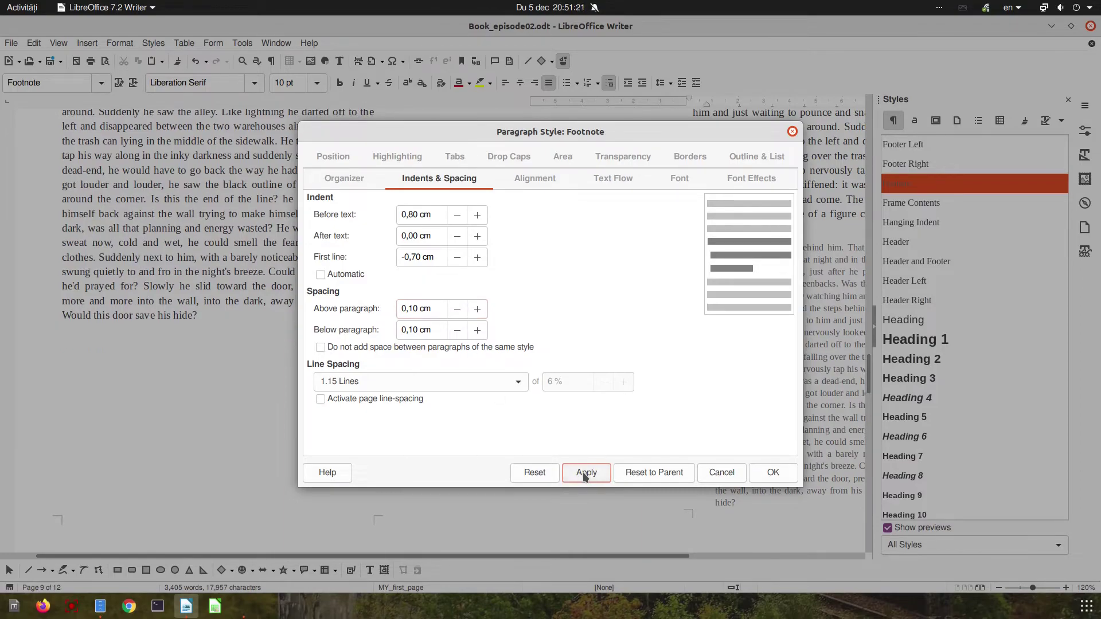
left_click(756, 472)
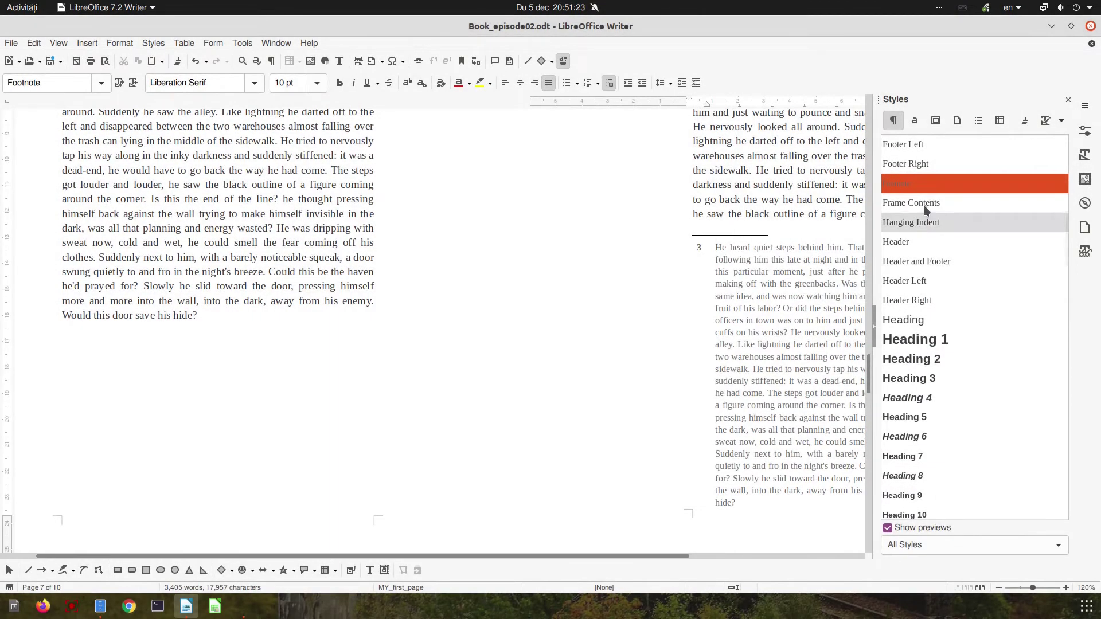
Modify the Footnote paragraph style to use 0,30 cm of spacing above the paragraph, and confirm.
right_click(916, 184)
left_click(945, 207)
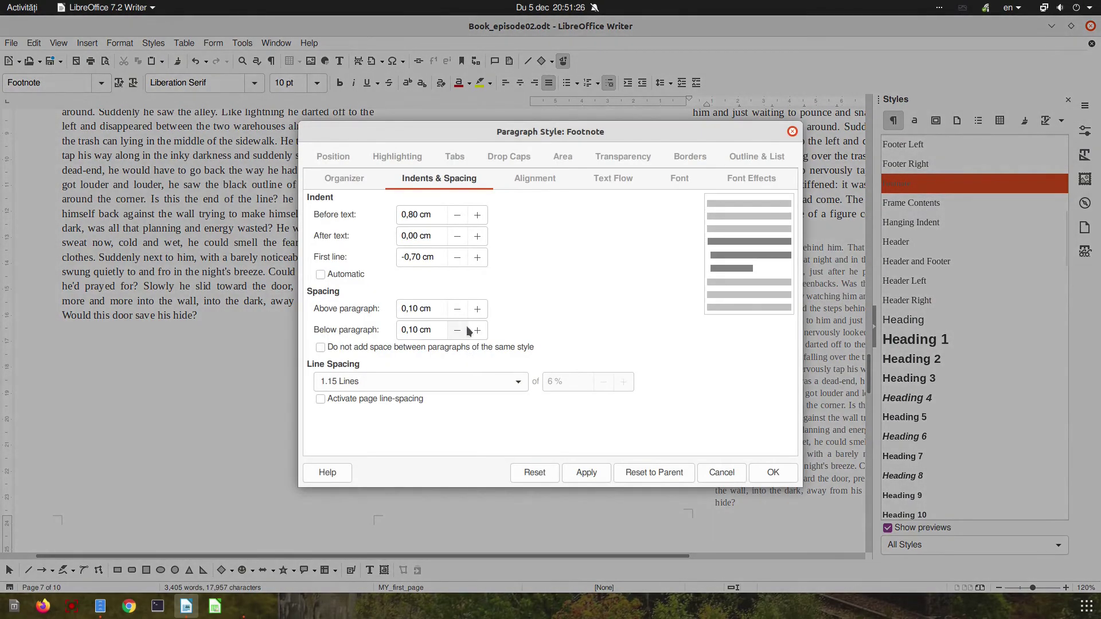
left_click(478, 309)
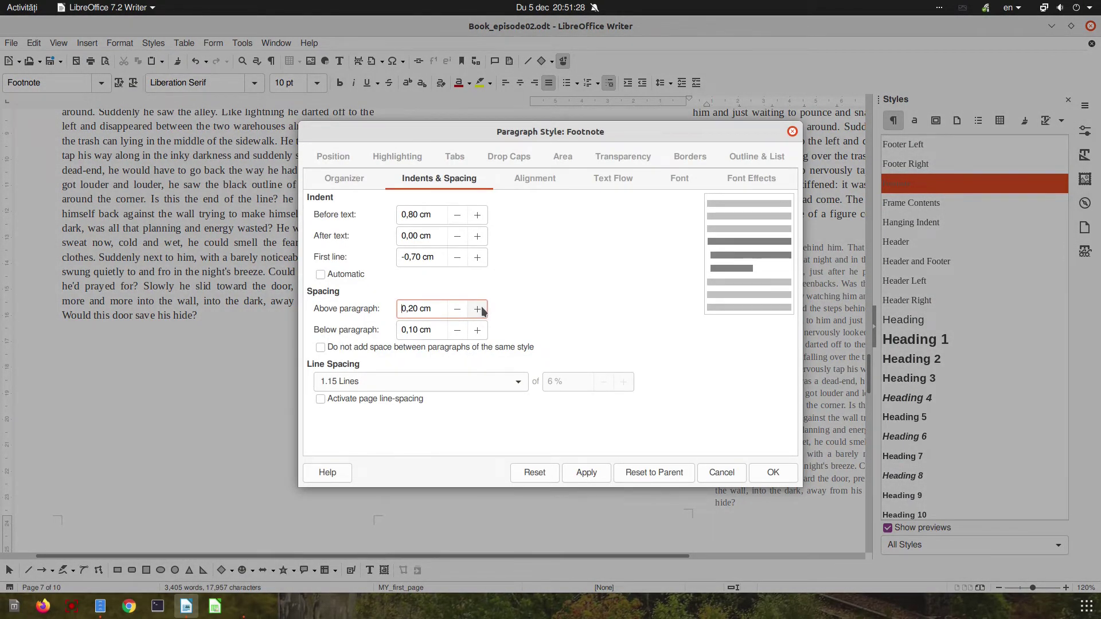
left_click(586, 472)
left_click(773, 472)
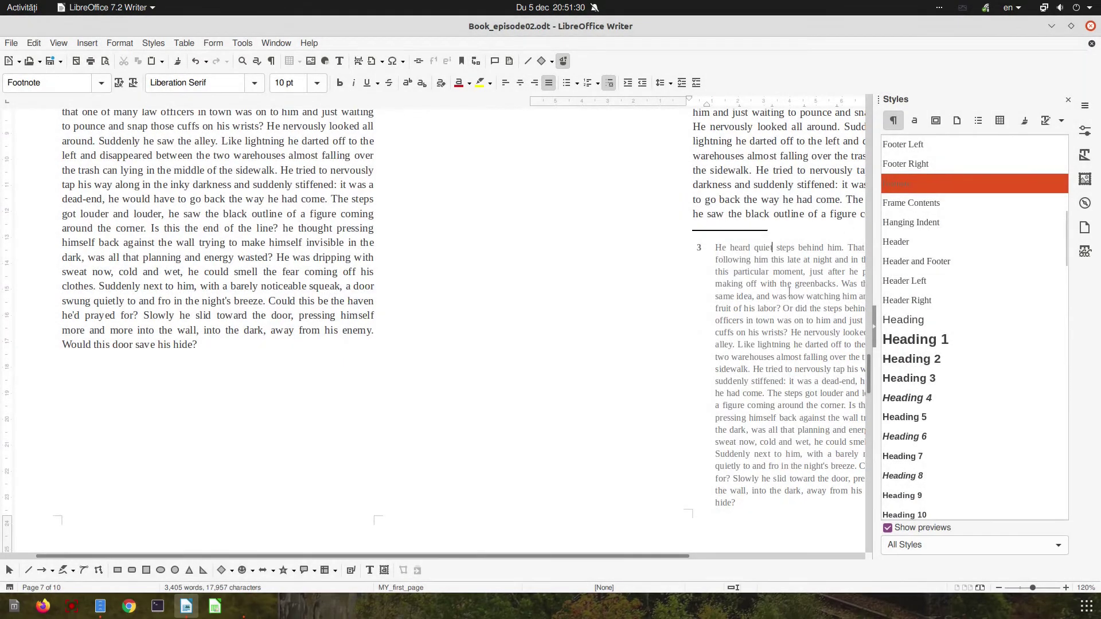
Set the Footnote paragraph style to not add space between paragraphs of the same style, and confirm.
scroll(790, 293, "up", 3)
right_click(892, 190)
left_click(918, 212)
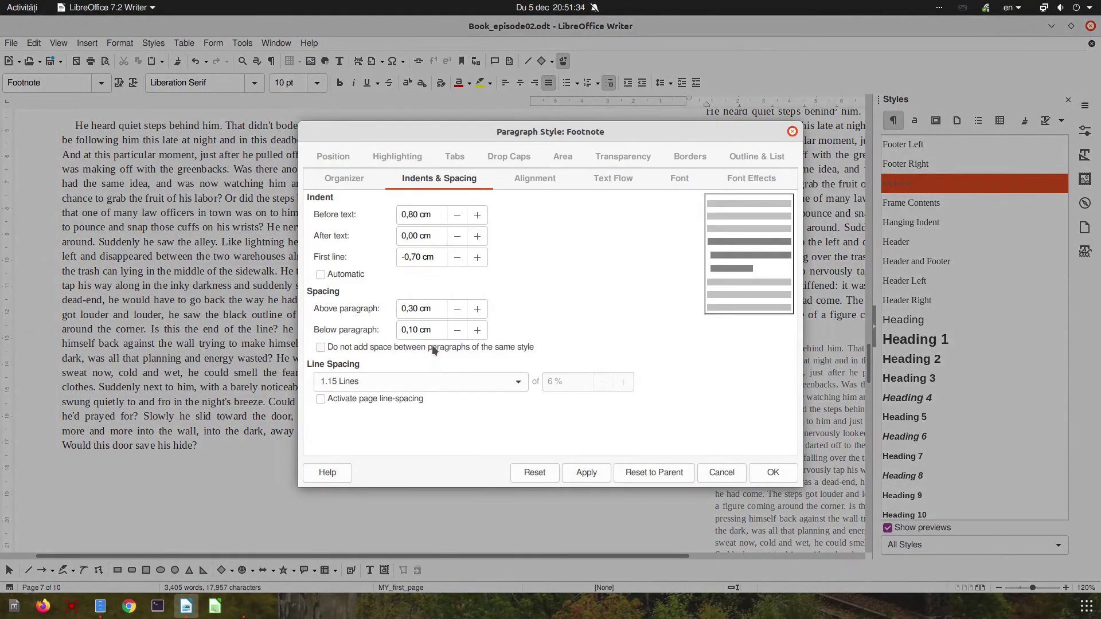
left_click(427, 310)
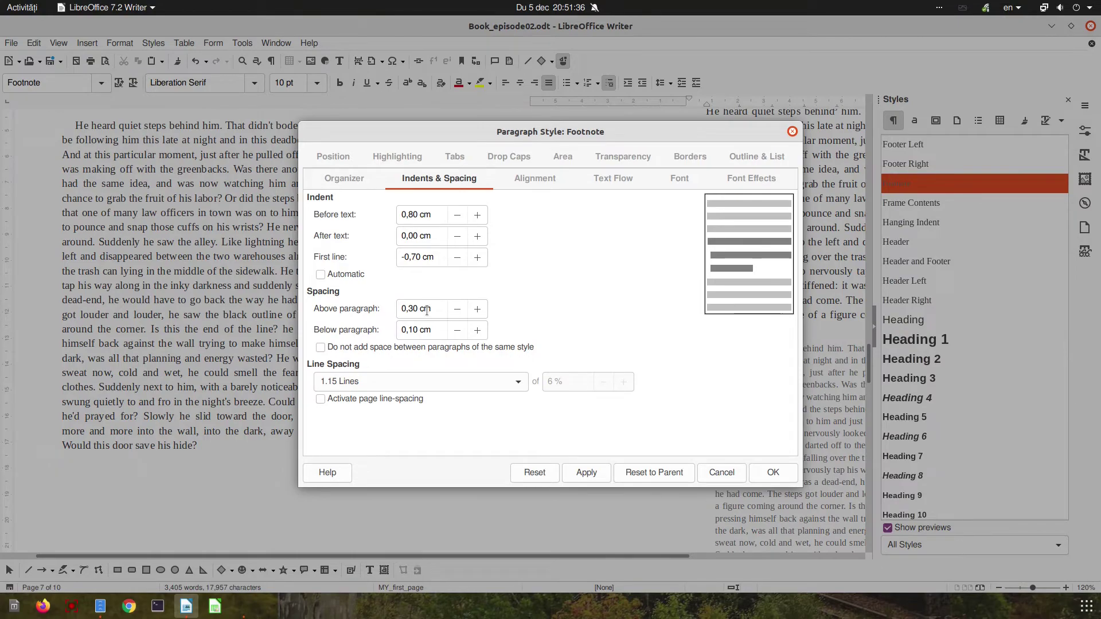
left_click(421, 349)
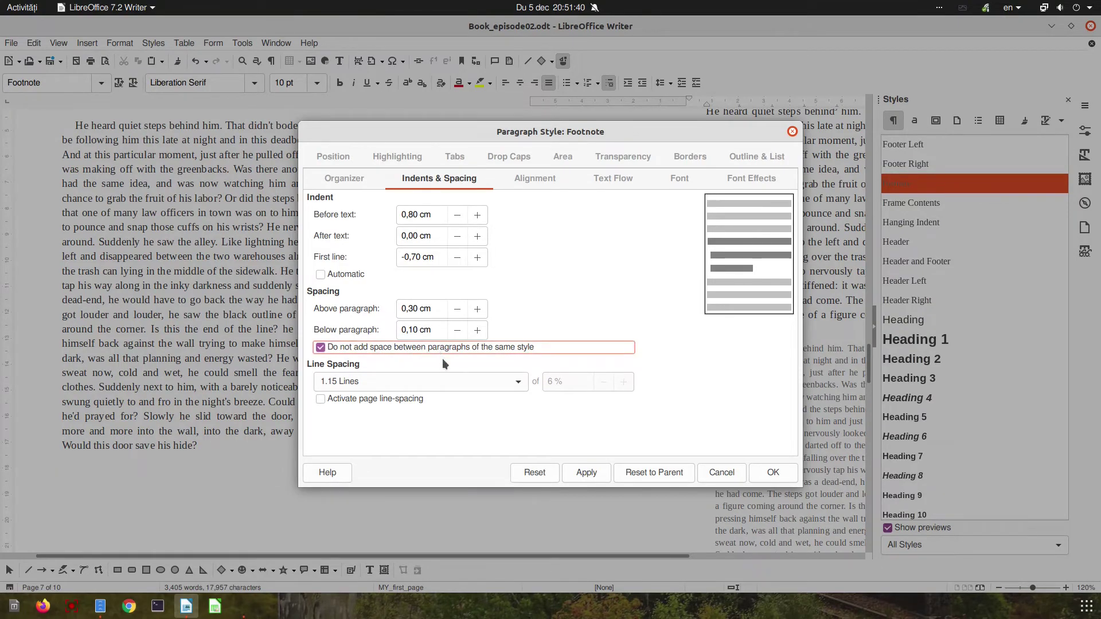
left_click(586, 473)
left_click(771, 473)
Examine the spacing around the two Chapter 1 footnotes, and review the cover page and the chapter's first page.
scroll(736, 375, "up", 20)
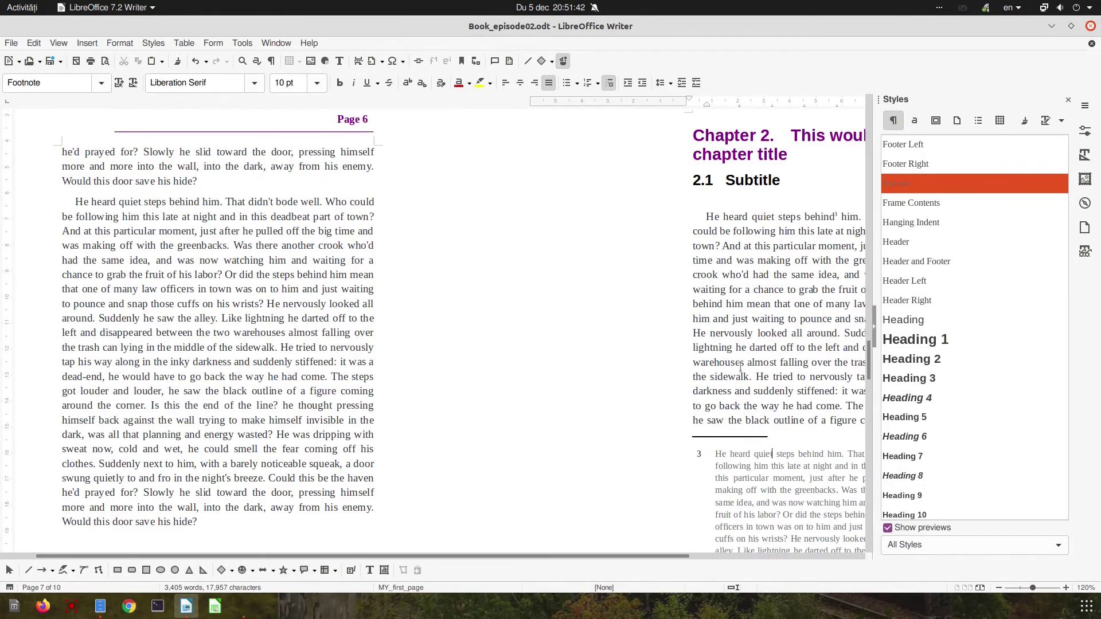
scroll(749, 293, "up", 5)
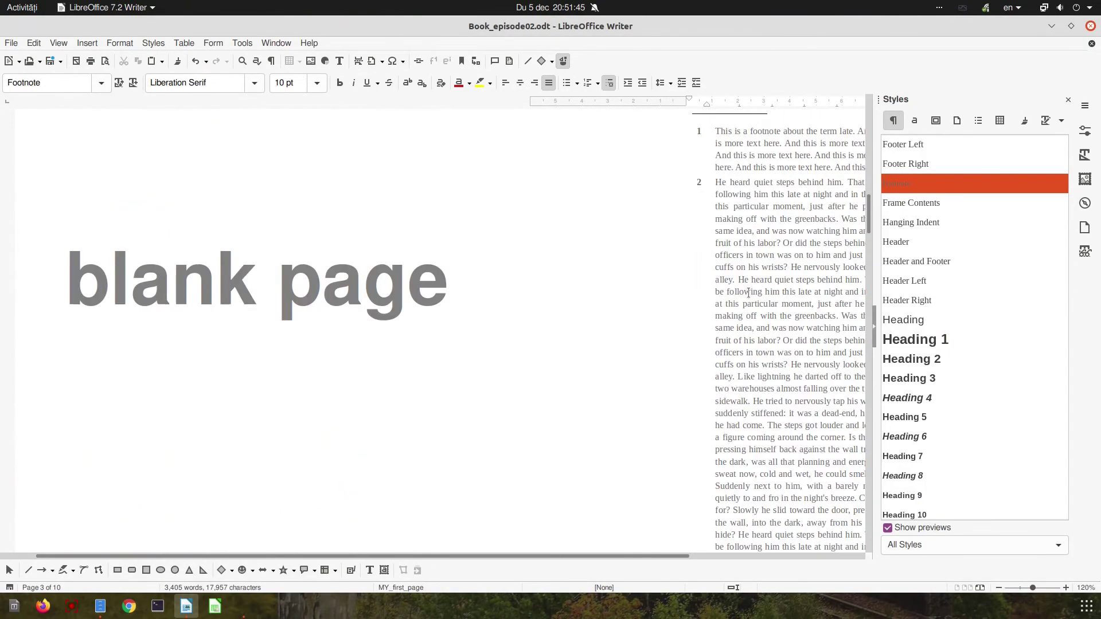
scroll(734, 274, "up", 2, "ctrl")
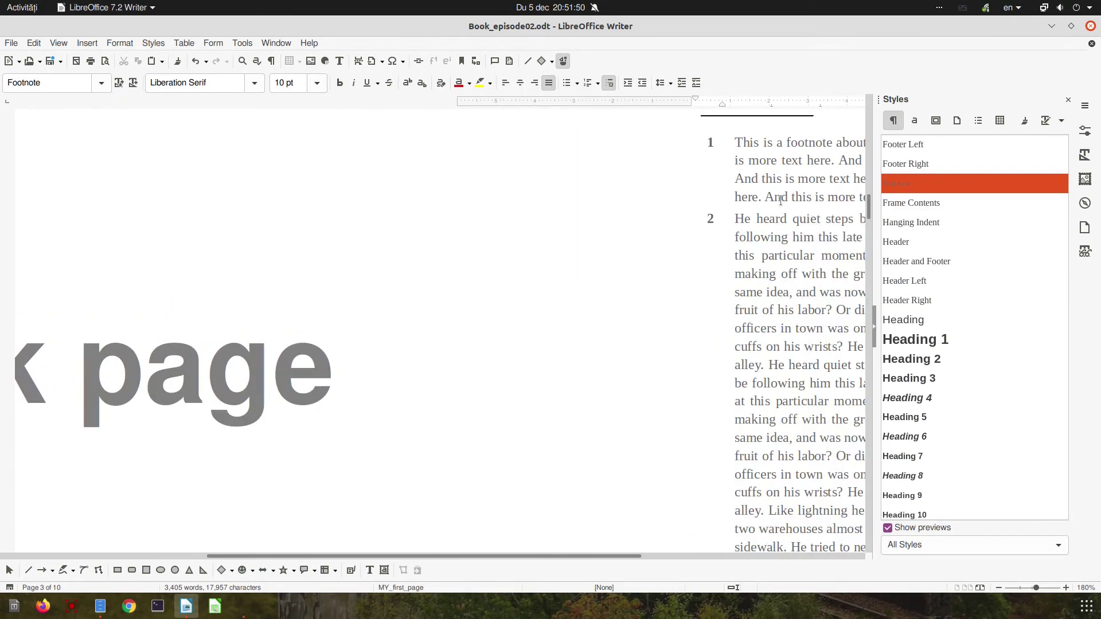
scroll(780, 200, "up", 3)
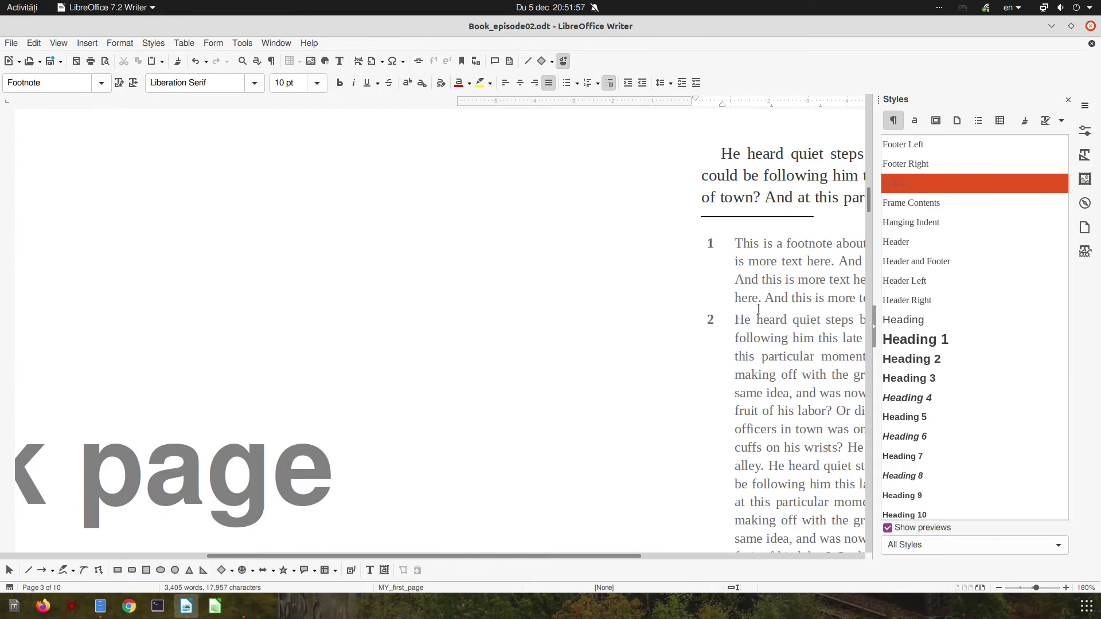
scroll(758, 309, "down", 5, "ctrl")
scroll(537, 301, "up", 10)
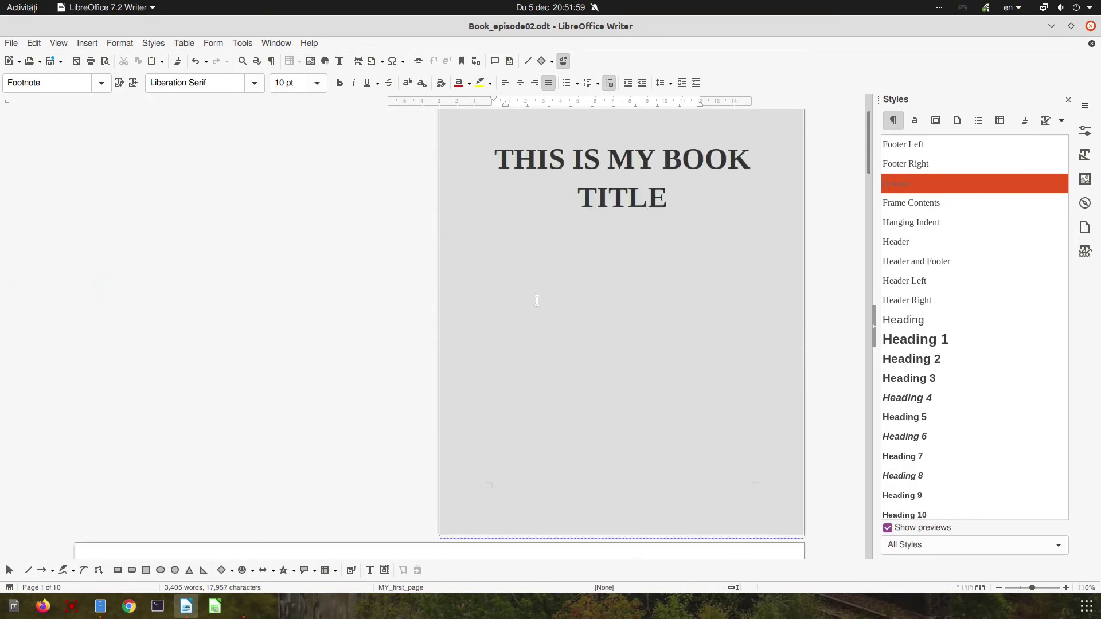
scroll(537, 300, "down", 2, "ctrl")
scroll(537, 301, "down", 4, "ctrl")
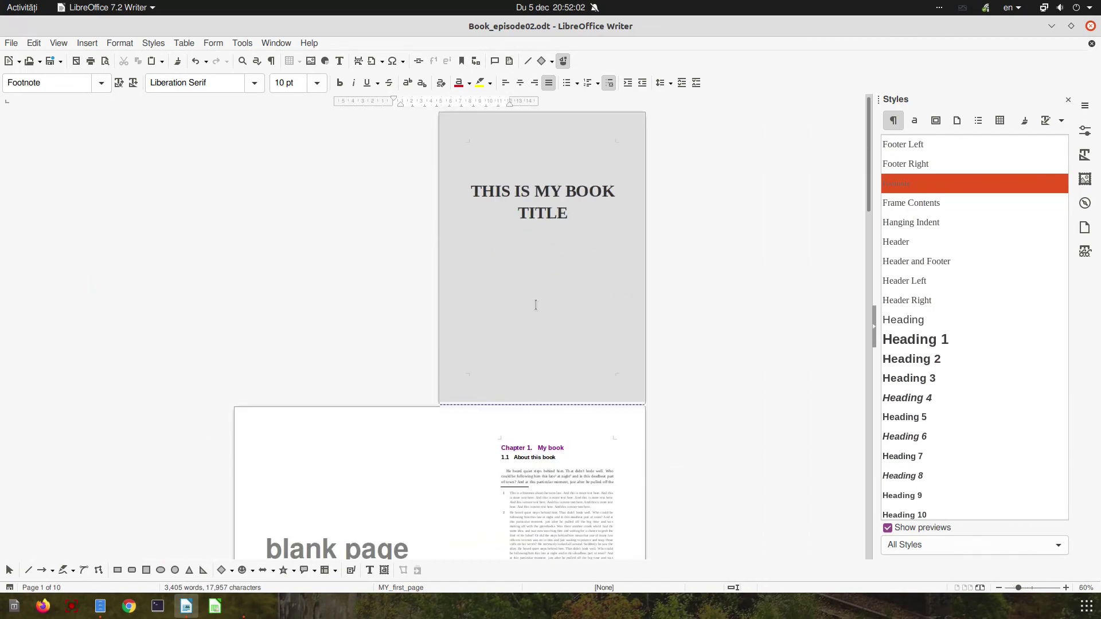
scroll(522, 388, "up", 3, "ctrl")
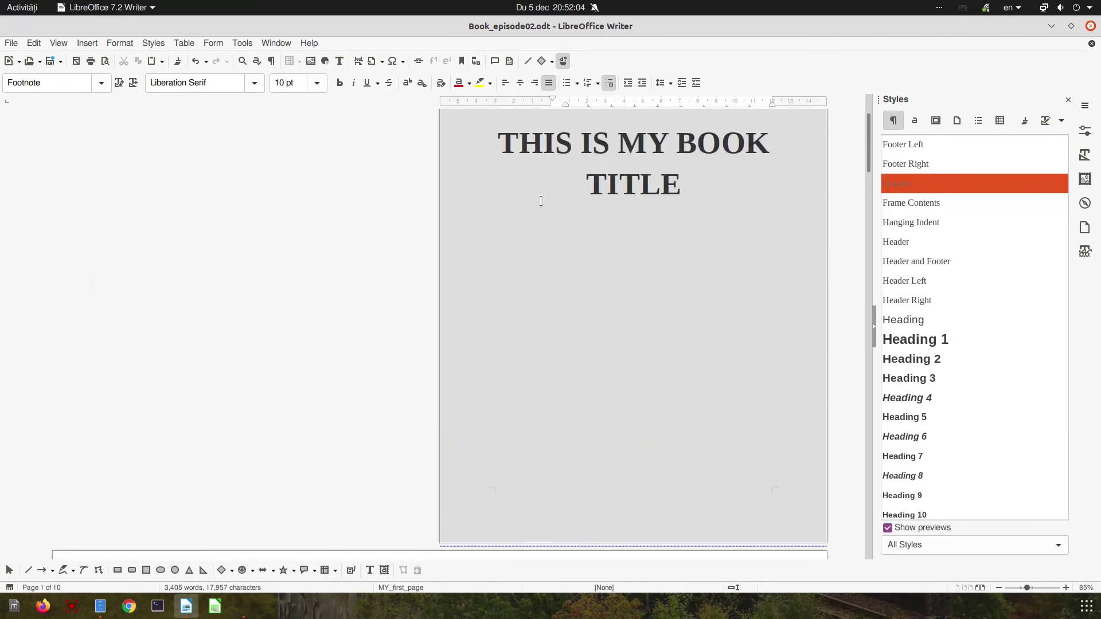
scroll(541, 201, "down", 8)
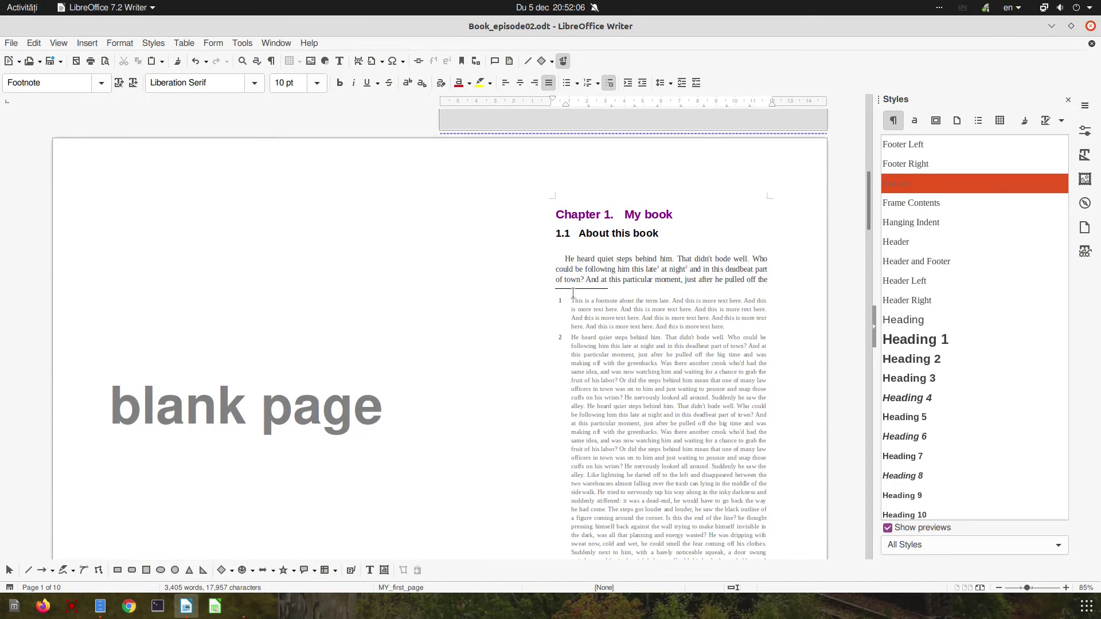